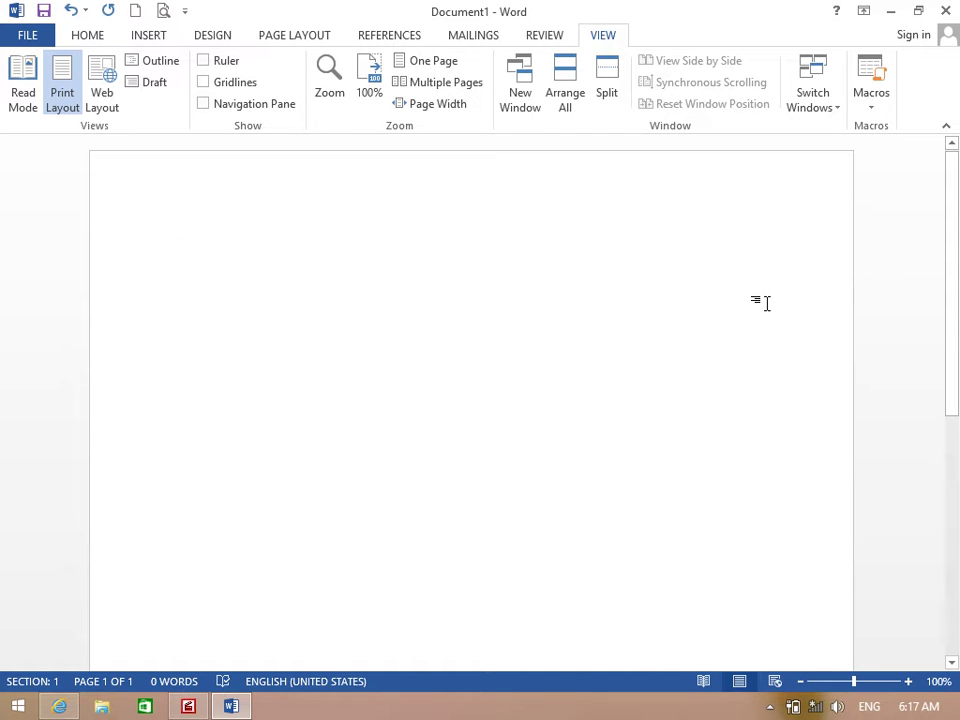
- Type the heading 'Afghanistan' and generate sample paragraphs below it with =rand()
text(Afghanisdtan)
key(BackSpace)
key(BackSpace)
key(BackSpace)
key(BackSpace)
key(BackSpace)
text(tan)
key(Return)
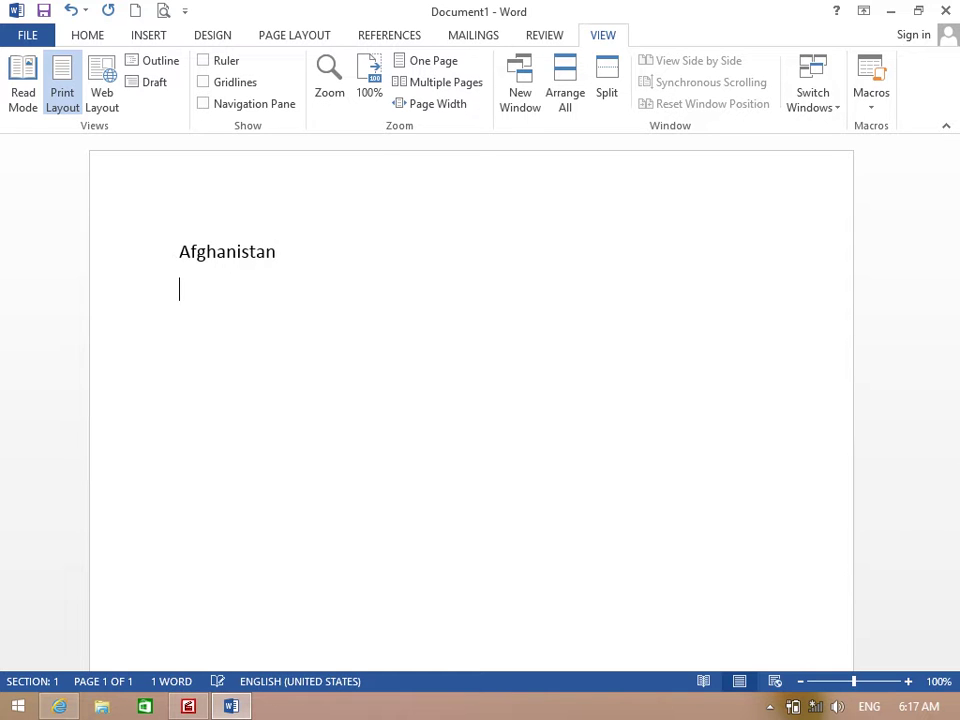
text(ra)
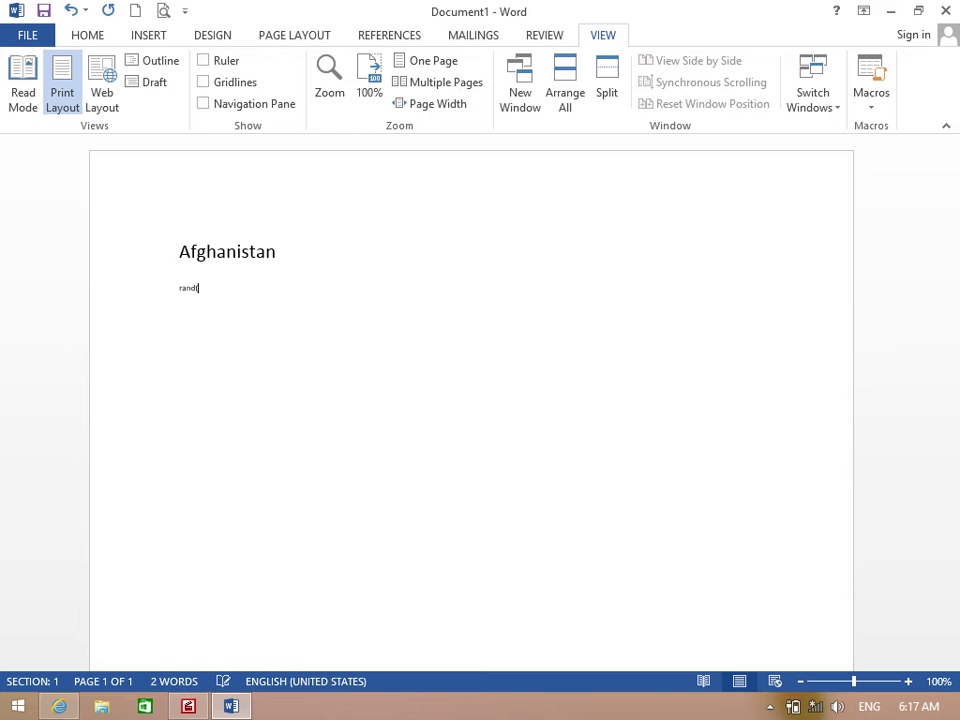
key(BackSpace)
key(BackSpace)
text(=rand())
key(Return)
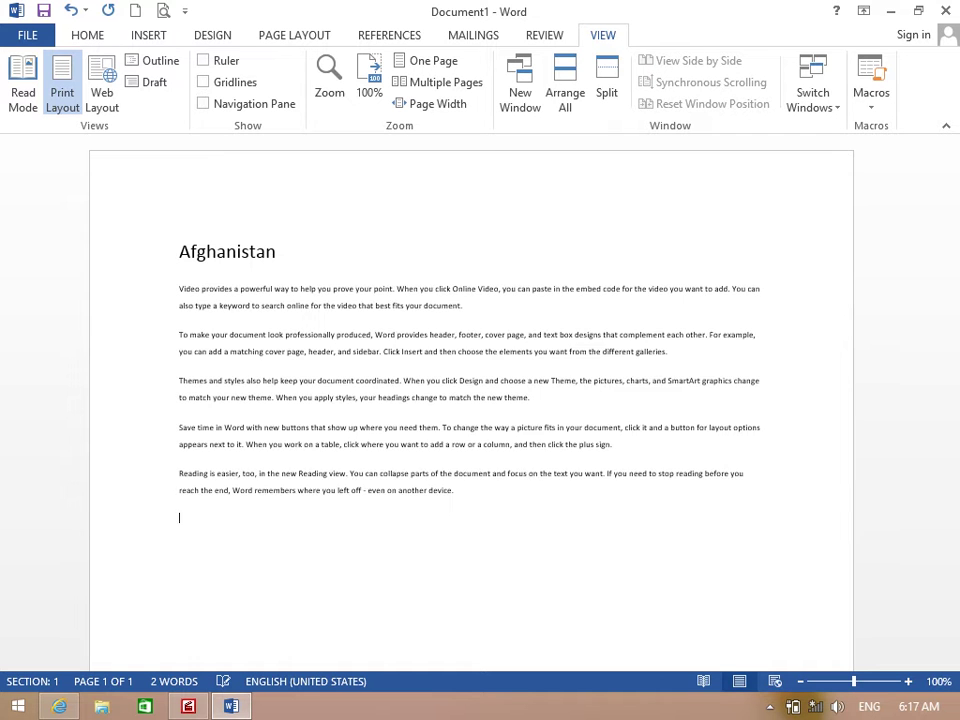
- Format the five body paragraphs as Arial, 12 pt, justified
key(ctrl+a)
click(531, 405)
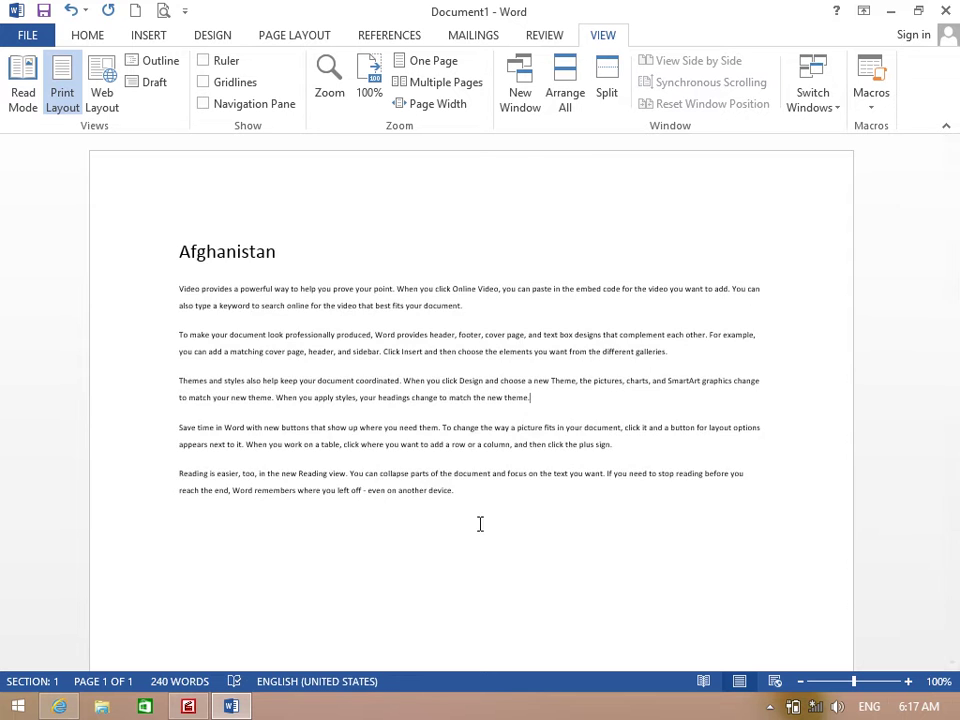
drag(531, 504, 130, 280)
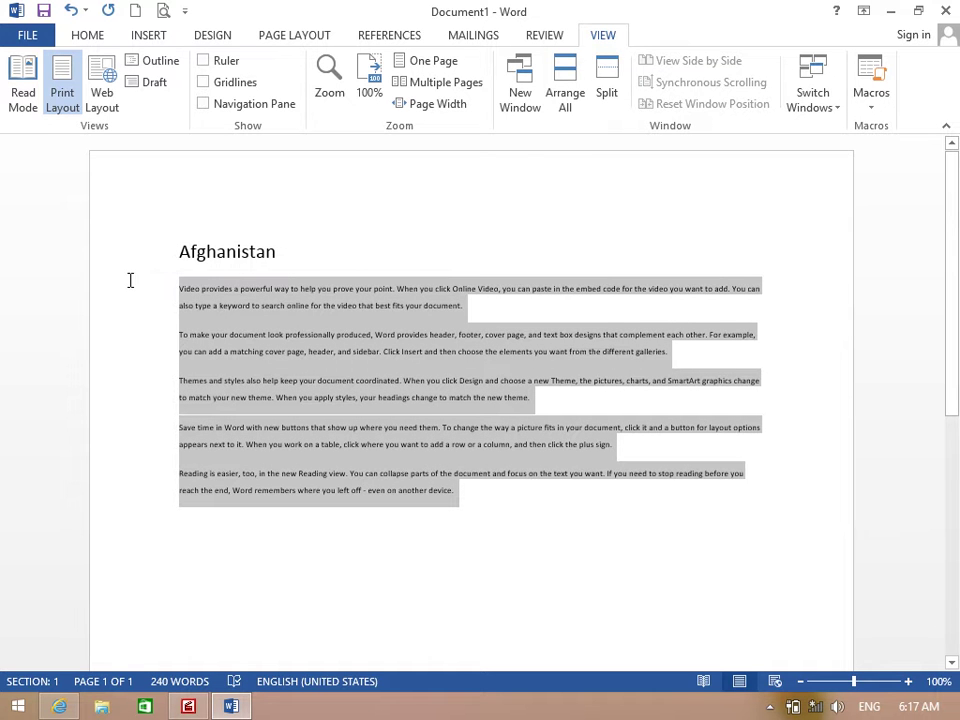
click(87, 36)
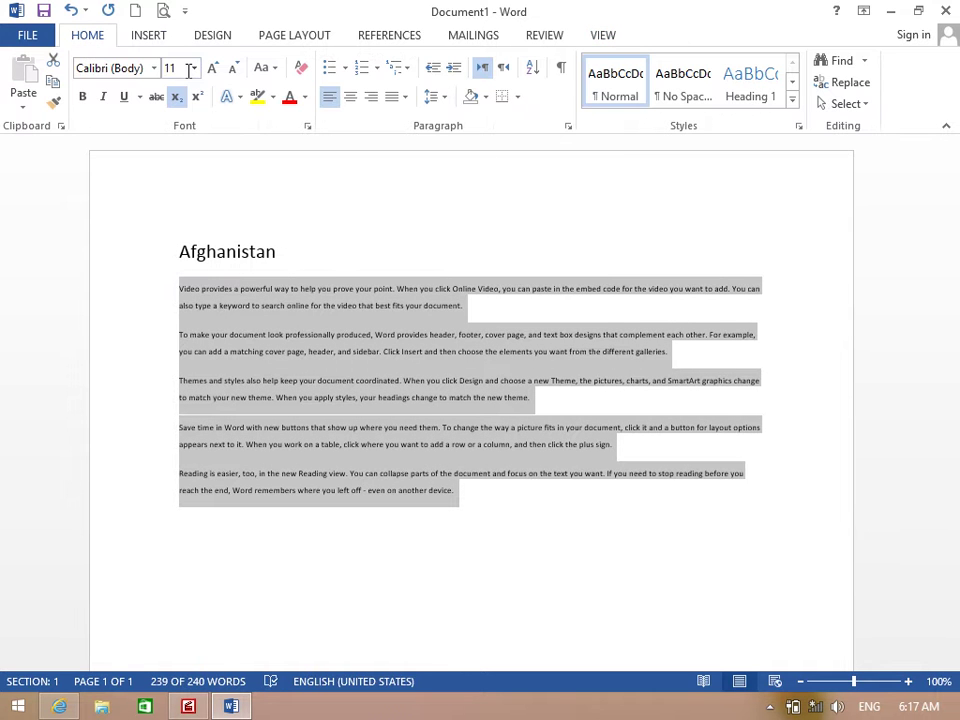
click(124, 67)
text(A)
key(Return)
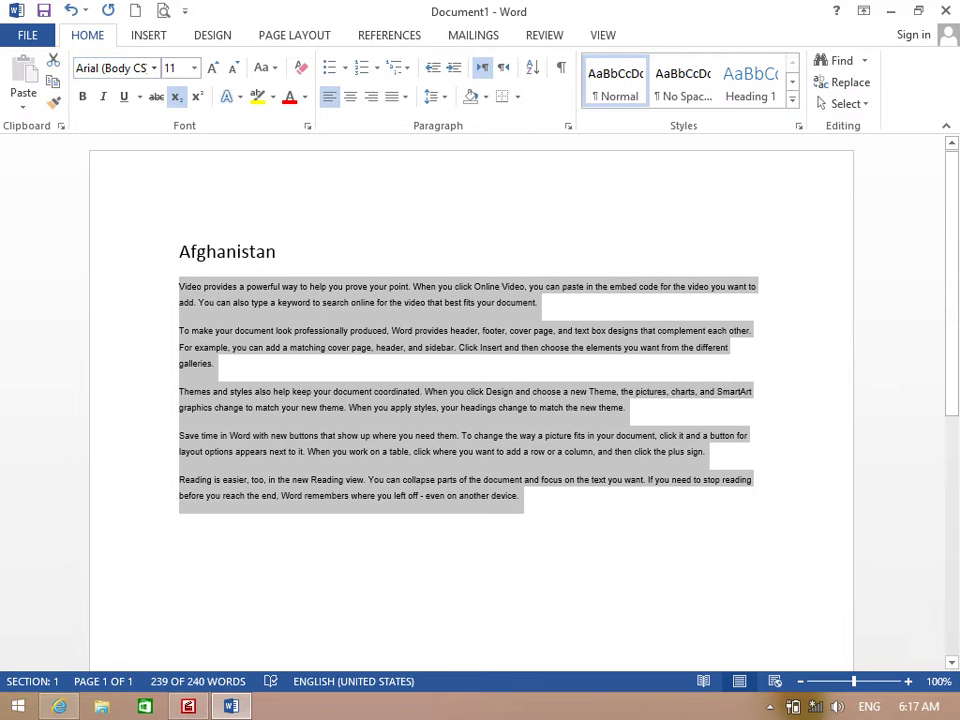
click(213, 70)
click(405, 97)
click(424, 120)
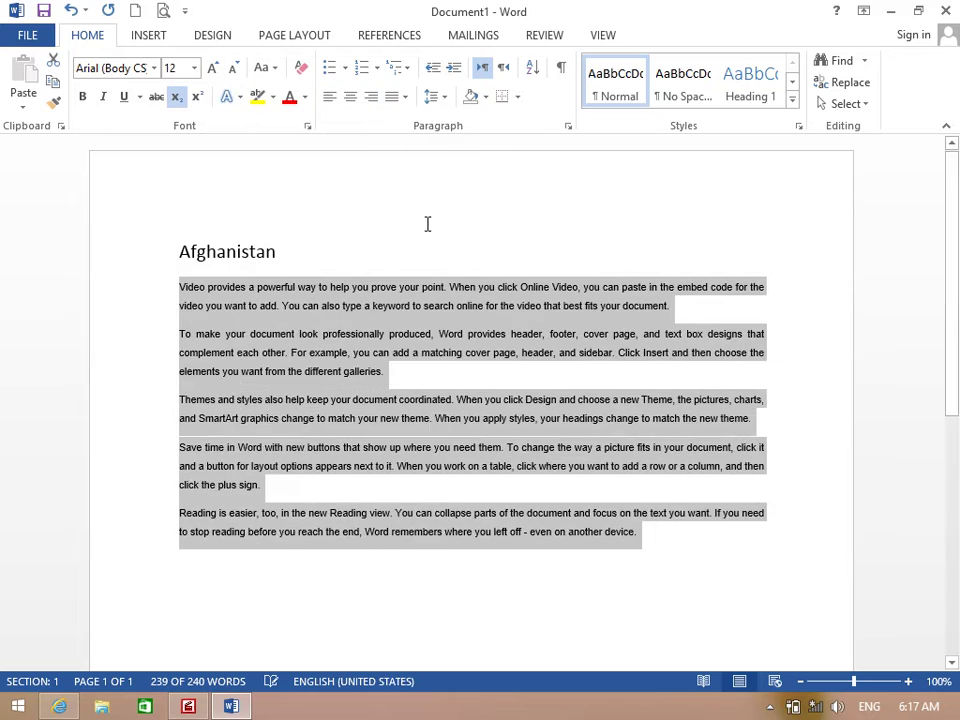
- Copy the paragraphs and paste a duplicate, then start a new paragraph
key(ctrl+c)
key(ctrl+v)
key(Return)
- Paste more copies of the paragraphs, then add the line 'Pakistan' and new =rand() paragraphs
key(ctrl+v)
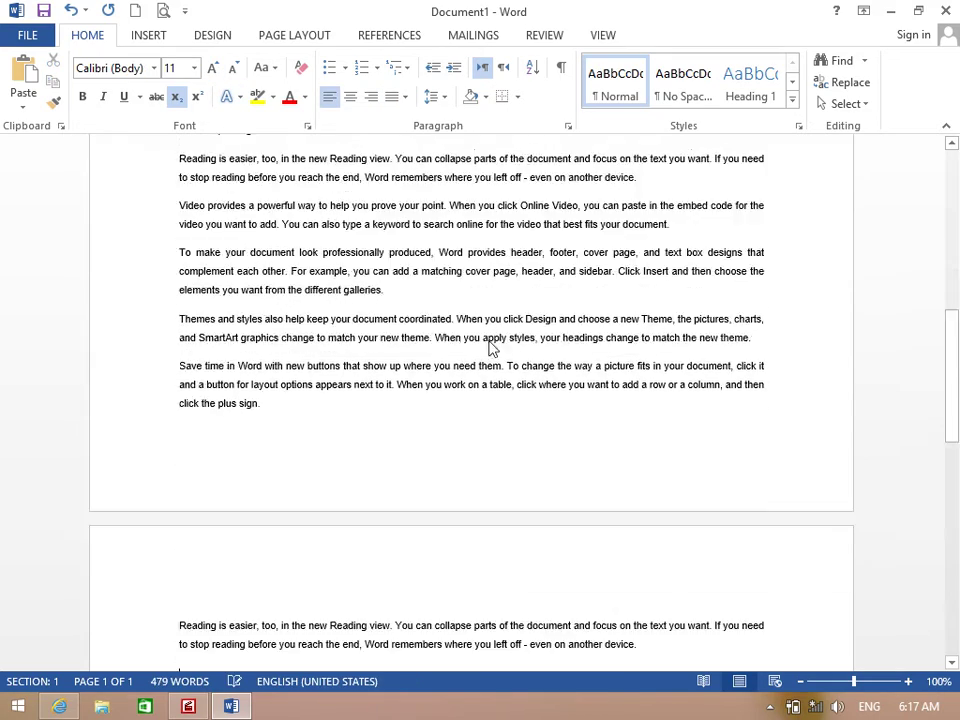
key(ctrl+v)
key(ctrl+v)
key(ctrl+v)
key(ctrl+v)
key(ctrl+v)
key(ctrl+v)
key(ctrl+v)
key(ctrl+v)
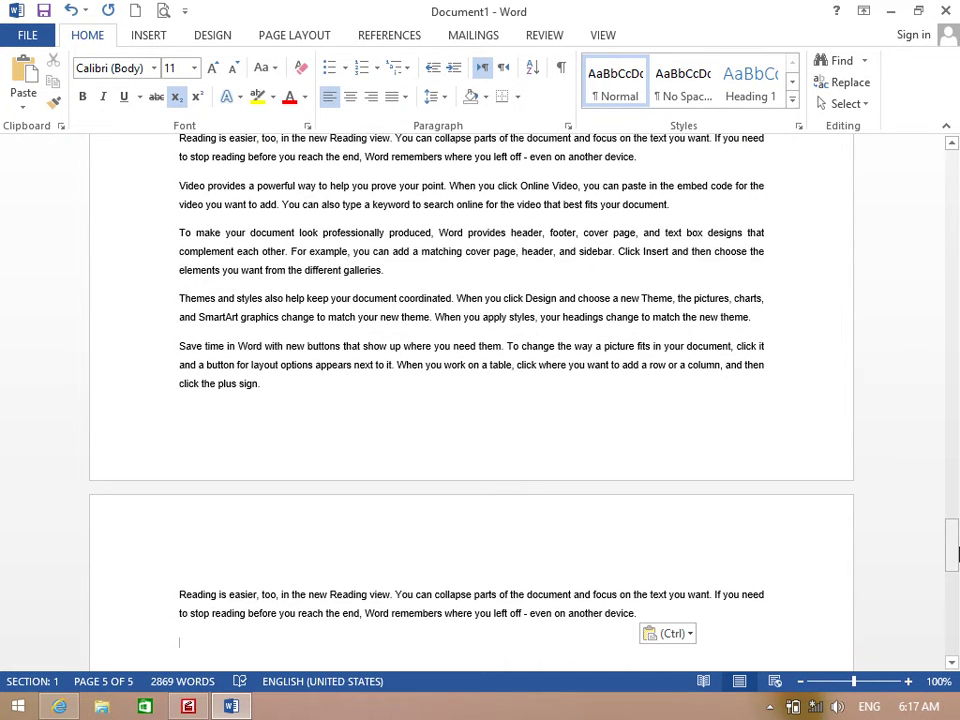
text(=)
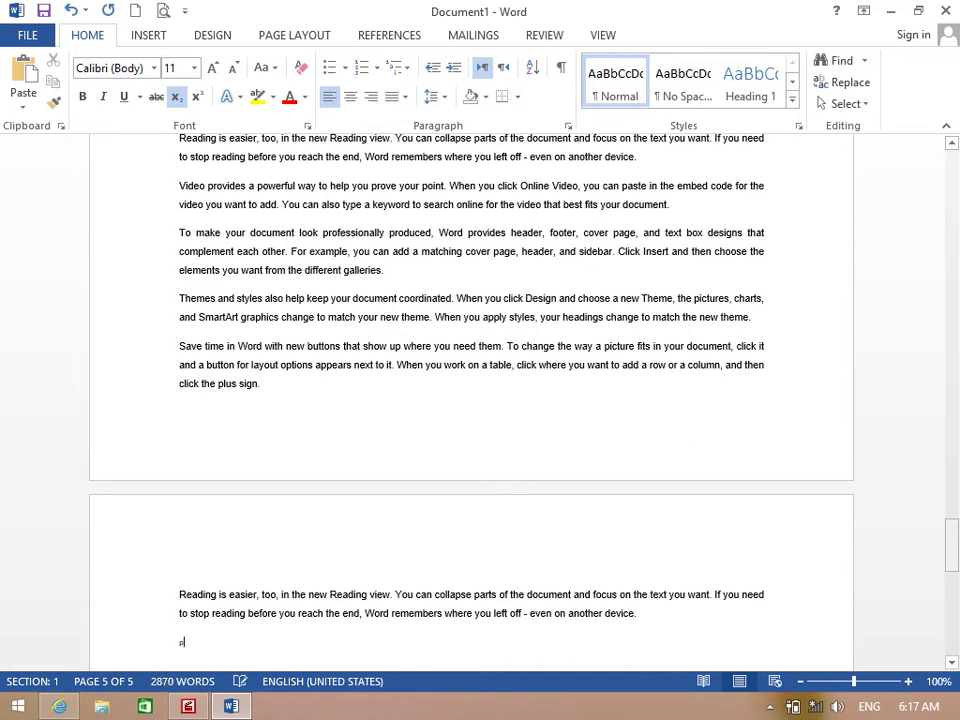
text(akistan)
key(Return)
text(=rand())
key(Return)
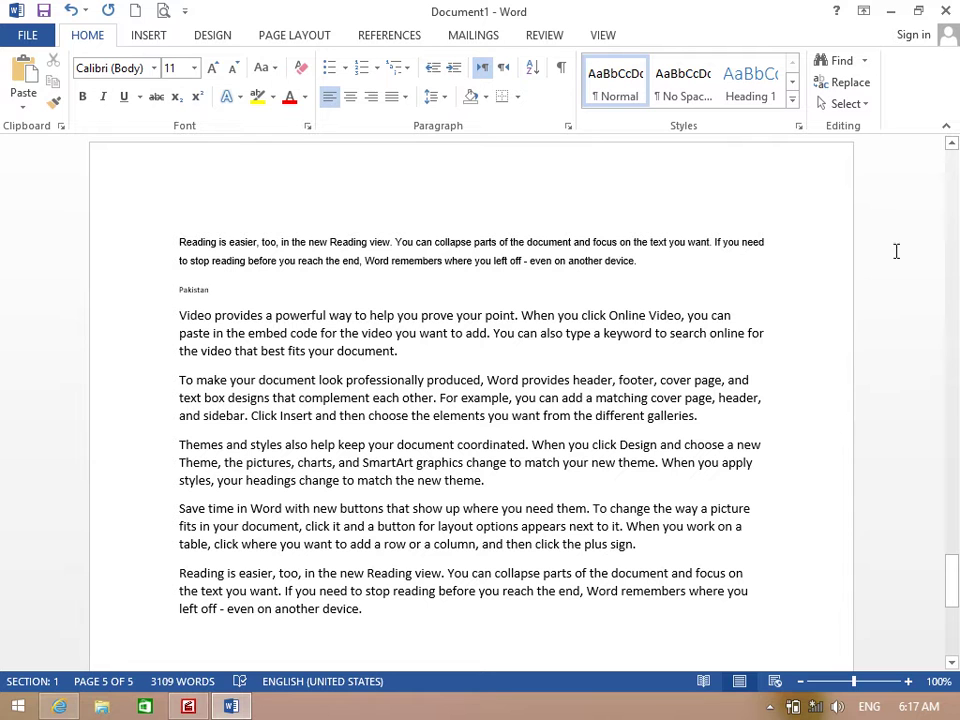
- Style 'Pakistan' as Heading 1 at 32 pt, close the Navigation pane and return to the top
click(256, 295)
click(133, 288)
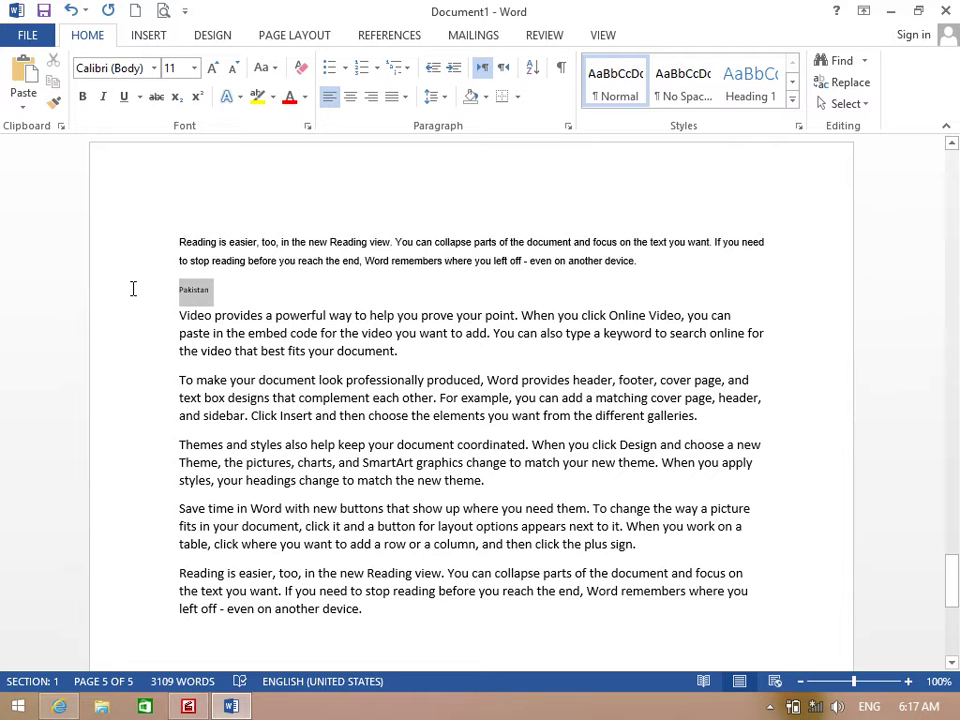
click(211, 70)
click(211, 70)
click(211, 70)
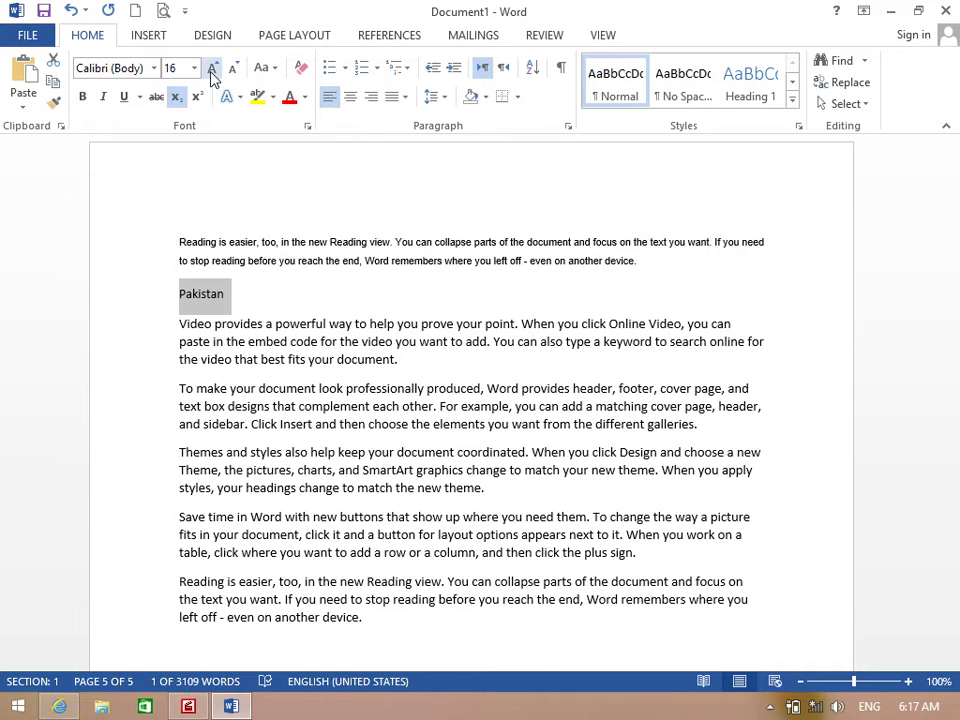
key(ctrl+alt+1)
key(ctrl+f)
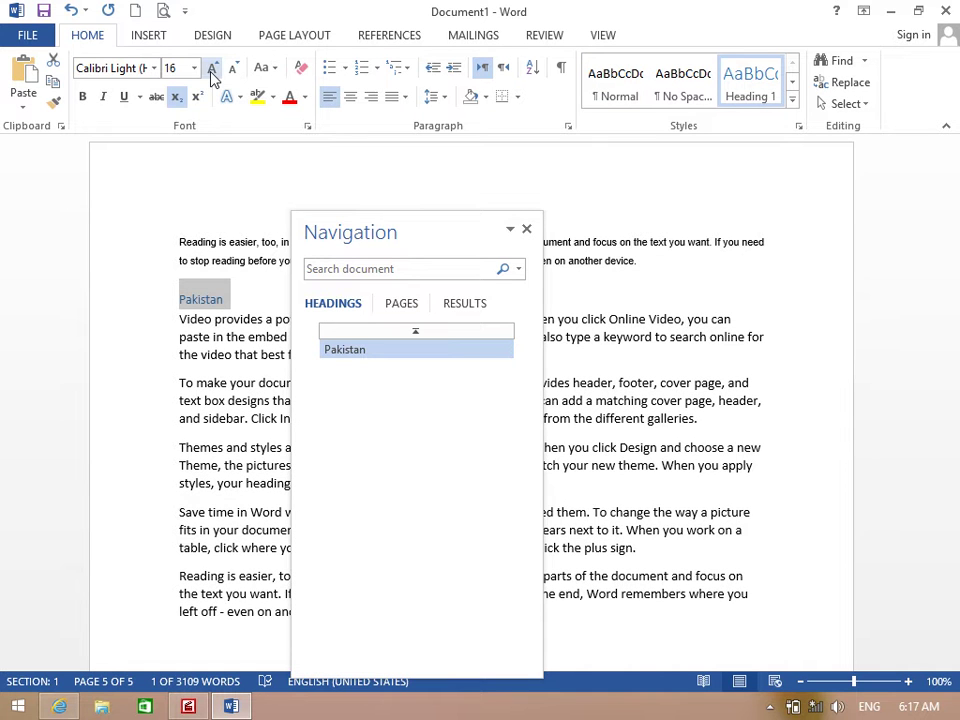
click(211, 72)
click(211, 72)
click(211, 72)
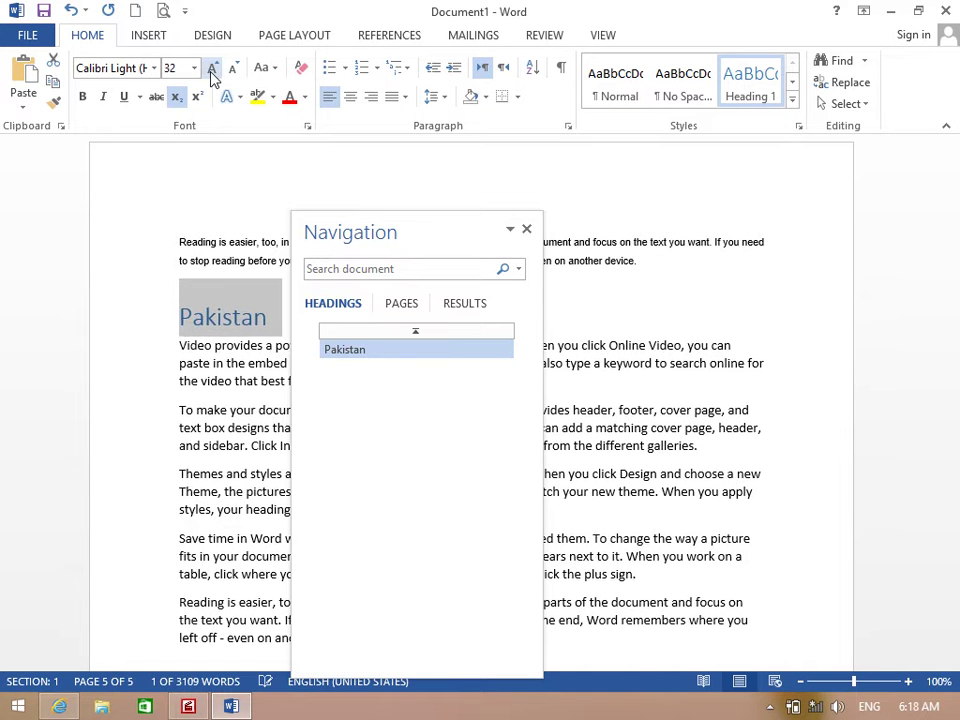
click(527, 230)
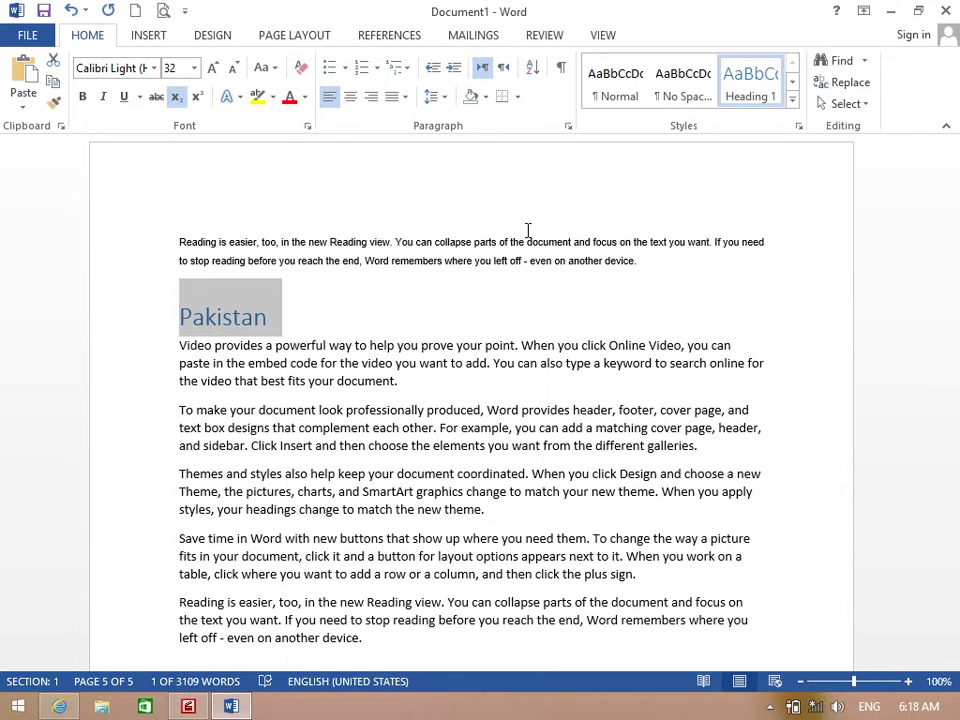
drag(952, 580, 928, 193)
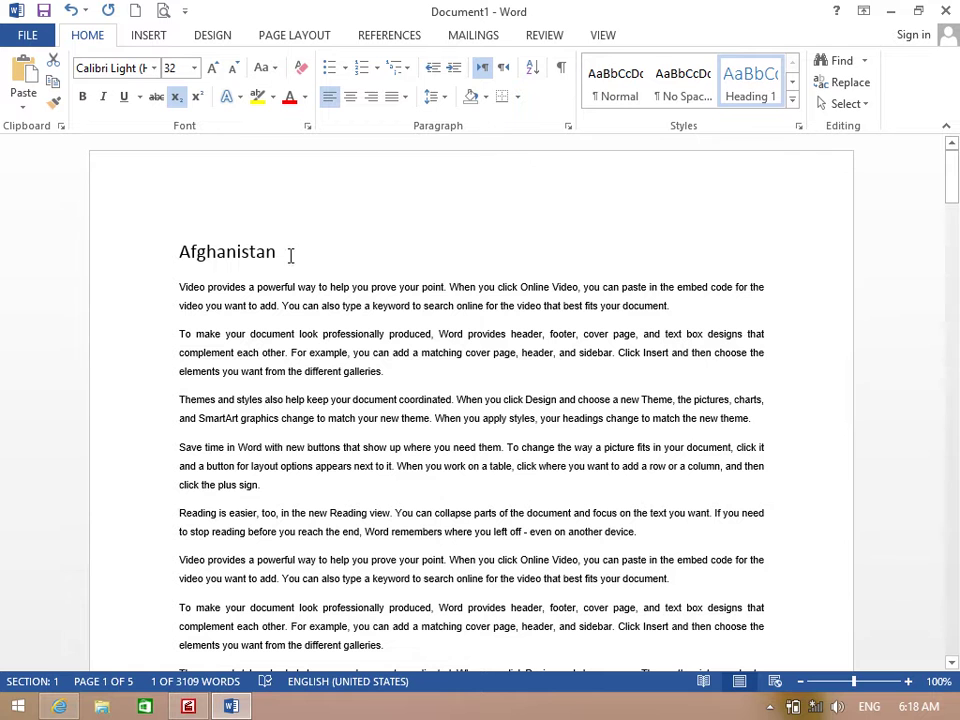
- Reset the Afghanistan heading's direct formatting and enlarge it to 21 pt
drag(276, 252, 40, 259)
key(ctrl+space)
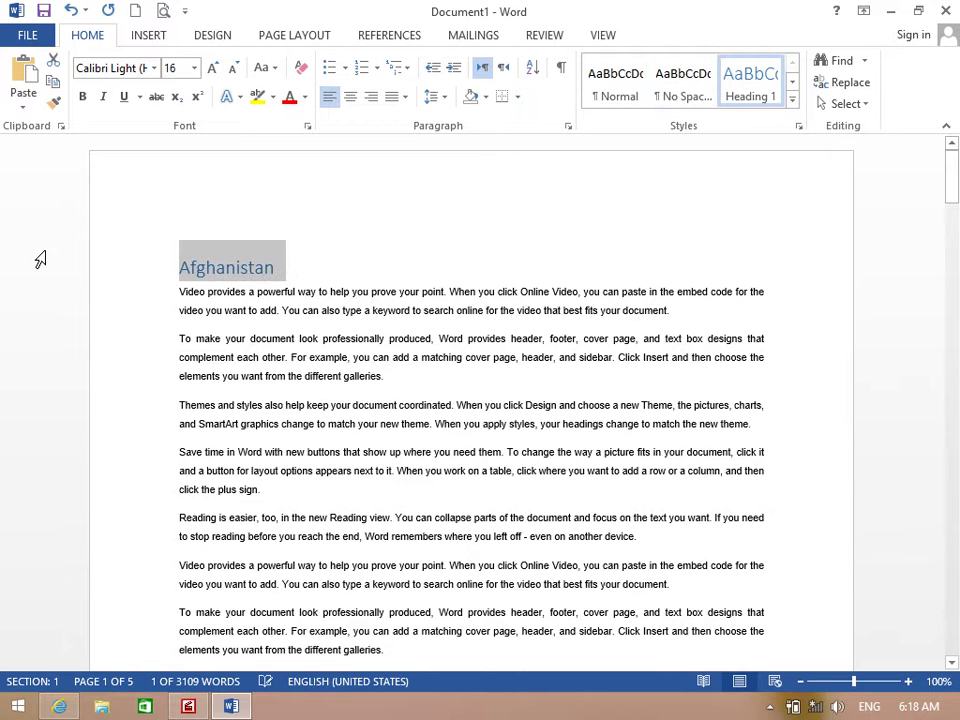
key(ctrl+bracketright)
key(ctrl+bracketright)
key(ctrl+bracketright)
key(ctrl+bracketright)
key(ctrl+bracketright)
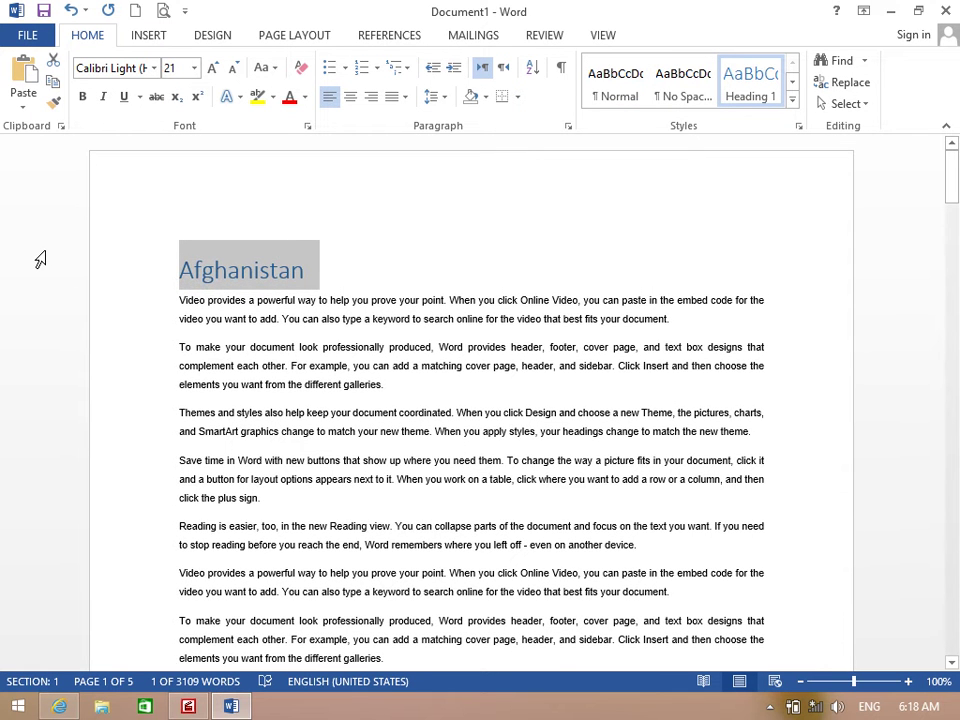
click(407, 272)
- Paste the paragraphs at the end and add 'India' at 19 pt on its own new page
drag(953, 180, 953, 615)
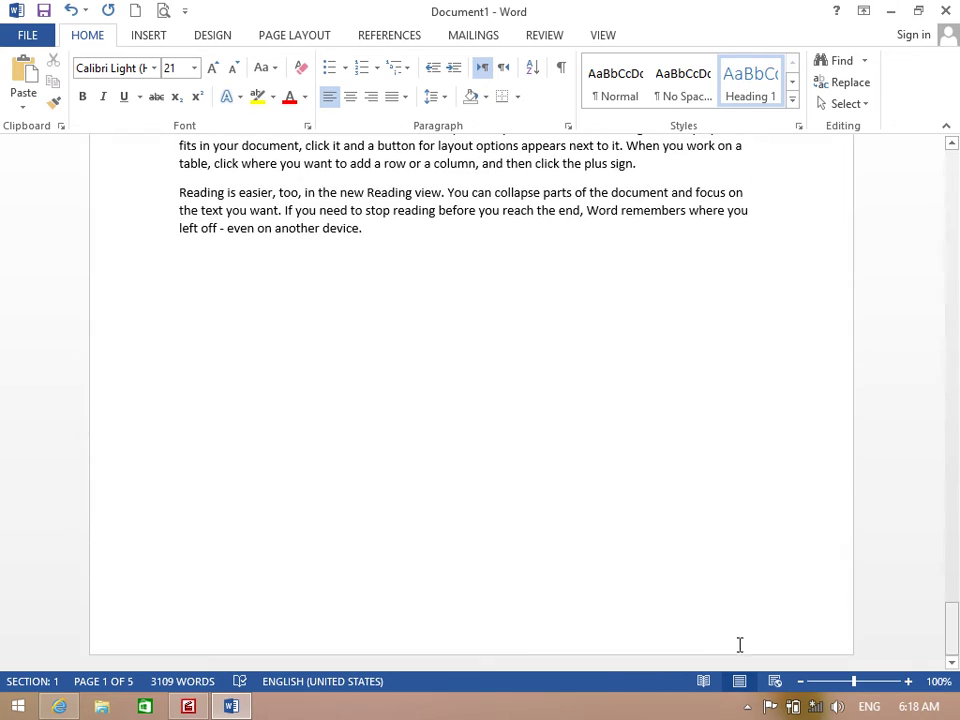
click(245, 407)
key(ctrl+v)
key(ctrl+v)
key(ctrl+v)
key(ctrl+v)
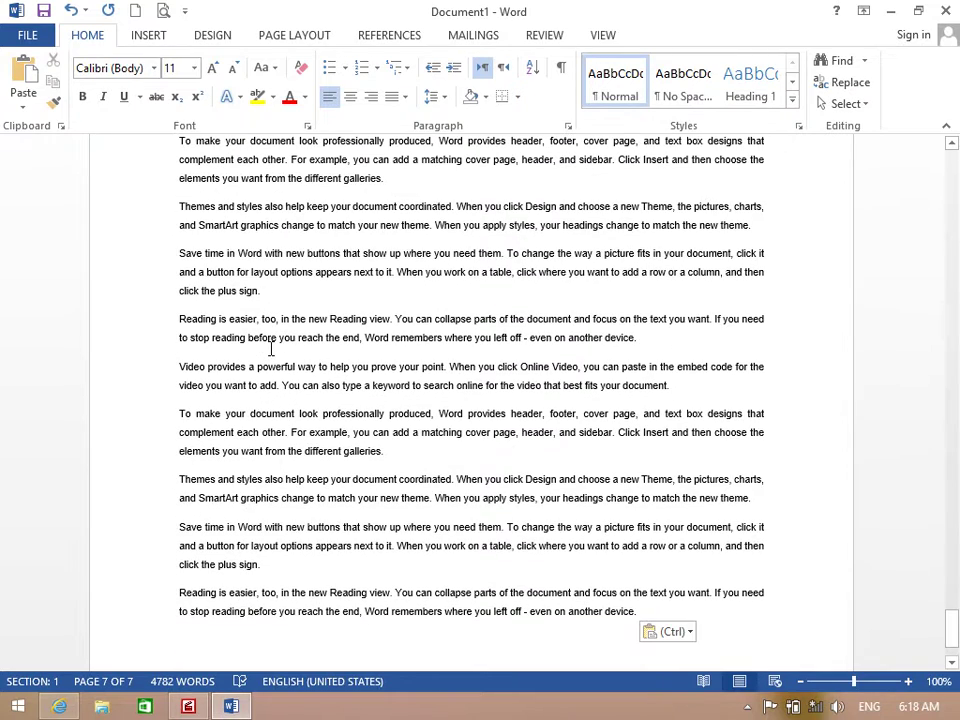
key(ctrl+bracketright)
key(ctrl+bracketright)
key(ctrl+bracketright)
key(ctrl+bracketright)
key(ctrl+bracketright)
key(ctrl+bracketright)
key(ctrl+bracketright)
key(ctrl+bracketright)
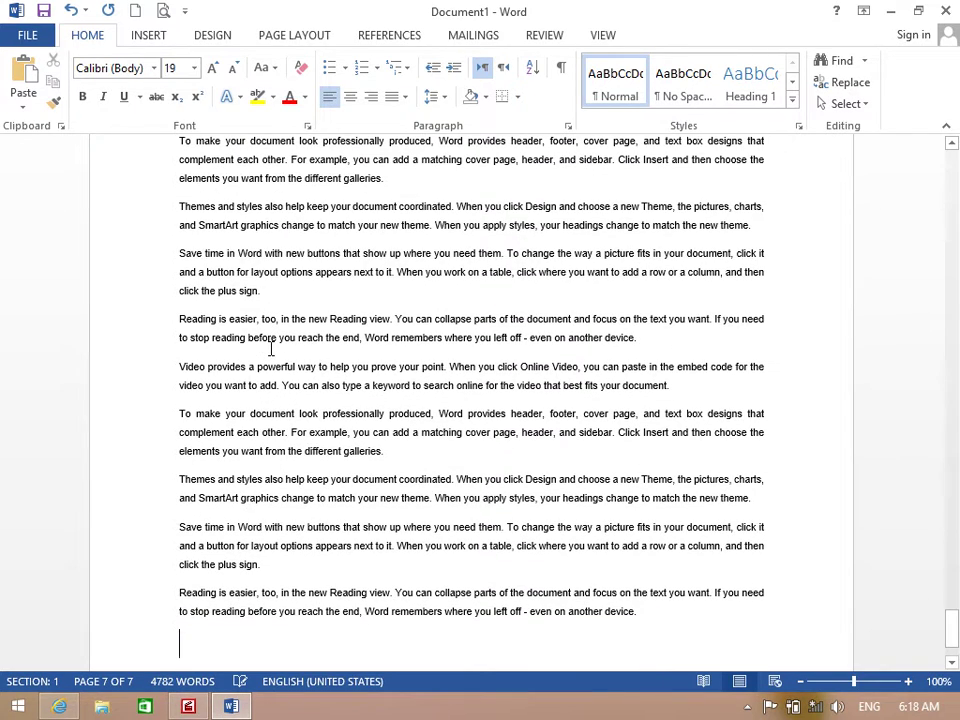
text(India)
key(ctrl+Return)
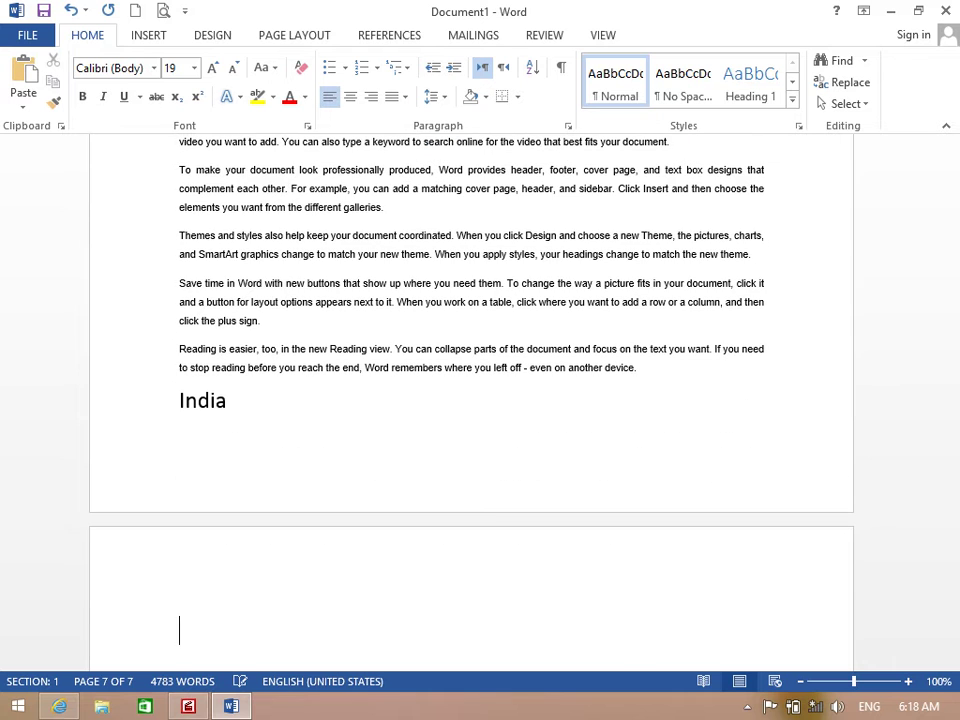
click(180, 400)
key(ctrl+Return)
- Apply Heading 1 to 'India' and leave an empty normal line below it
click(103, 641)
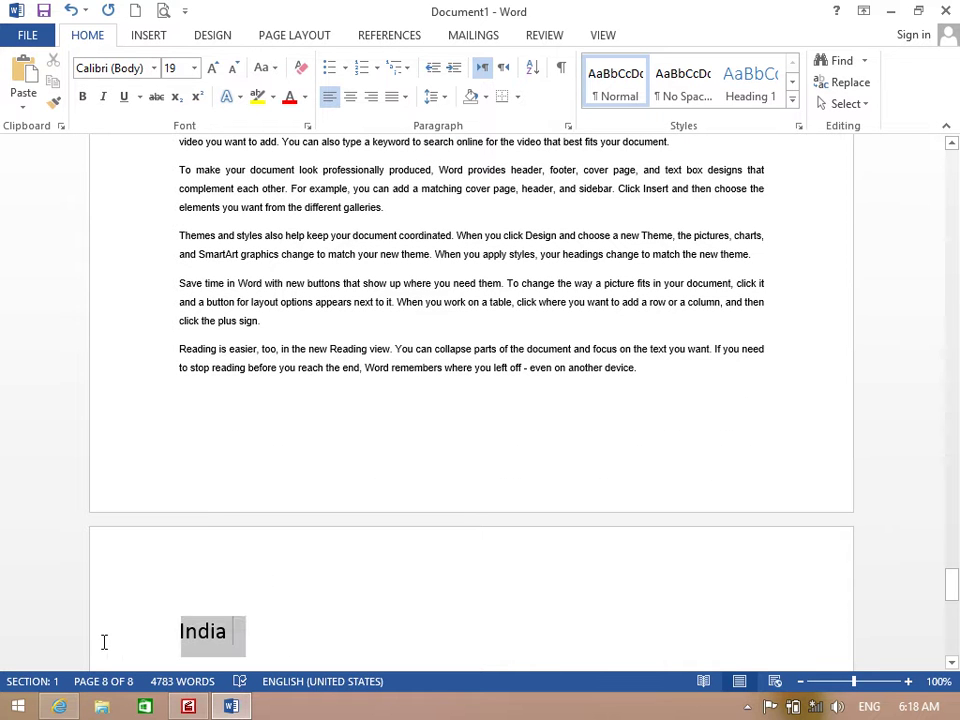
key(ctrl+alt+1)
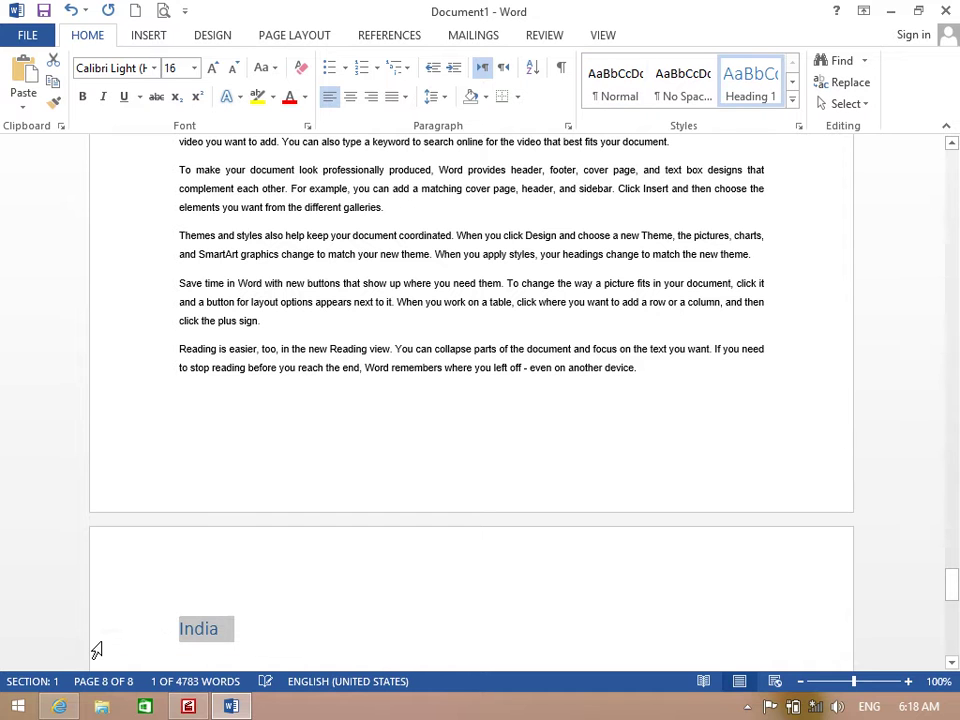
key(End)
key(Return)
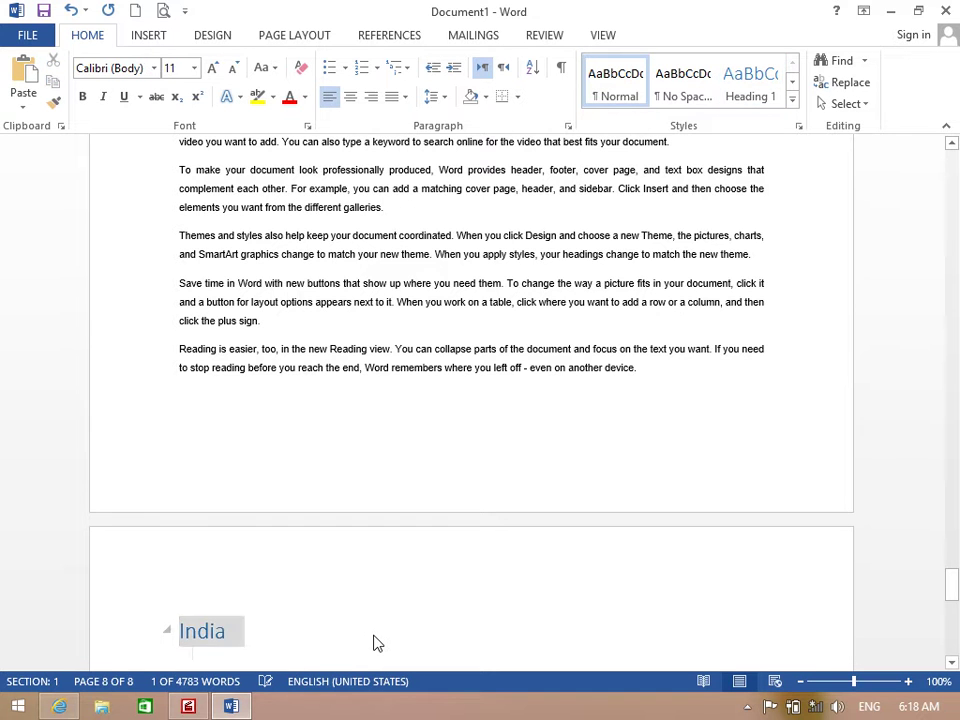
text(Ran)
key(BackSpace)
key(BackSpace)
key(BackSpace)
key(BackSpace)
key(Return)
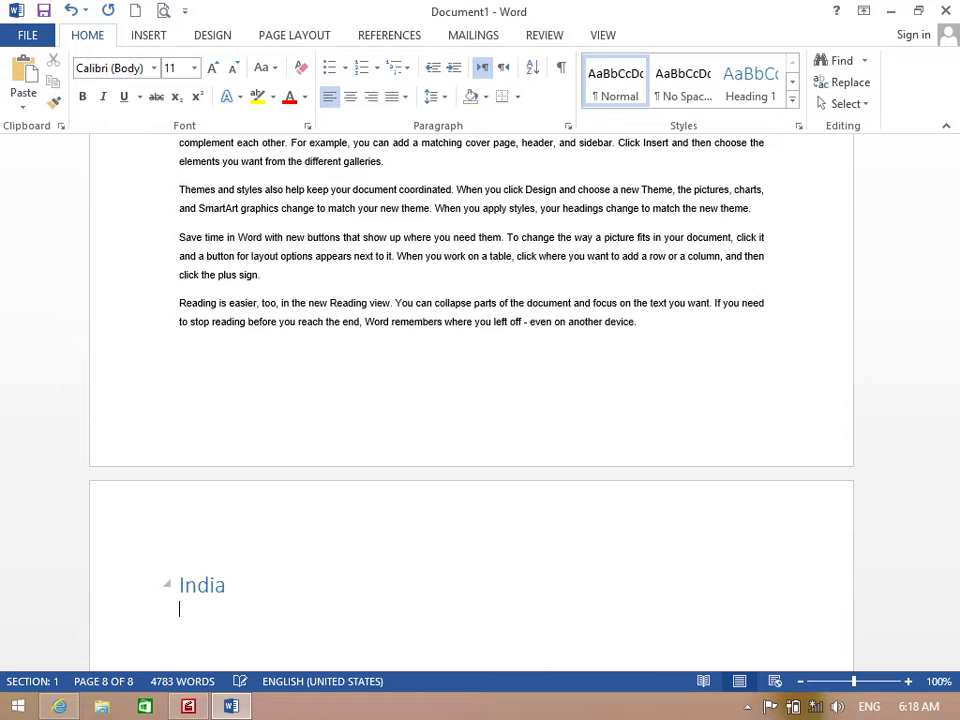
- Paste two more copies of the paragraphs under India, then return to the Afghanistan heading
text(Video provides a powerful way to help you prove your point. When you click Online Video, you can paste in the embed code for the video you want to add. You can also type a keyword to search online for the video that best fits your document. To make your document look professionally produced, Word provides header, footer, cover page, and text box designs that complement each other. For example, you can add a matching cover page, header, and sidebar. Click Insert and then choose the elements you want from the different galleries. Themes and styles also help keep your document coordinated. When you click Design and choose a new Theme, the pictures, charts, and SmartArt graphics change to match your new theme. When you apply styles, your headings change to match the new theme. Save time in Word with new buttons that show up where you need them. To change the way a picture fits in your document, click it and a button for layout options appears next to it. When you work on a table, click where you want to add a row or a column, and then click the plus sign. Reading is easier, too, in the new Reading view. You can collapse parts of the document and focus on the text you want. If you need to stop reading before you reach the end, Word remembers where you left off - even on another device.)
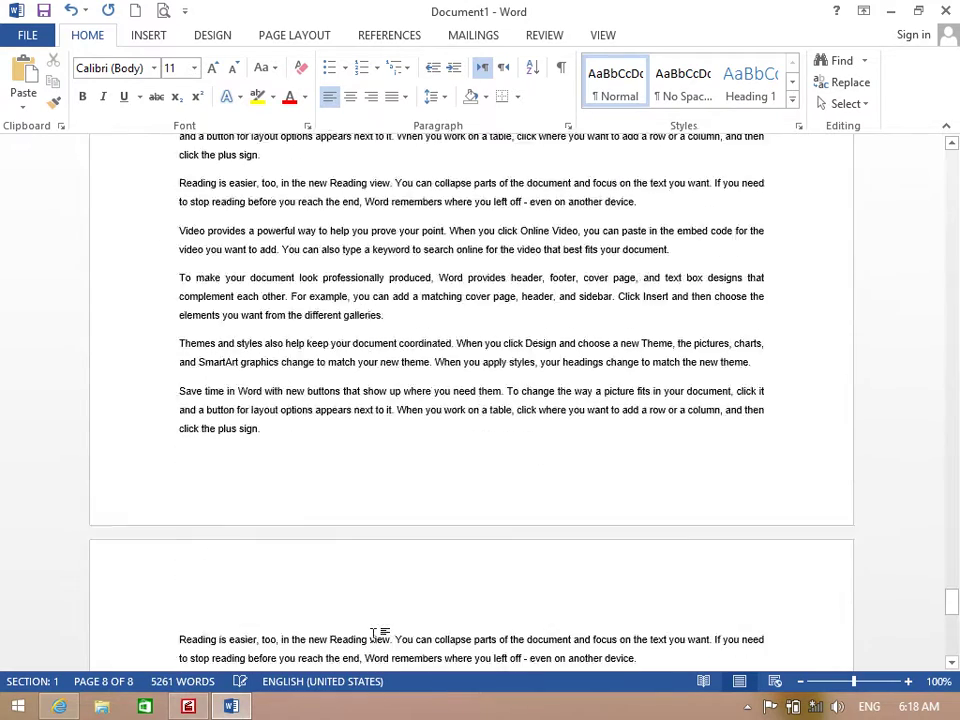
key(ctrl+v)
key(ctrl+v)
key(ctrl+v)
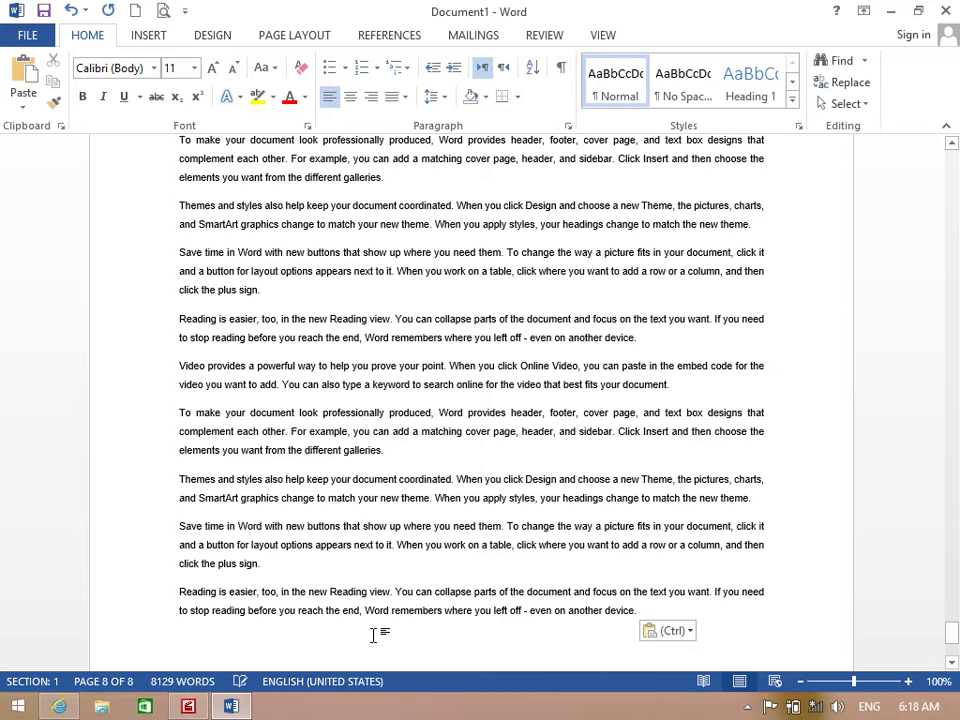
drag(951, 632, 945, 140)
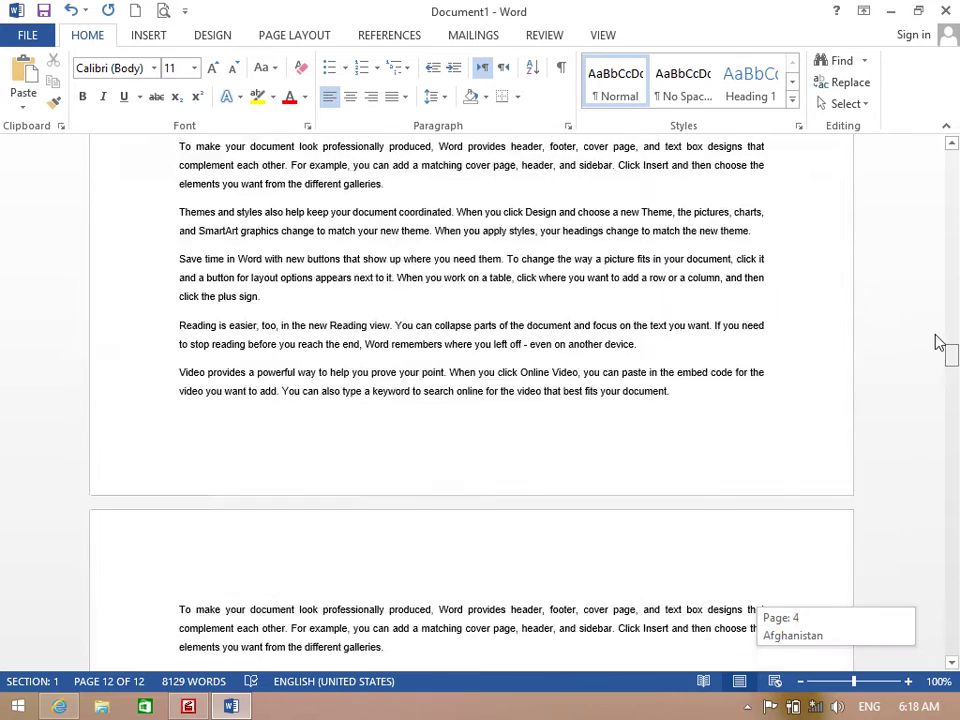
click(360, 270)
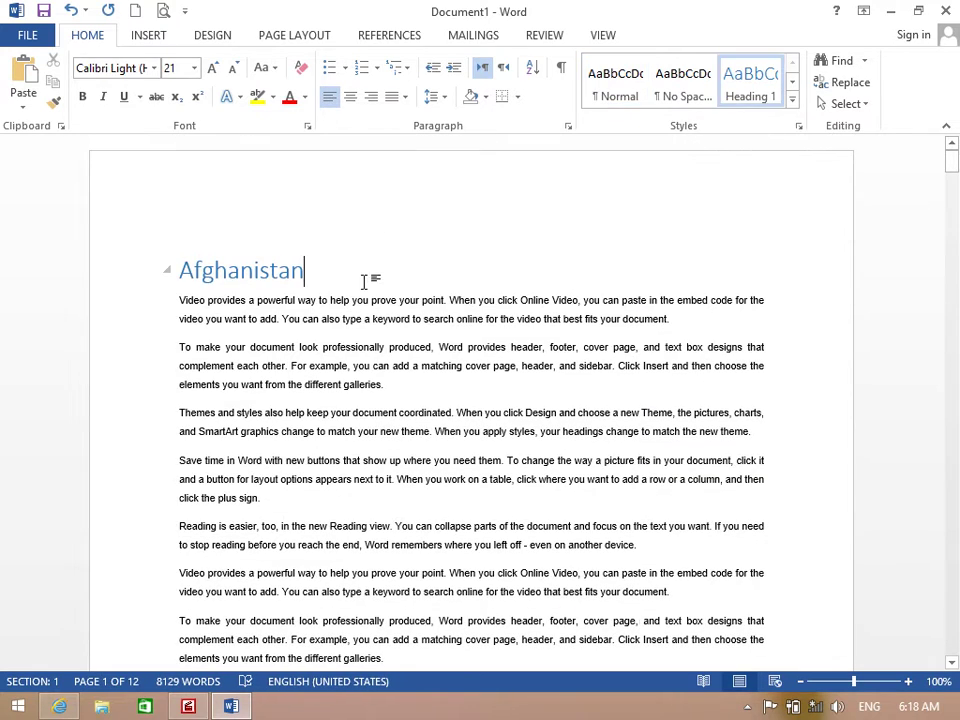
- Open the VIEW tab on the ribbon
click(604, 36)
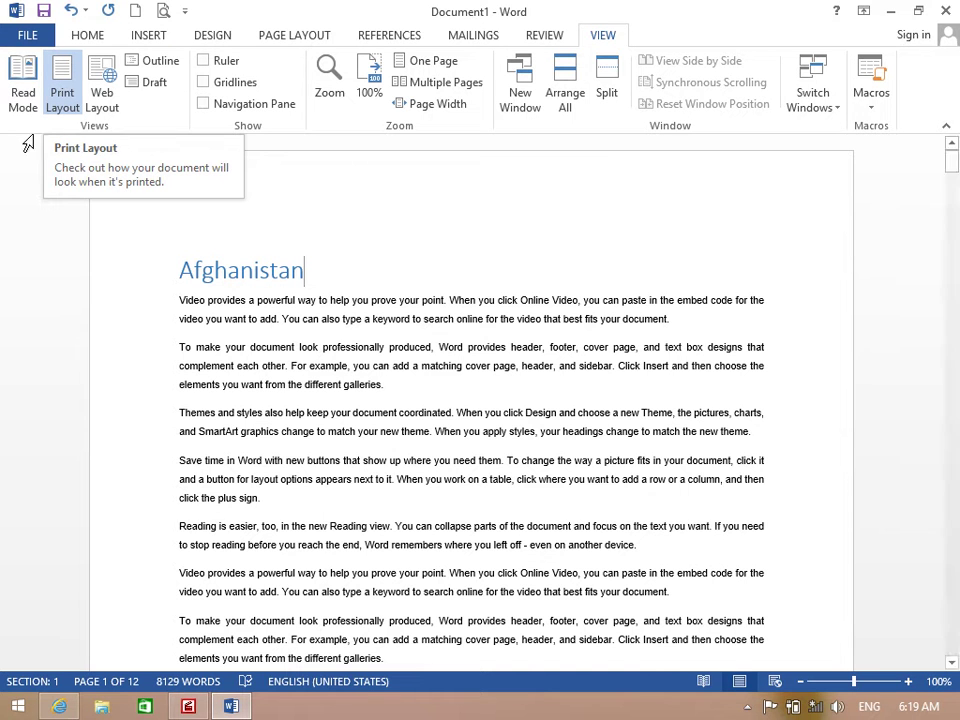
- Switch the document to Read Mode
click(24, 94)
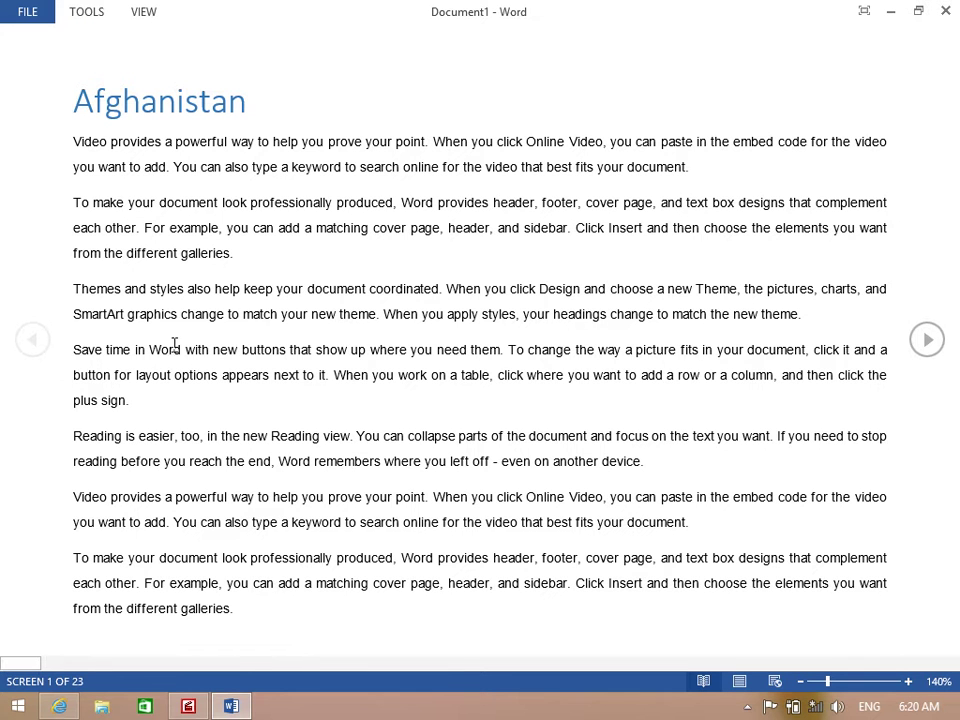
drag(174, 344, 105, 93)
click(132, 147)
click(239, 258)
- Page forward six screens in Read Mode, then page back to screen 1
click(928, 340)
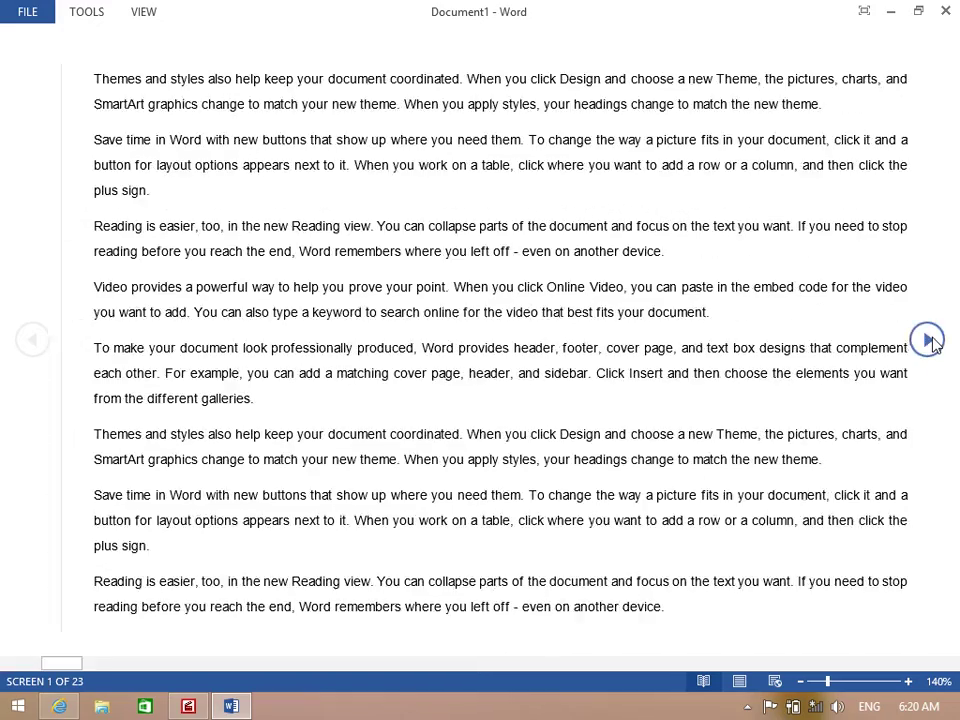
click(928, 340)
click(928, 340)
click(928, 340)
click(928, 340)
click(928, 340)
click(928, 340)
click(928, 340)
click(46, 345)
click(46, 345)
click(46, 345)
click(46, 345)
click(46, 345)
click(46, 345)
click(46, 345)
click(46, 345)
click(46, 345)
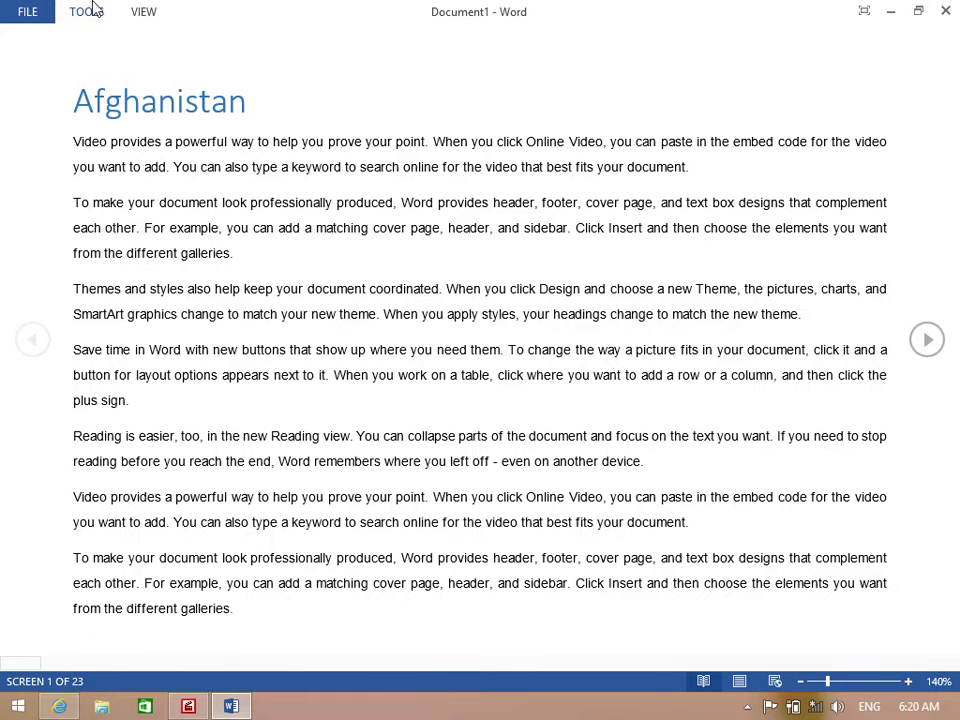
- Switch briefly to Edit Document and back to Read Mode, then show the Navigation Pane
click(135, 11)
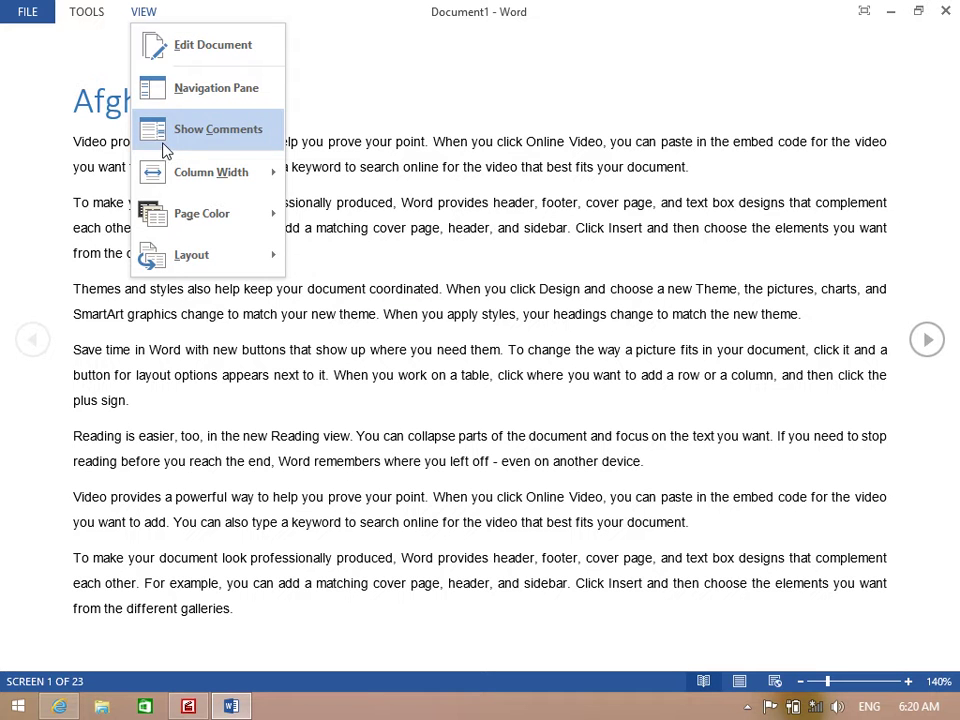
mouse_move(190, 246)
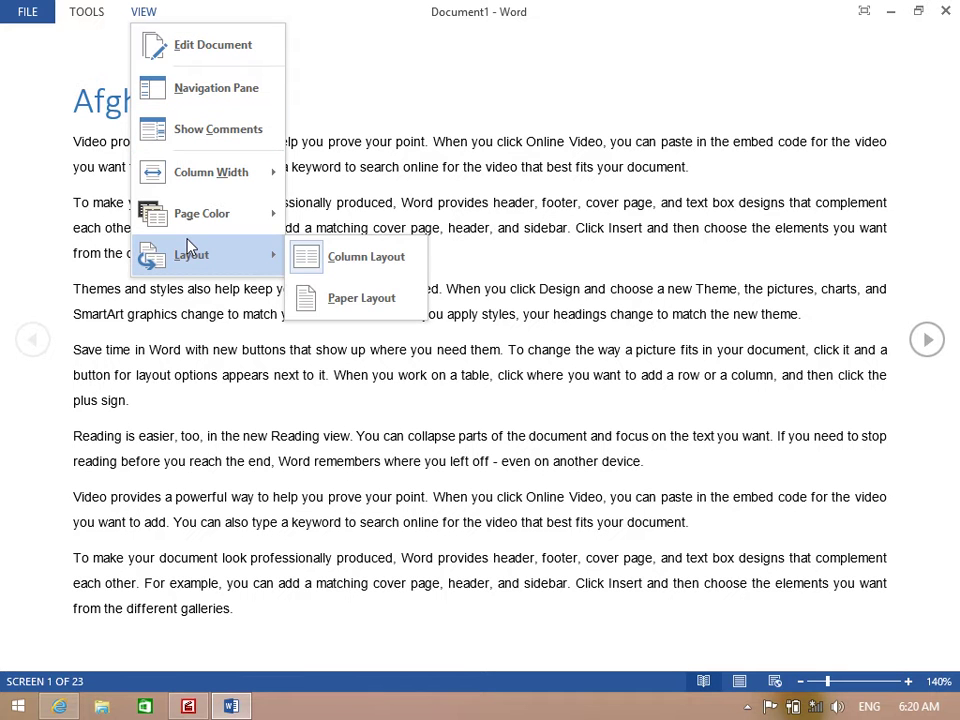
click(194, 62)
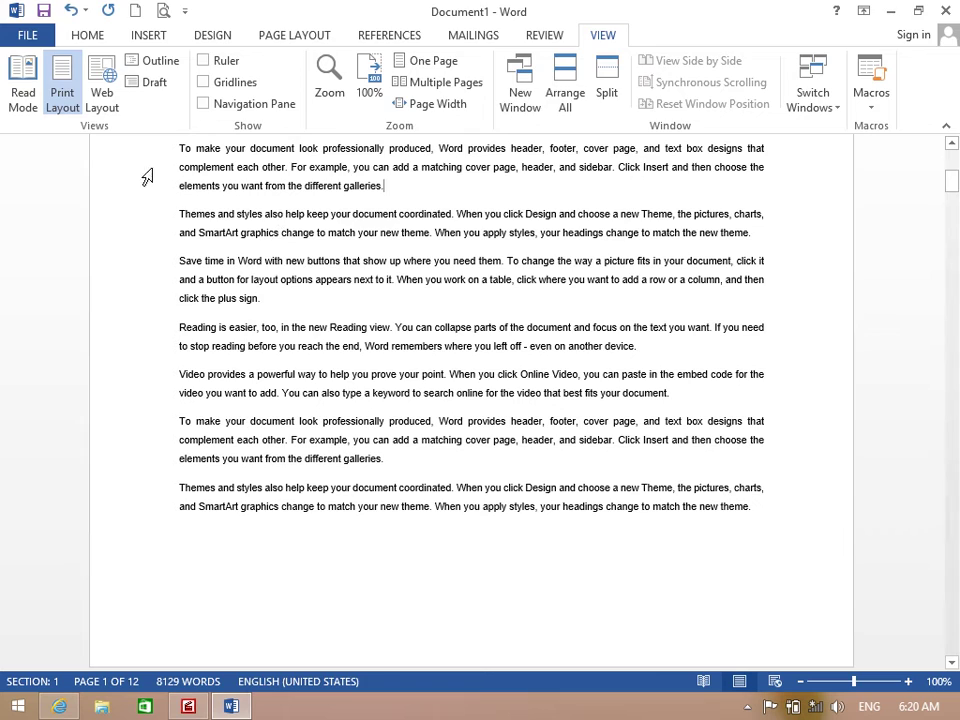
click(28, 108)
click(143, 12)
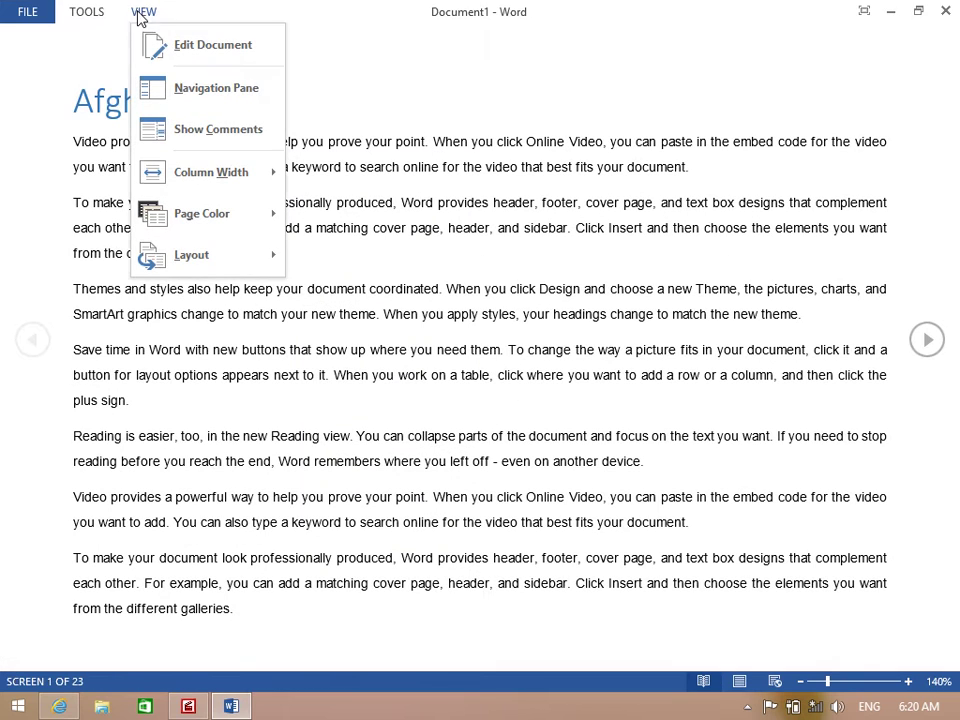
click(268, 87)
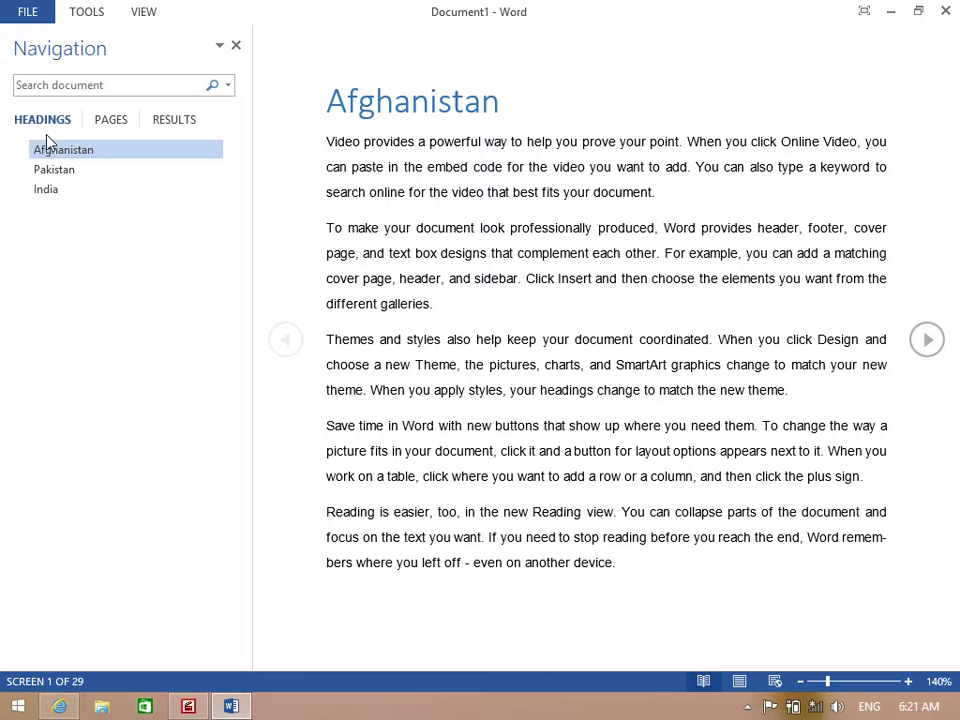
- Jump to the Pakistan and India headings, back to Afghanistan, then to pages 4 and 2 via thumbnails
click(53, 172)
click(49, 192)
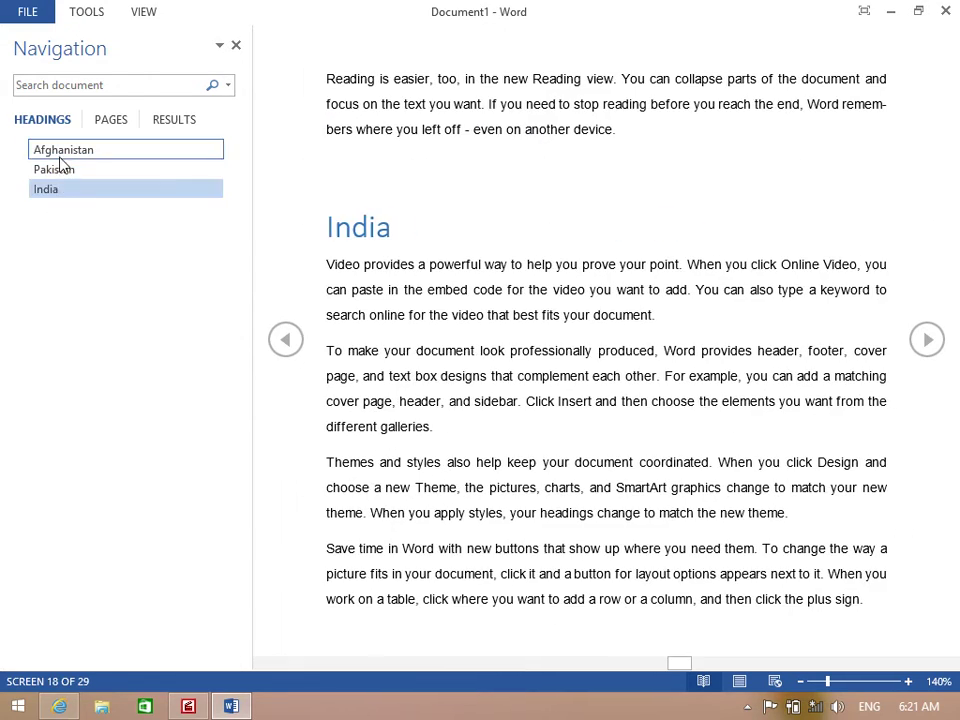
key(Home)
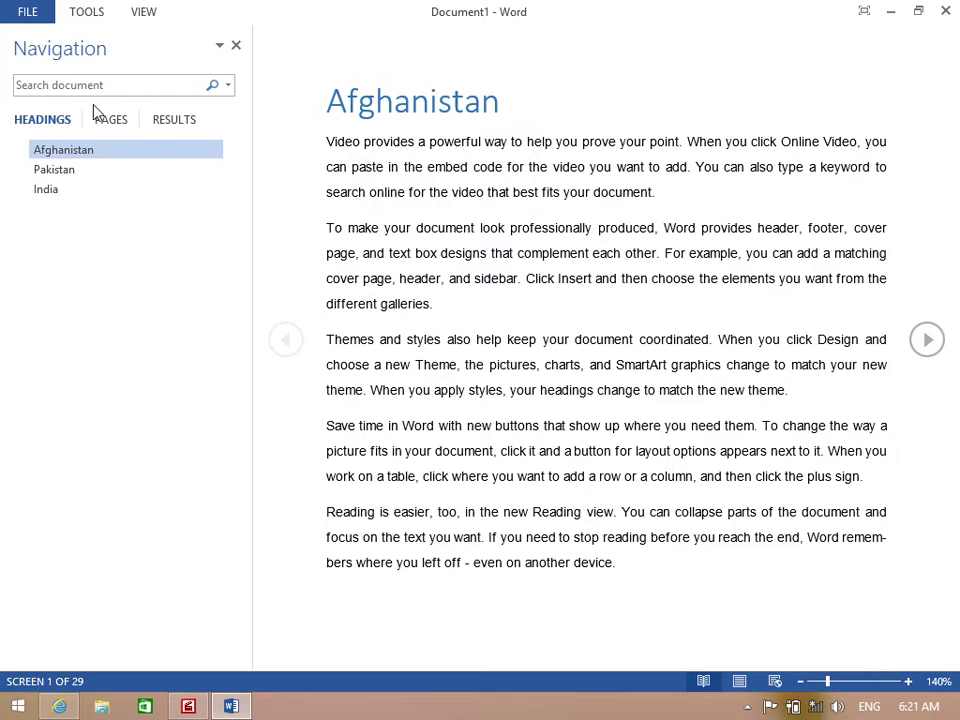
click(103, 122)
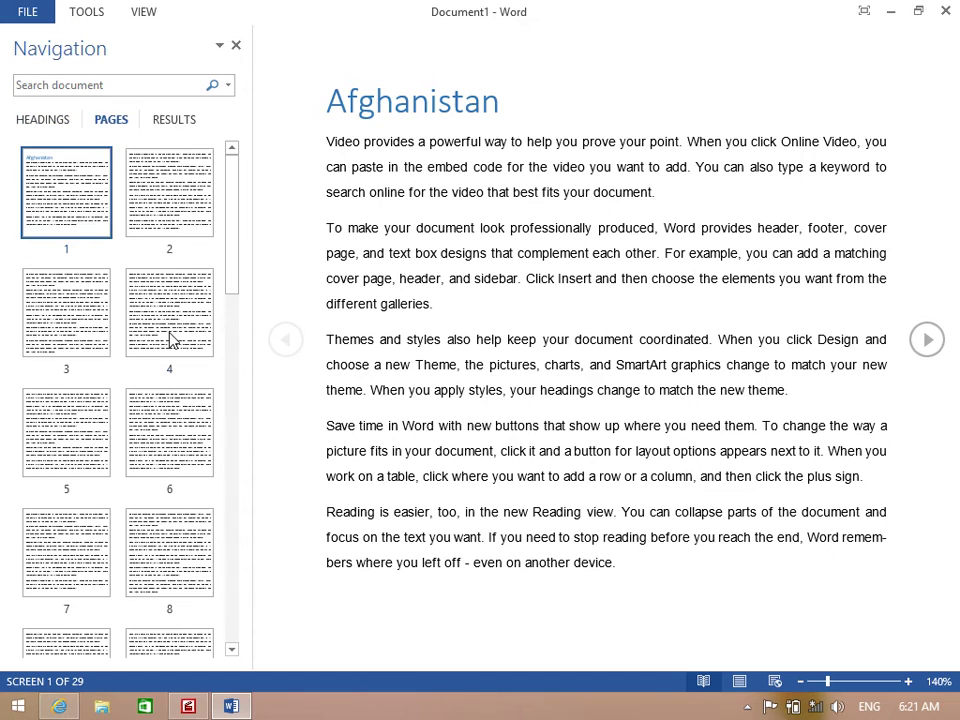
click(171, 338)
click(184, 214)
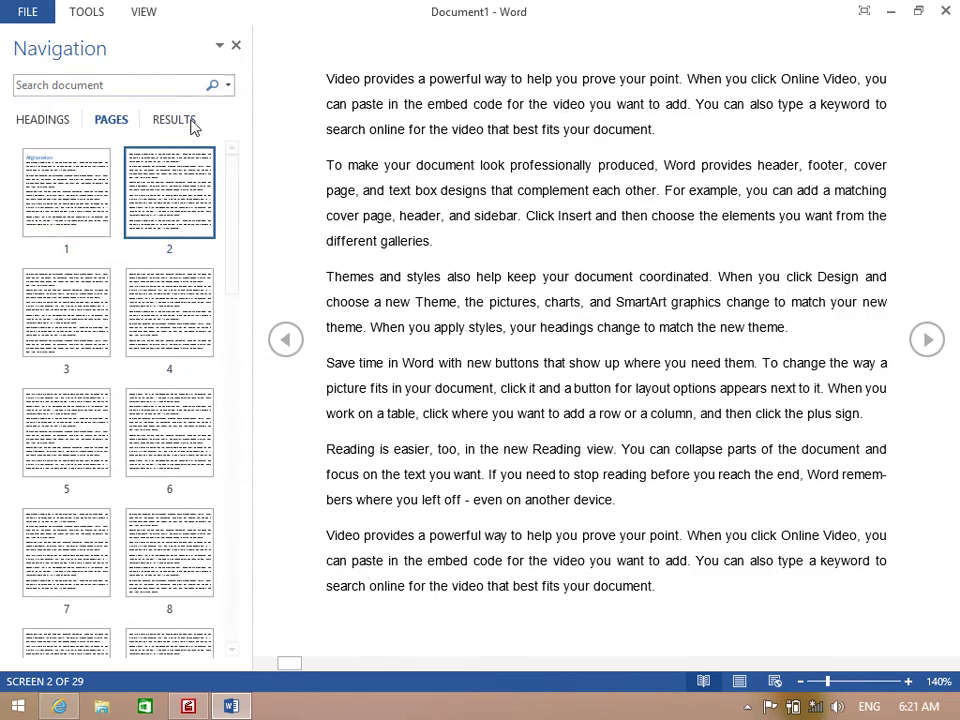
- Search the document for 'provides', browse headings and results, then clear the search
click(186, 123)
click(38, 121)
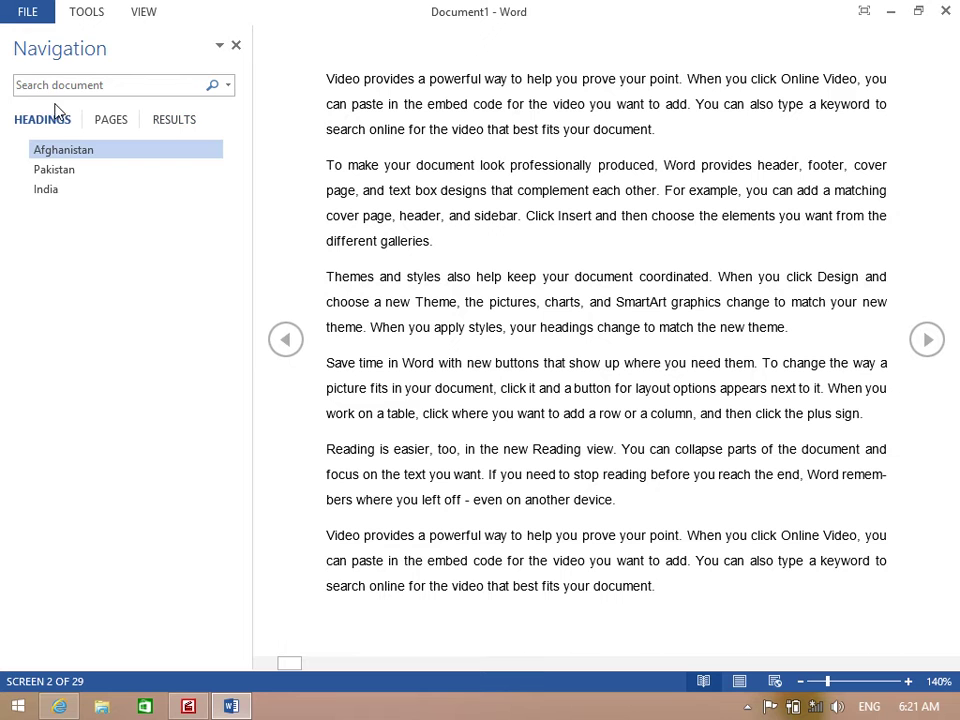
click(72, 84)
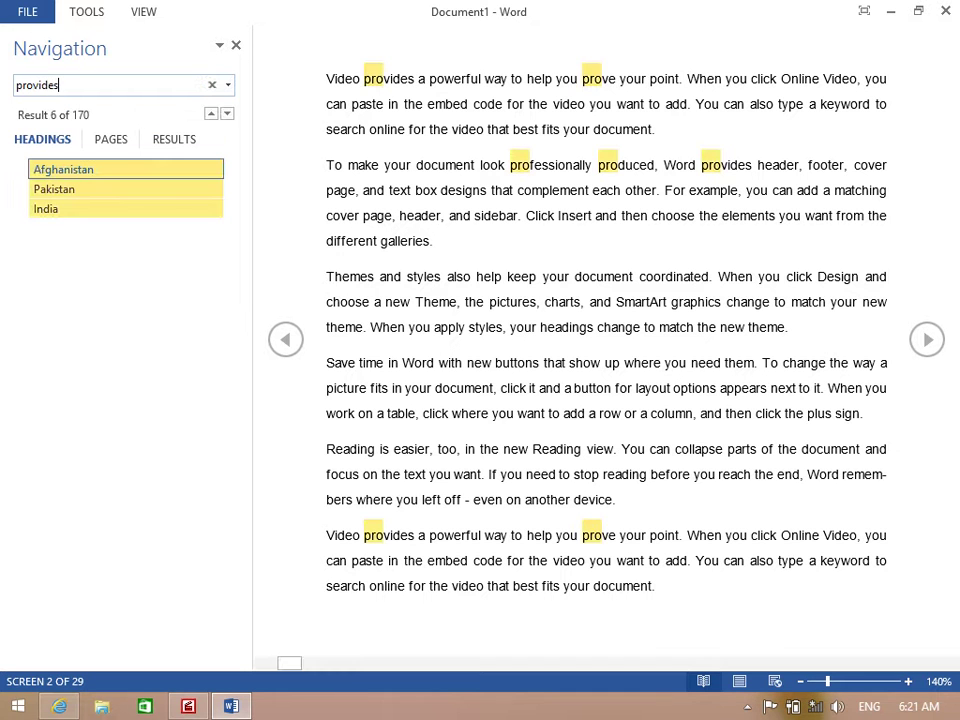
click(66, 189)
click(92, 168)
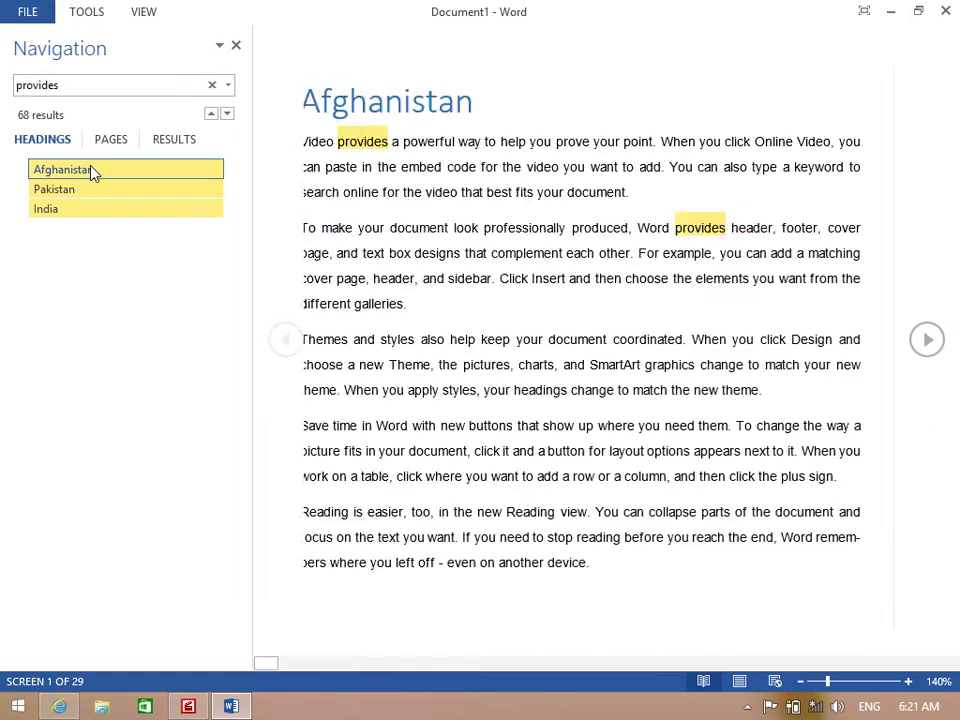
click(170, 139)
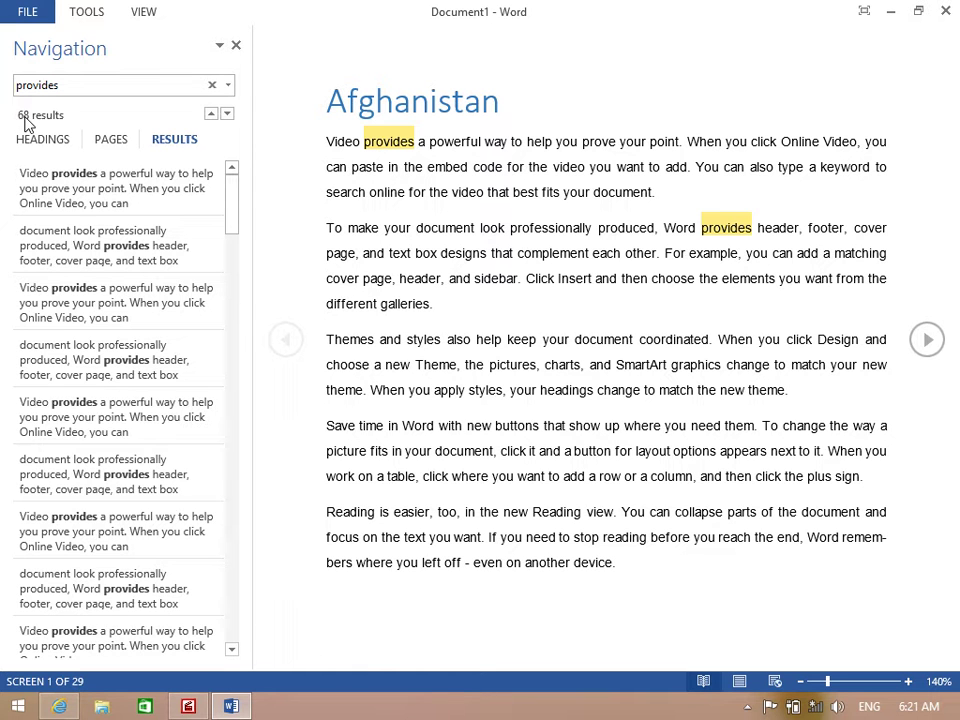
click(217, 88)
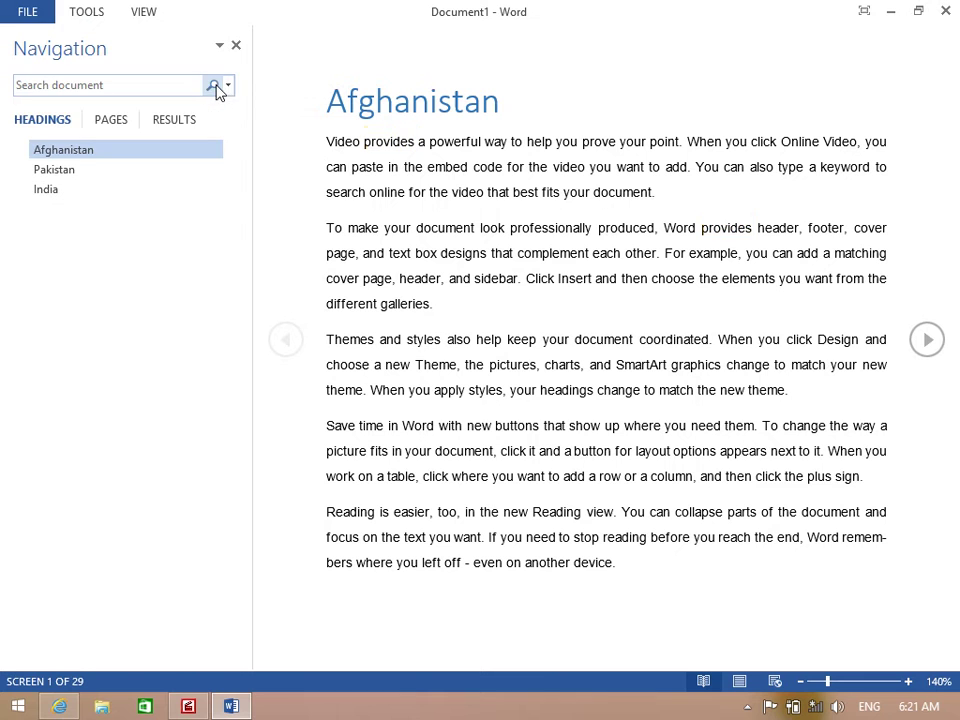
- Close the Navigation pane and leave Read Mode for Edit Document
click(236, 45)
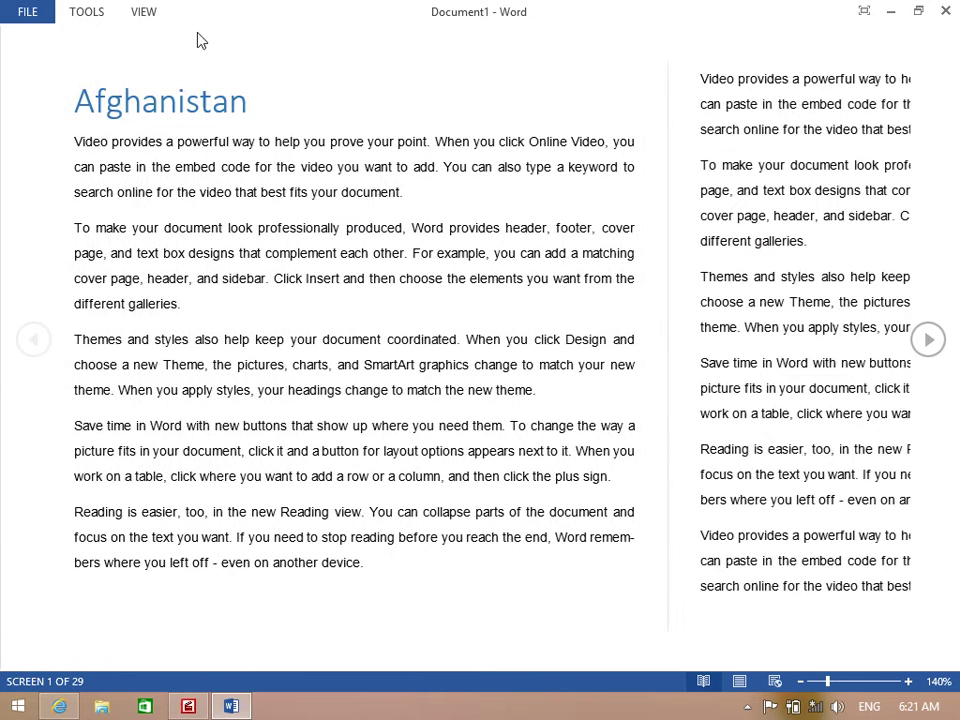
click(150, 15)
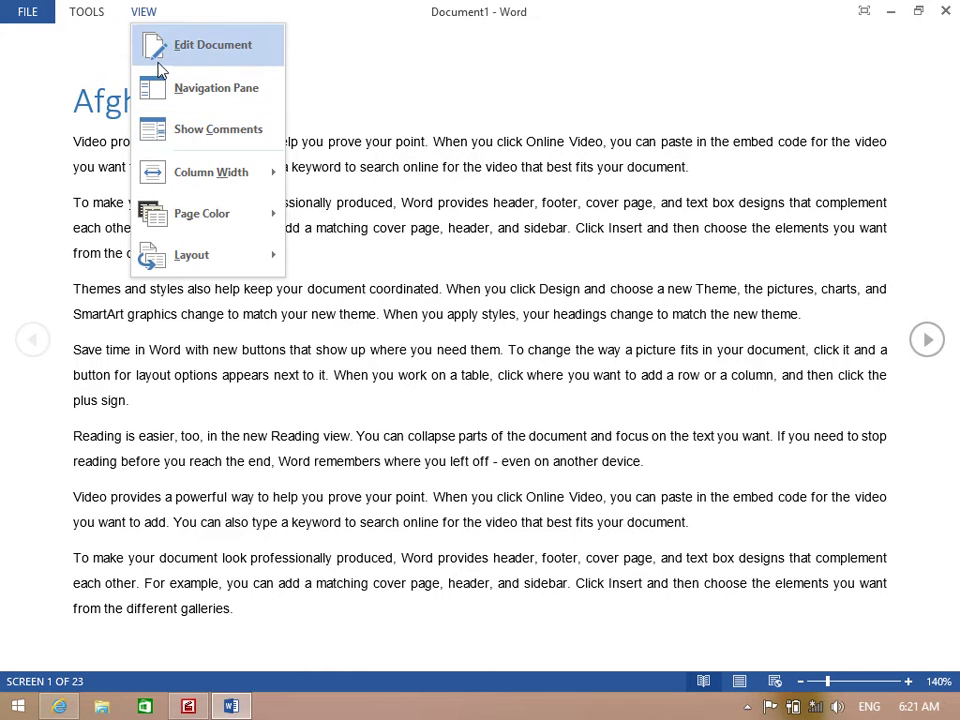
click(158, 44)
- Add a comment with placeholder text to the word 'galleries'
double_click(362, 320)
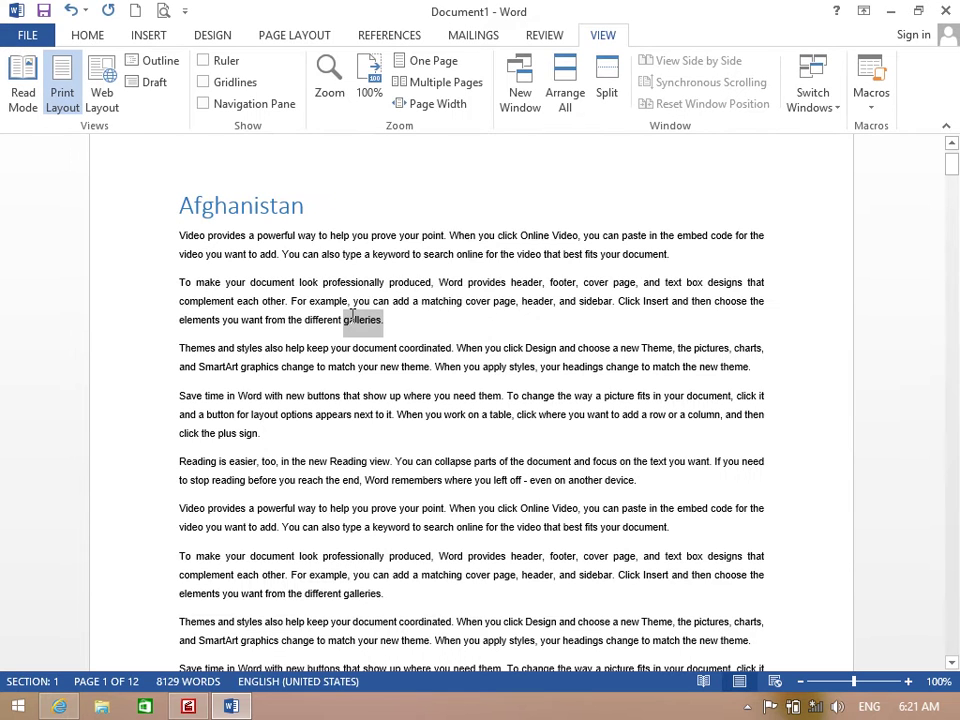
click(545, 35)
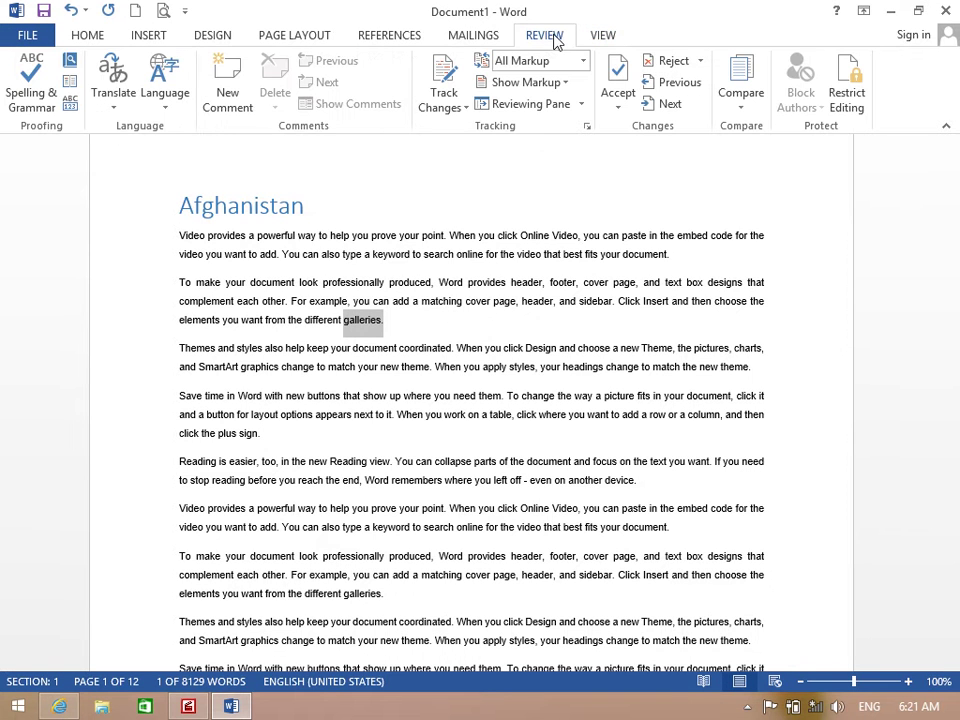
click(228, 85)
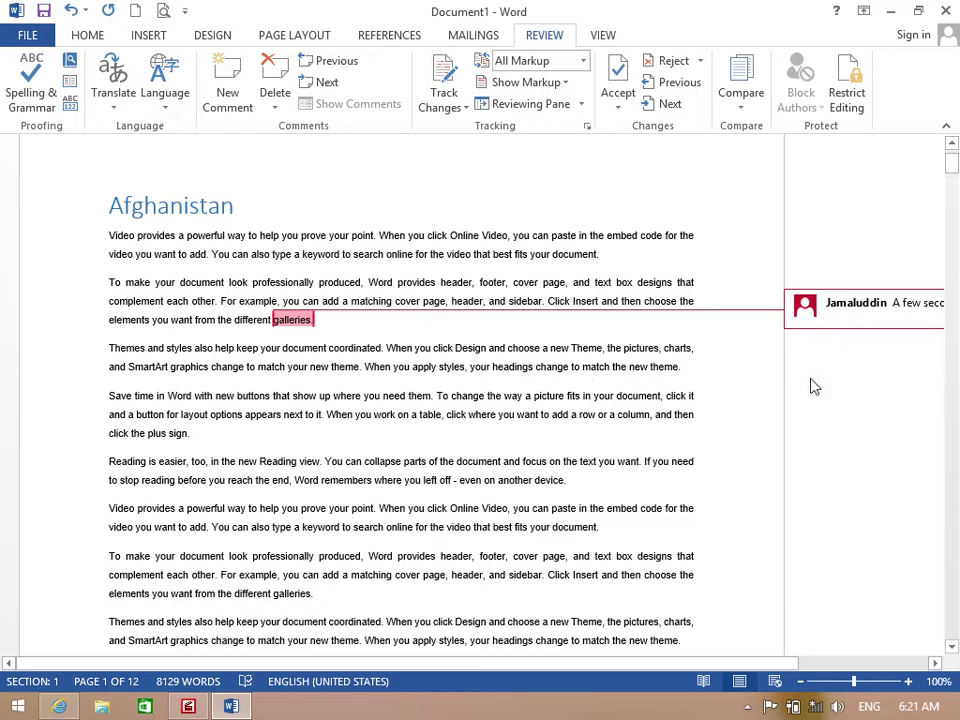
text(hasldhnasldhasldhasldhasldsa)
- Add placeholder-text comments to 'device.' ending the paragraphs on pages 3 and 6
drag(952, 160, 953, 255)
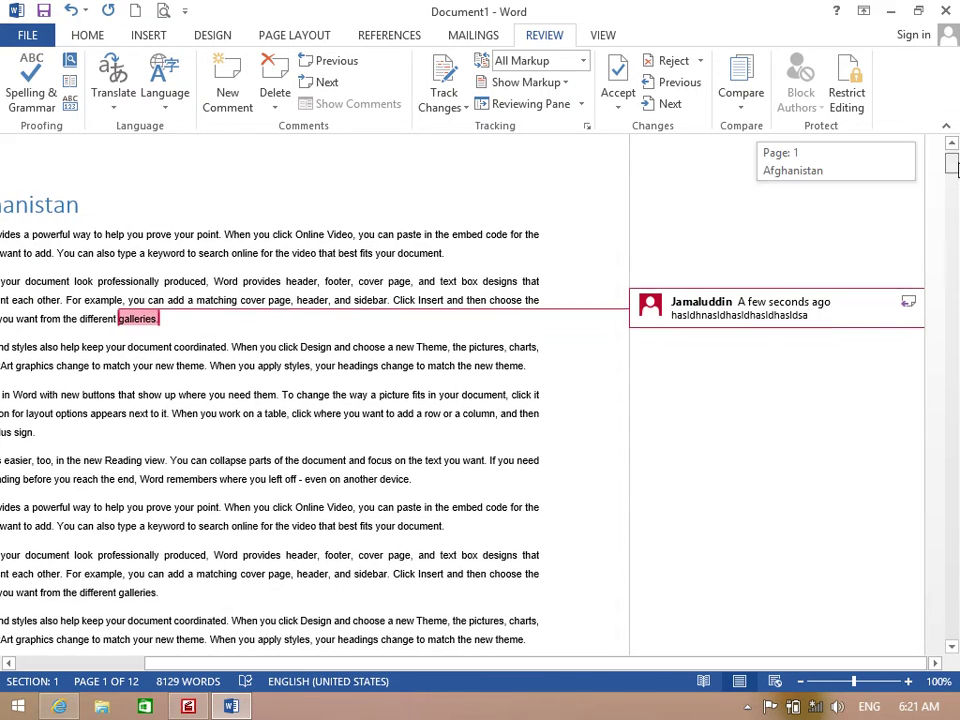
scroll(397, 297, down, 2)
double_click(394, 385)
click(228, 92)
text(asdhasdhsakdhaskdhaskdhaskdas)
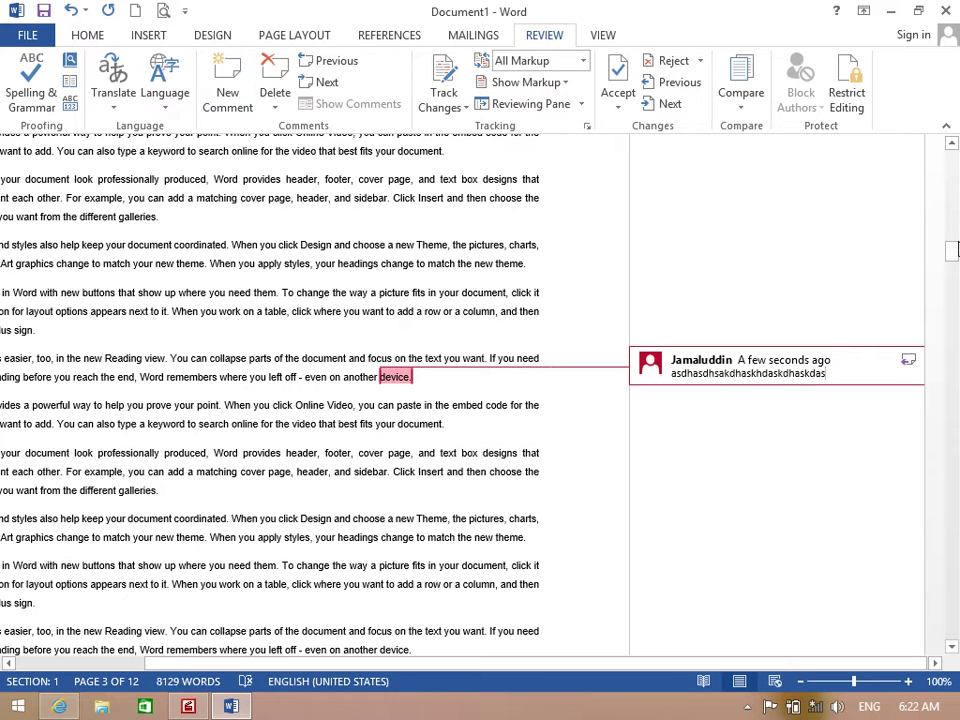
scroll(625, 380, down, 10)
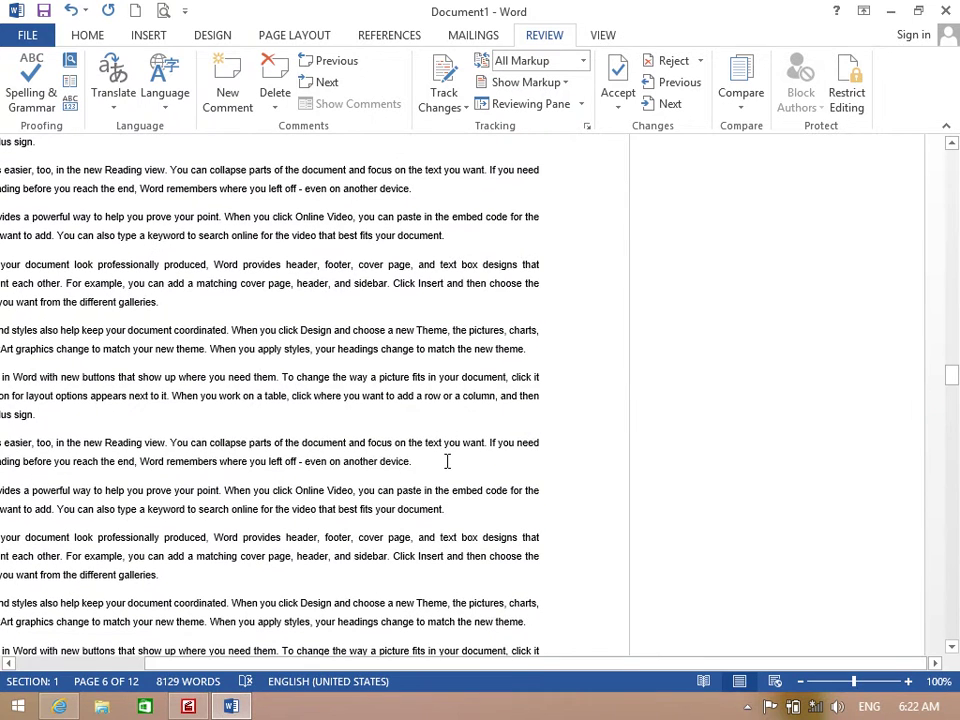
double_click(394, 461)
click(228, 98)
text(asdasd)
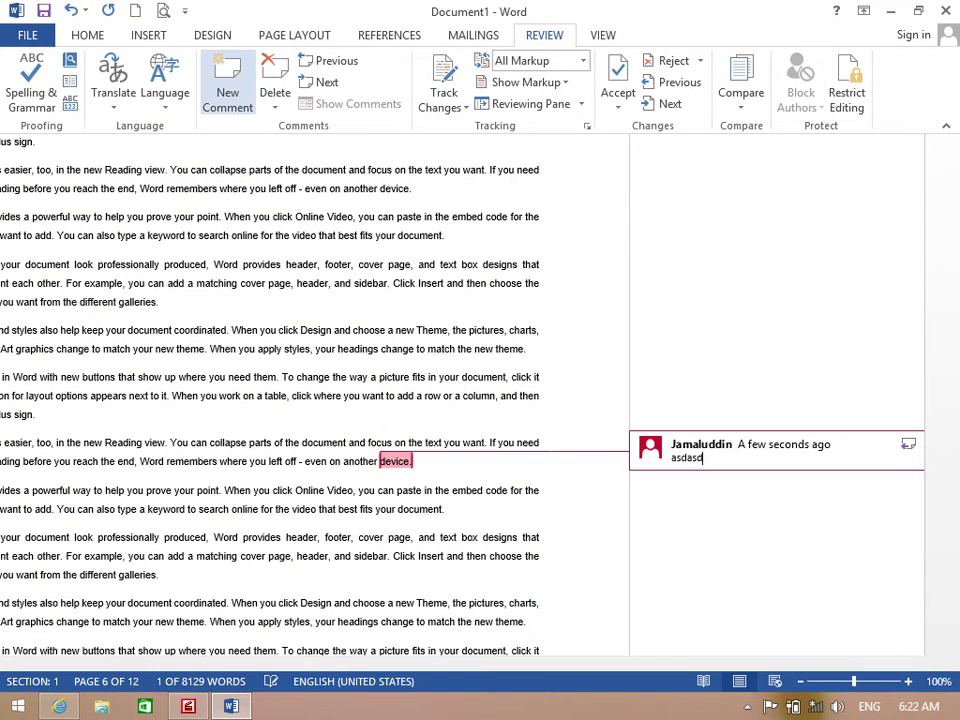
text(ajsdjasdgajsdgasjdasjdasd)
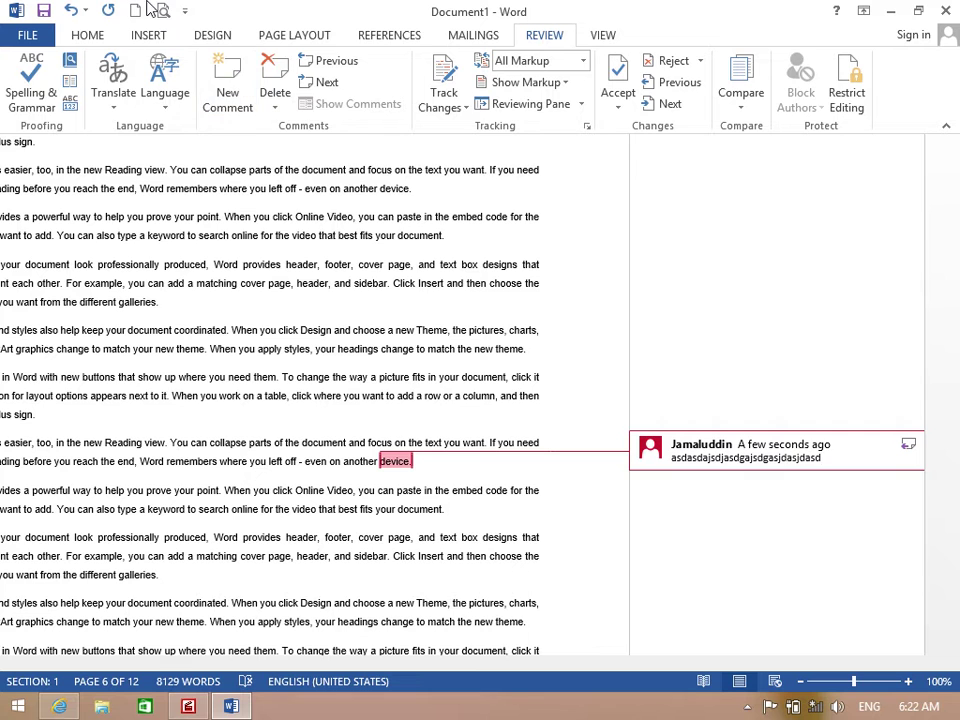
click(602, 35)
- Switch the document to Read Mode and show comments beside the text
click(40, 95)
click(155, 22)
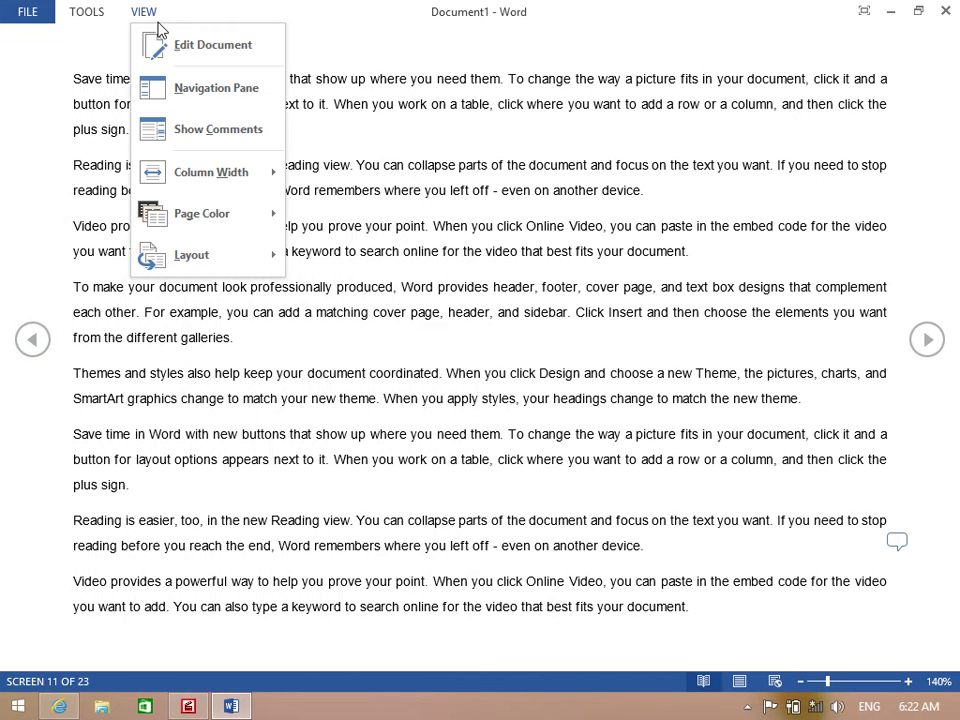
click(236, 140)
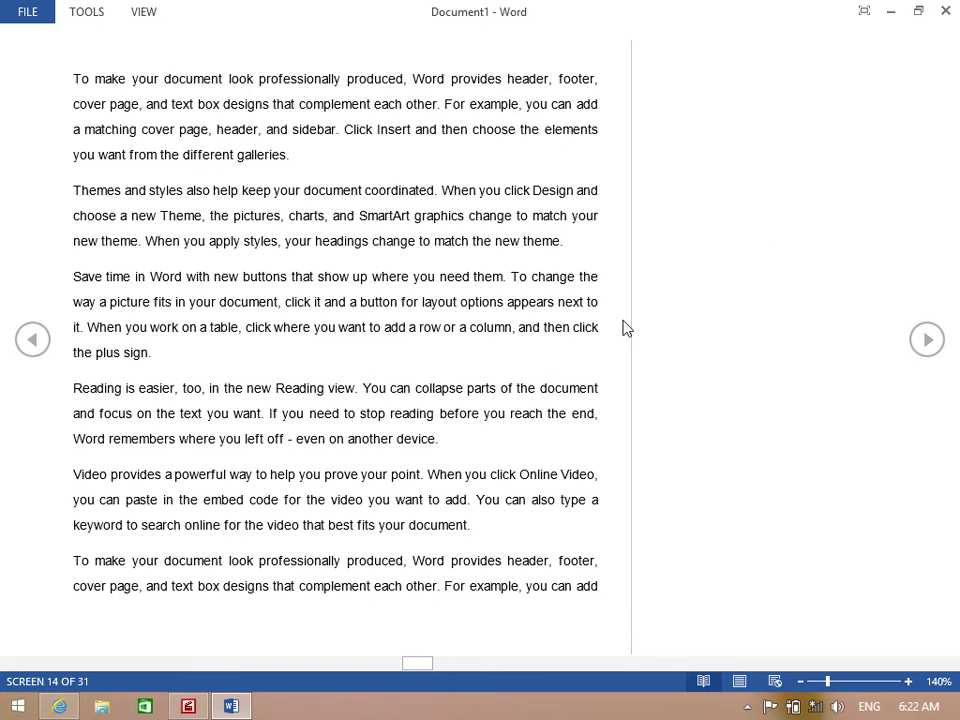
- Page forward through the 31 Read Mode screens to the last screen
click(927, 339)
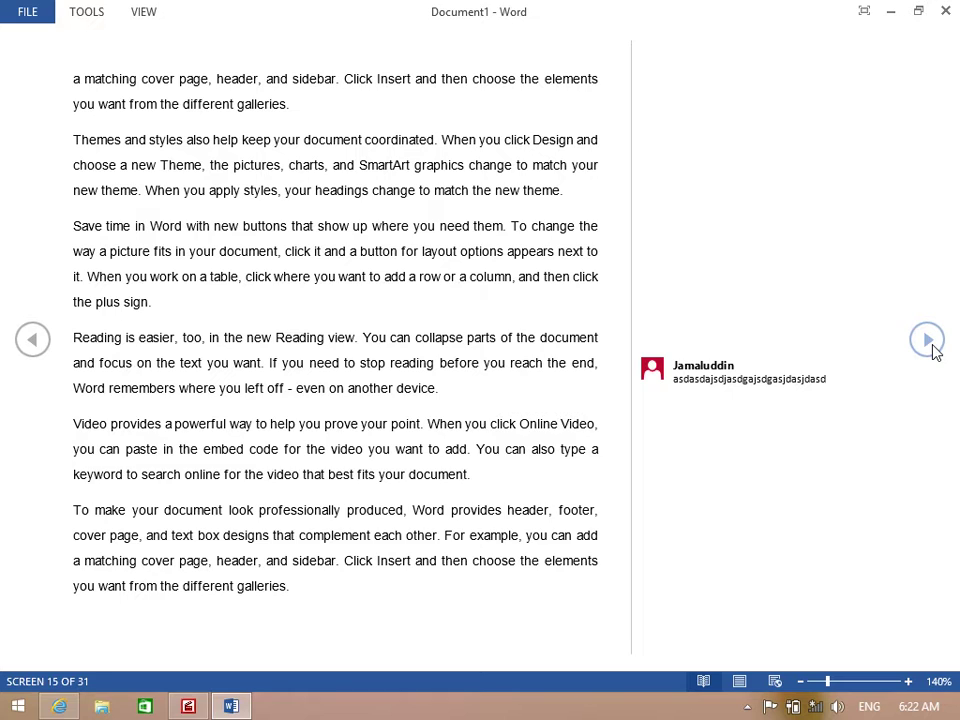
click(929, 341)
click(929, 341)
click(929, 341)
click(929, 341)
click(929, 341)
click(929, 341)
click(929, 341)
click(929, 341)
click(929, 341)
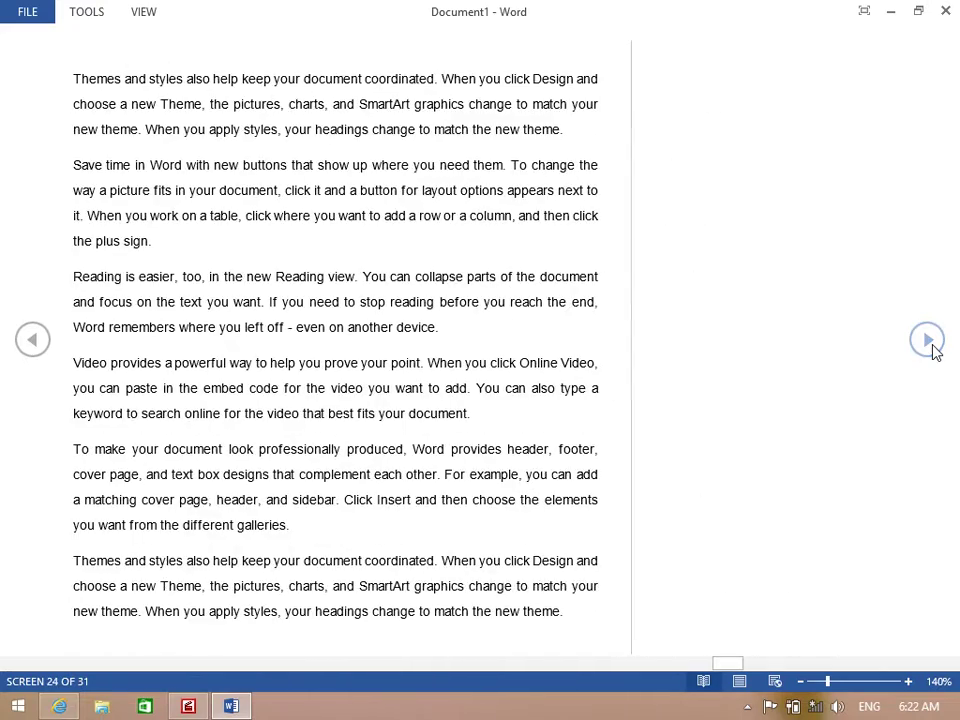
click(929, 341)
click(929, 341)
click(929, 341)
click(929, 341)
click(929, 341)
click(929, 341)
click(929, 341)
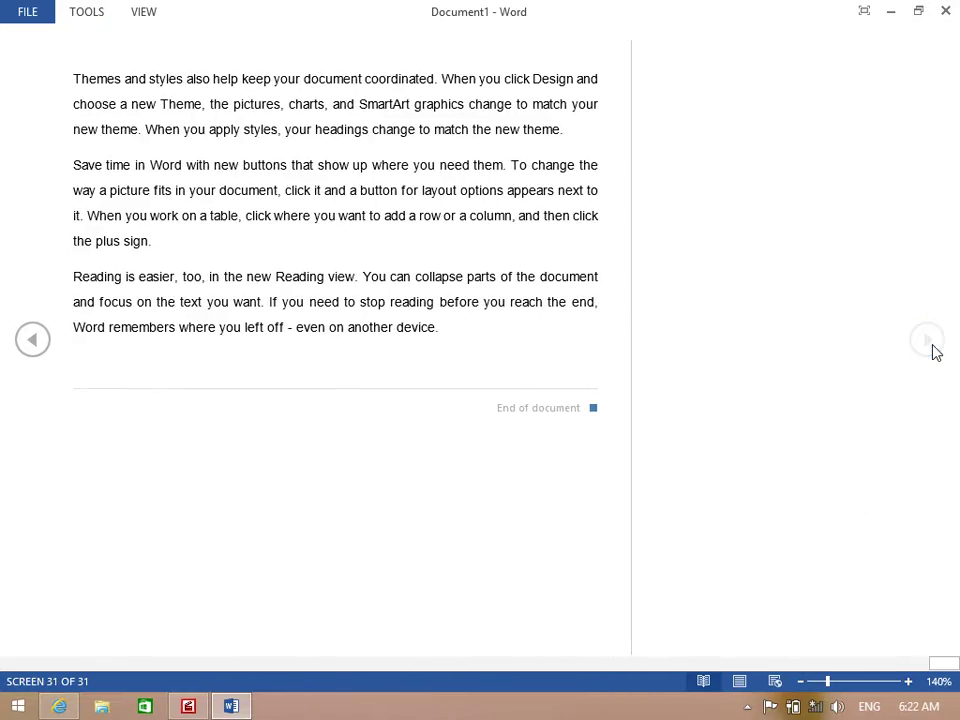
- Page back to screen 1 at the Afghanistan heading
click(32, 340)
click(32, 340)
click(32, 340)
click(32, 340)
click(32, 340)
click(32, 340)
click(32, 340)
click(32, 340)
click(32, 340)
click(32, 340)
click(32, 340)
click(32, 340)
click(32, 340)
click(32, 340)
click(32, 340)
click(32, 340)
click(32, 340)
click(32, 340)
click(32, 340)
click(32, 340)
click(32, 340)
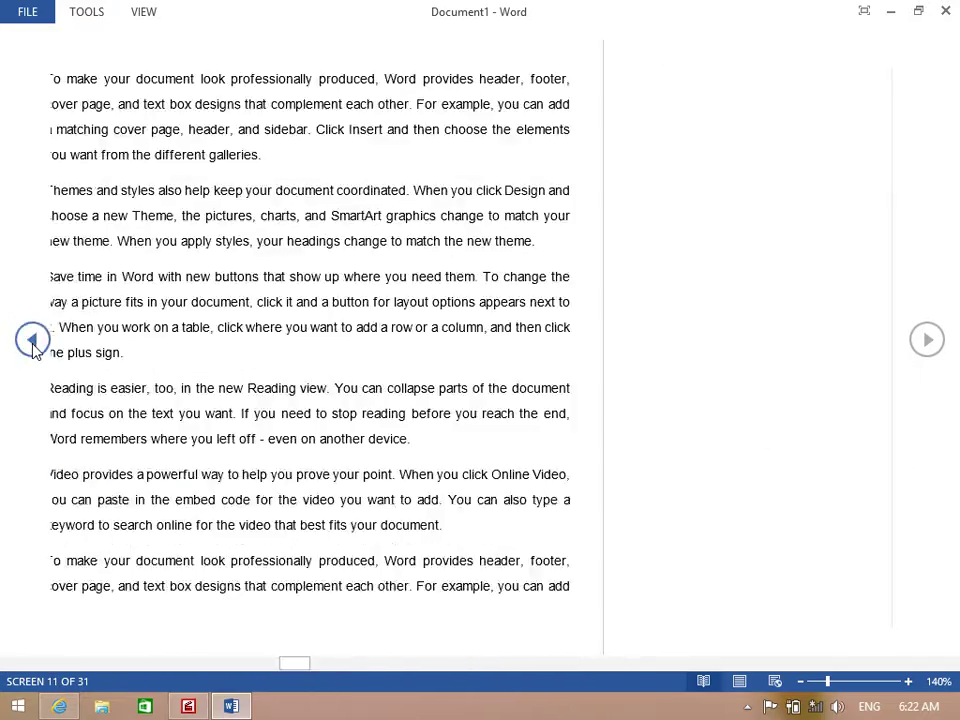
click(32, 340)
click(32, 340)
click(32, 340)
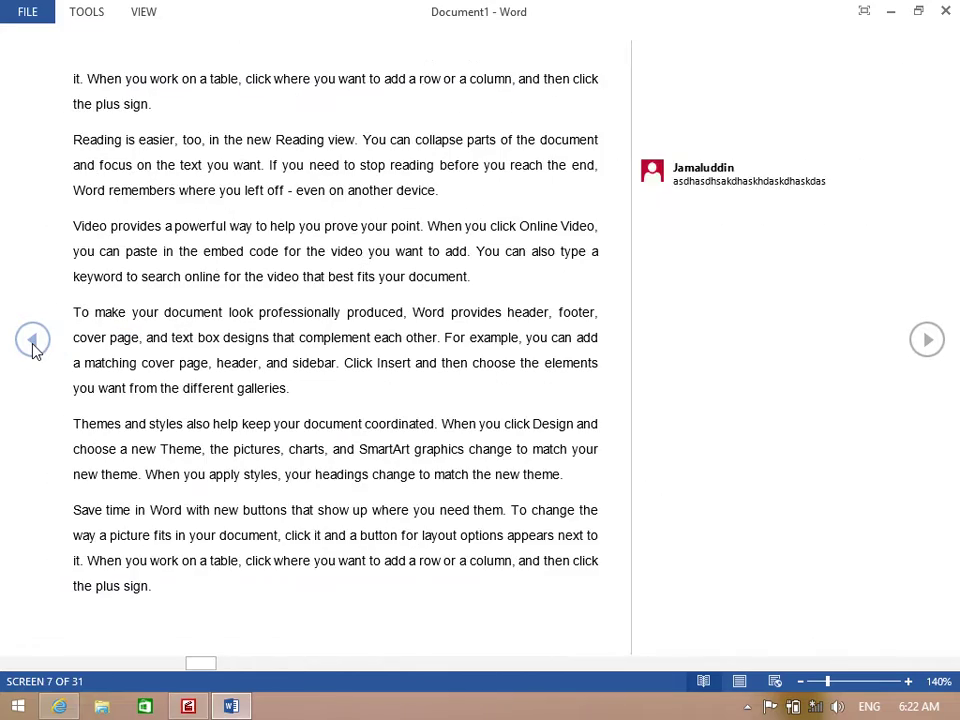
click(32, 340)
click(32, 340)
click(32, 340)
click(32, 340)
click(32, 341)
click(32, 341)
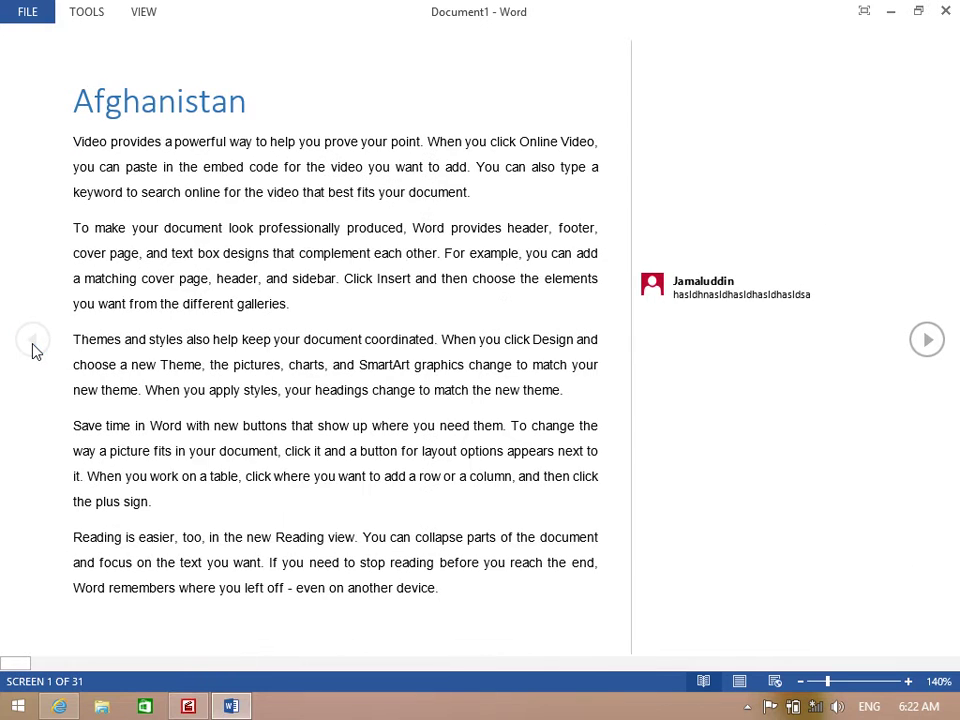
- Hide comments in Read Mode, then reflow text to Narrow and then Wide column width
click(144, 12)
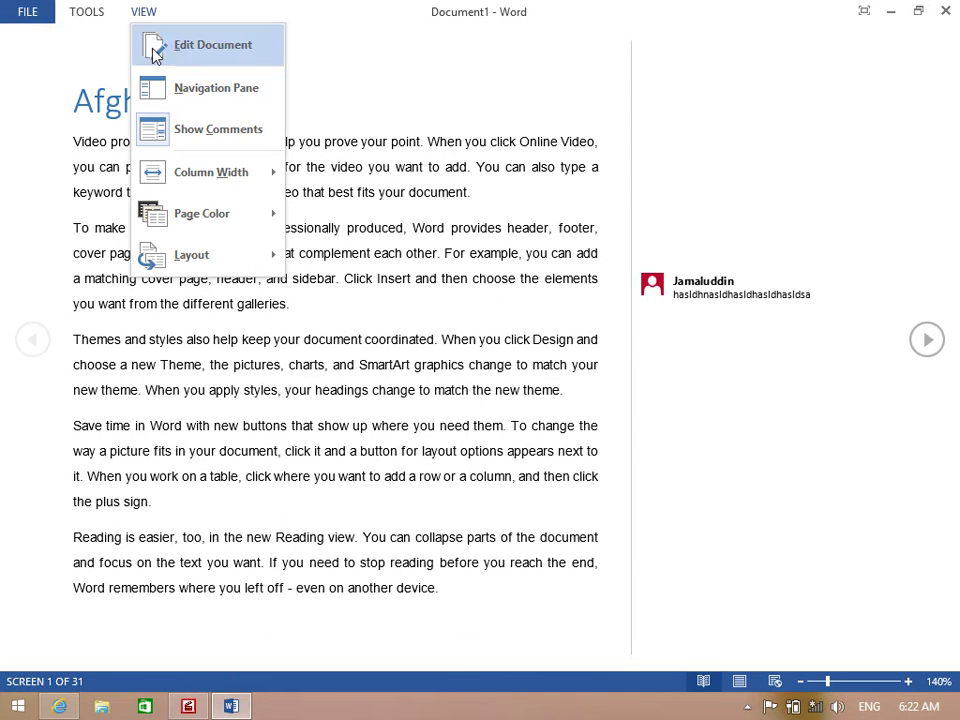
click(165, 127)
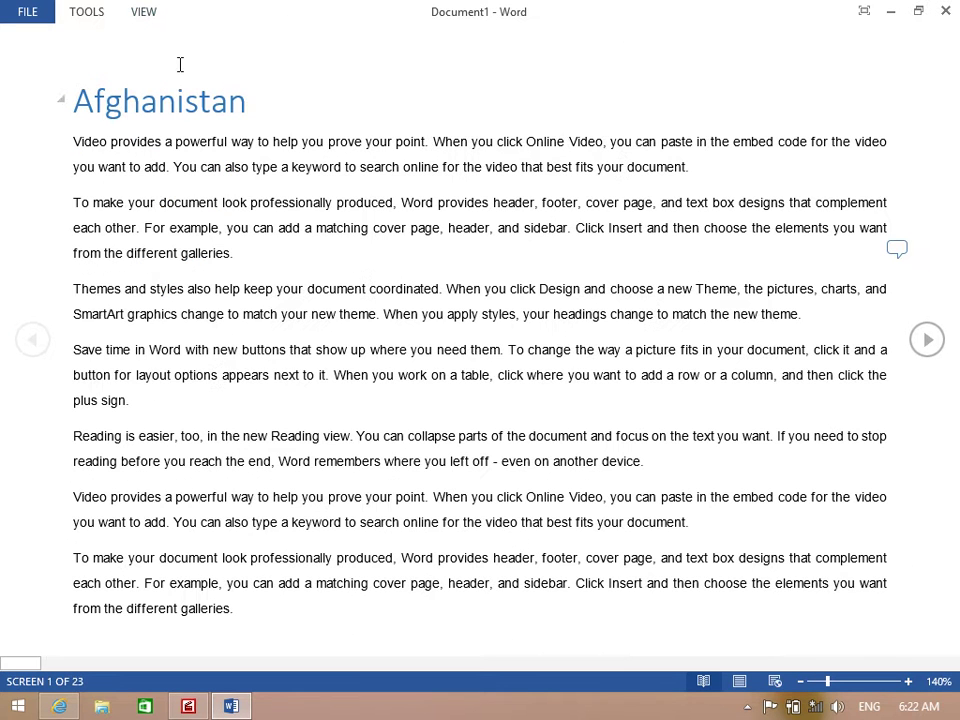
click(142, 14)
mouse_move(172, 190)
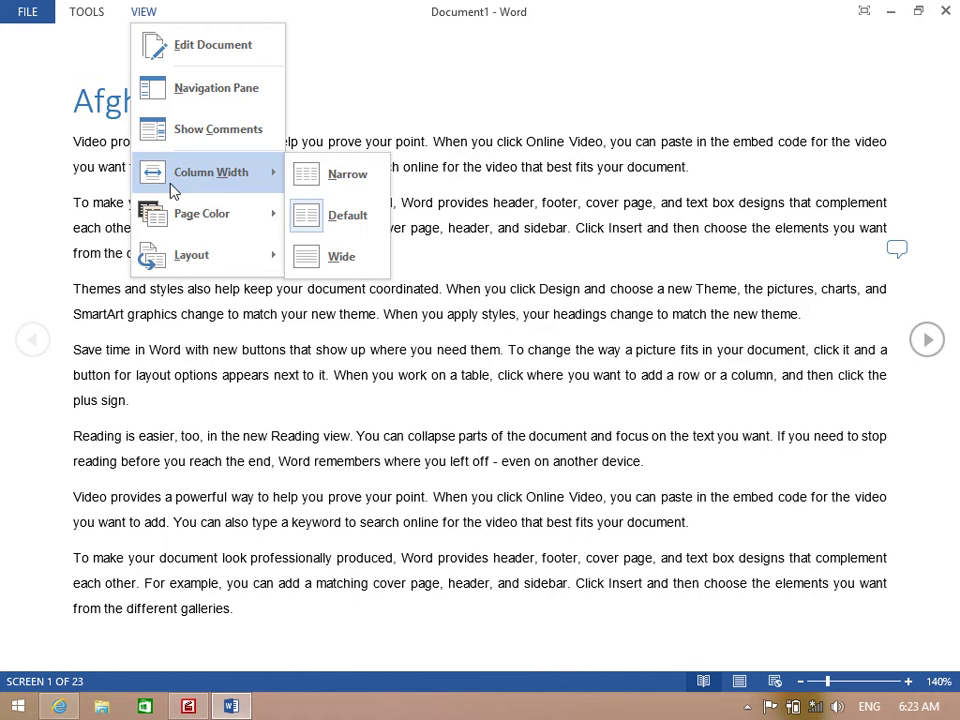
click(306, 187)
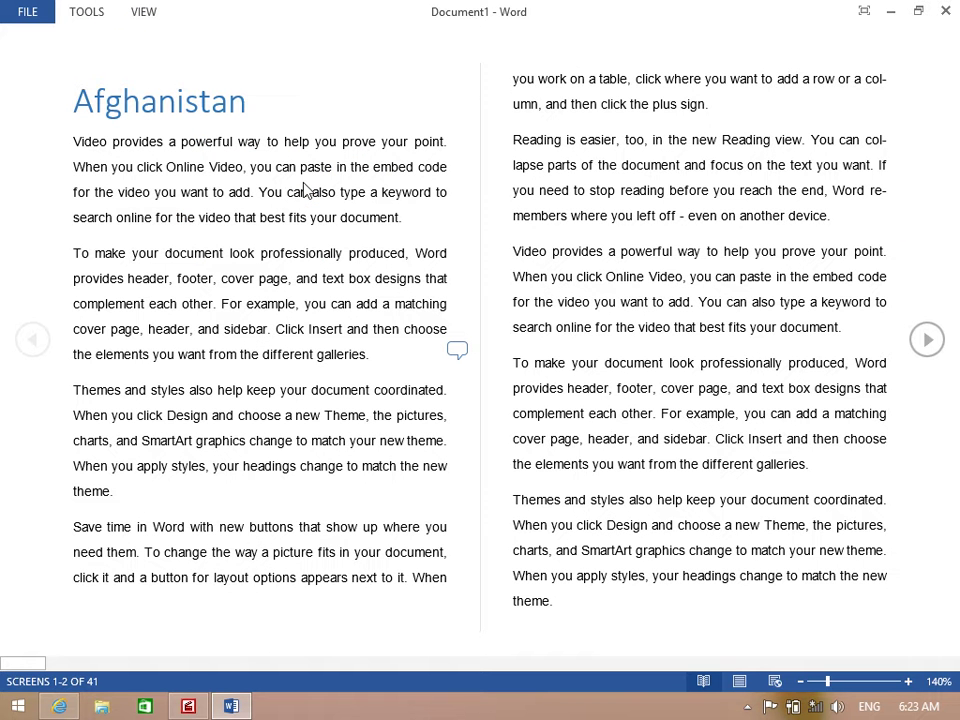
click(150, 14)
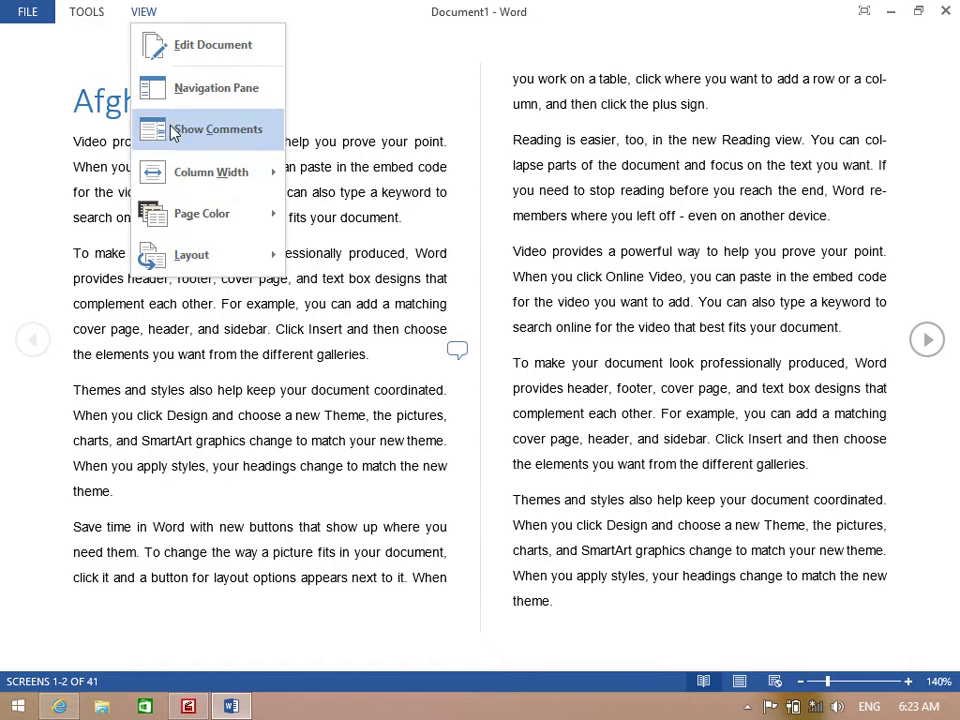
mouse_move(196, 177)
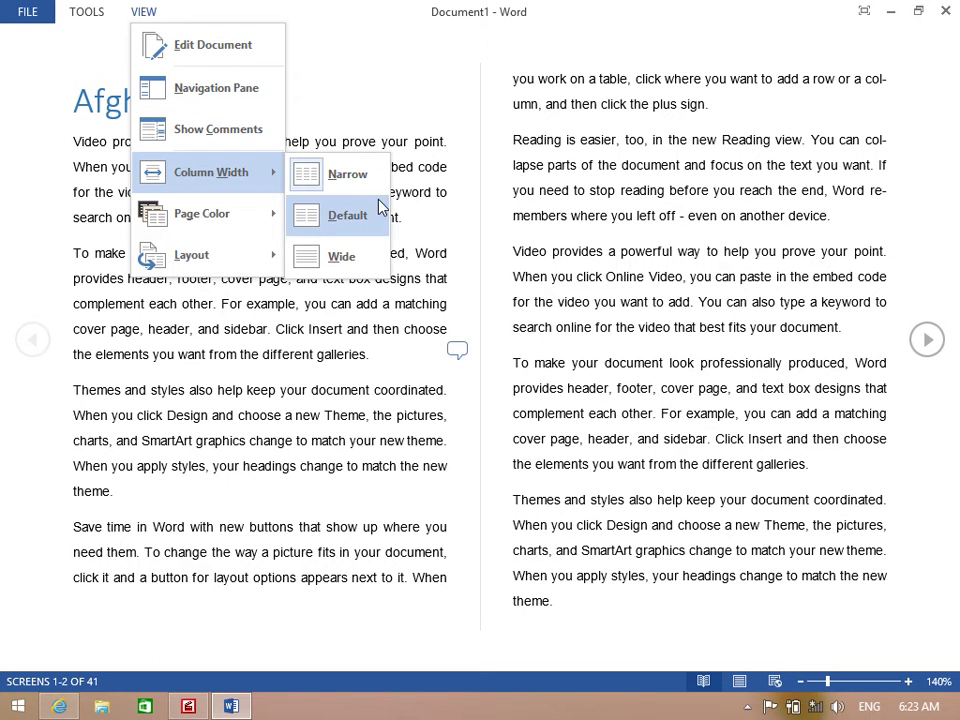
click(358, 266)
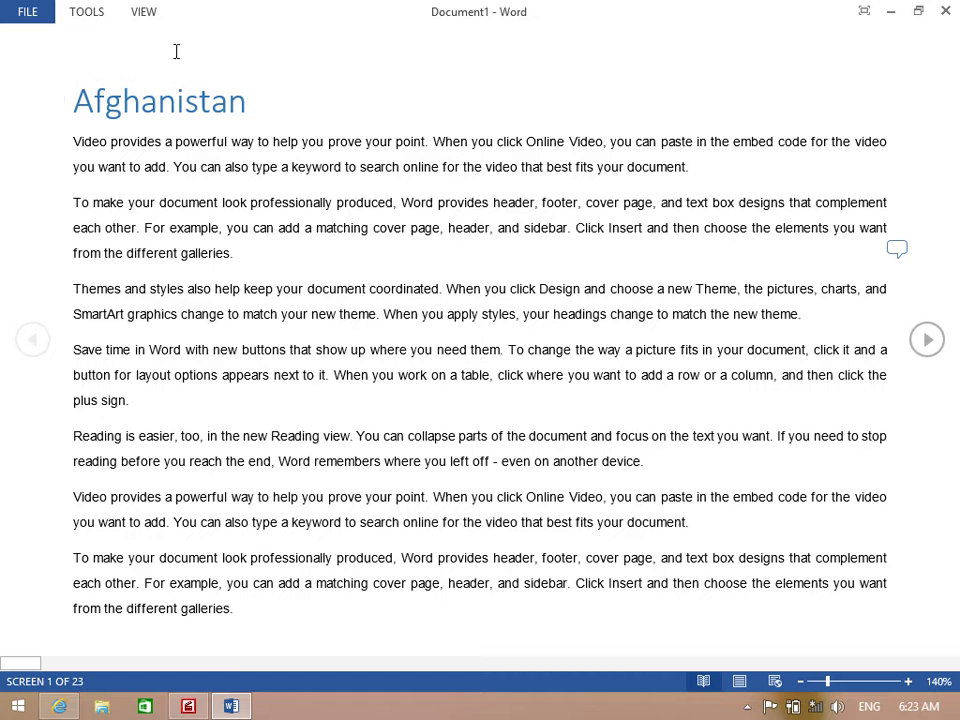
click(141, 12)
- Restore Default column width and apply a Sepia page colour
mouse_move(220, 222)
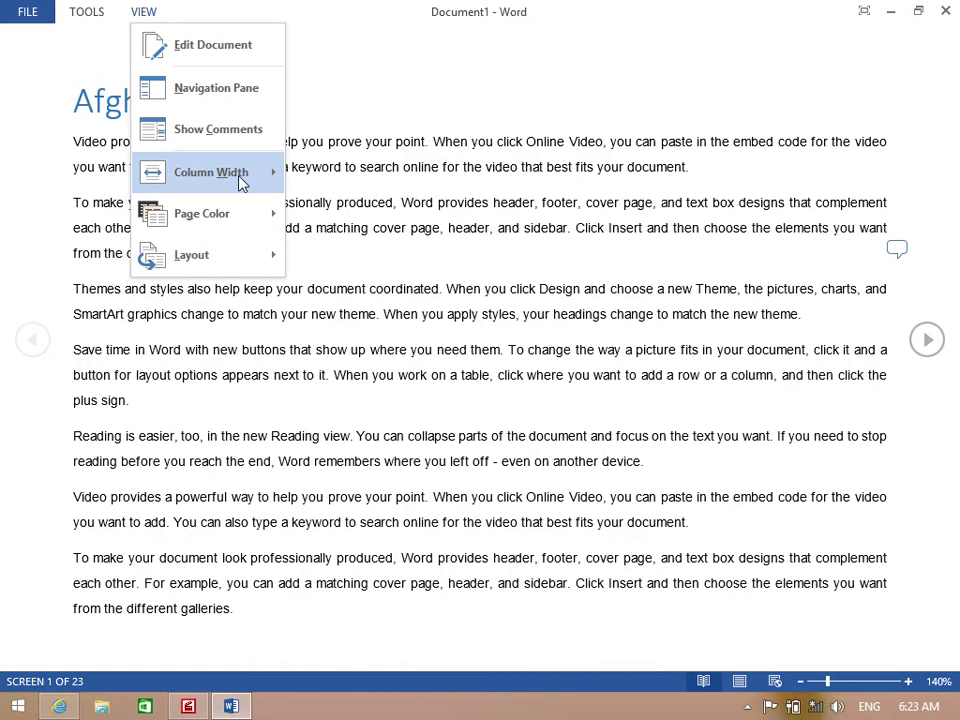
mouse_move(240, 184)
click(362, 215)
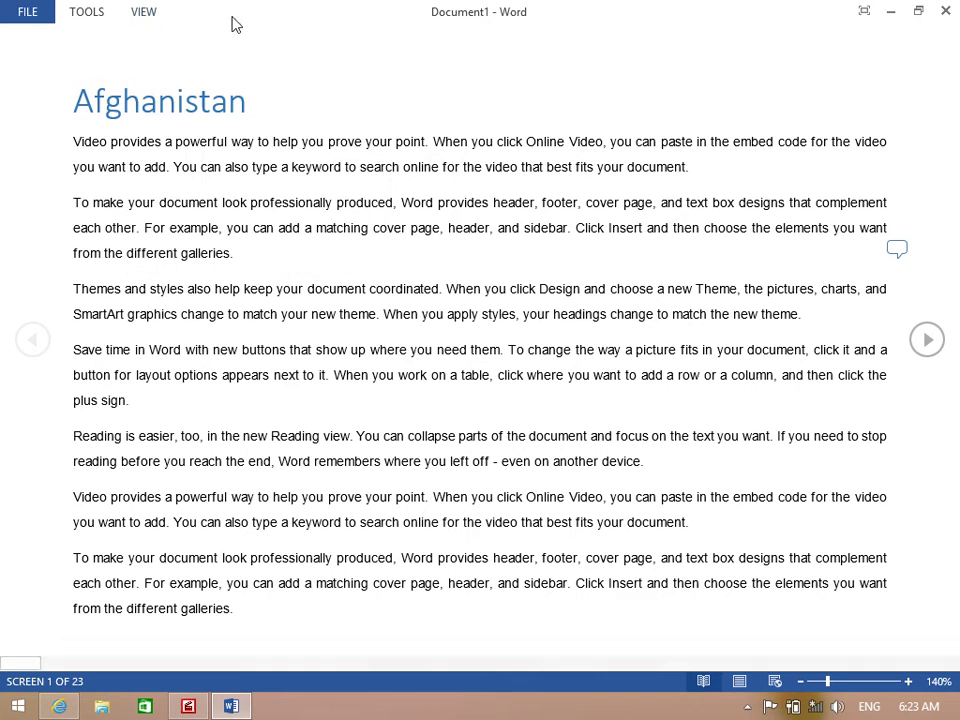
click(148, 12)
mouse_move(225, 213)
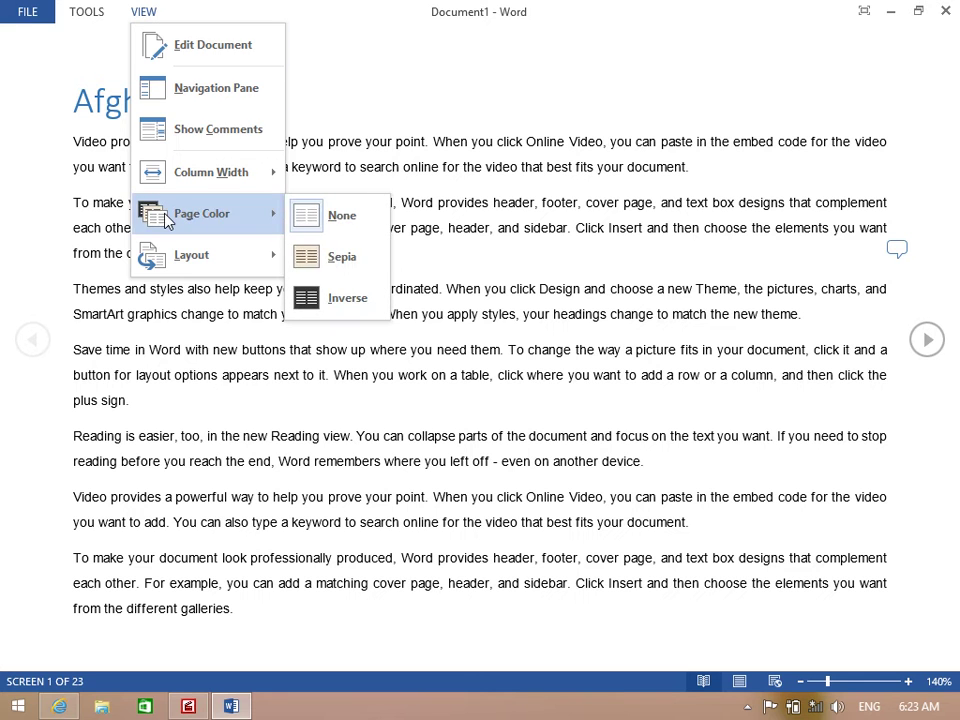
click(360, 261)
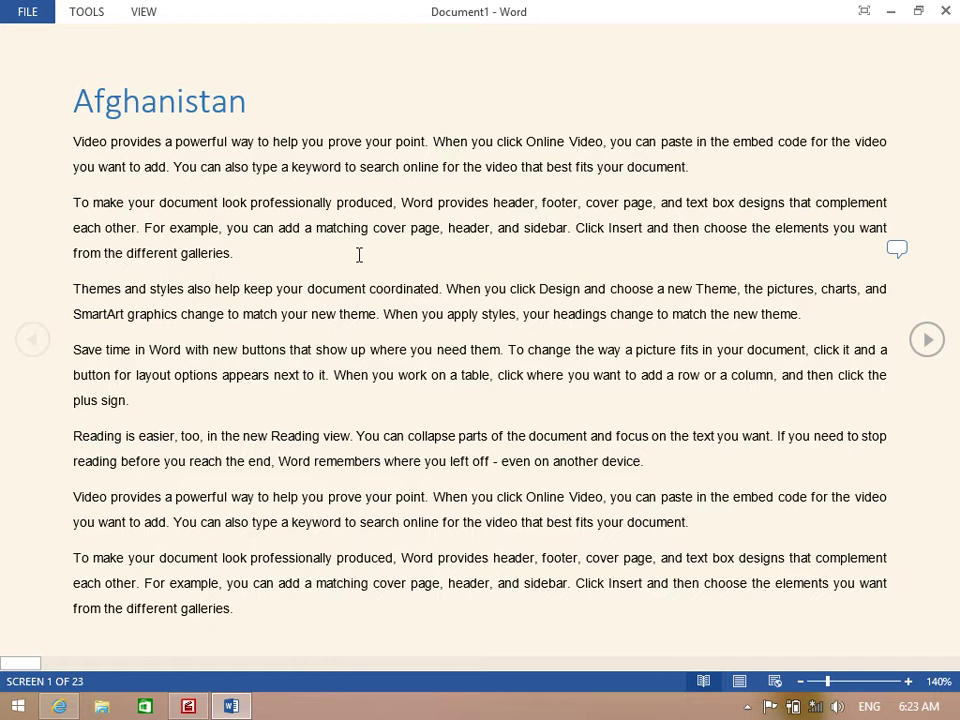
- Switch the page colour to Inverse, then back to None
click(143, 18)
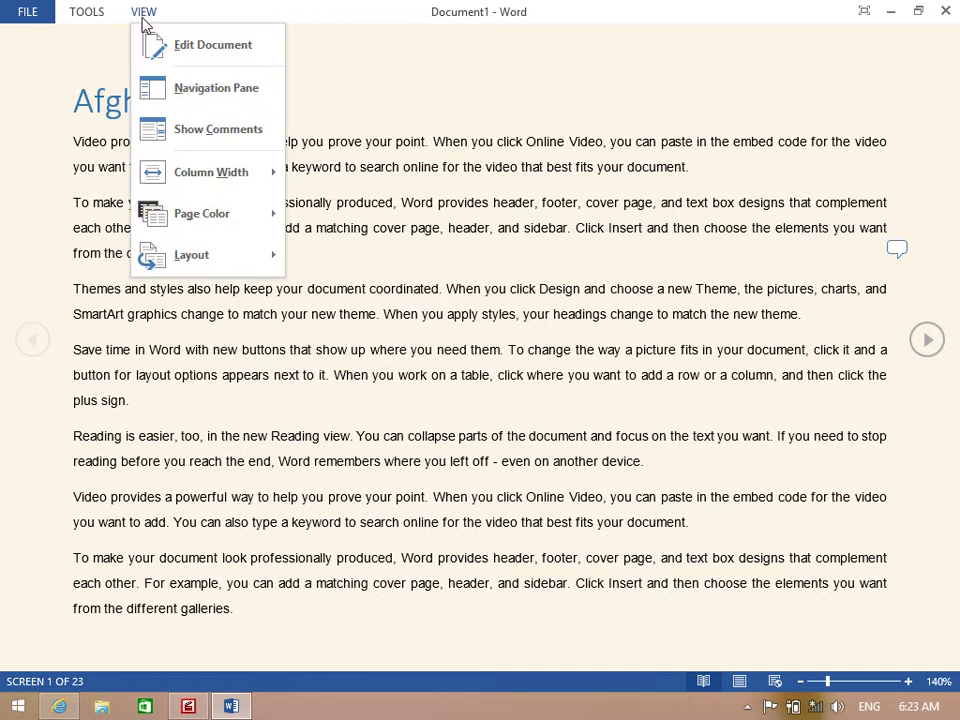
mouse_move(221, 212)
click(358, 299)
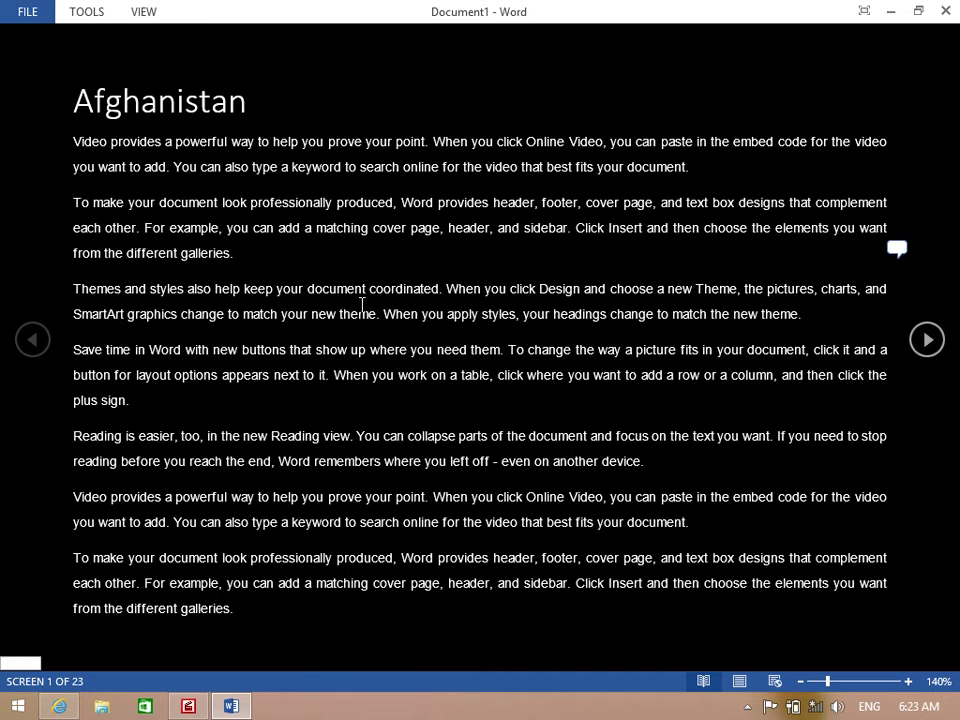
click(143, 11)
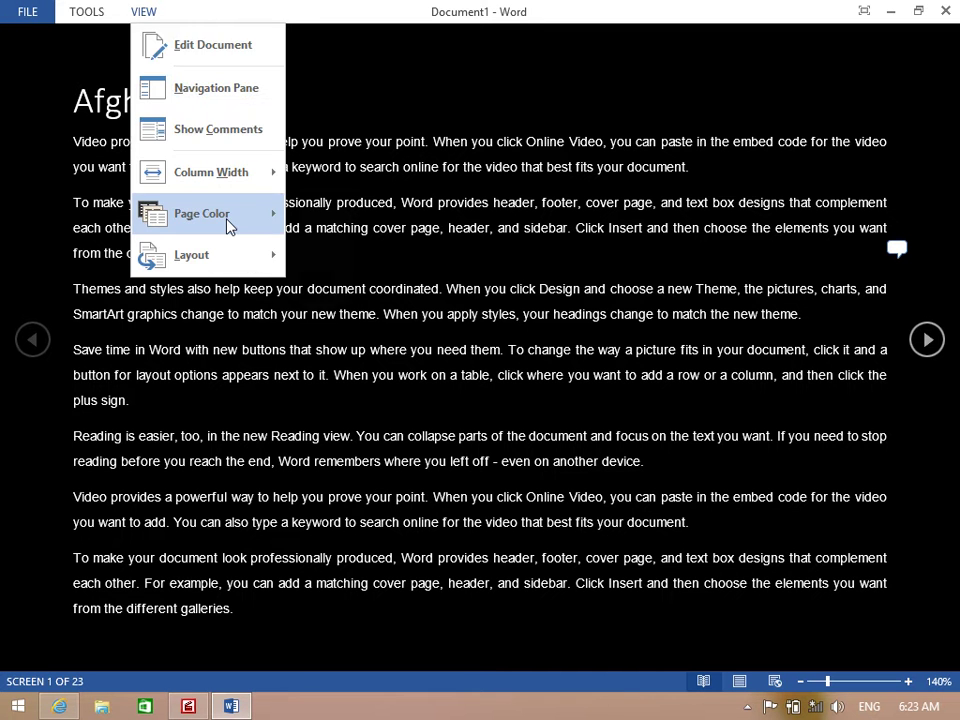
mouse_move(229, 214)
click(324, 230)
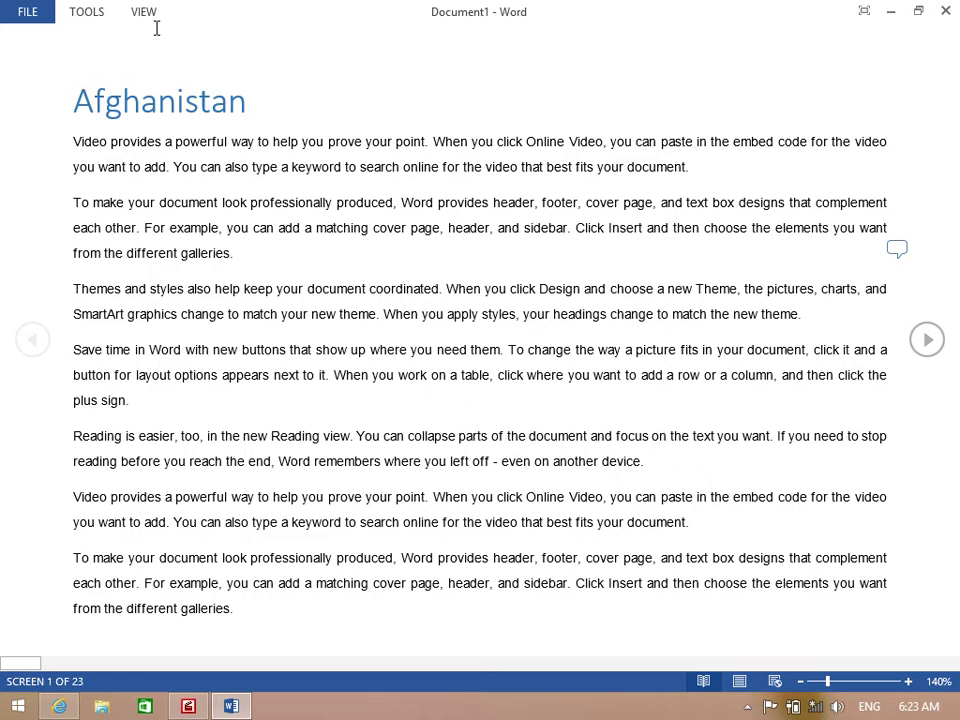
- Switch Read Mode to Paper Layout and try selecting and deleting text
click(150, 22)
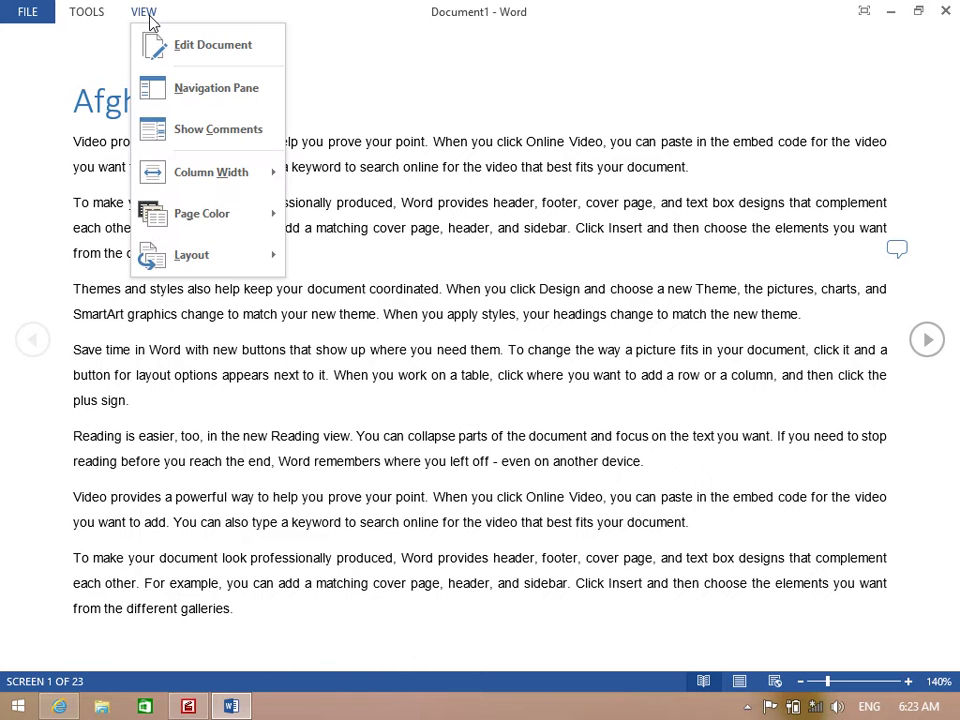
mouse_move(197, 265)
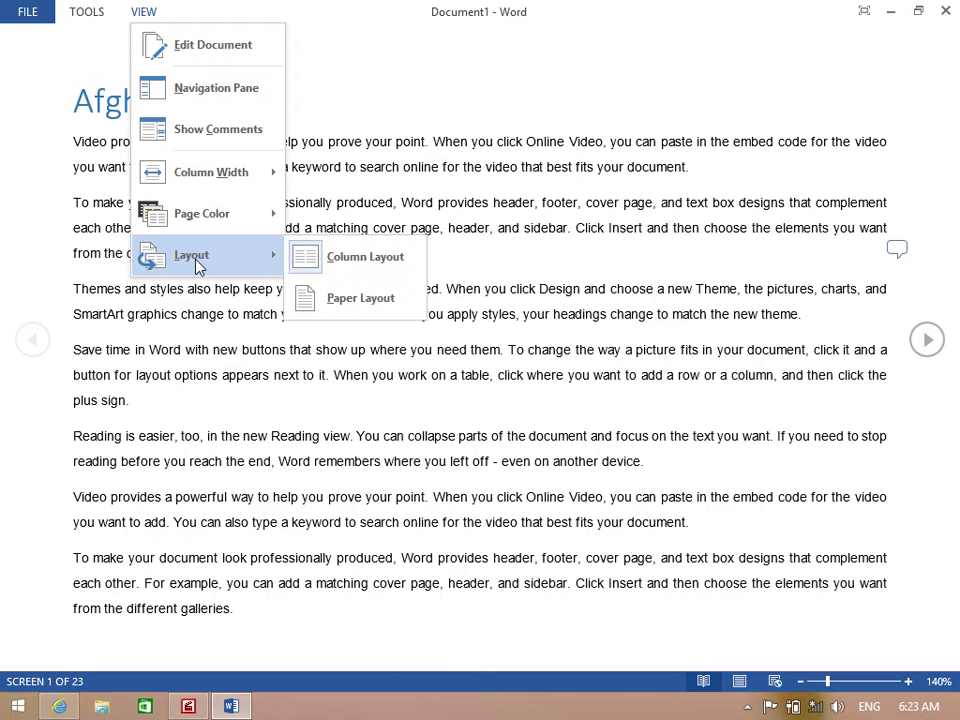
click(362, 298)
drag(362, 304, 461, 456)
click(351, 320)
drag(350, 320, 226, 237)
click(310, 304)
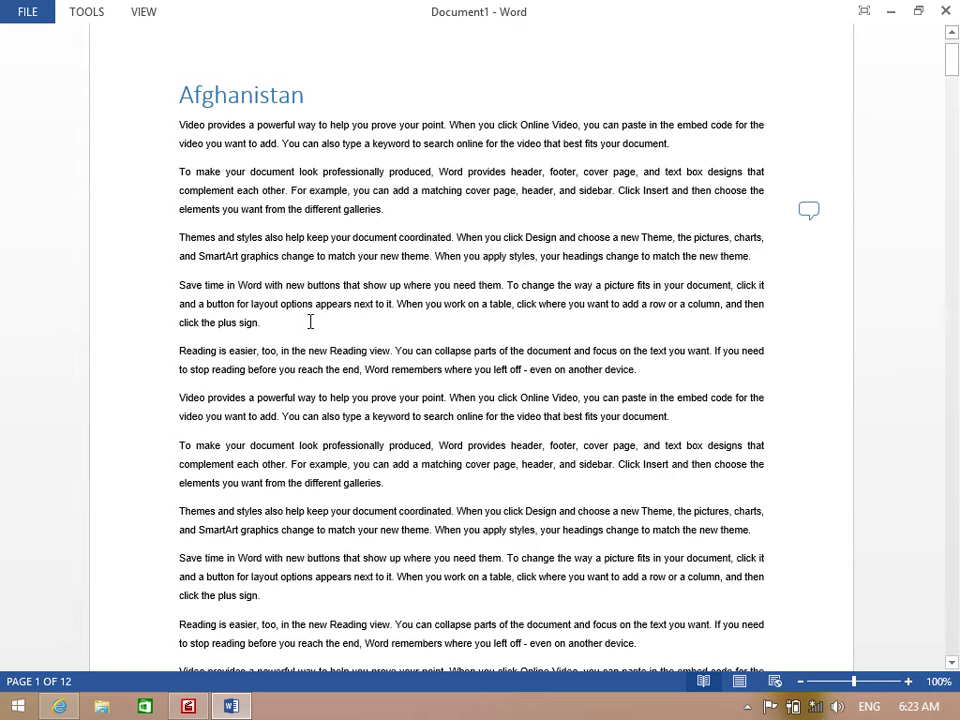
key(BackSpace)
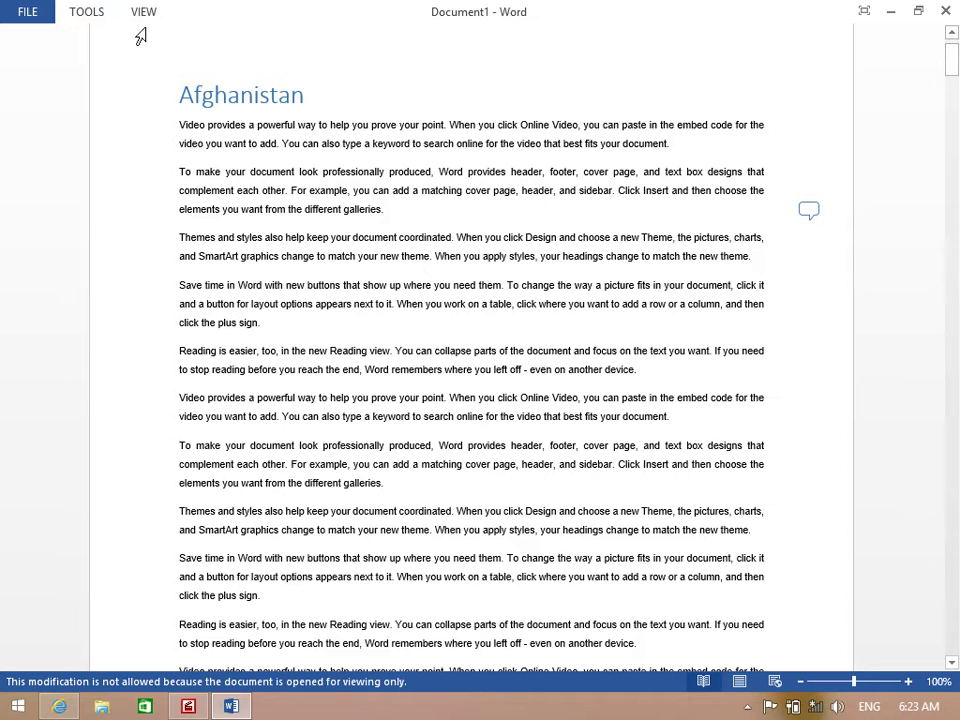
- Switch to Column Layout, then choose Edit Document to return to Print Layout
click(150, 14)
mouse_move(230, 268)
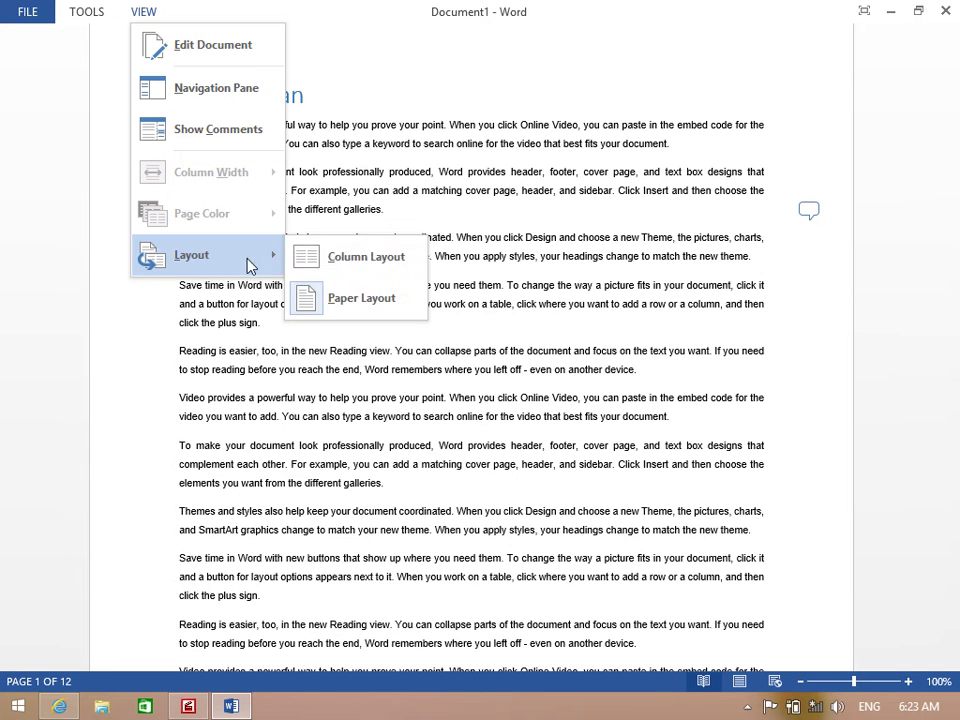
click(325, 256)
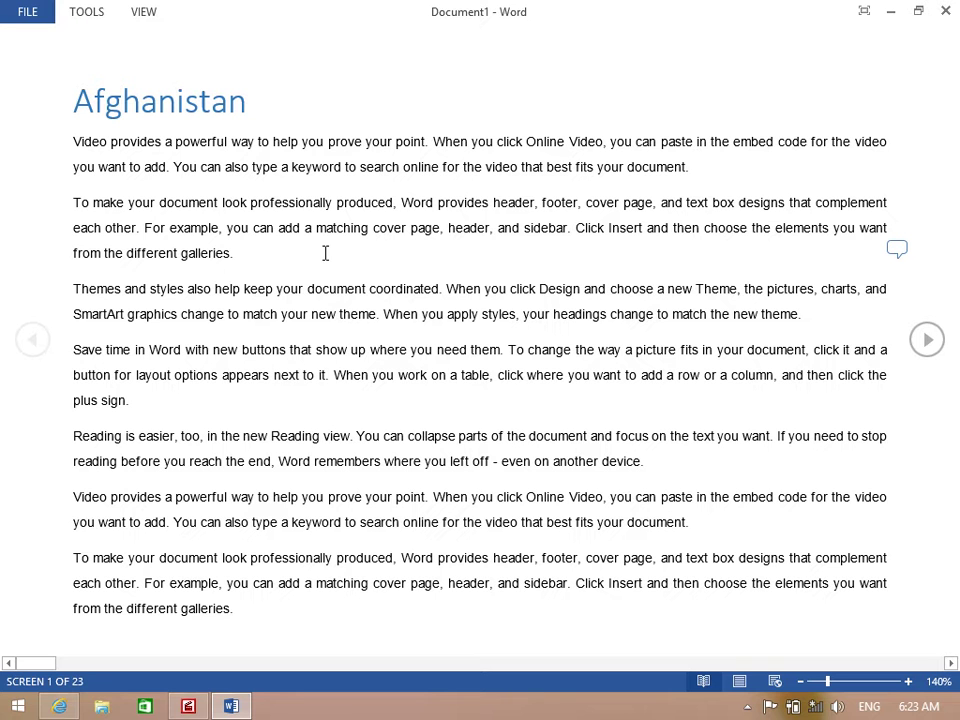
click(150, 10)
click(169, 43)
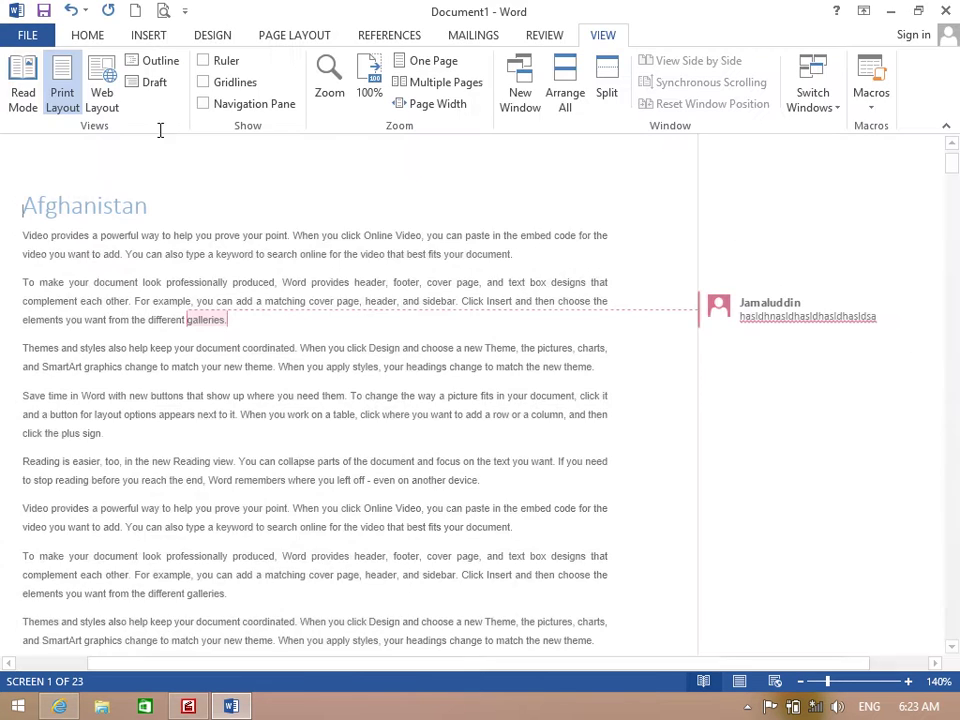
- Delete all comments in the document from the Review tab's Delete menu
click(544, 35)
click(275, 108)
click(327, 188)
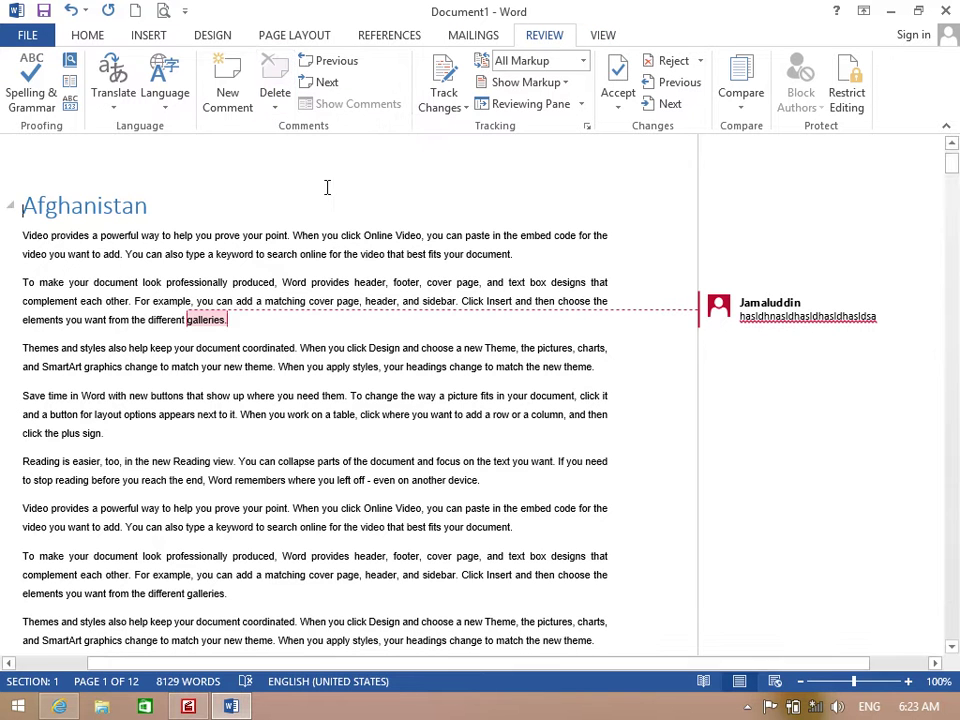
click(275, 108)
click(354, 176)
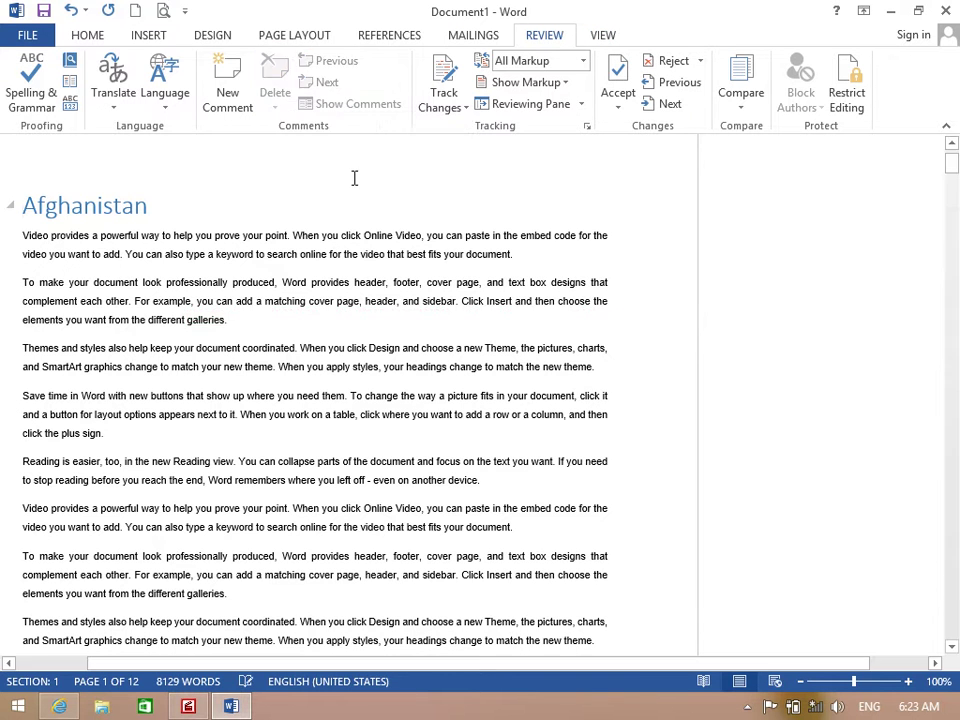
click(605, 36)
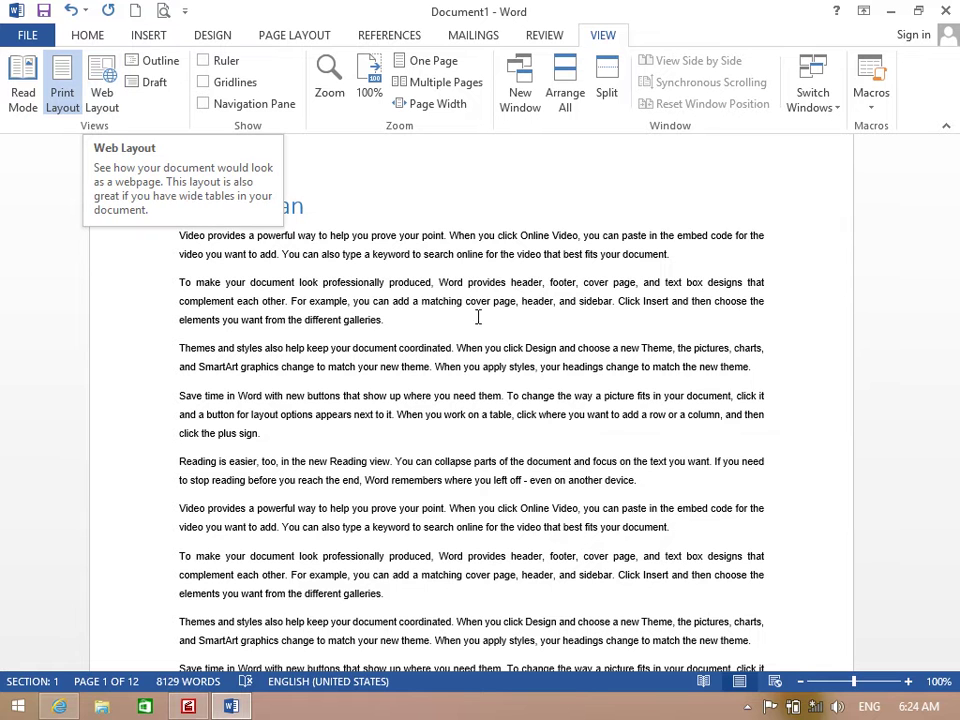
- Connect to the ZICS-1440 Wi-Fi network from the system tray and return to Word
click(813, 710)
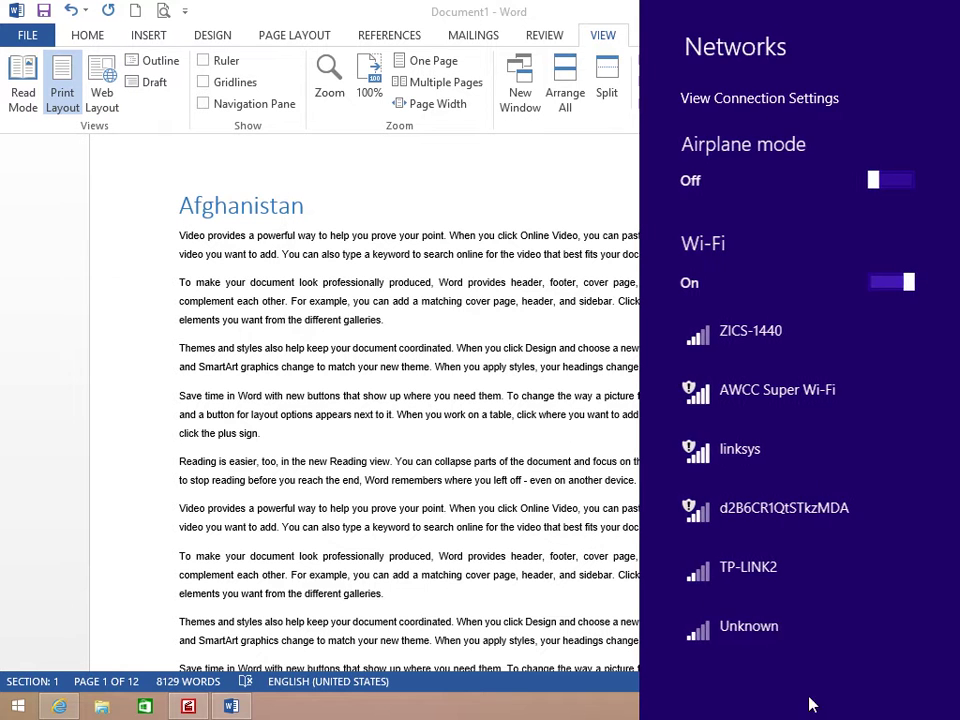
click(816, 339)
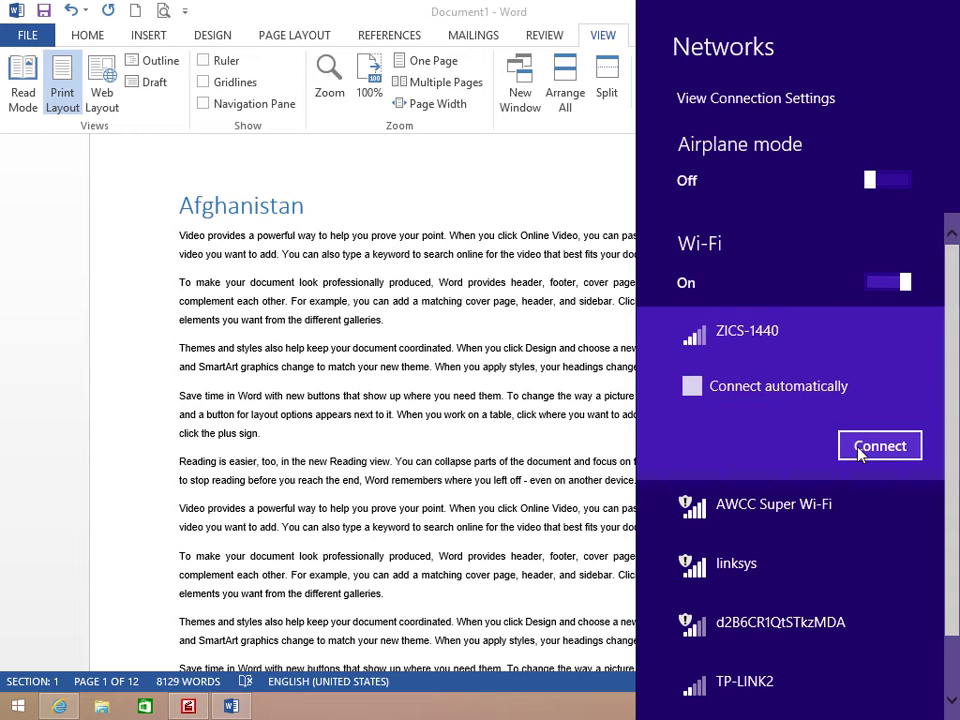
click(859, 446)
click(518, 342)
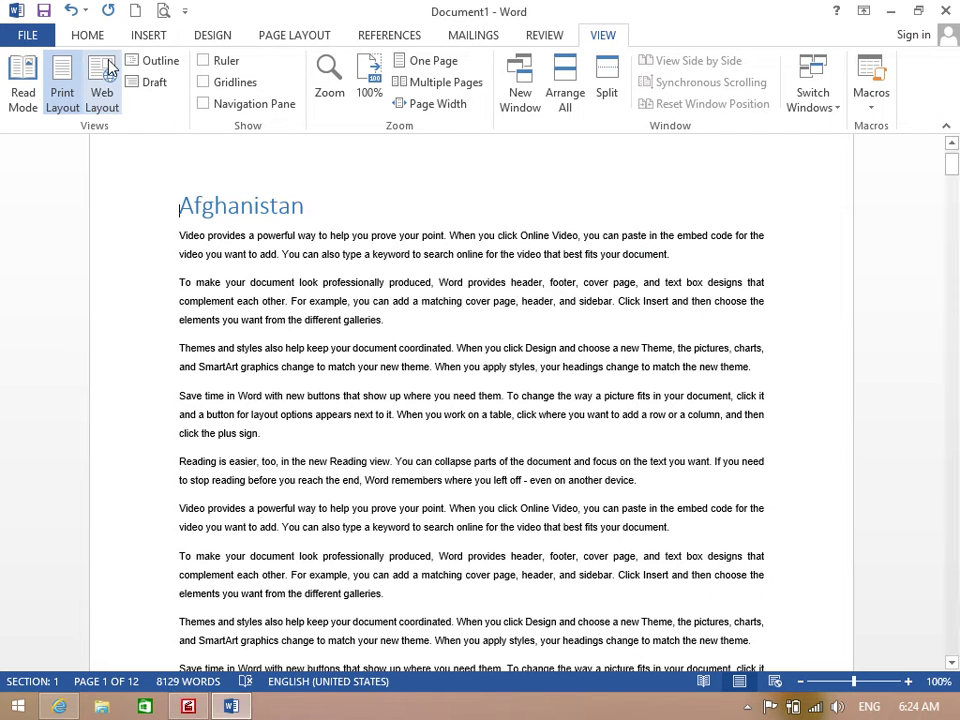
- Insert the AAA.PNG flower picture from the Desktop
click(150, 35)
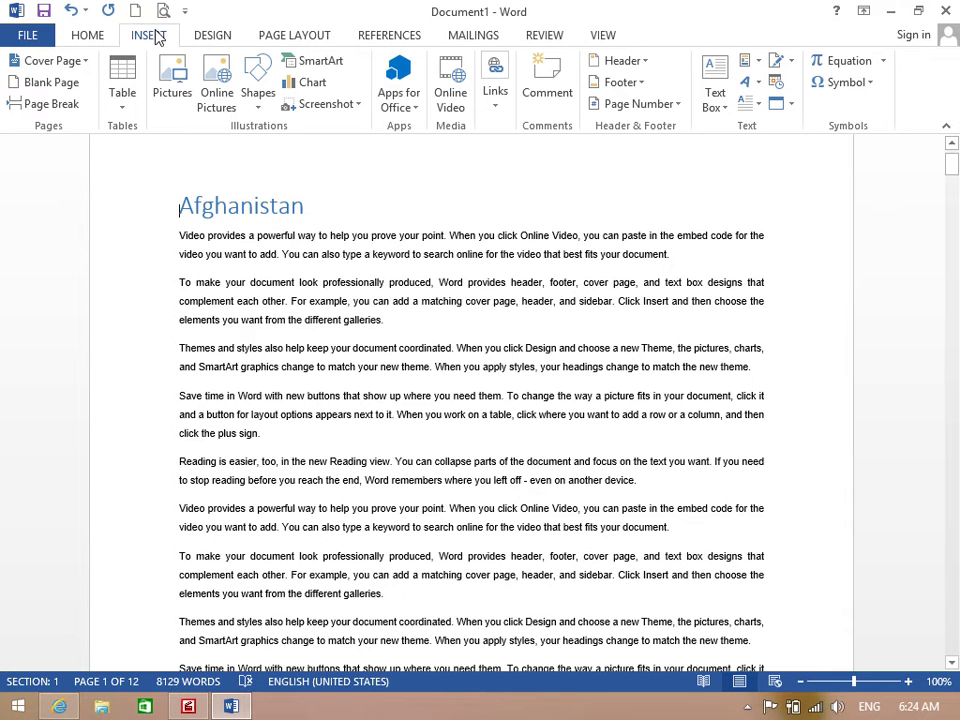
click(171, 88)
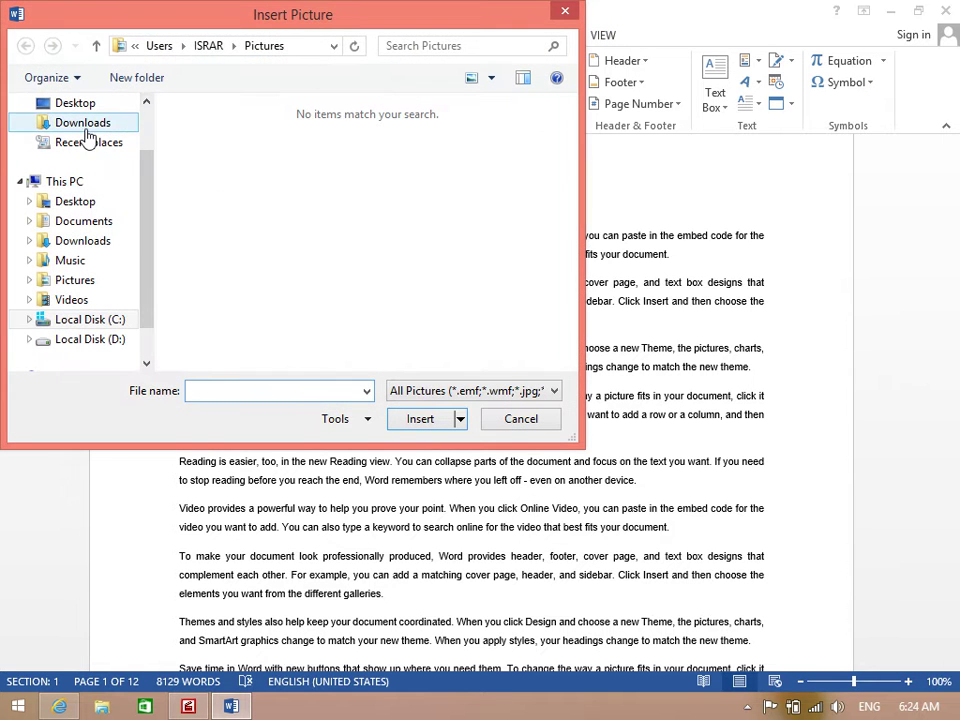
click(70, 103)
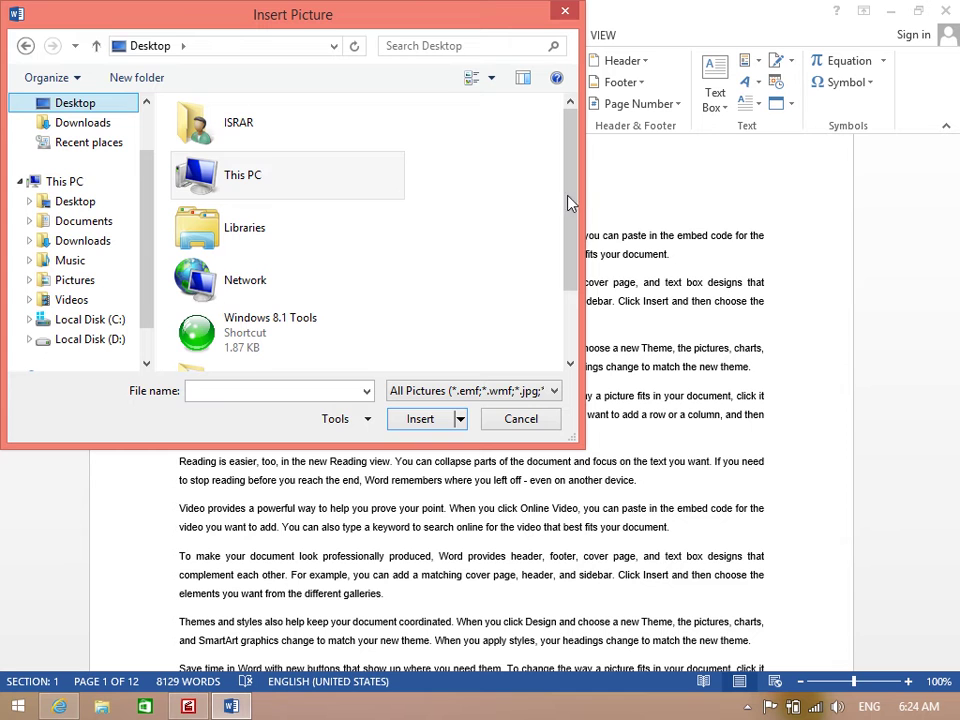
scroll(427, 226, down, 3)
double_click(367, 340)
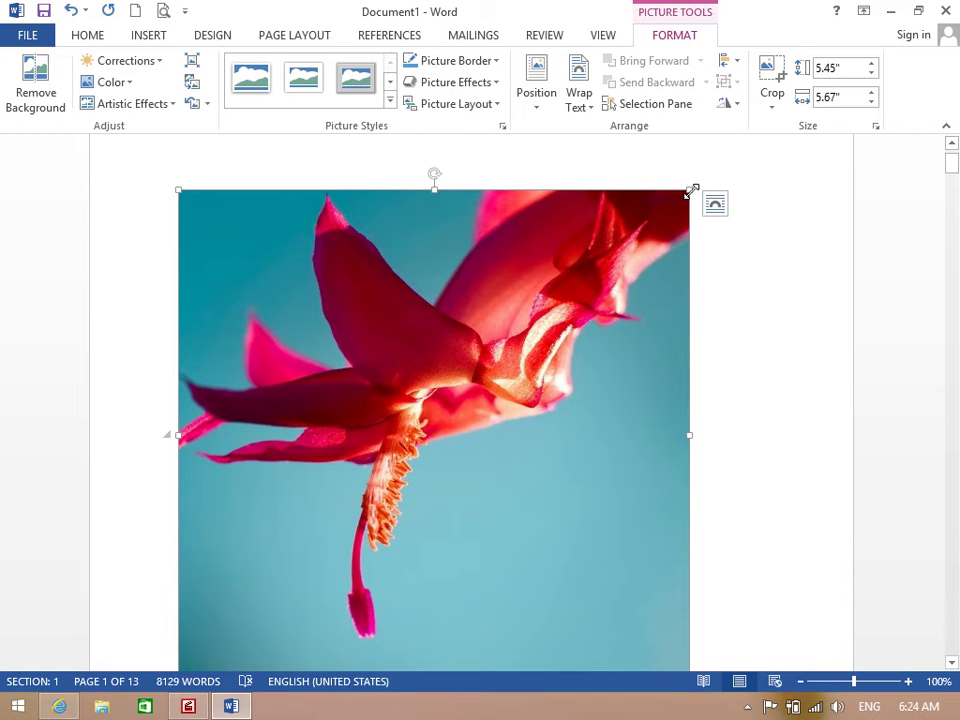
- Wrap text Square around the picture, shrink it to 1.76" by 1.83", and place it top right
click(583, 95)
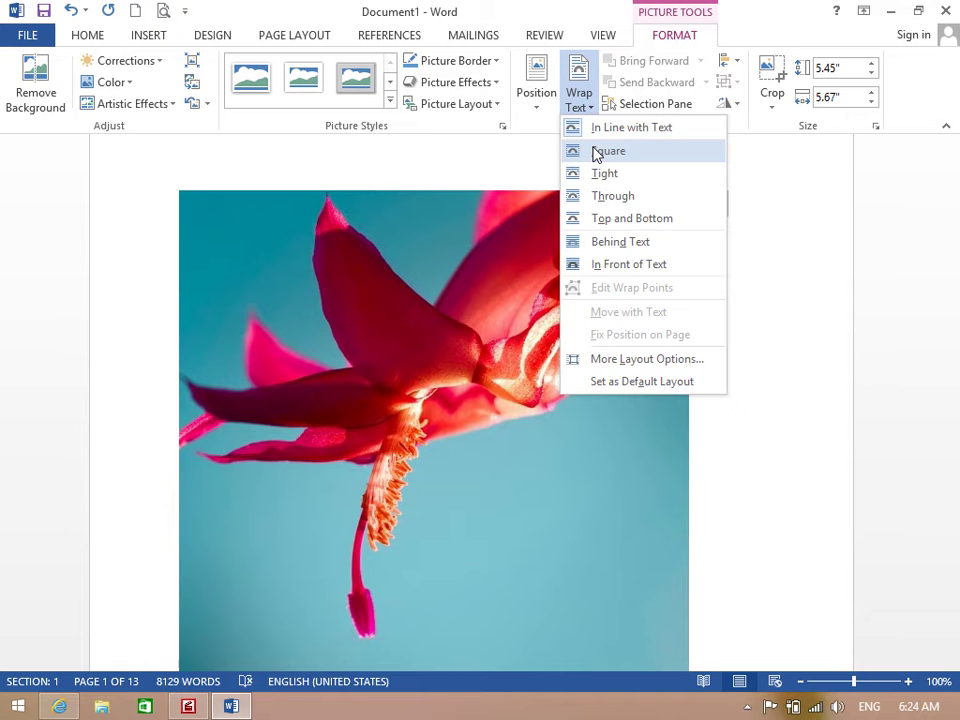
click(594, 152)
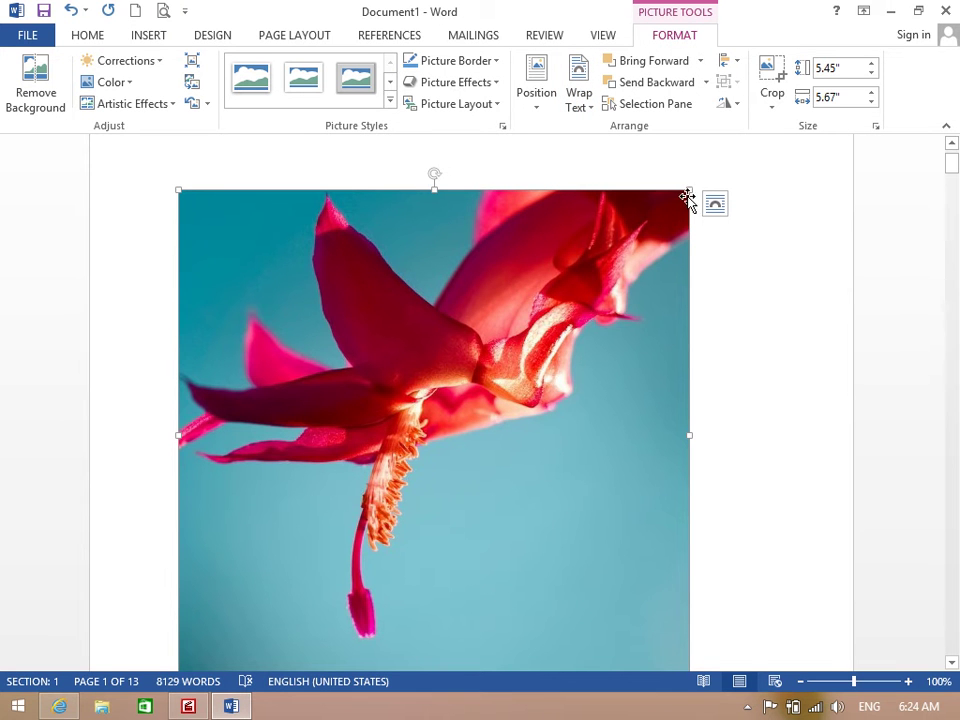
mouse_move(689, 190)
mouse_down()
mouse_move(425, 460)
mouse_move(343, 518)
mouse_up()
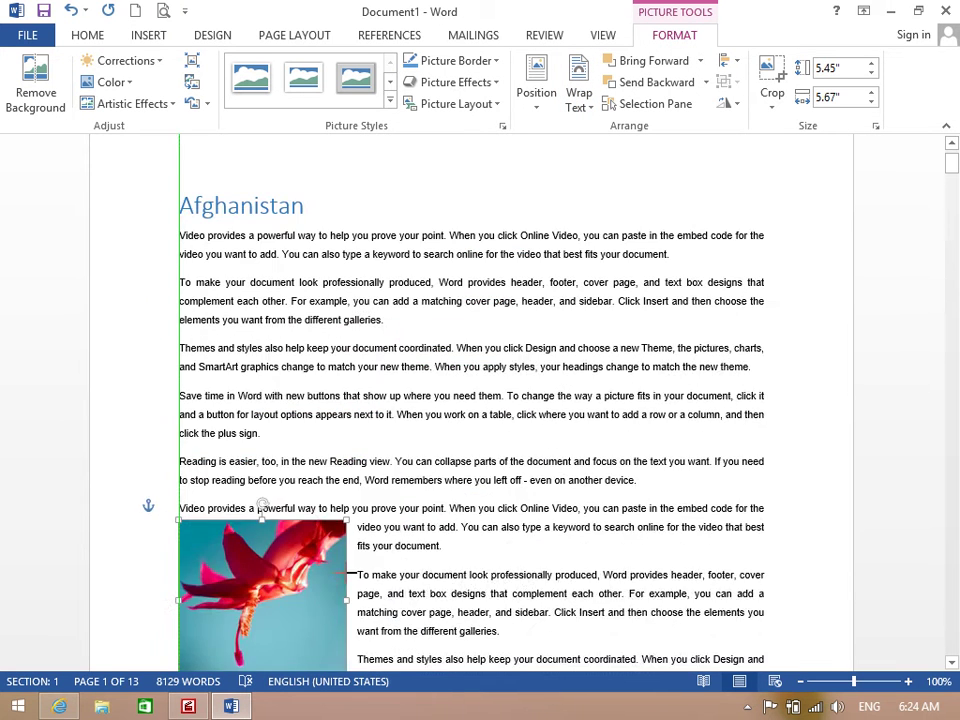
mouse_move(271, 566)
mouse_down()
mouse_move(679, 258)
mouse_move(669, 271)
mouse_up()
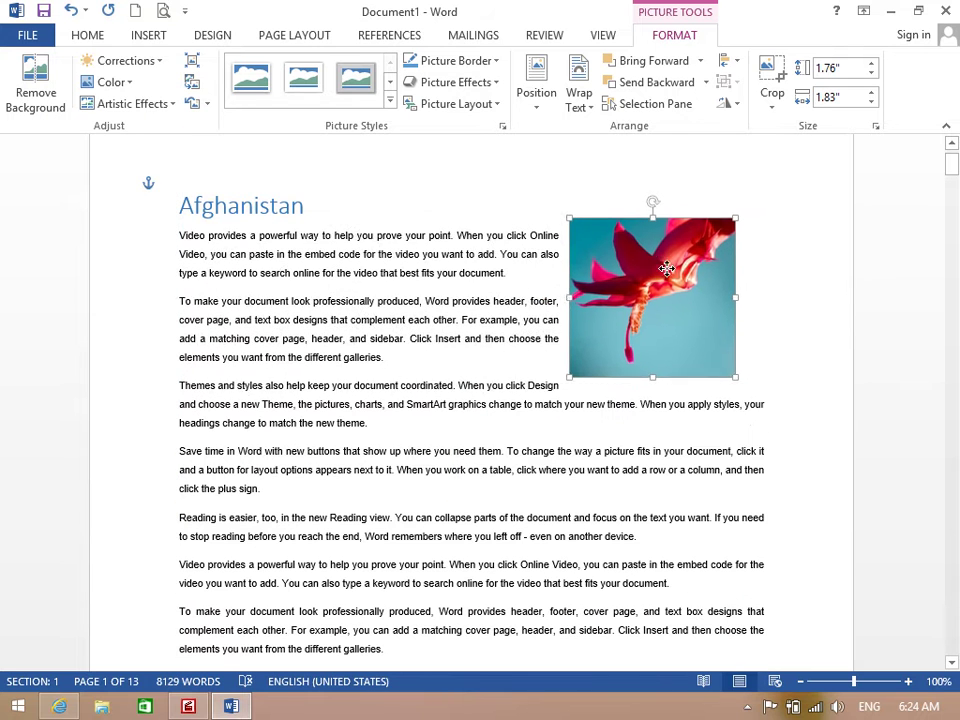
click(427, 254)
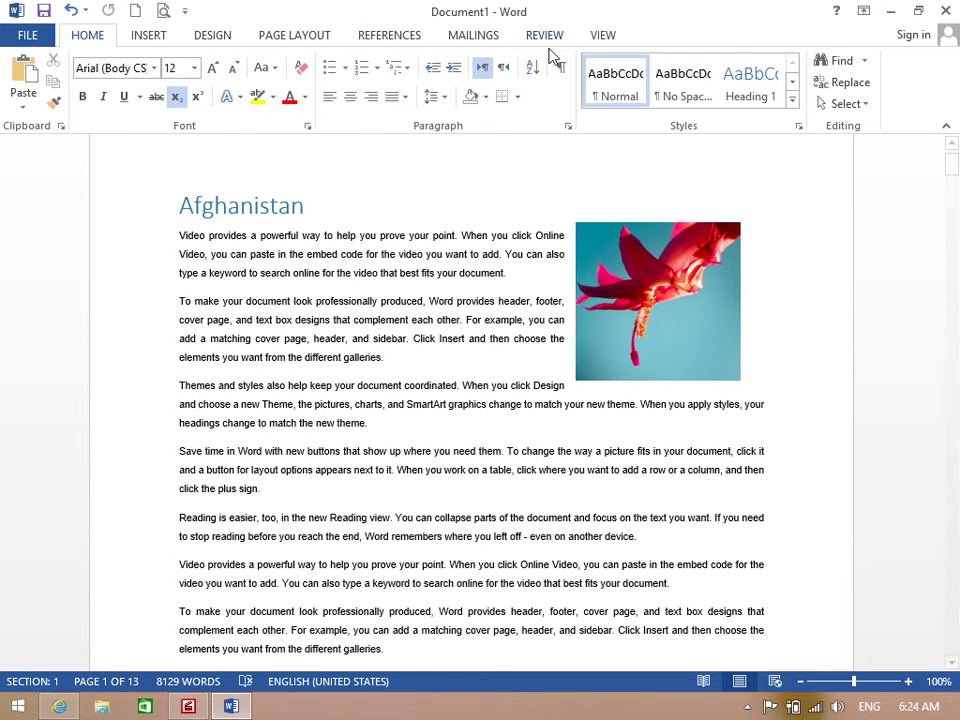
click(610, 40)
- Switch to Web Layout and append sample paragraphs at the end with =rand()
click(101, 94)
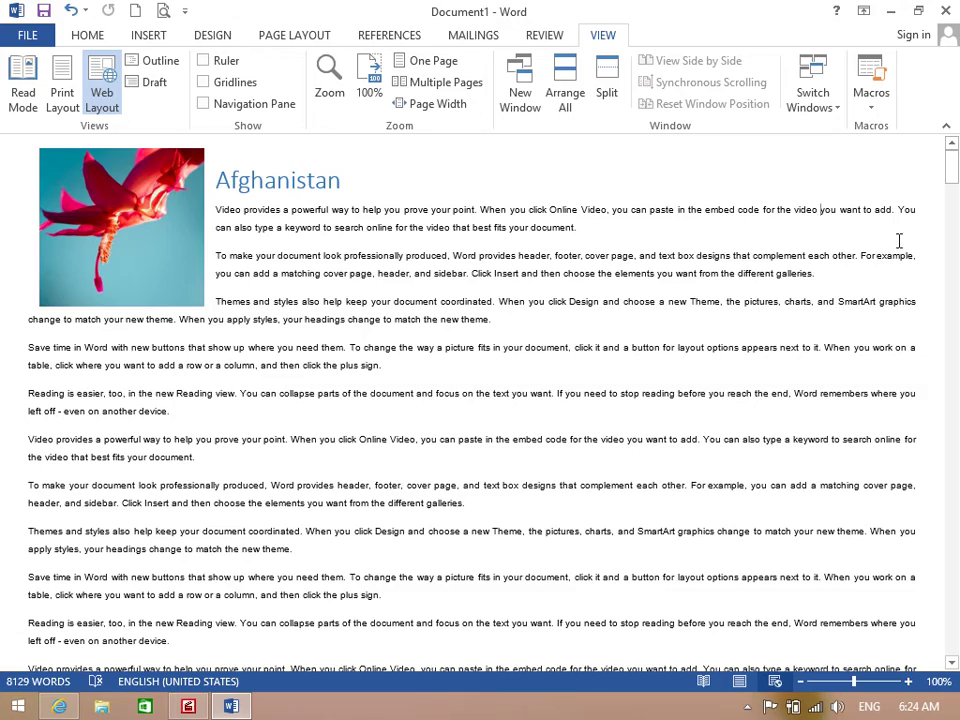
drag(953, 170, 957, 640)
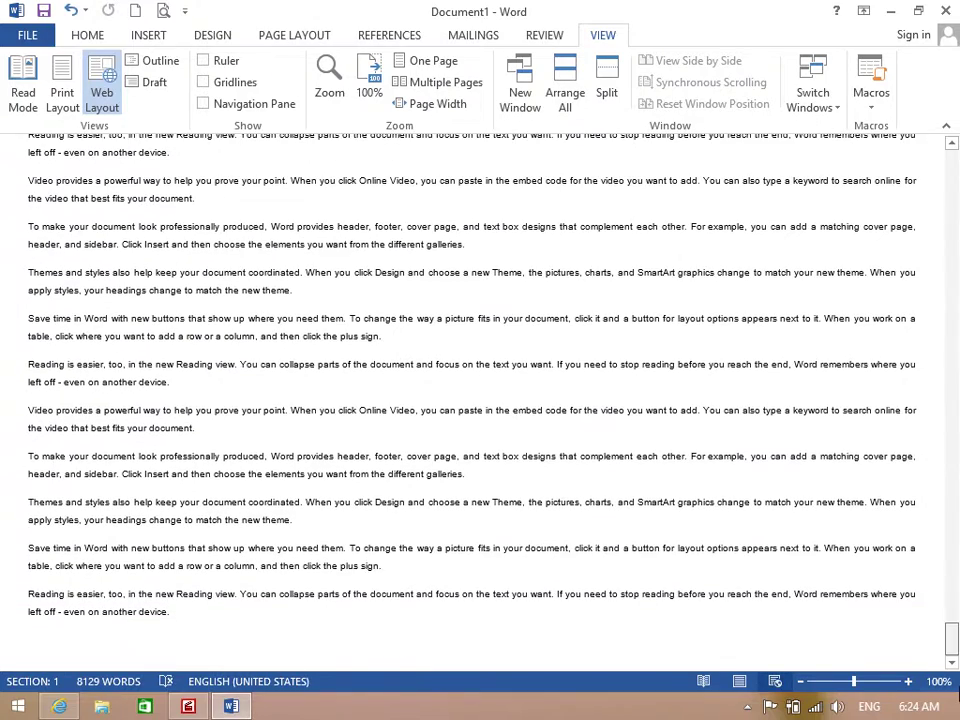
key(Return)
text(=rand()
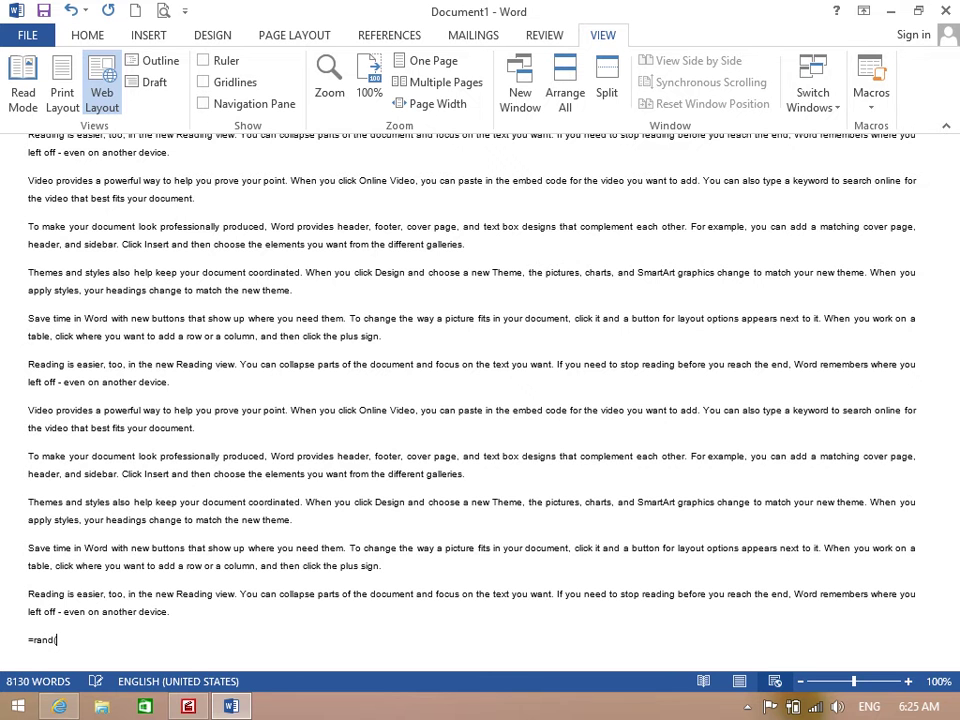
text())
key(Return)
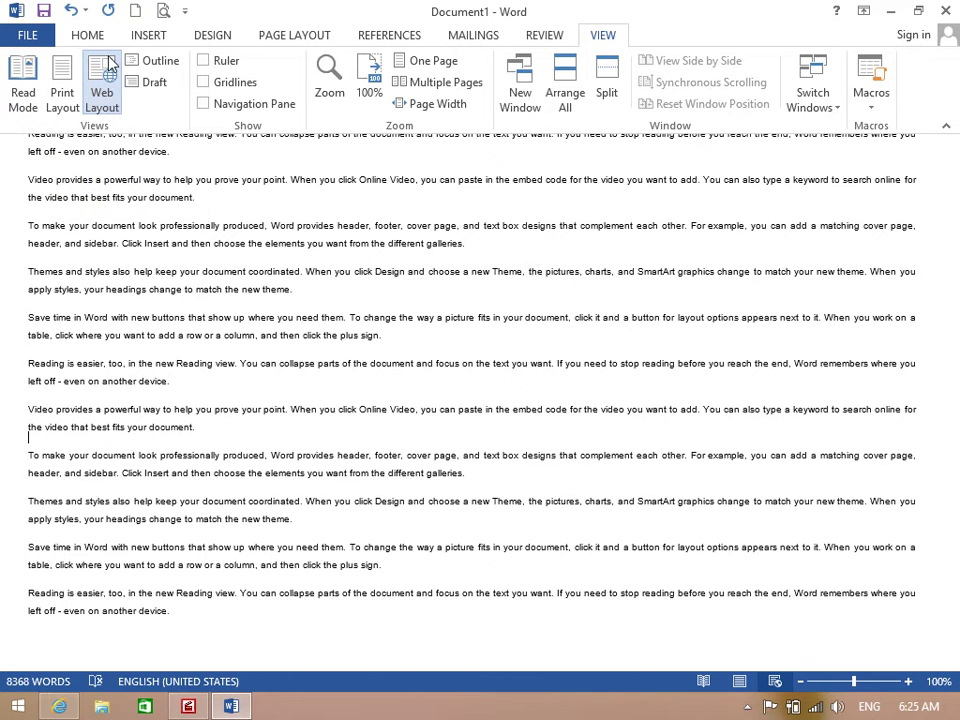
- In Outline view, collapse the Afghanistan, Pakistan and India sections to their headings
click(185, 66)
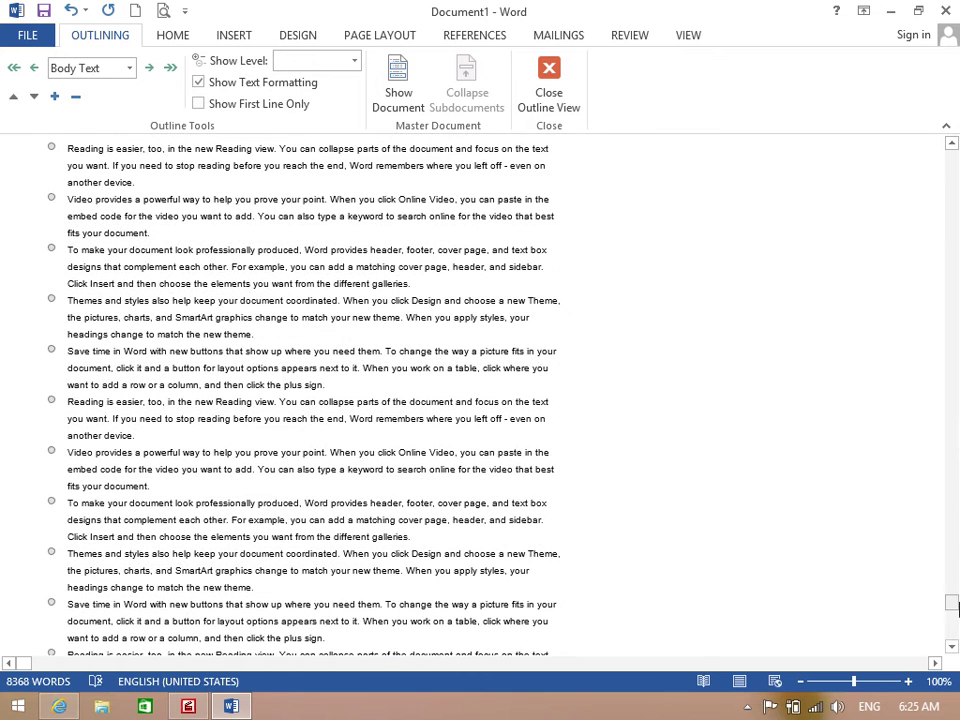
drag(952, 605, 952, 152)
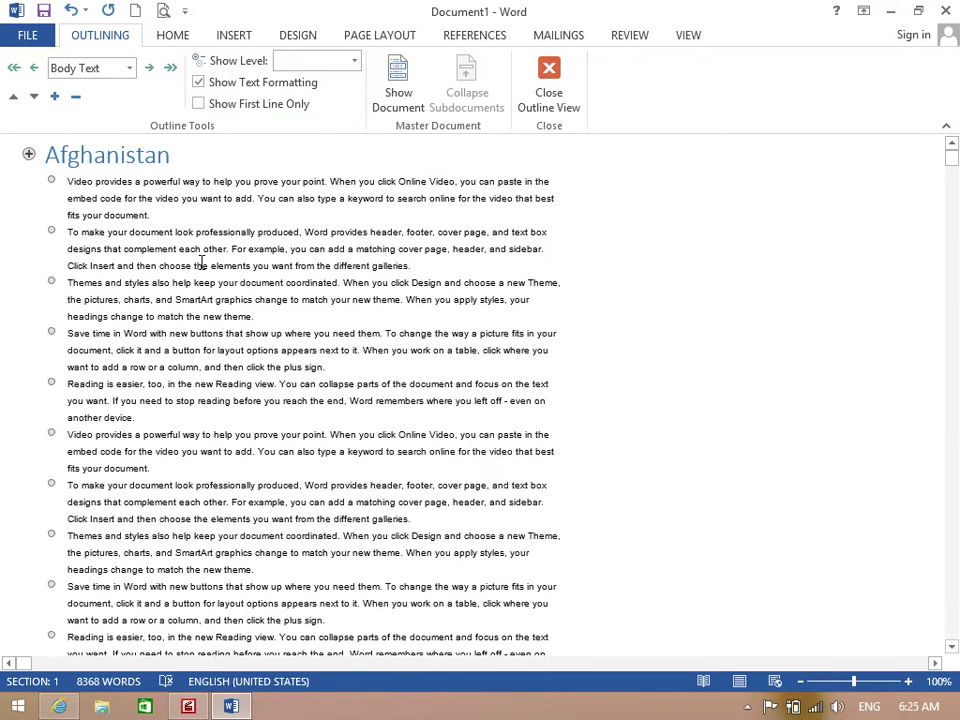
triple_click(205, 155)
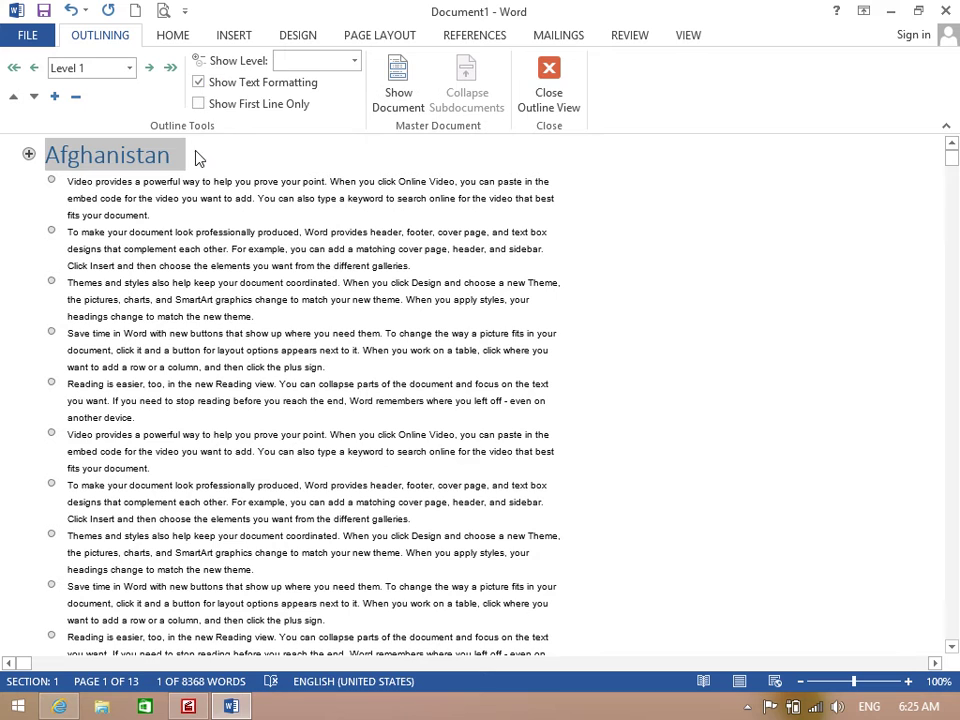
double_click(28, 153)
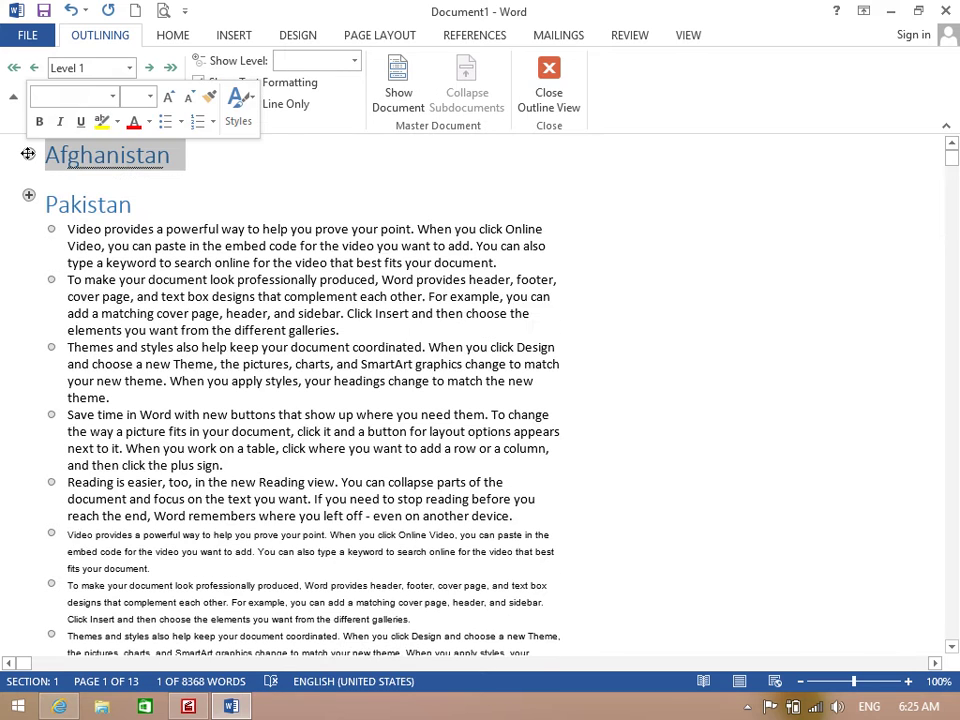
double_click(32, 195)
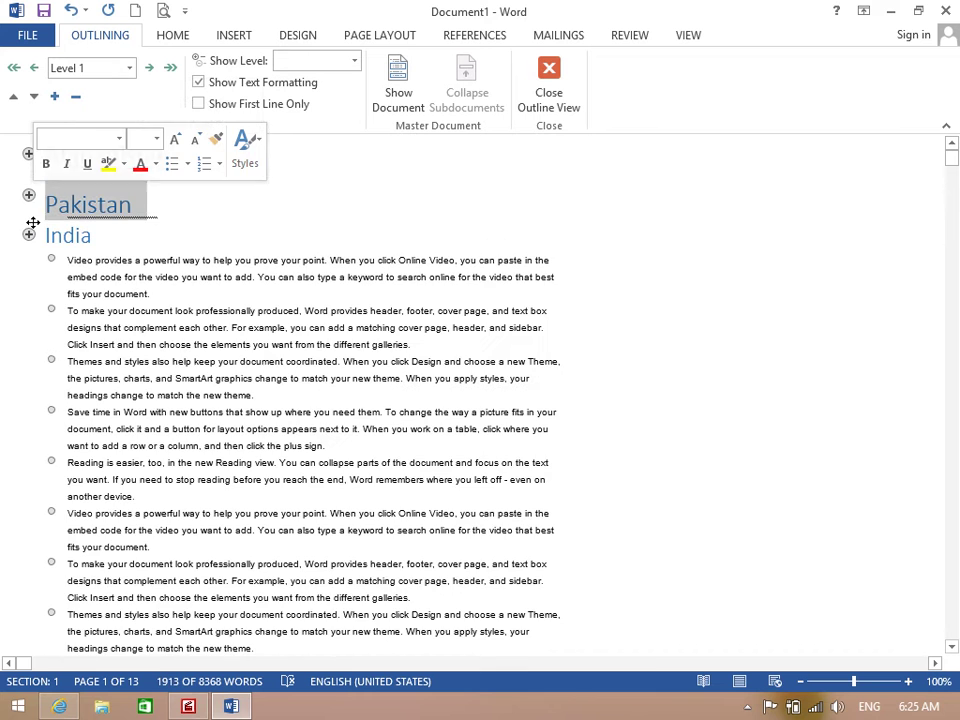
double_click(31, 236)
- Re-expand the India, Pakistan and Afghanistan sections, then close Outline view
double_click(31, 236)
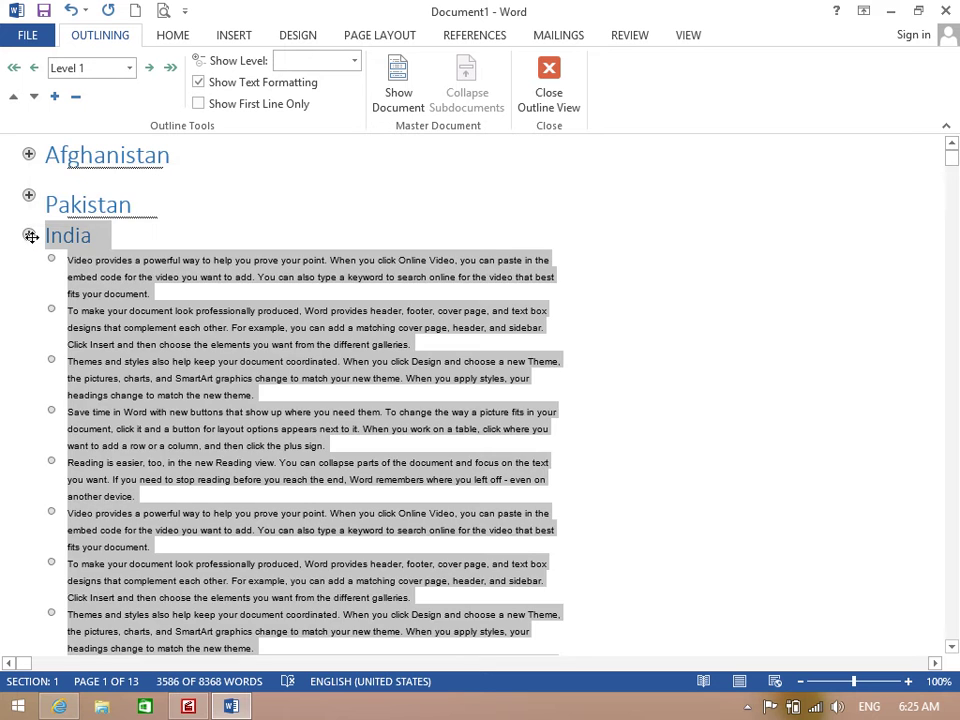
double_click(30, 197)
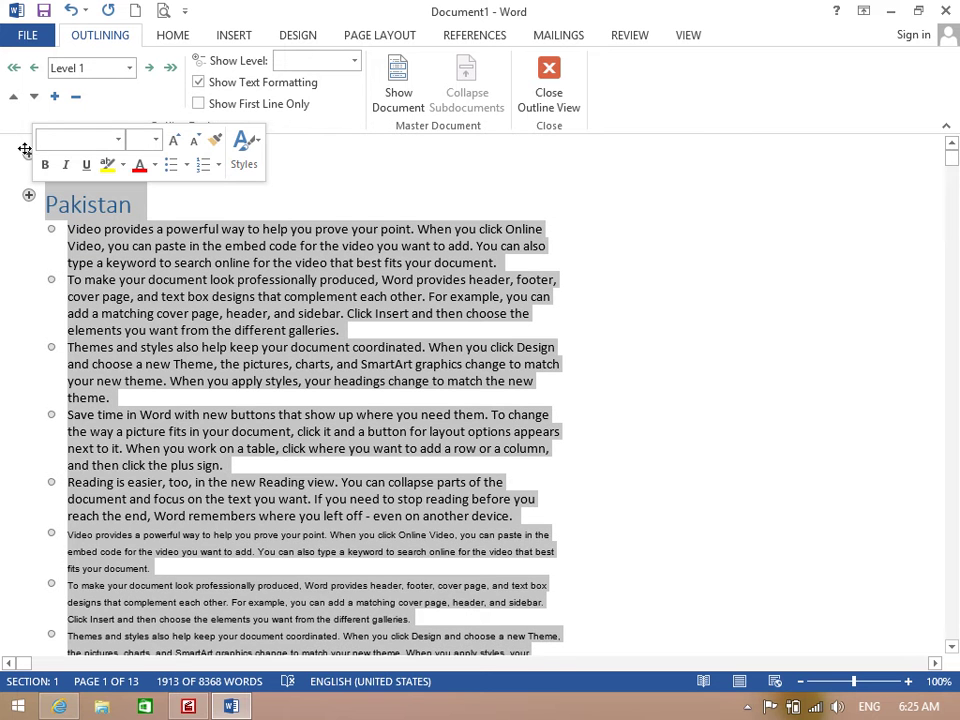
double_click(25, 149)
click(183, 190)
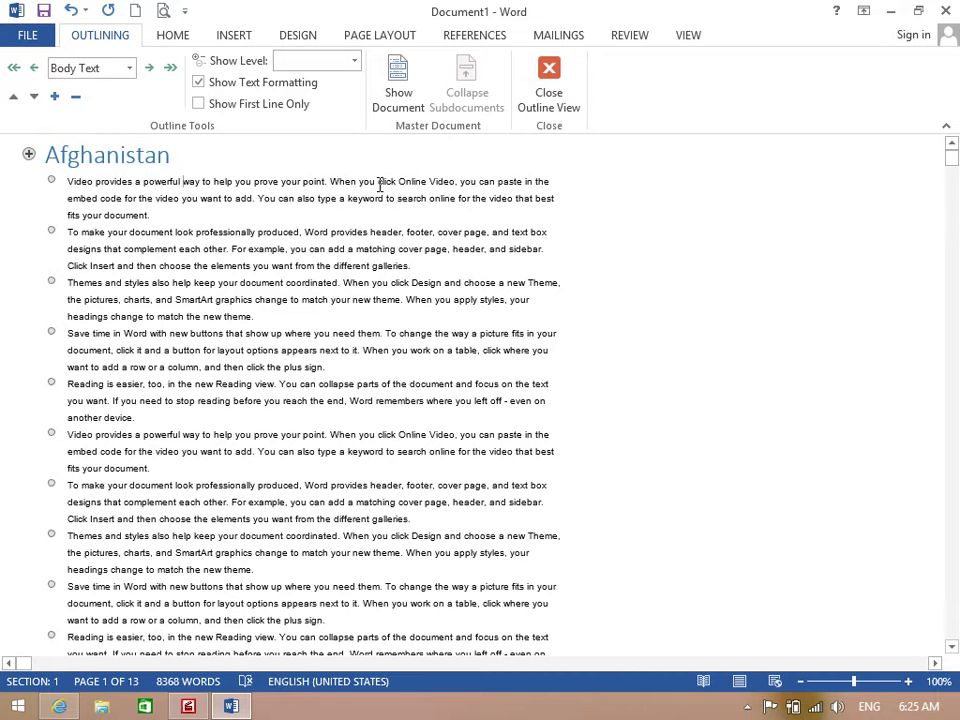
click(550, 94)
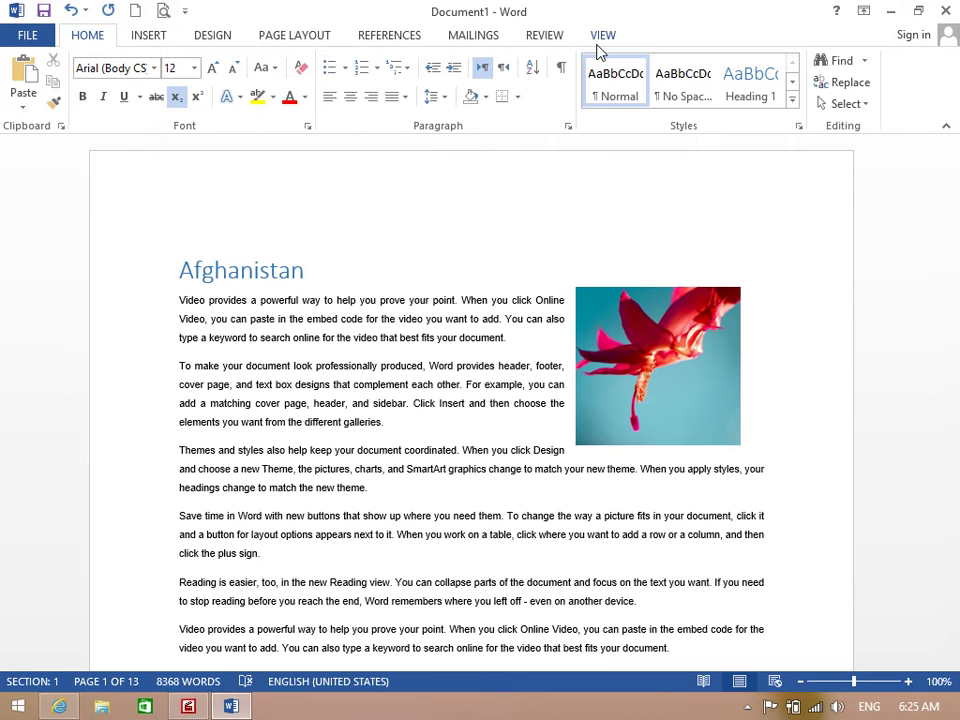
- Preview the document in Draft view, then switch back to Print Layout
click(599, 40)
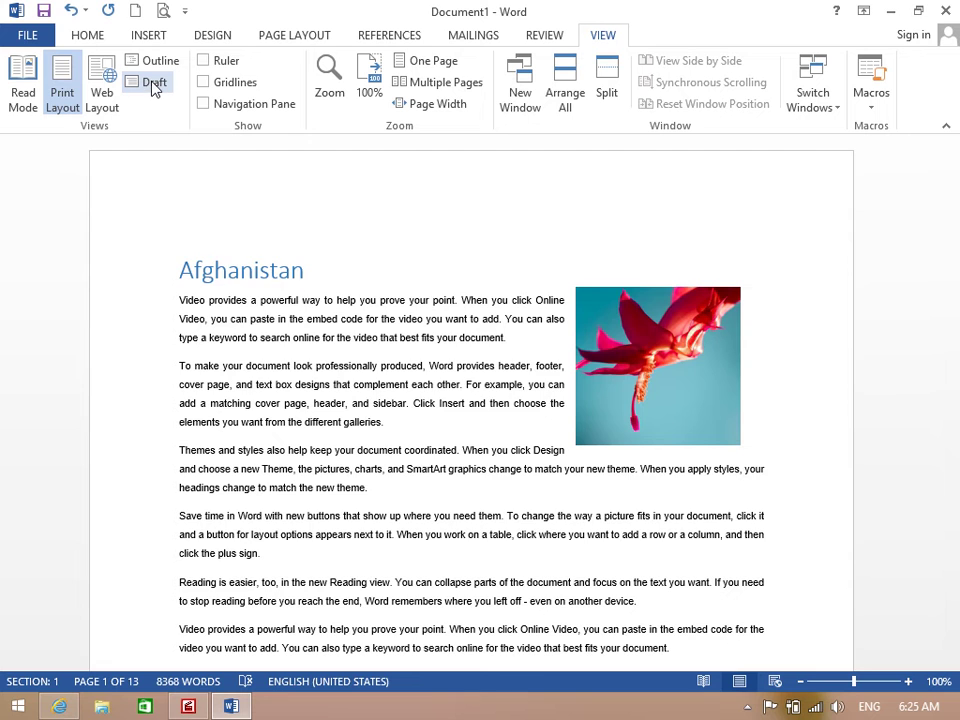
click(155, 85)
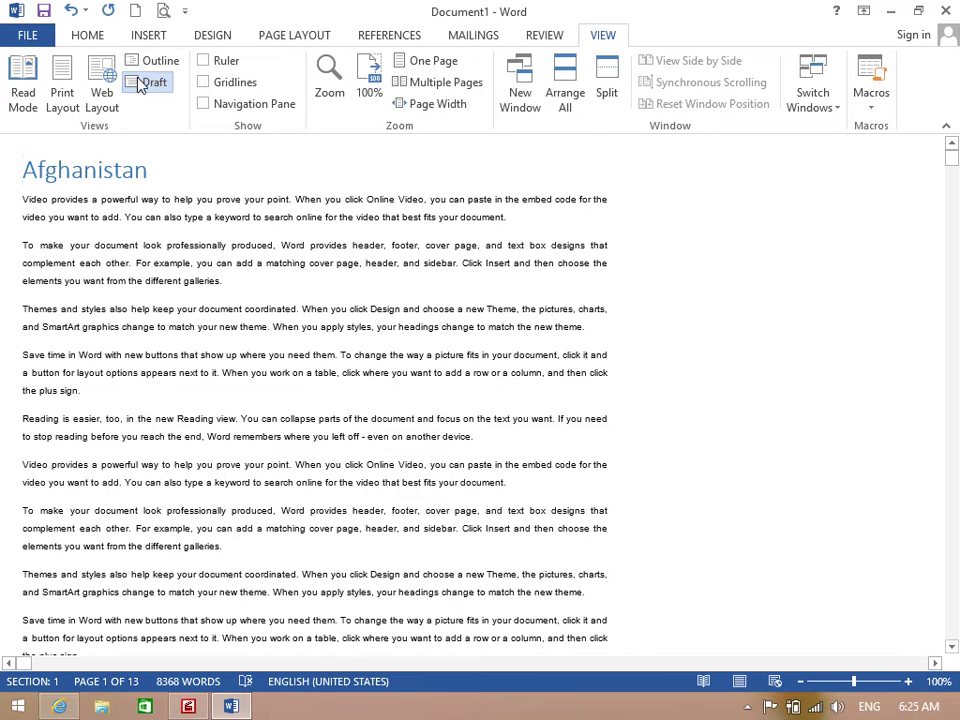
click(64, 106)
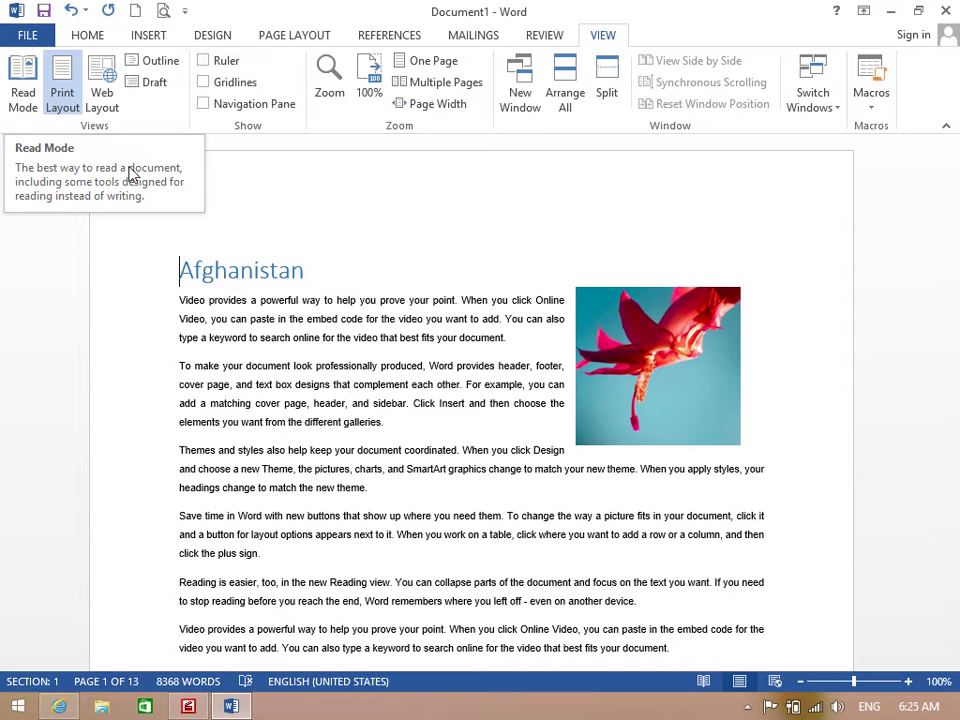
- Show the rulers and toggle the gridlines on and off, leaving them off
click(222, 64)
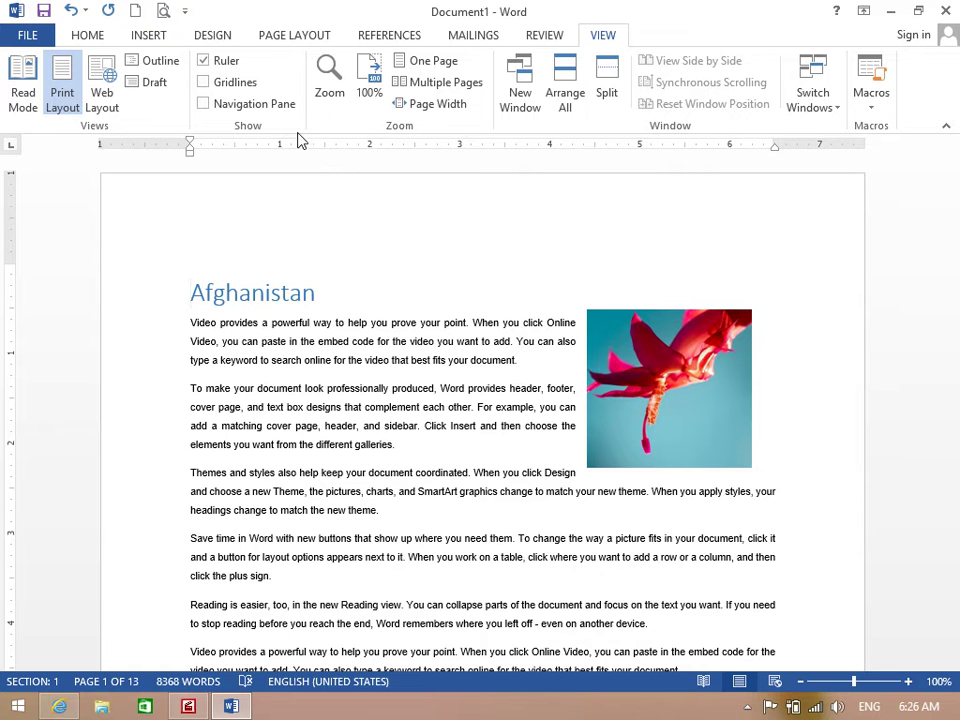
click(250, 89)
click(250, 89)
click(250, 89)
click(250, 89)
click(250, 89)
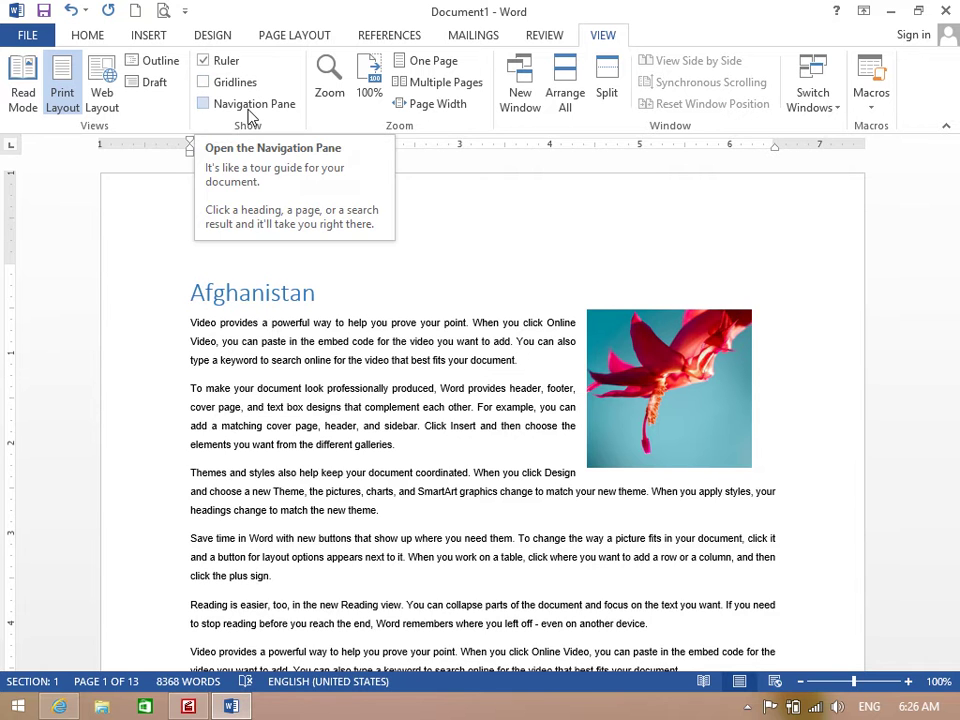
- Jump to the Pakistan and India headings from the Navigation Pane, then close it and return to the top
click(250, 115)
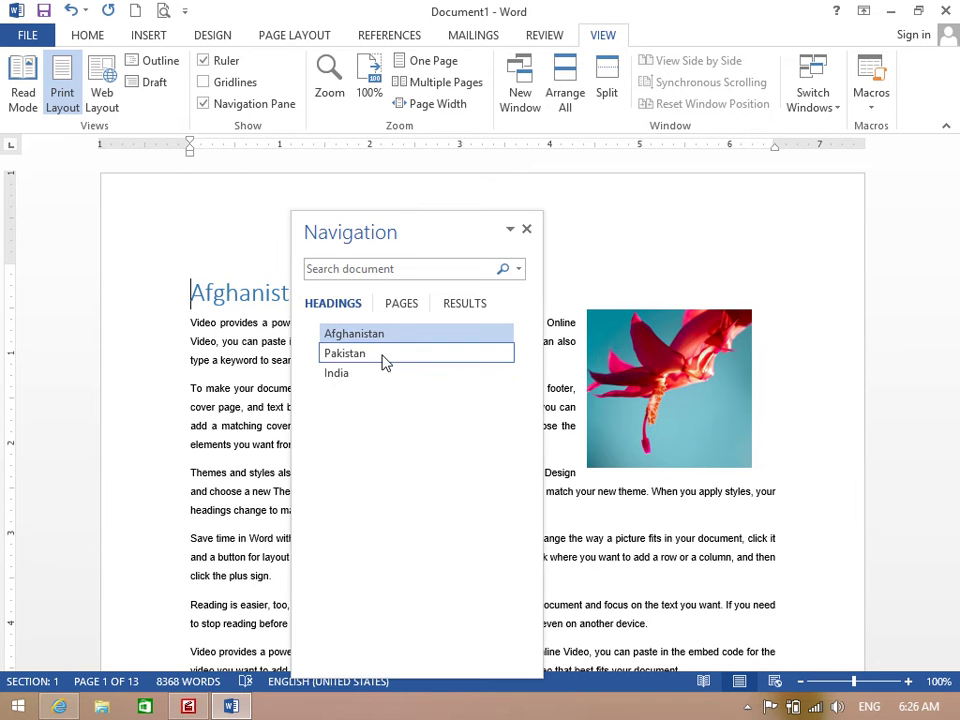
click(385, 355)
click(382, 374)
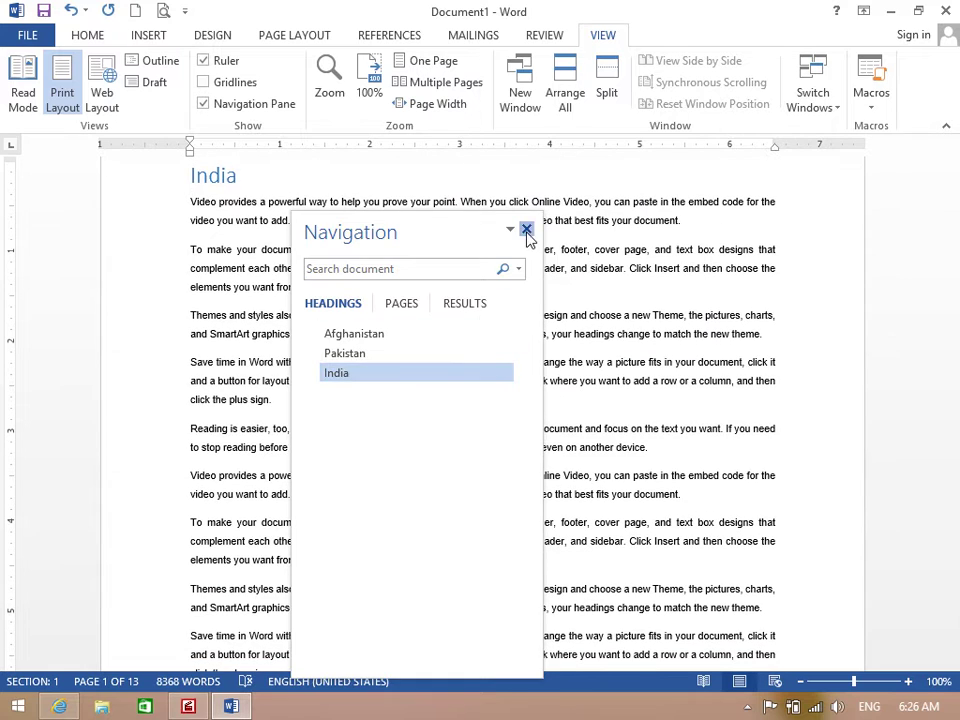
click(524, 231)
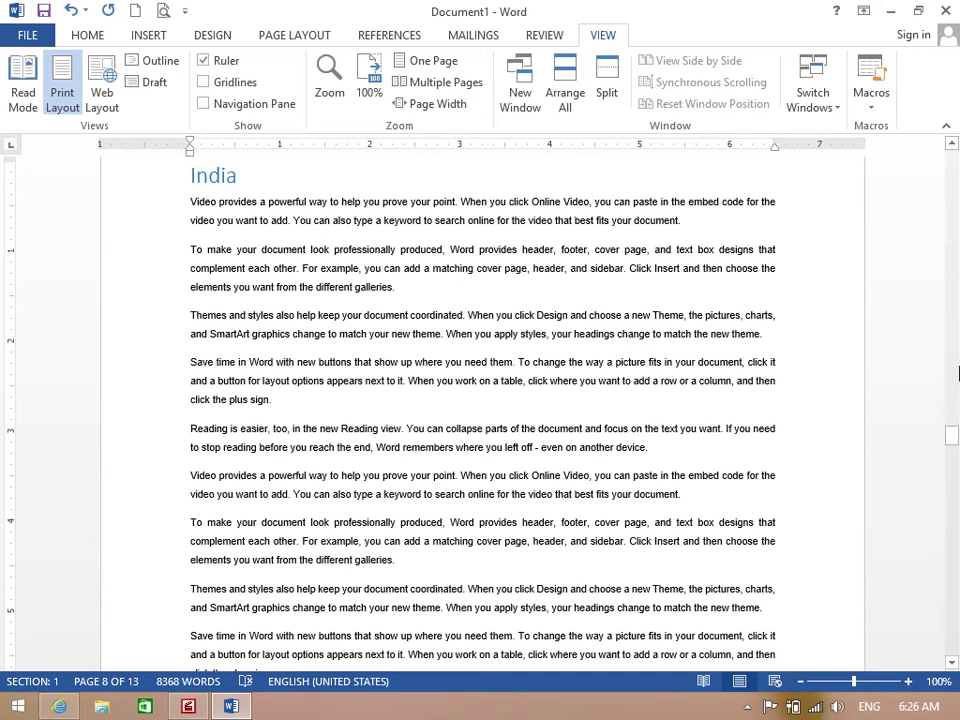
drag(951, 435, 951, 158)
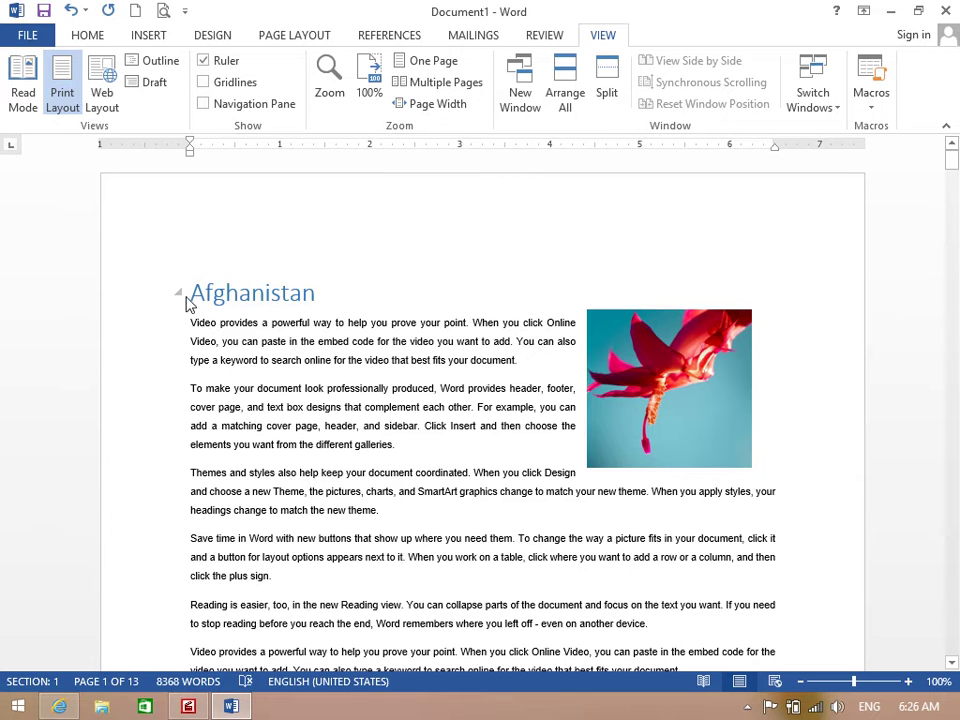
- Try zoom levels of 75%, 100% and 200%
click(333, 78)
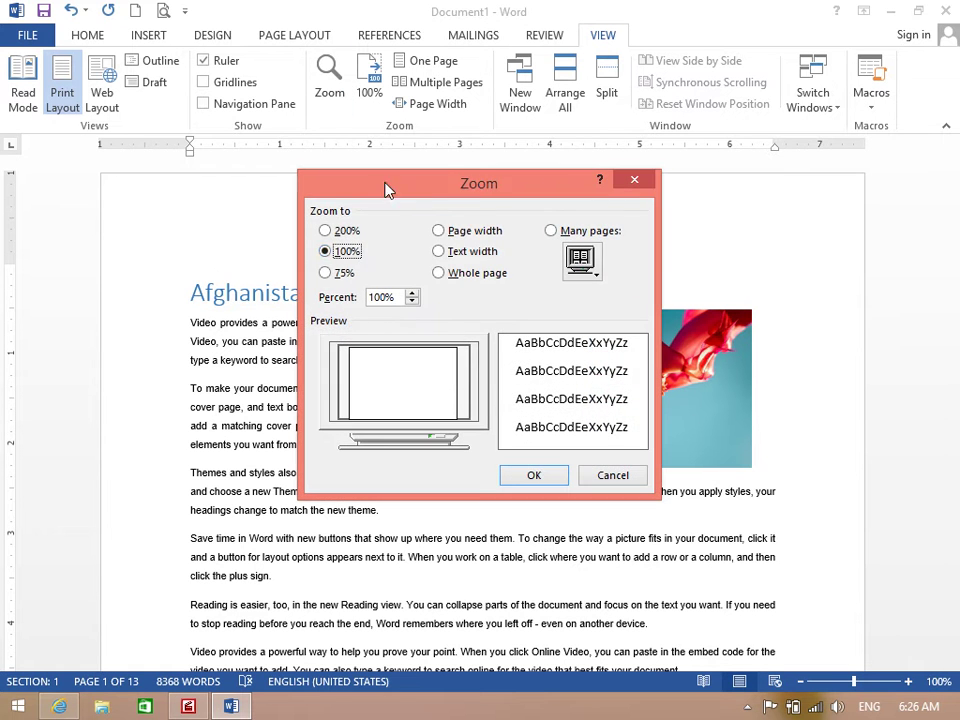
click(343, 272)
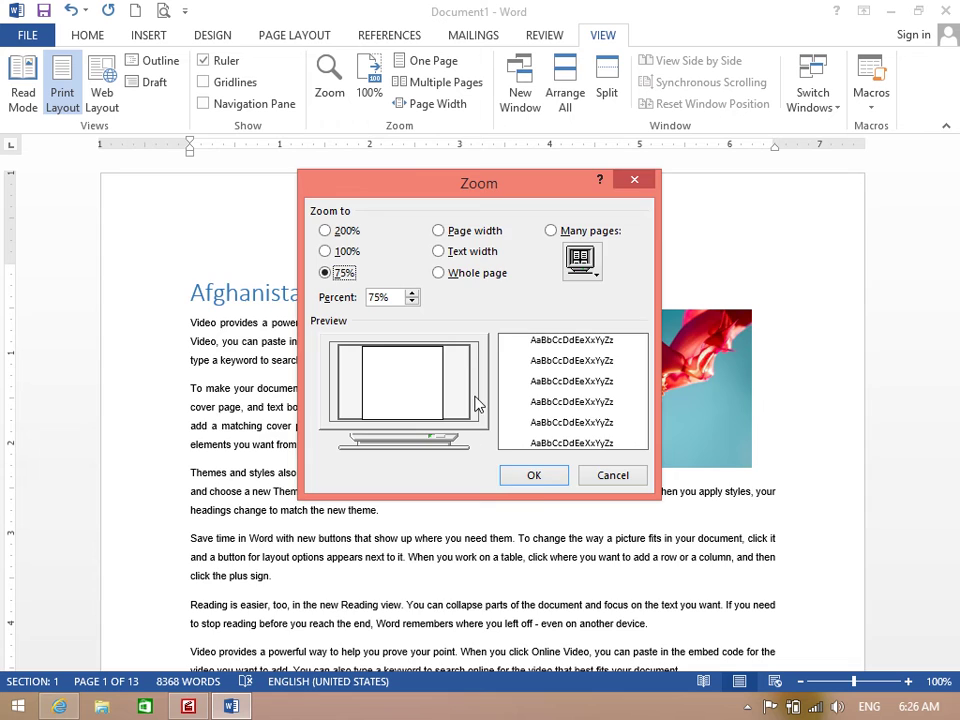
click(534, 476)
click(330, 80)
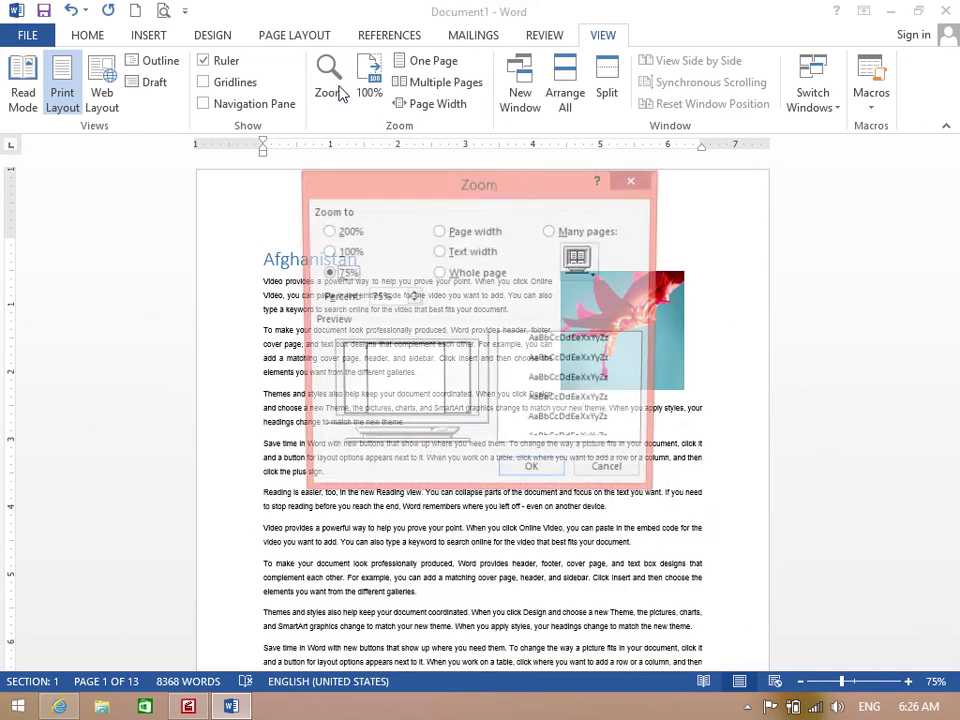
click(345, 252)
click(512, 476)
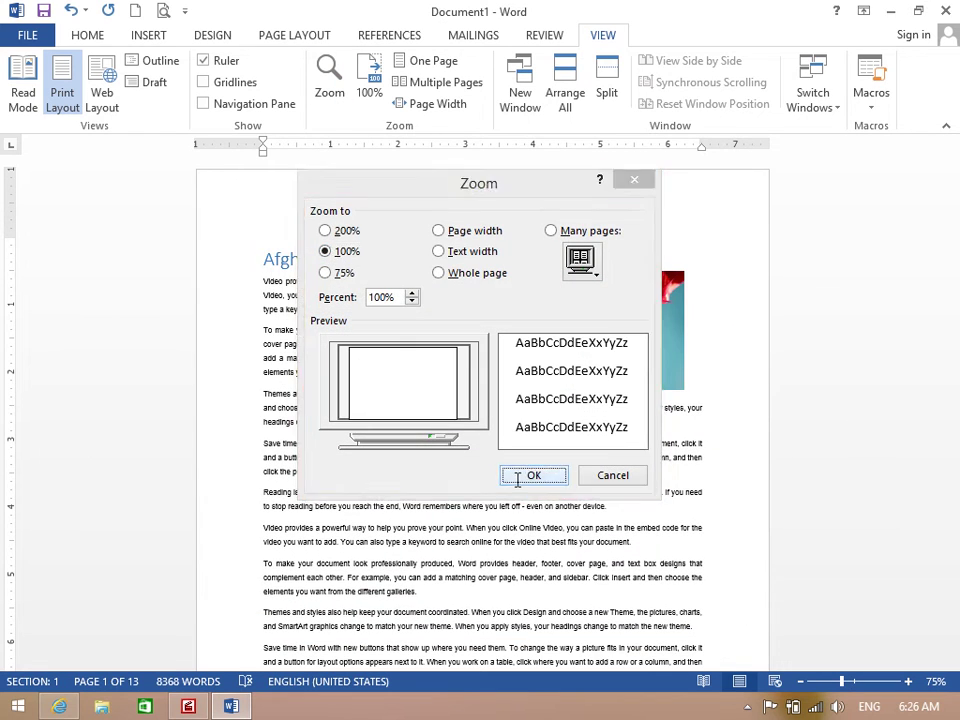
click(334, 88)
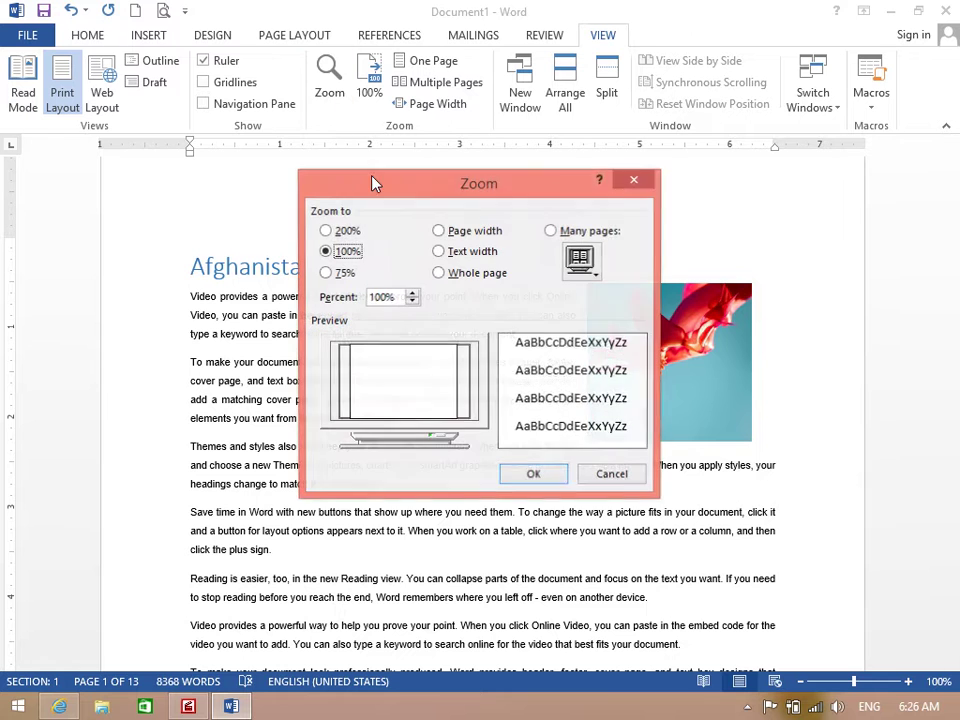
click(345, 231)
click(534, 476)
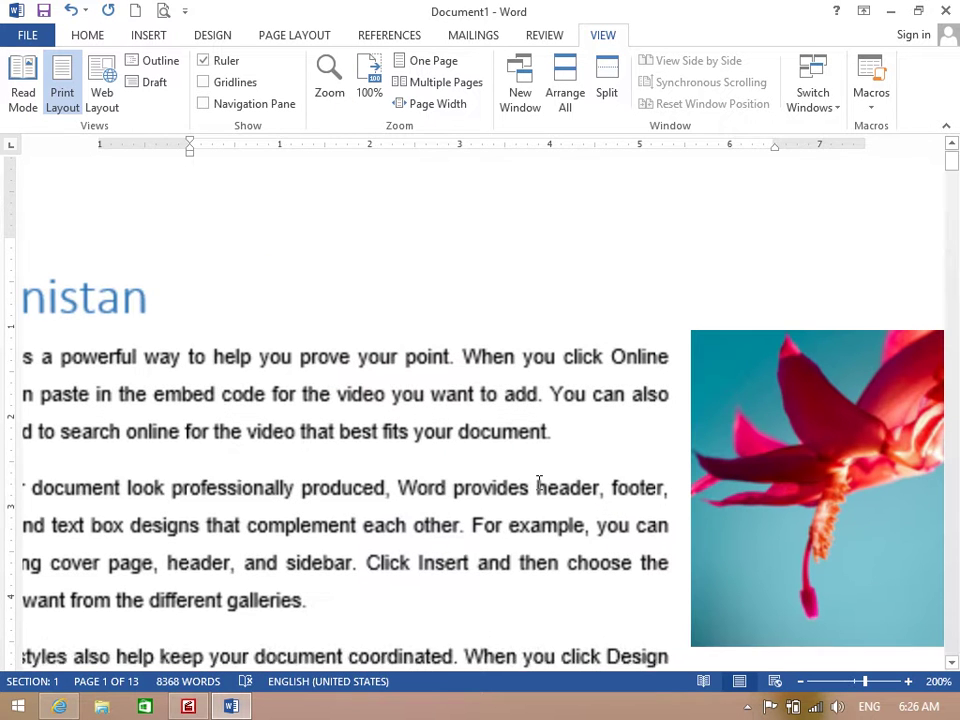
- Zoom to page width, then to text width
click(329, 80)
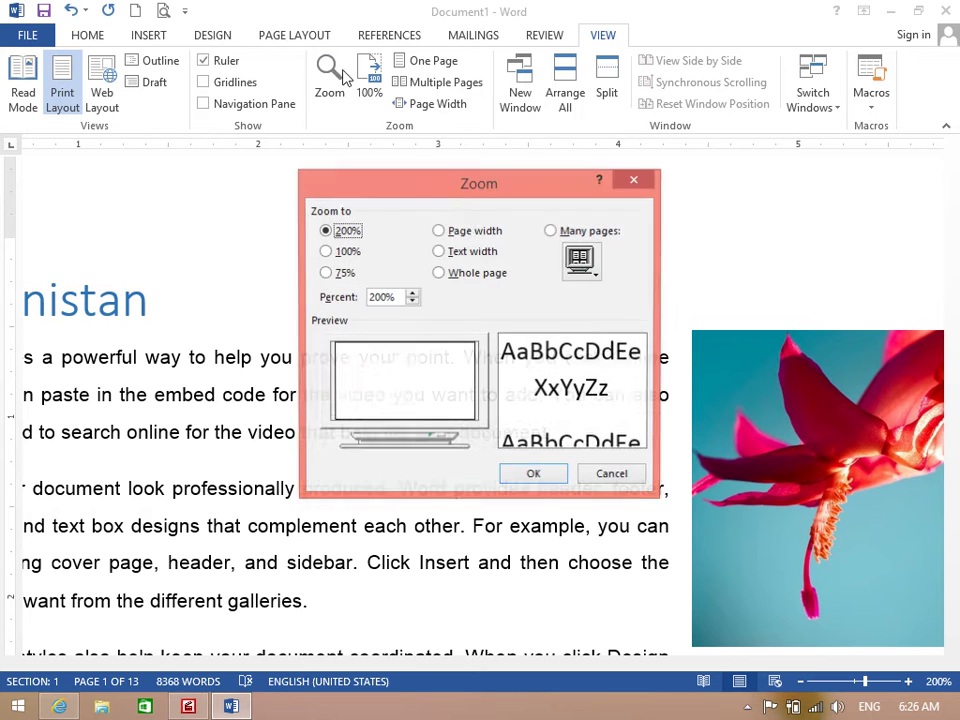
click(478, 232)
click(534, 476)
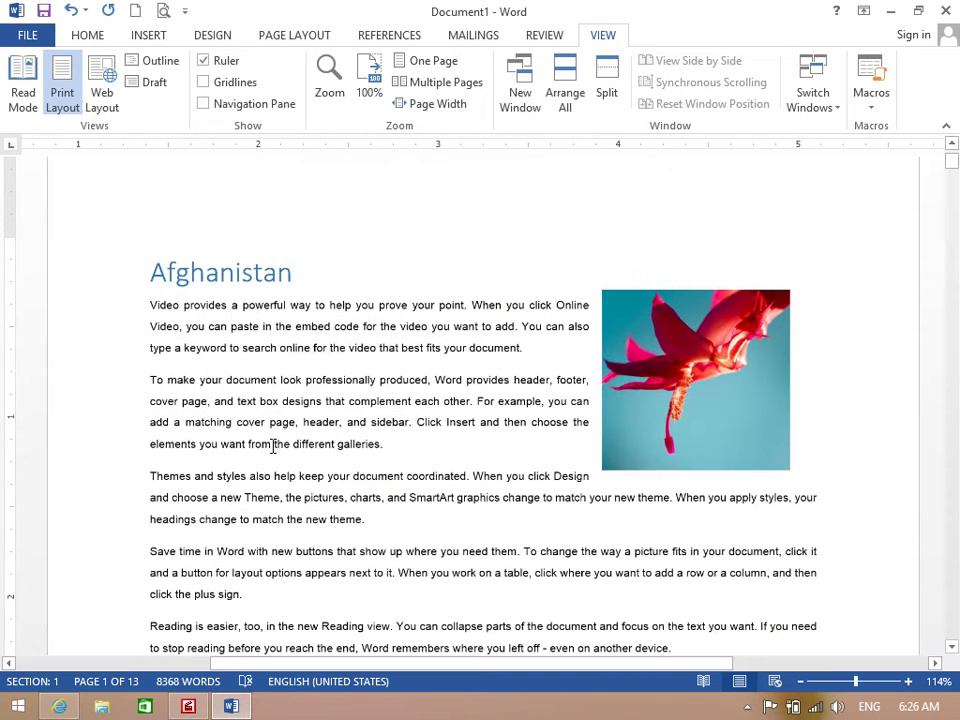
click(331, 86)
click(438, 252)
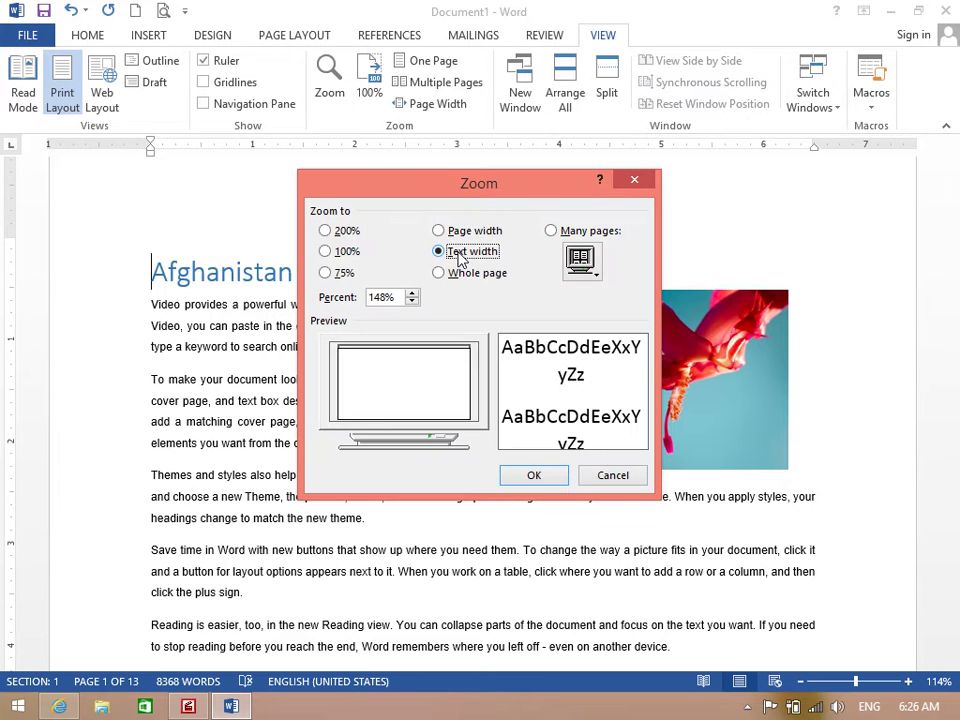
click(535, 476)
drag(364, 662, 480, 662)
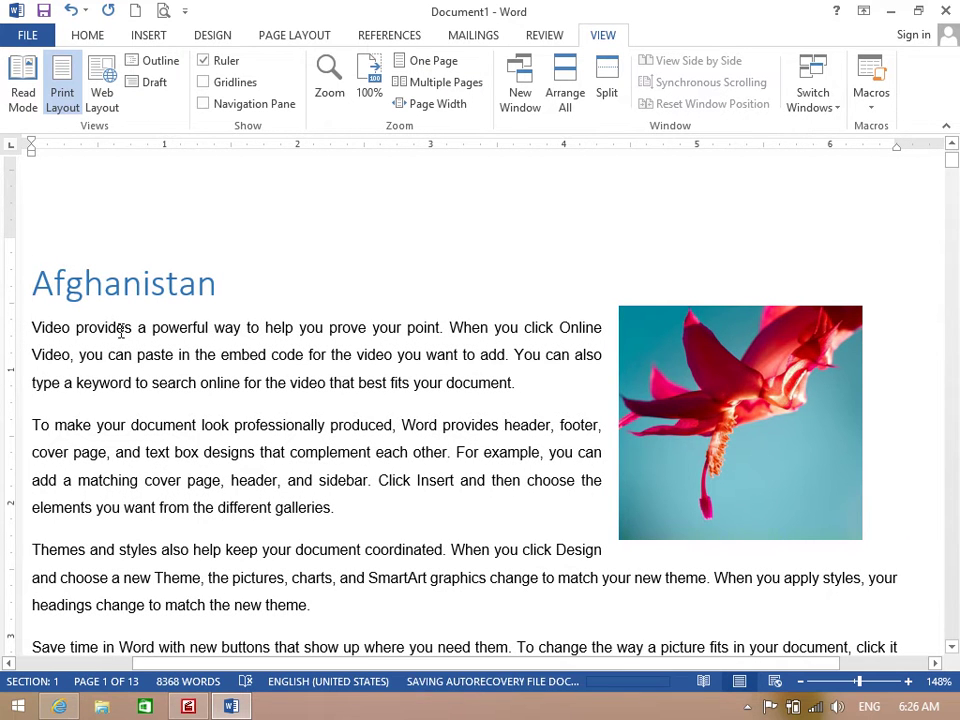
- Fit the whole page in view, then show many pages at once
click(338, 88)
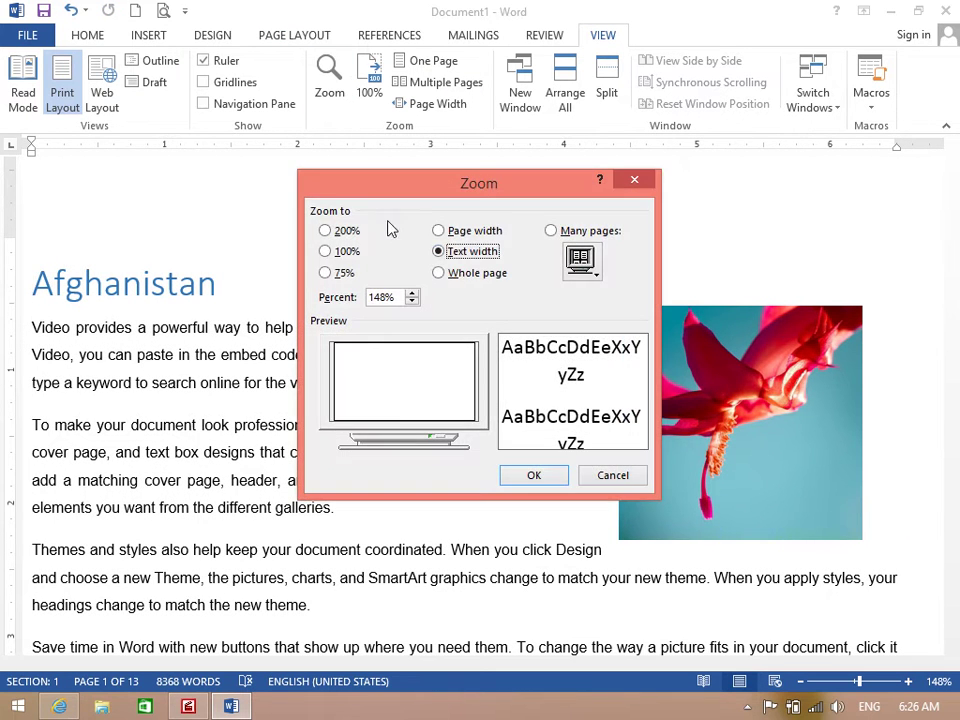
click(465, 280)
click(526, 479)
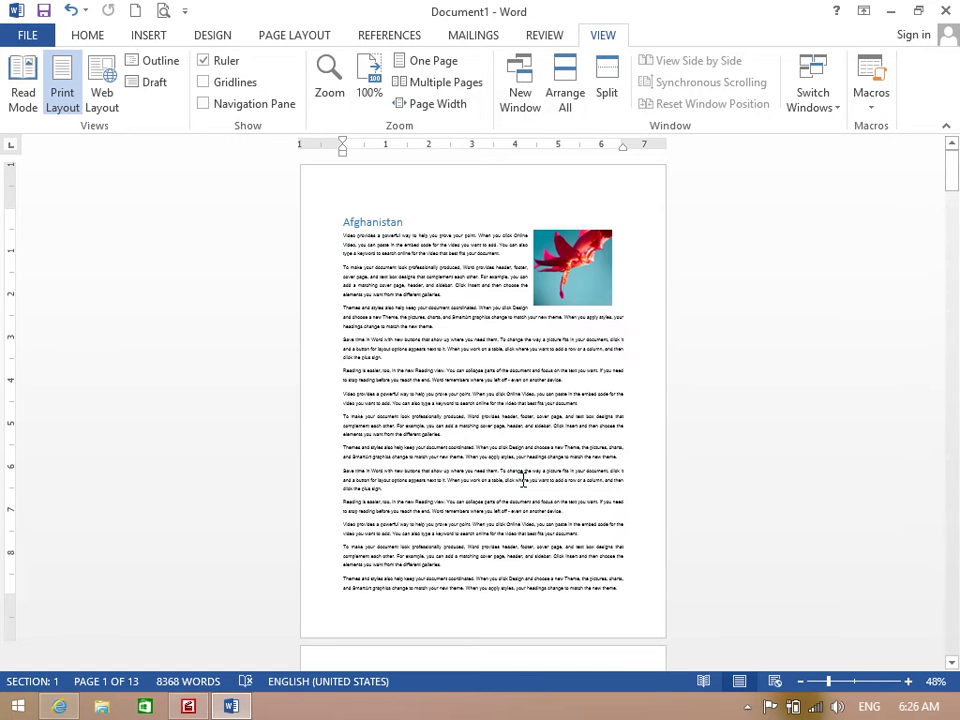
click(331, 82)
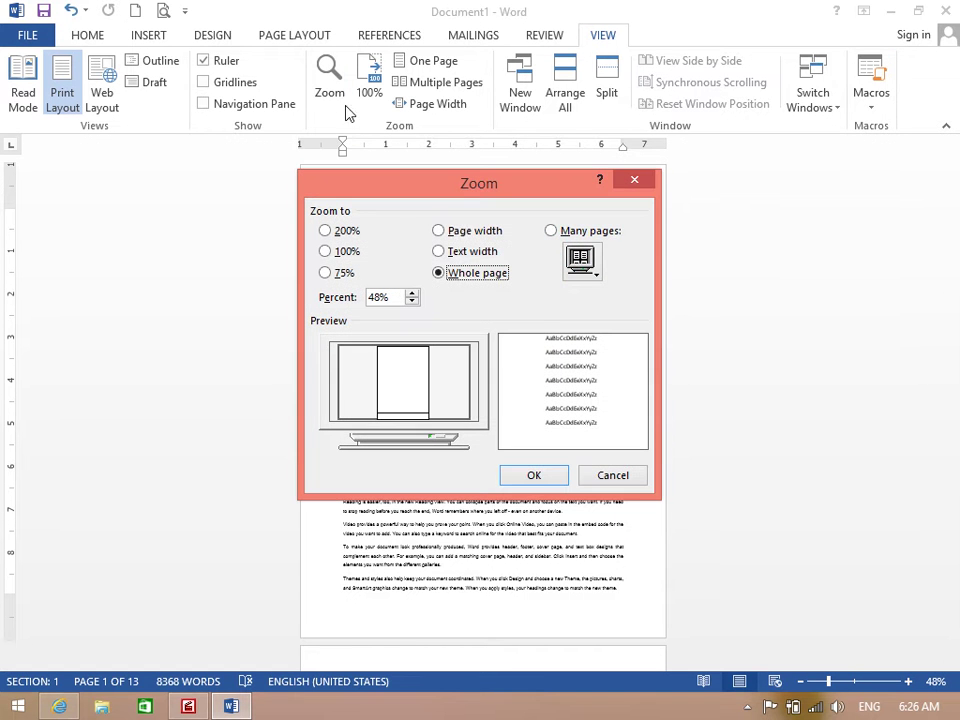
click(551, 231)
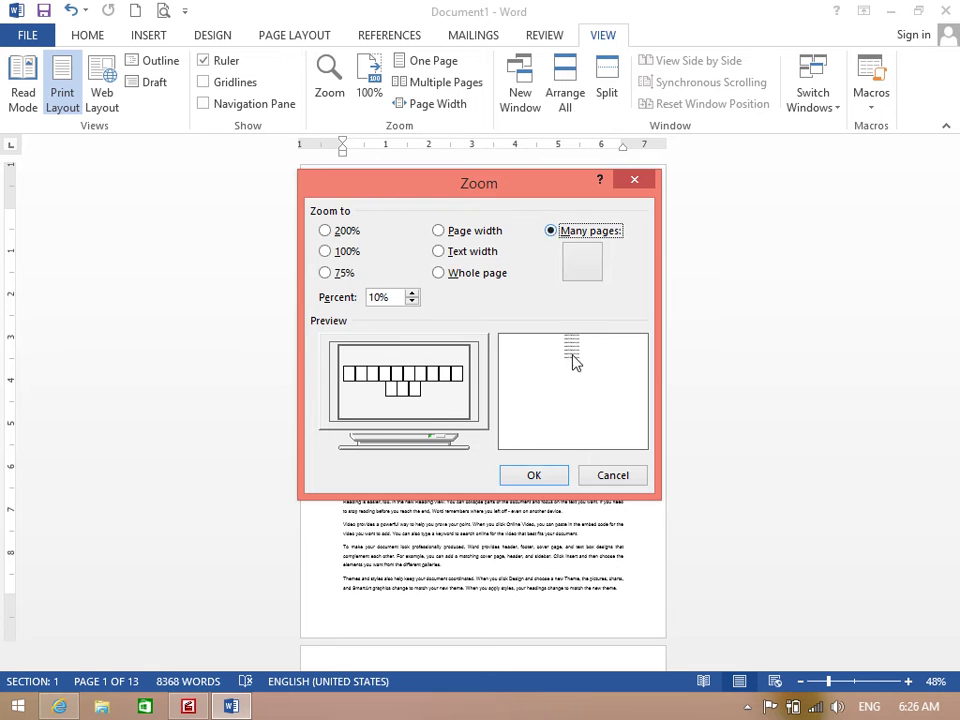
click(552, 478)
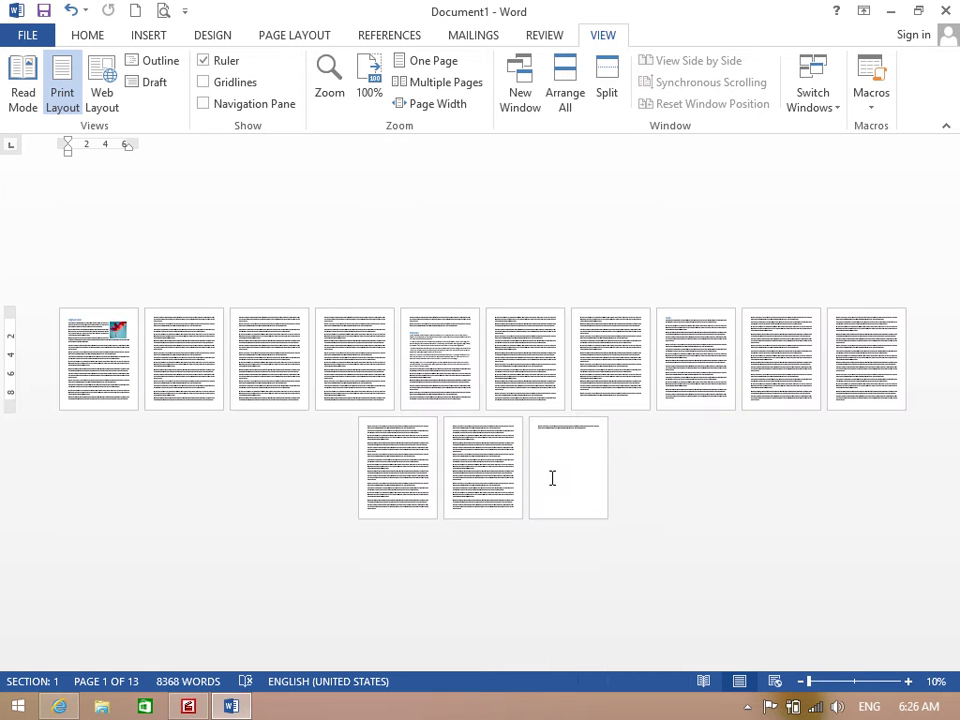
click(375, 82)
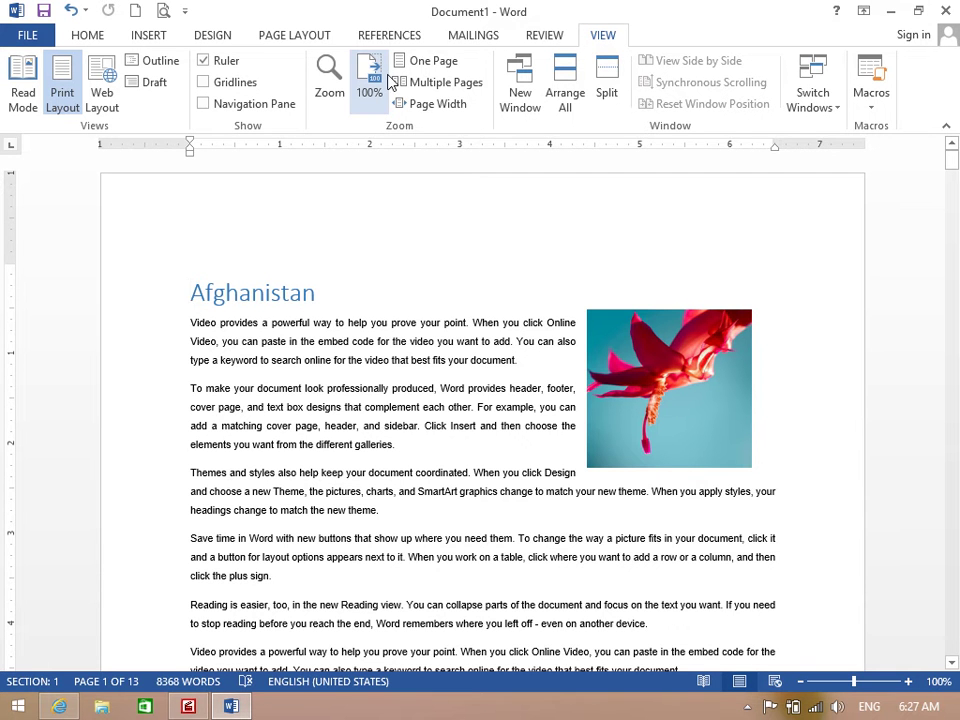
click(422, 61)
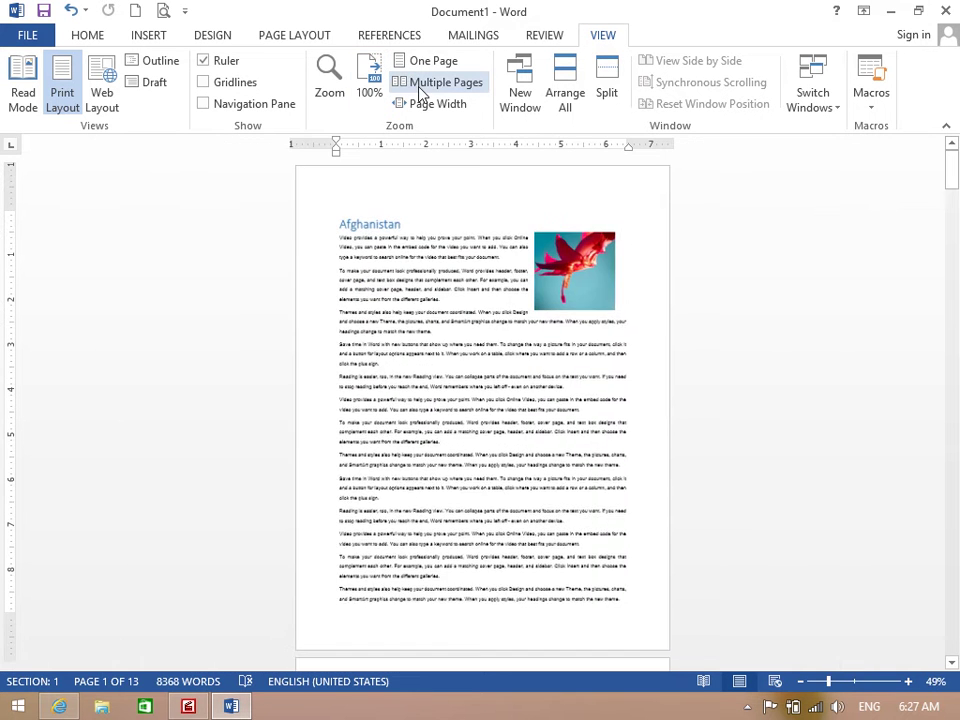
click(422, 86)
click(426, 111)
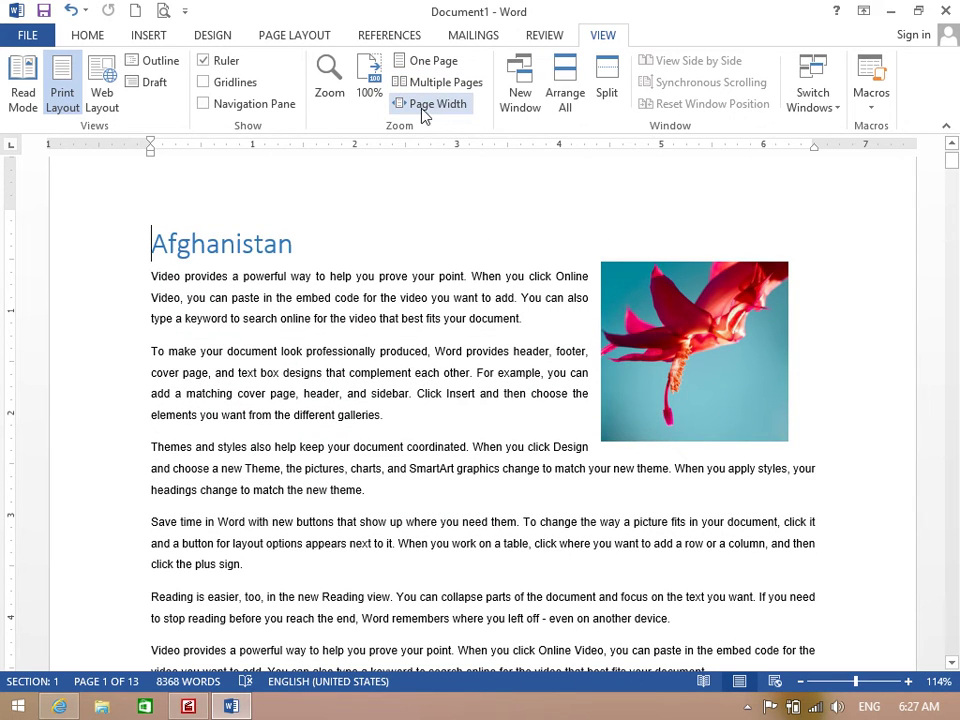
click(369, 88)
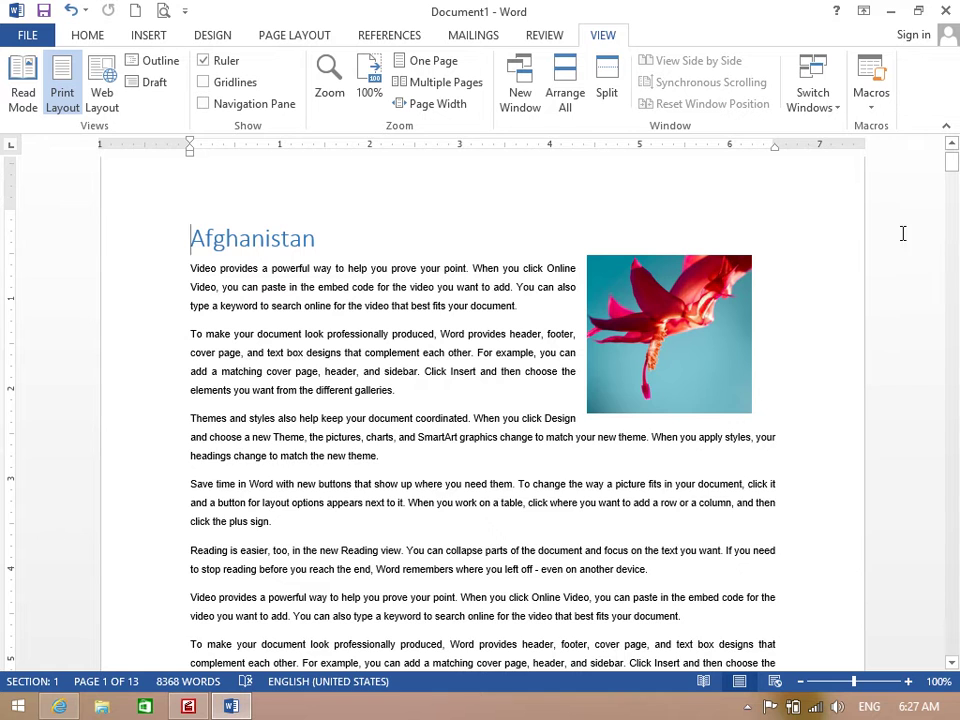
scroll(880, 236, up, 1)
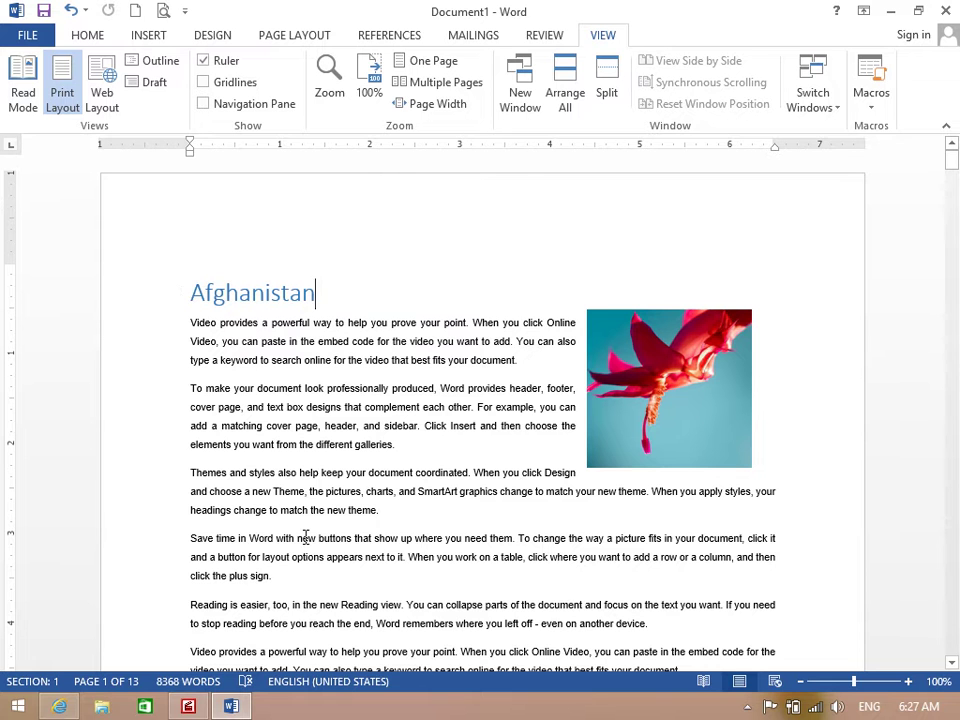
- Open a second window on the document and bring Document1:1 to the front
click(527, 104)
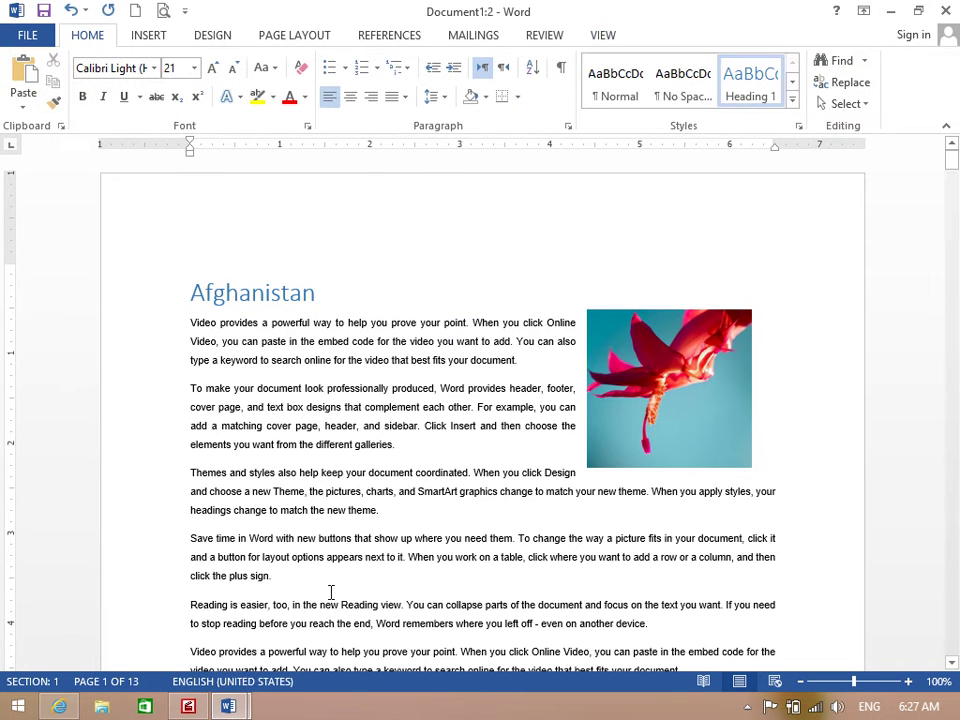
mouse_move(245, 707)
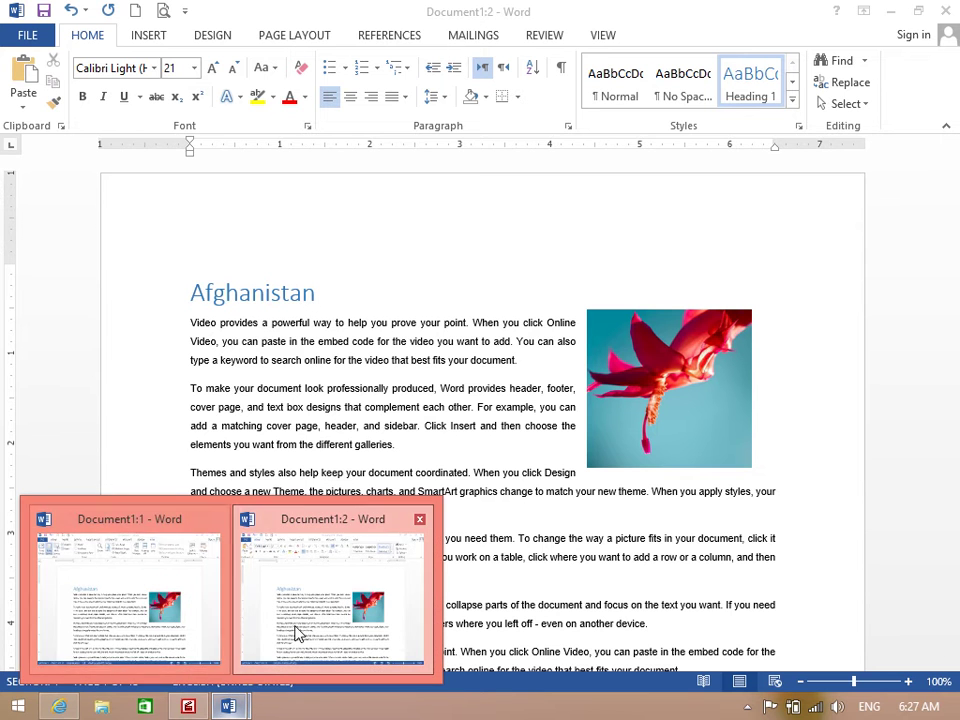
click(160, 598)
- Make the first two body paragraphs red and bold in Document1:1
drag(410, 445, 190, 332)
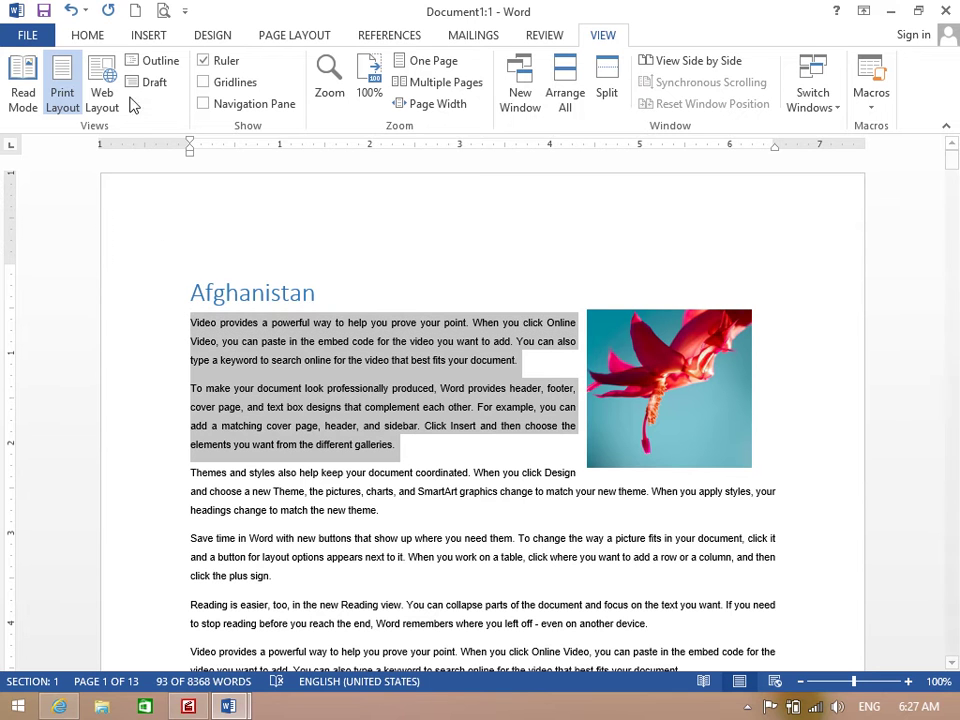
click(100, 37)
click(289, 97)
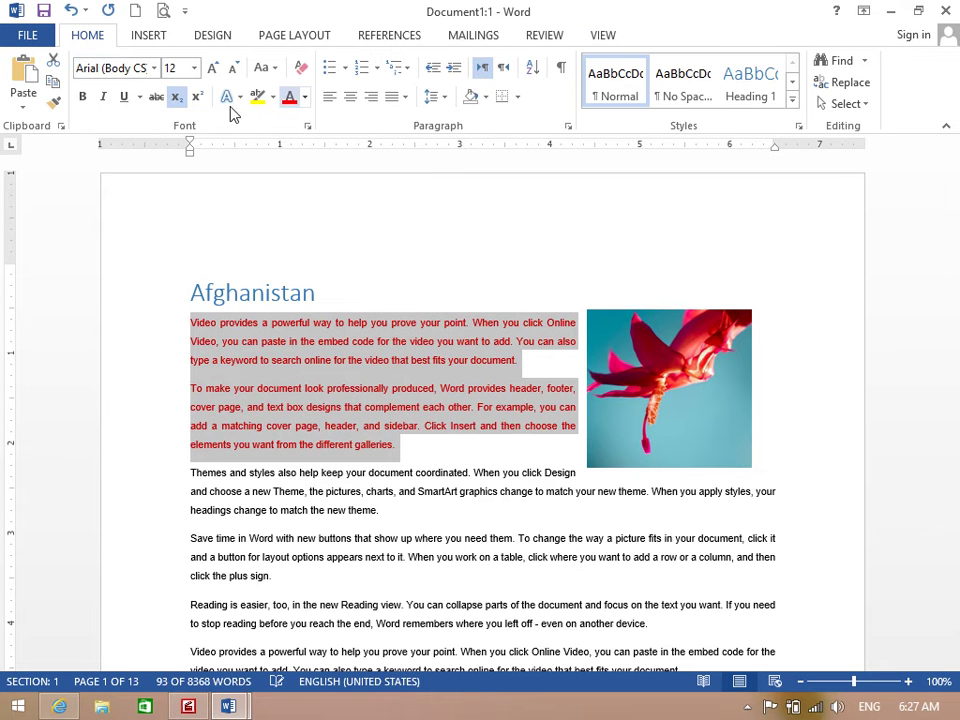
click(83, 97)
click(321, 435)
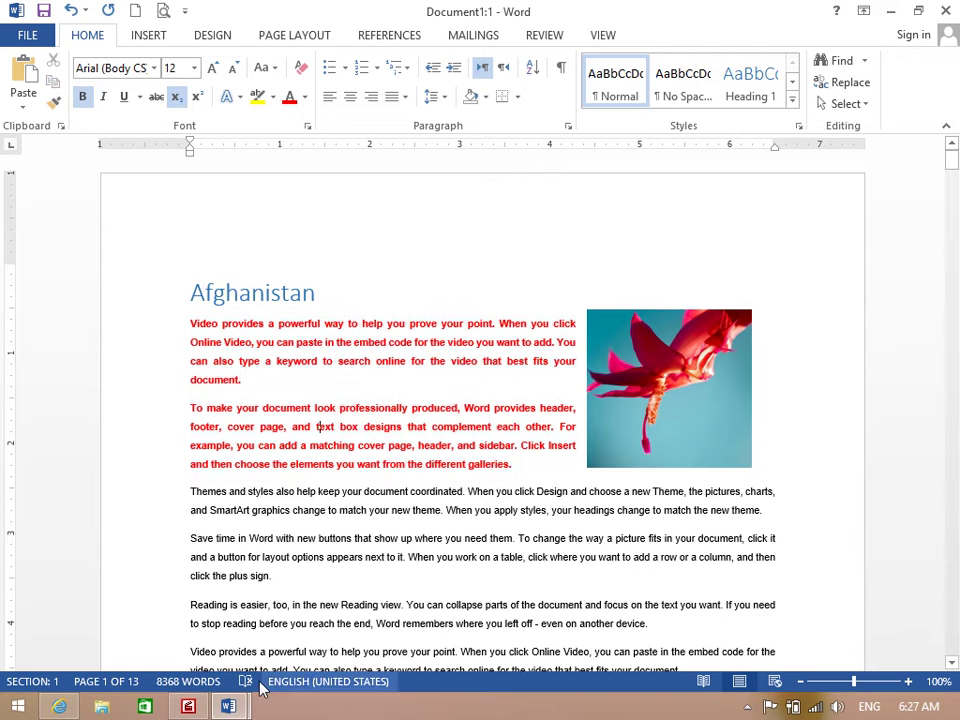
- Switch to Document1:2 and tile both windows with Arrange All
mouse_move(238, 706)
click(403, 609)
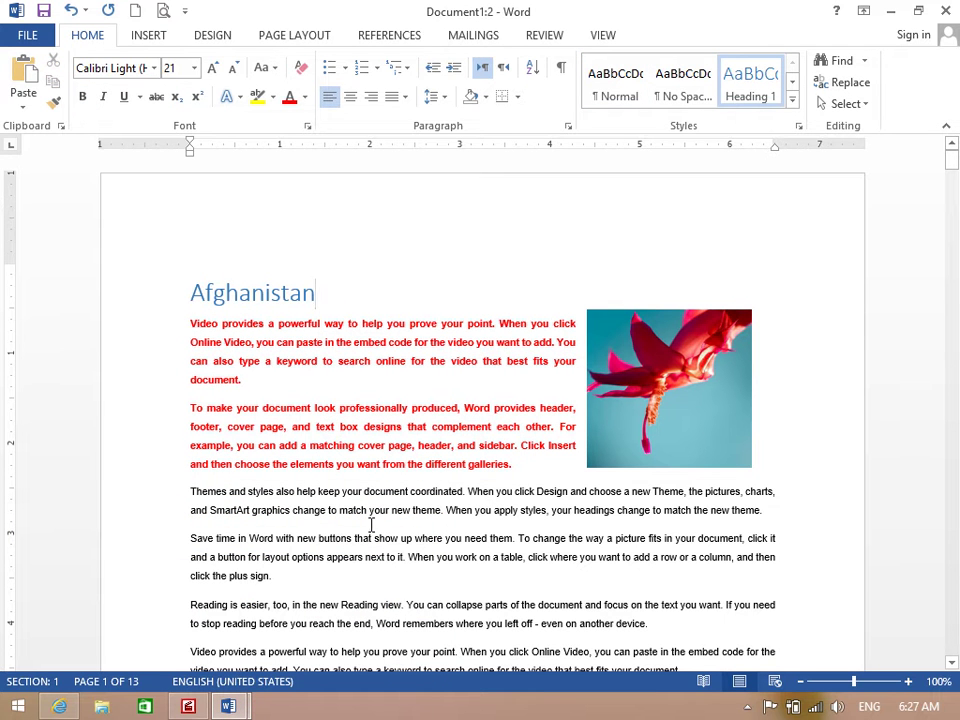
click(604, 40)
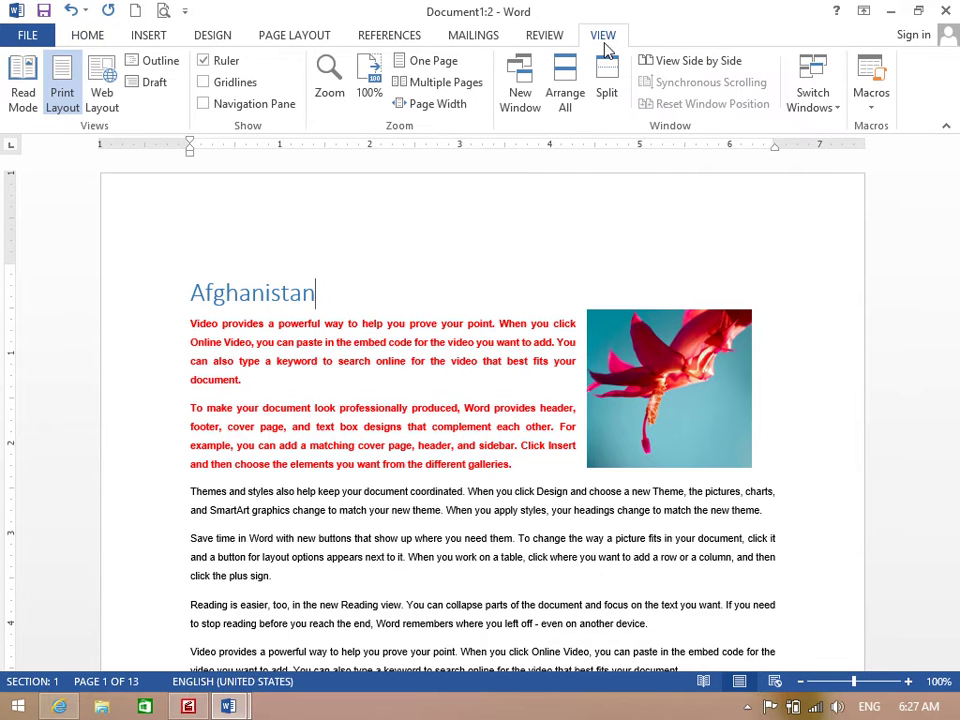
click(565, 110)
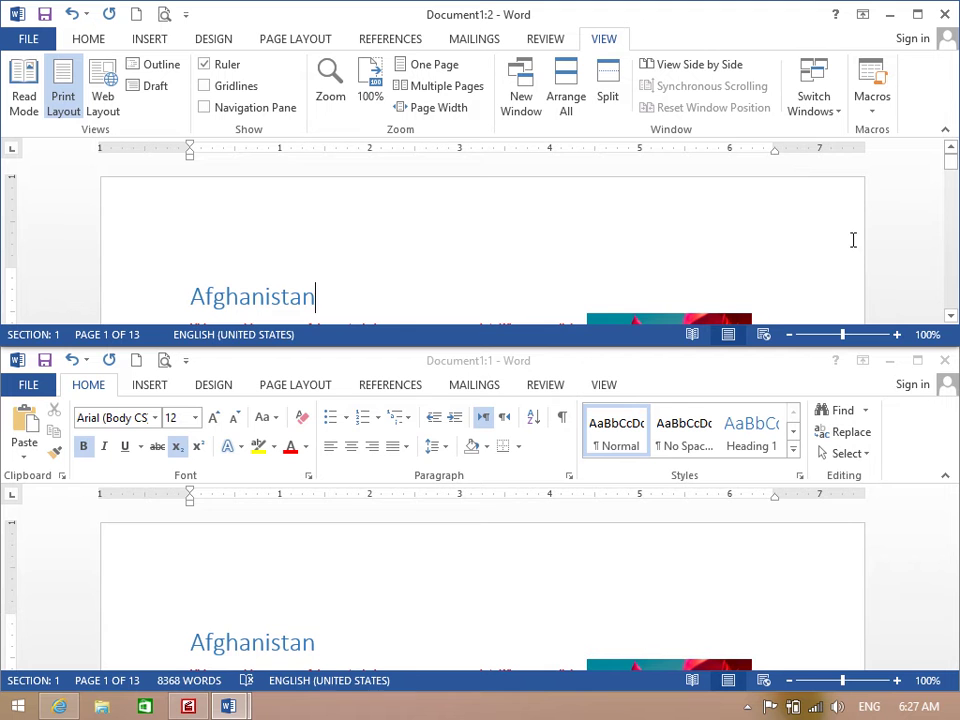
- Maximize Document1:2, then bring Document1:1 forward and maximize it as well
click(953, 515)
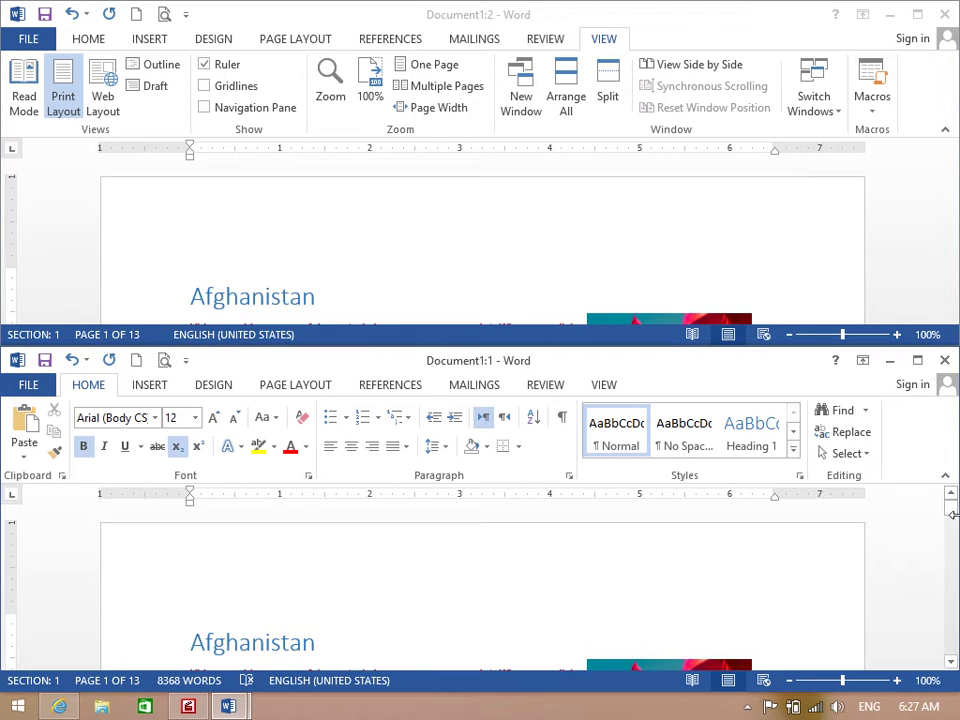
drag(953, 510, 953, 343)
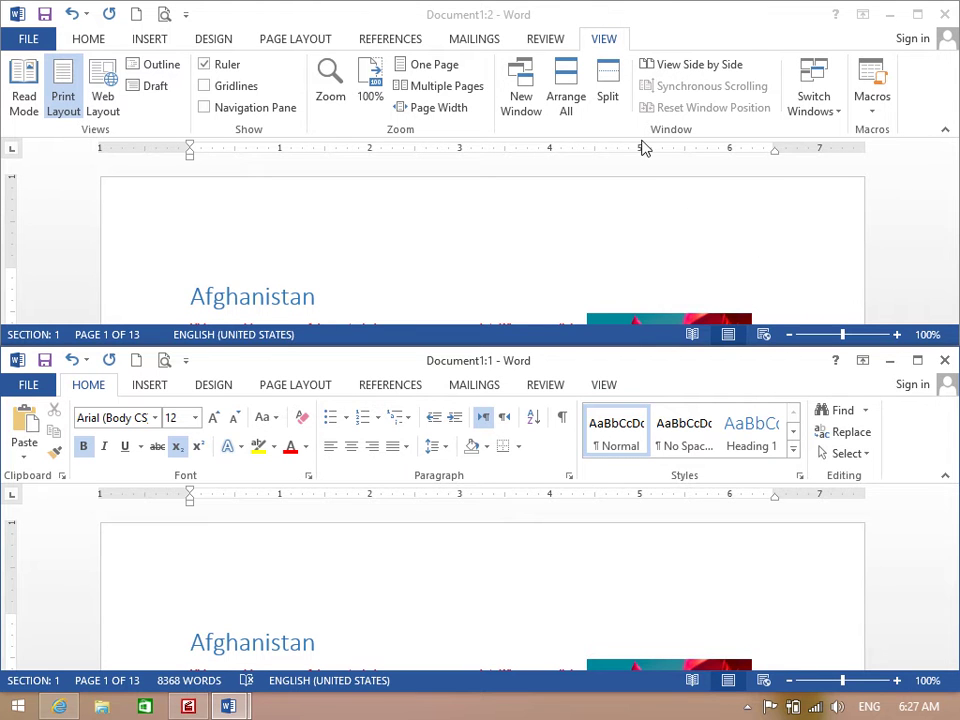
click(566, 105)
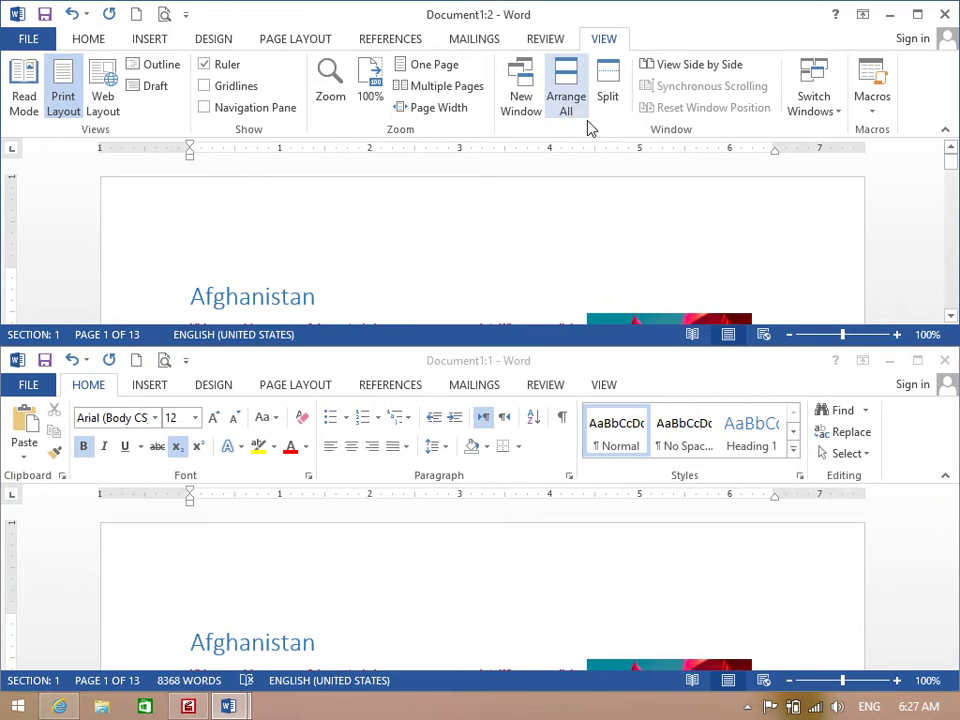
click(917, 14)
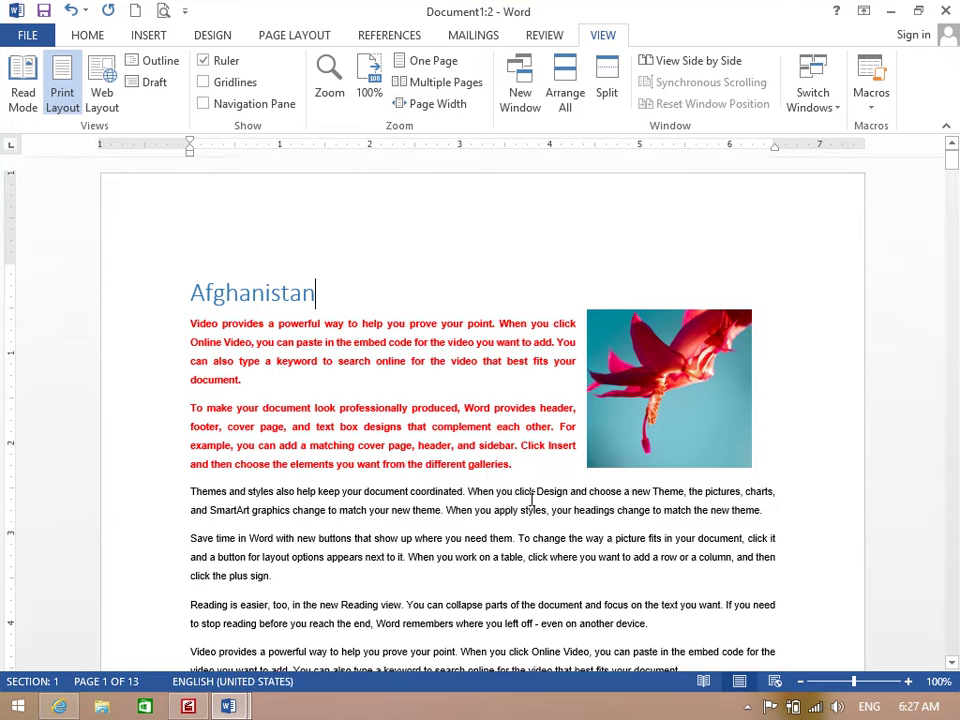
mouse_move(232, 707)
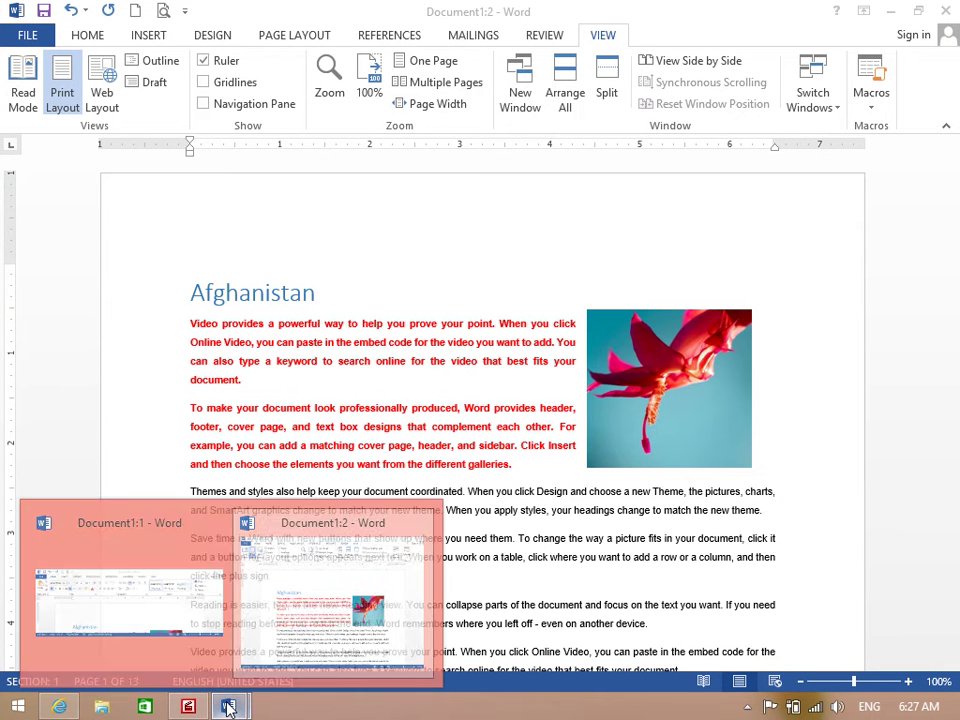
click(199, 611)
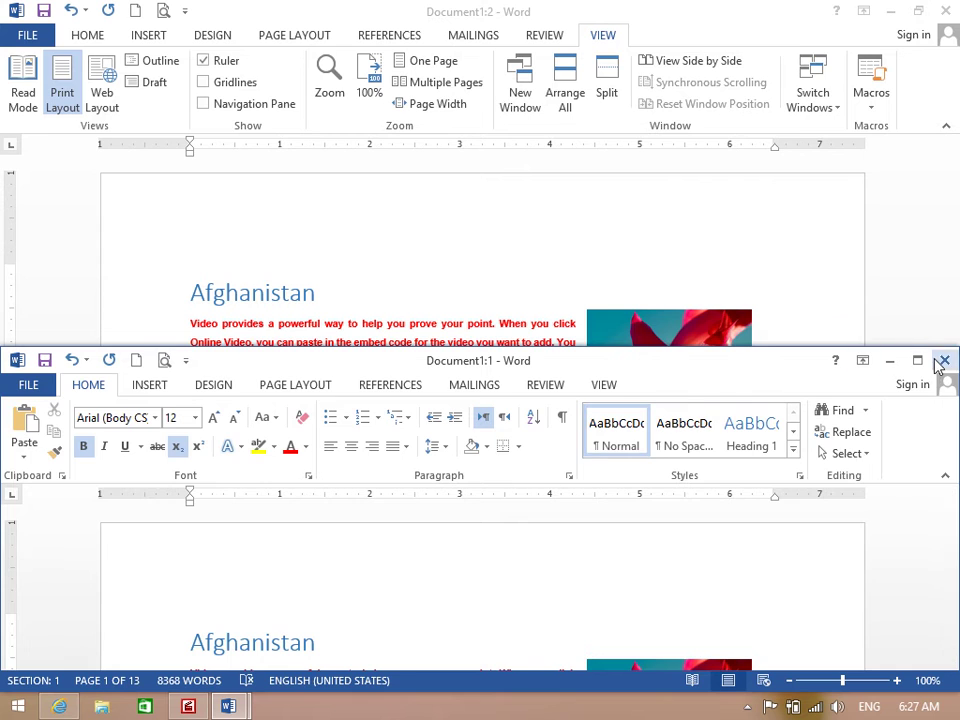
click(917, 359)
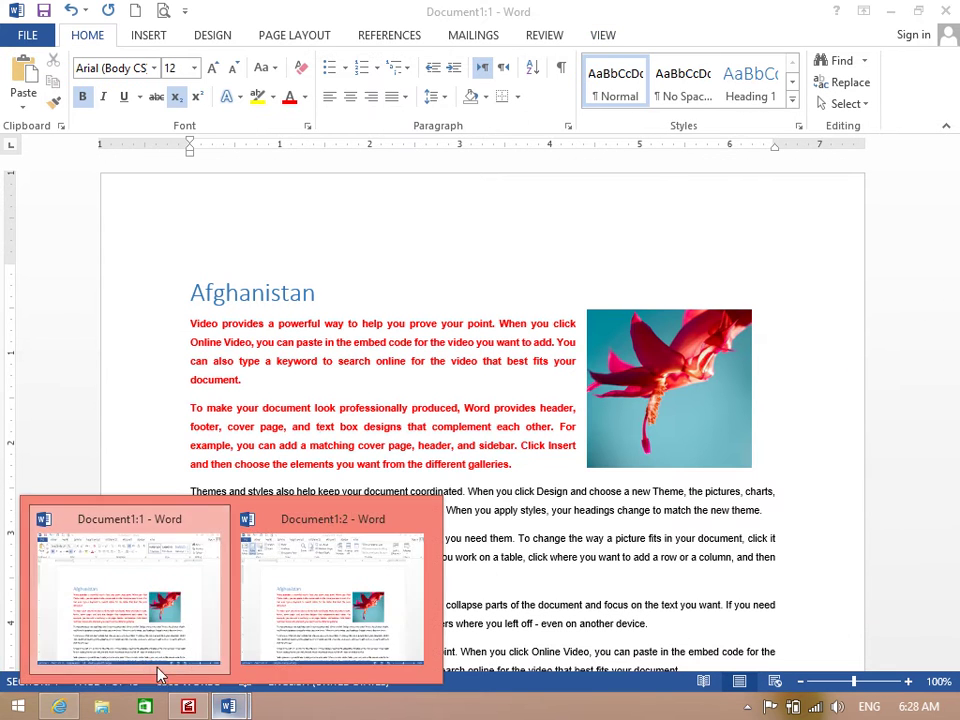
- Insert an empty paragraph after the red text
click(606, 36)
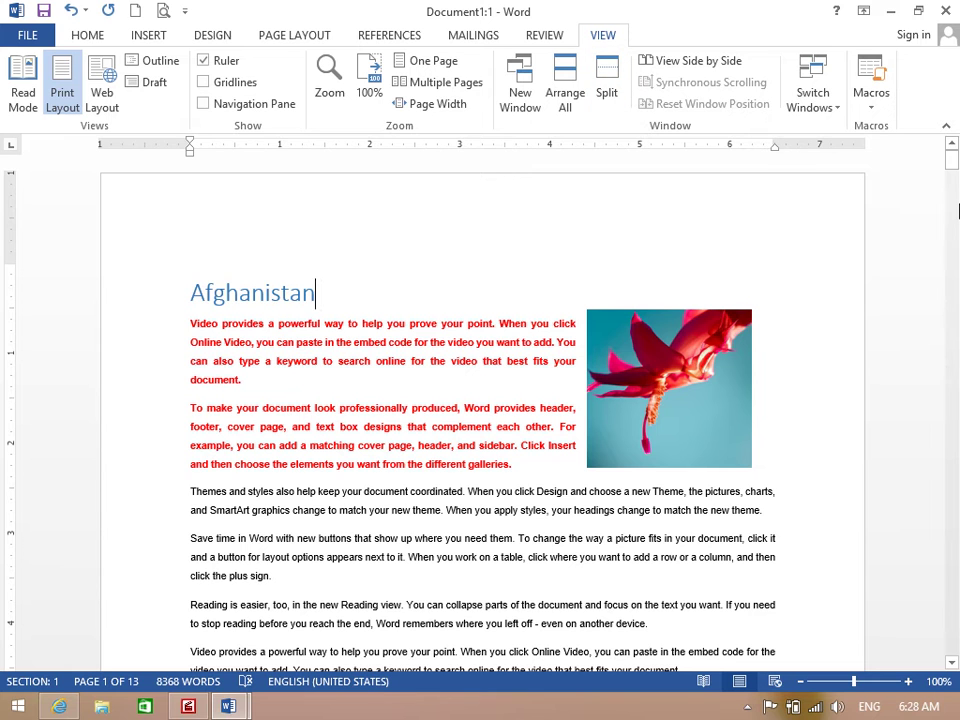
drag(953, 170, 954, 172)
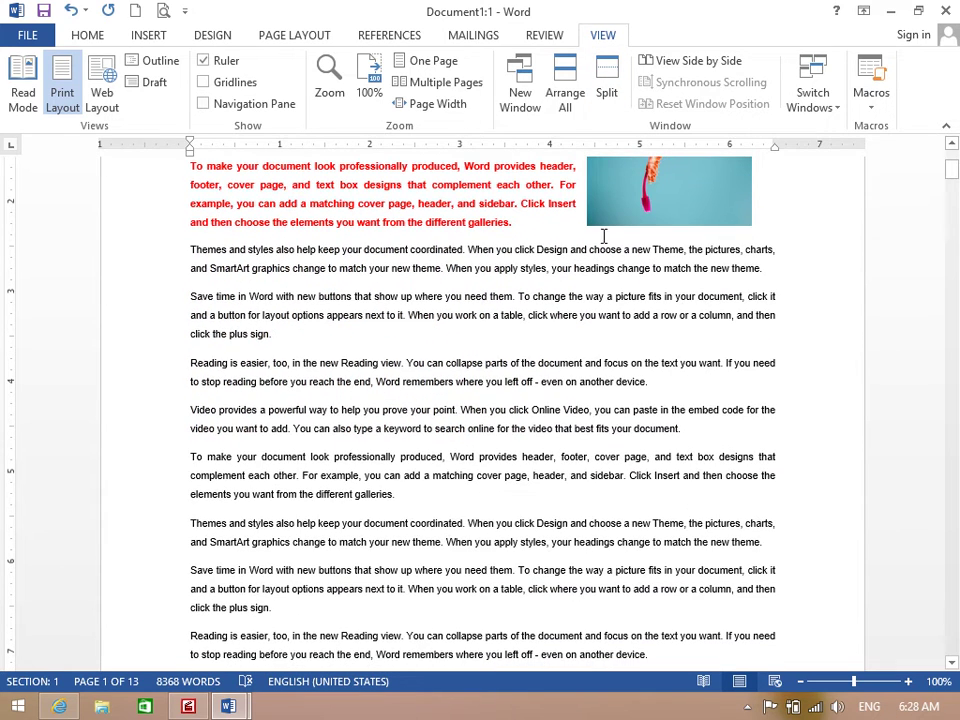
key(Return)
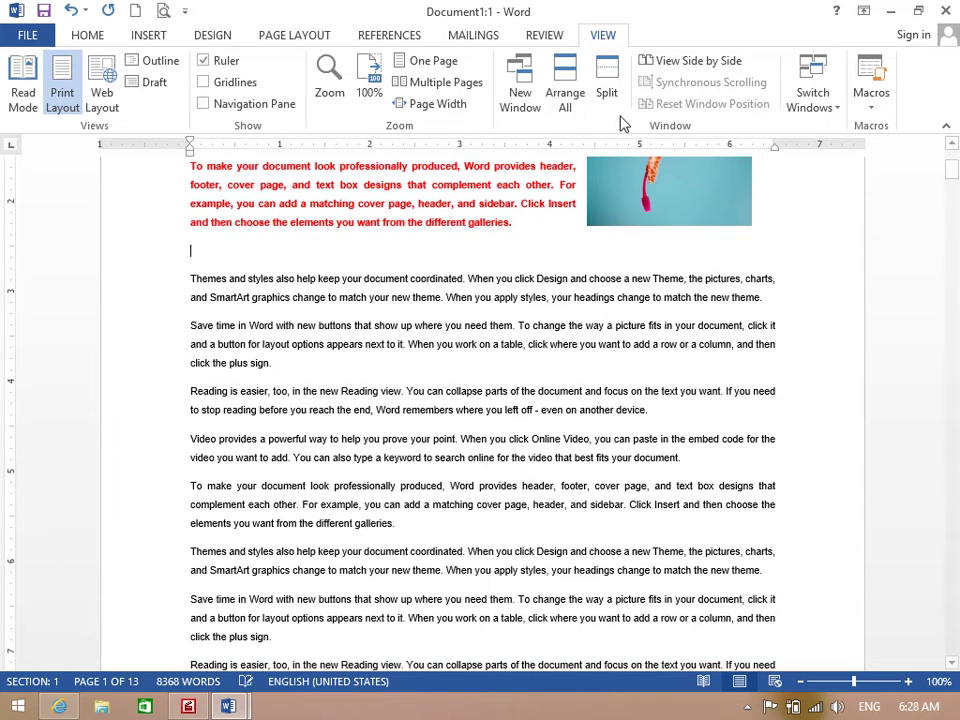
- Split the document into two panes, resize and scroll them, then remove the split
click(607, 94)
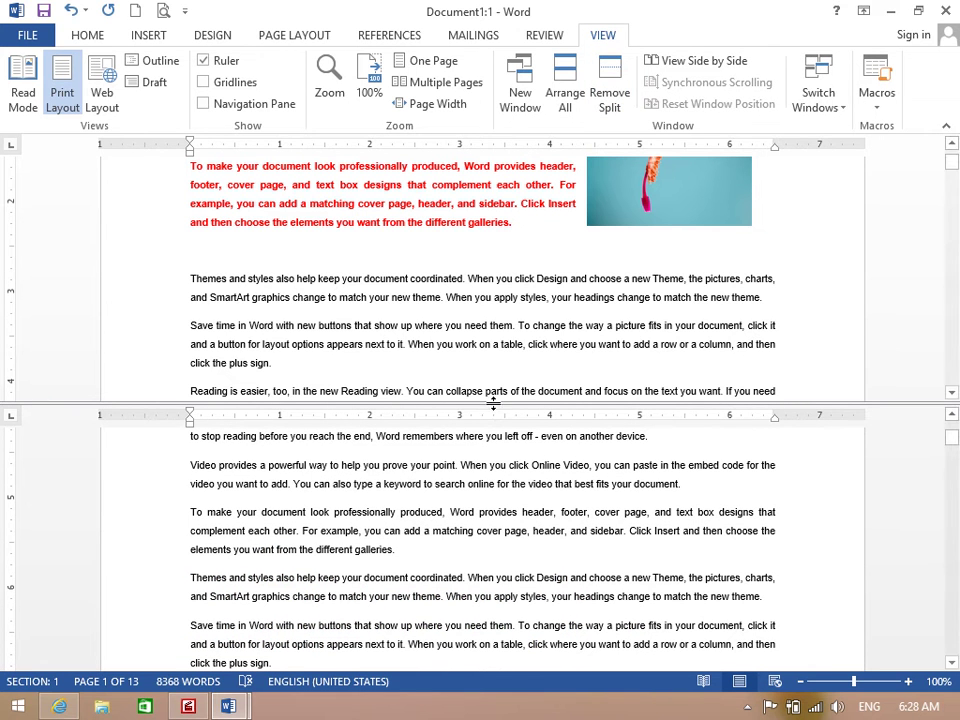
drag(493, 403, 429, 258)
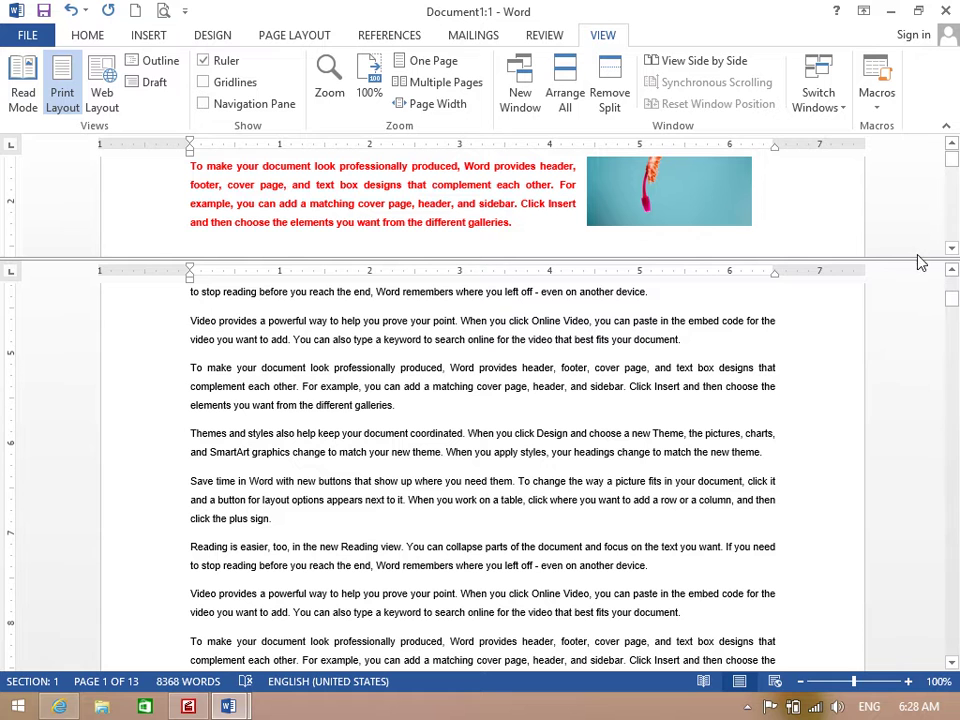
mouse_move(951, 159)
mouse_down()
mouse_move(952, 171)
mouse_move(953, 147)
mouse_up()
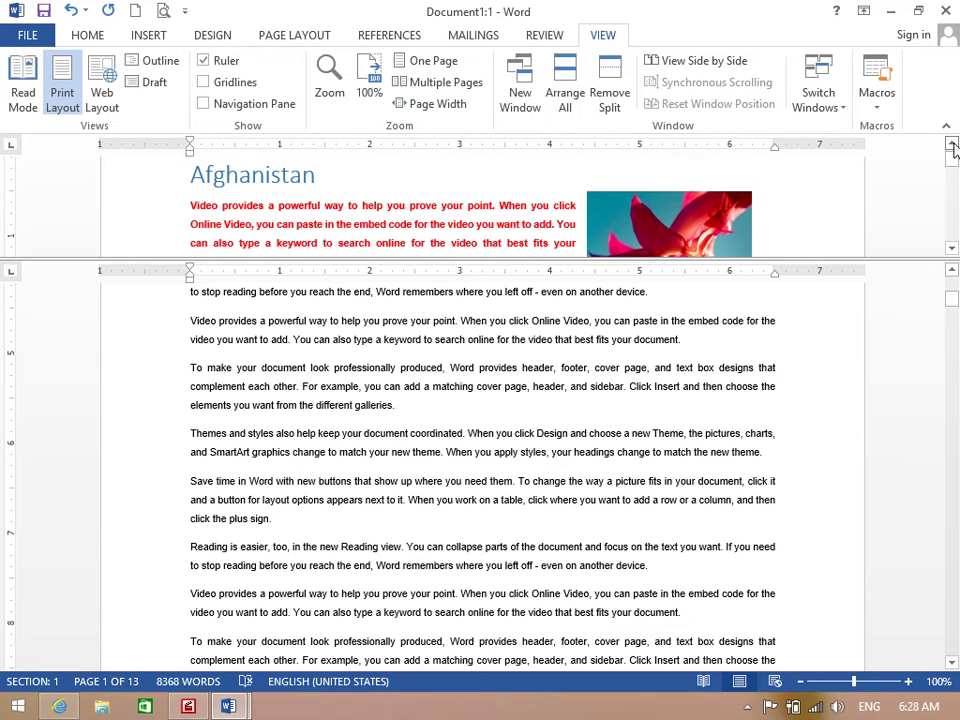
mouse_move(952, 298)
mouse_down()
mouse_move(952, 648)
mouse_move(929, 568)
mouse_up()
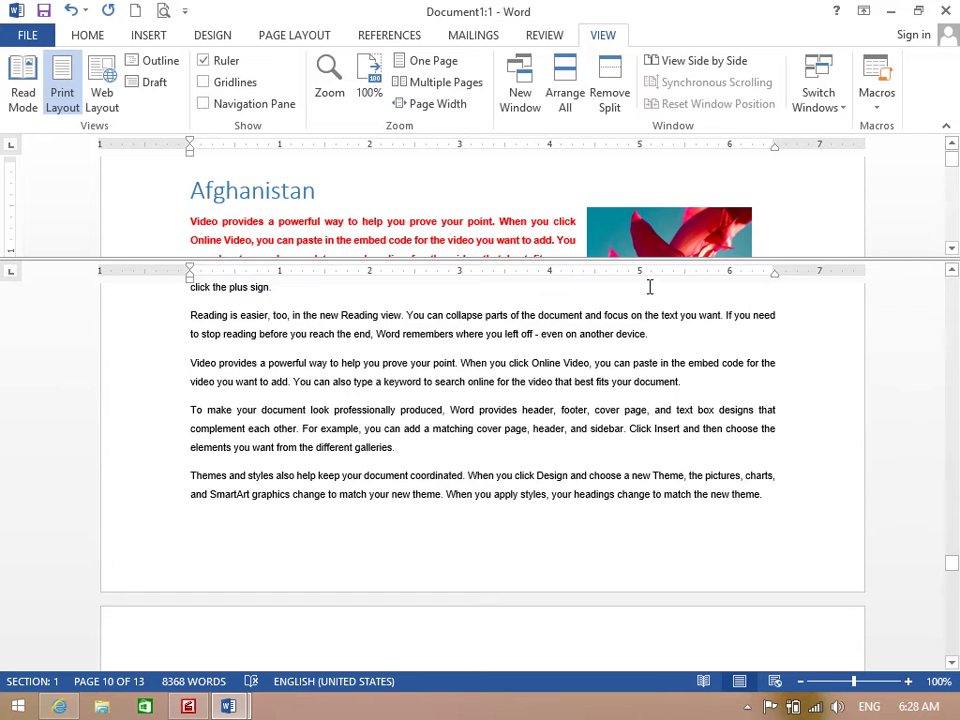
click(620, 98)
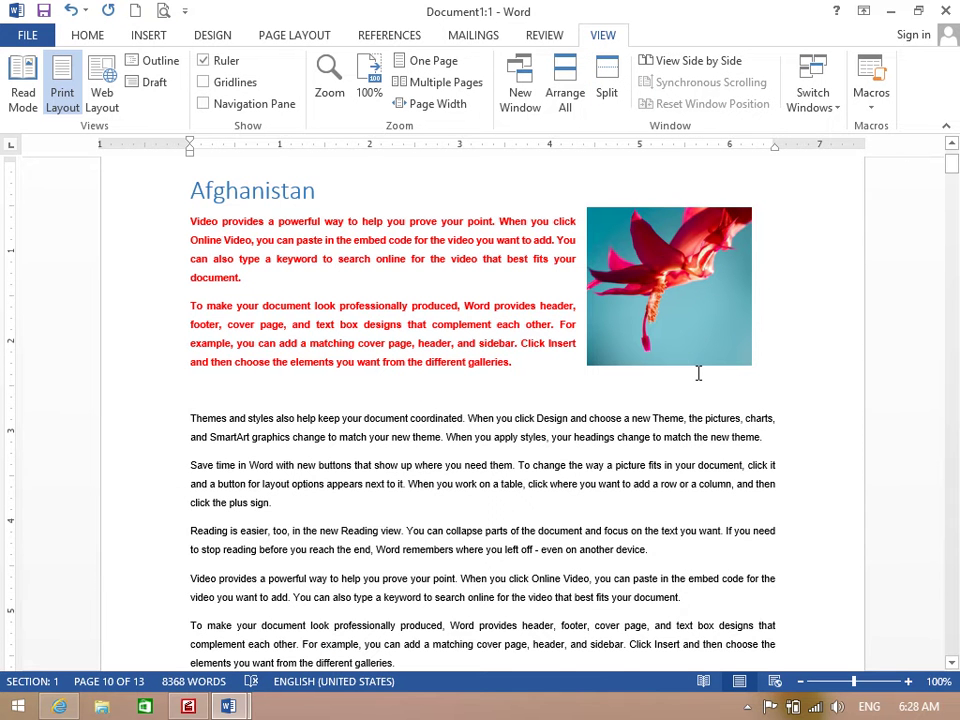
mouse_move(953, 165)
mouse_down()
mouse_move(953, 173)
mouse_move(958, 66)
mouse_up()
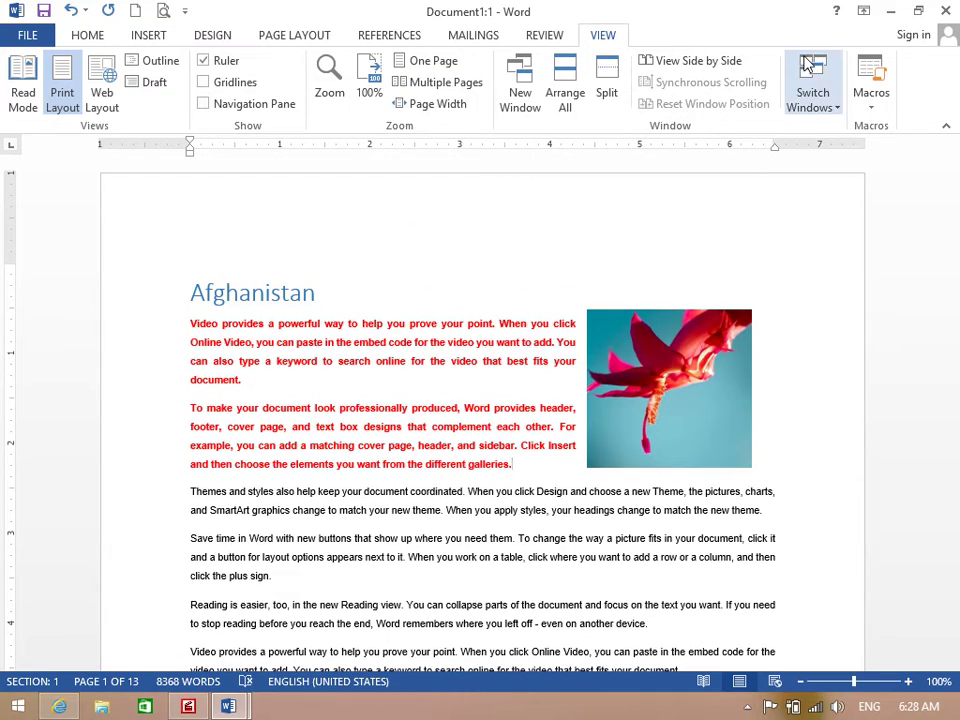
- Bring Document1:1 forward and view both windows side by side
mouse_move(228, 706)
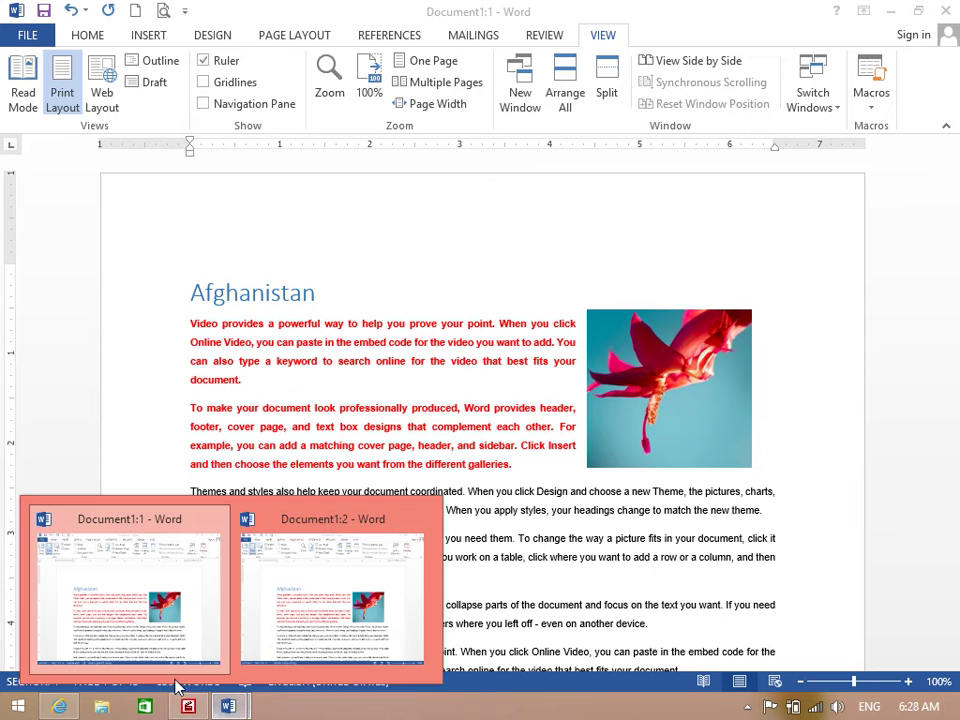
click(128, 590)
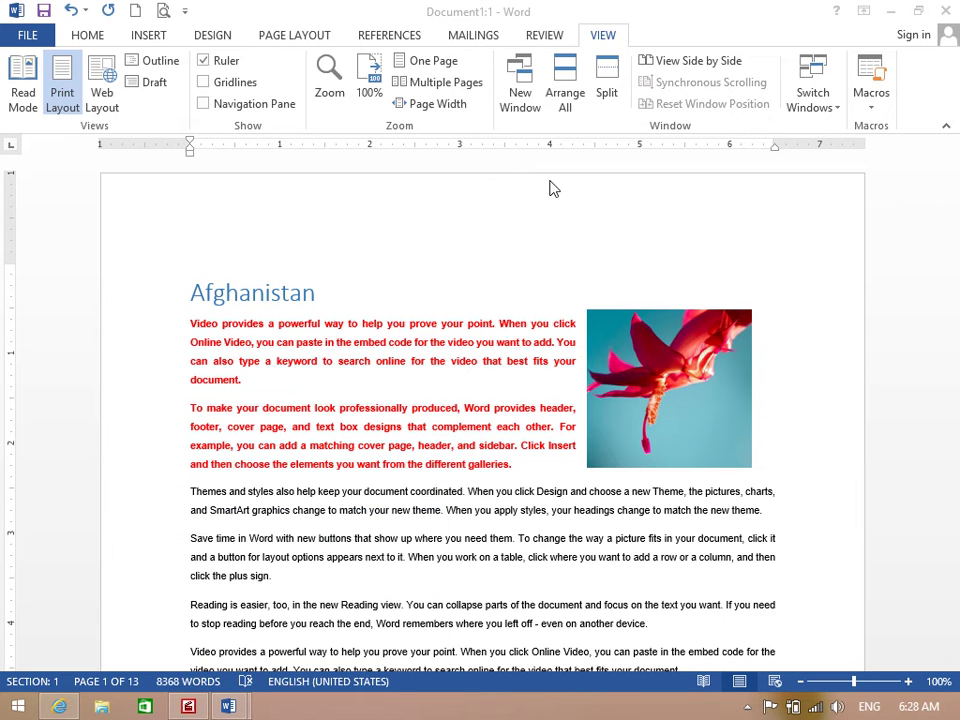
click(680, 61)
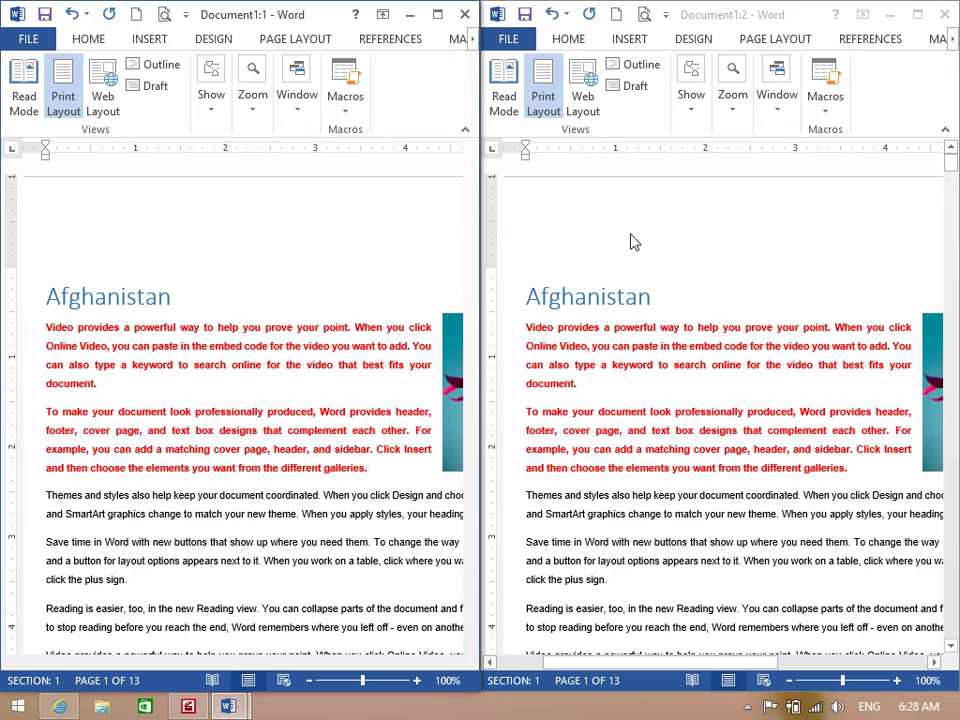
- Scroll the paired windows, turning Synchronous Scrolling off and back on
drag(474, 175, 498, 125)
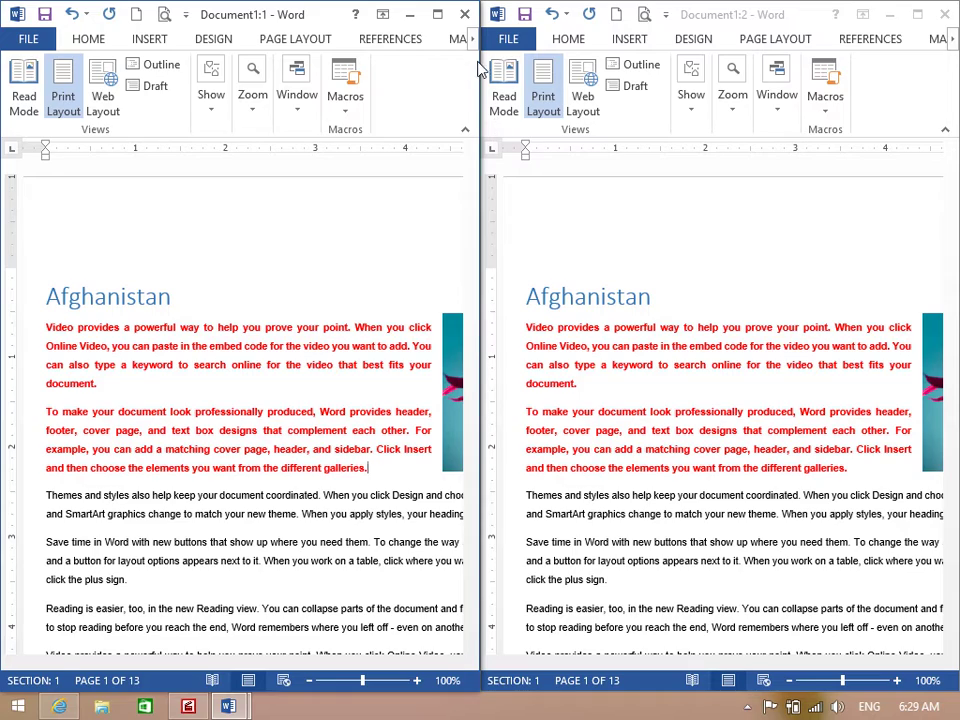
drag(476, 171, 478, 143)
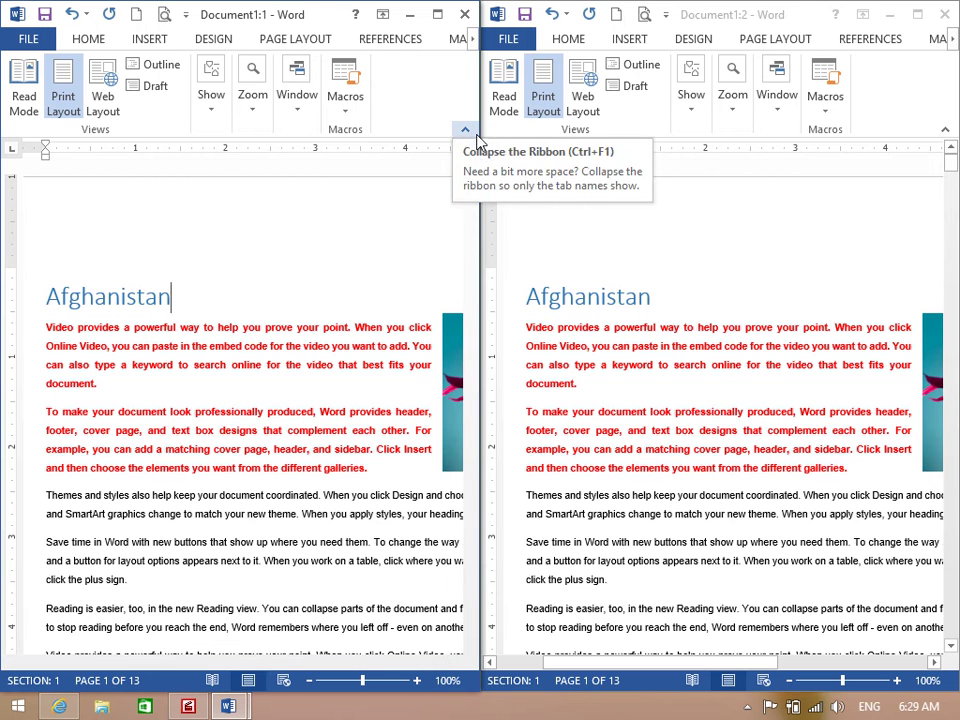
click(290, 113)
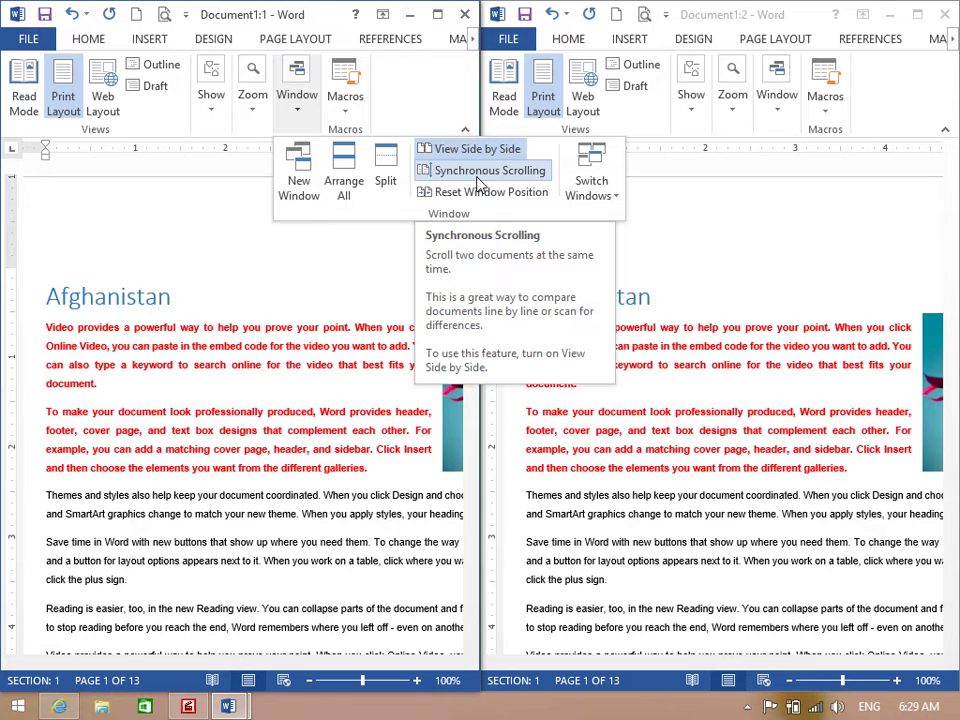
click(439, 221)
mouse_move(470, 171)
mouse_down()
mouse_move(474, 303)
mouse_move(476, 163)
mouse_up()
click(298, 98)
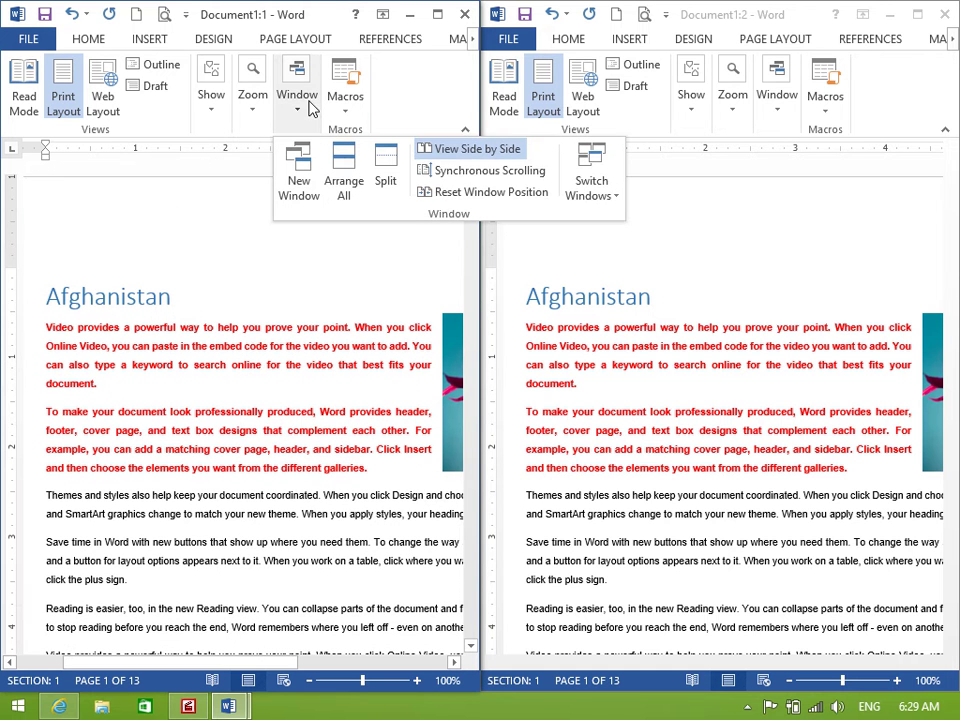
click(455, 172)
click(353, 245)
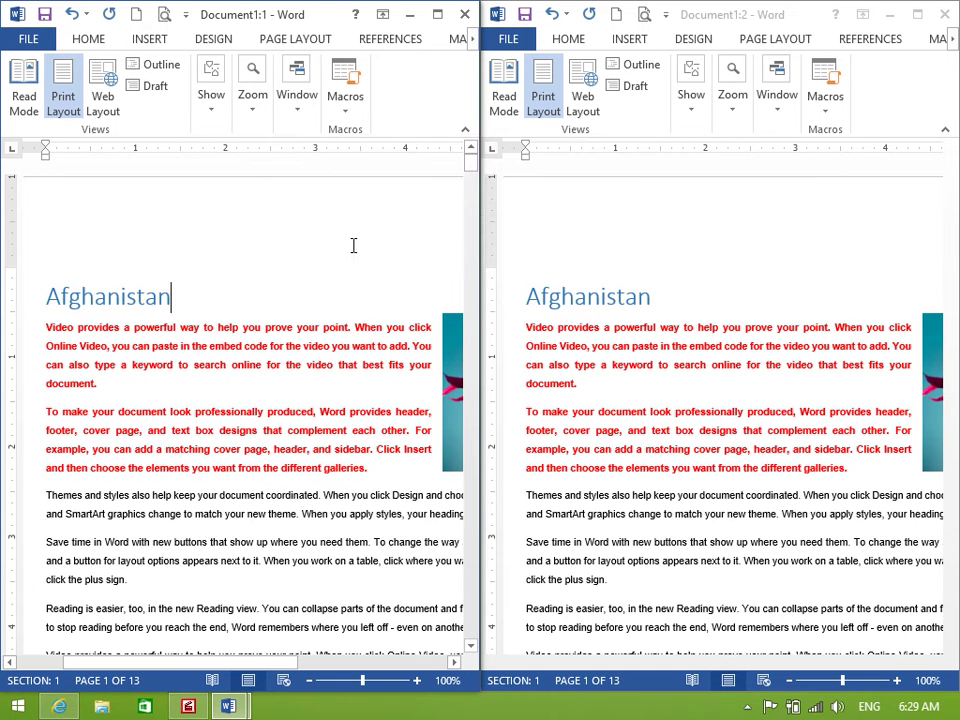
mouse_move(470, 178)
mouse_down()
mouse_move(478, 325)
mouse_move(446, 122)
mouse_up()
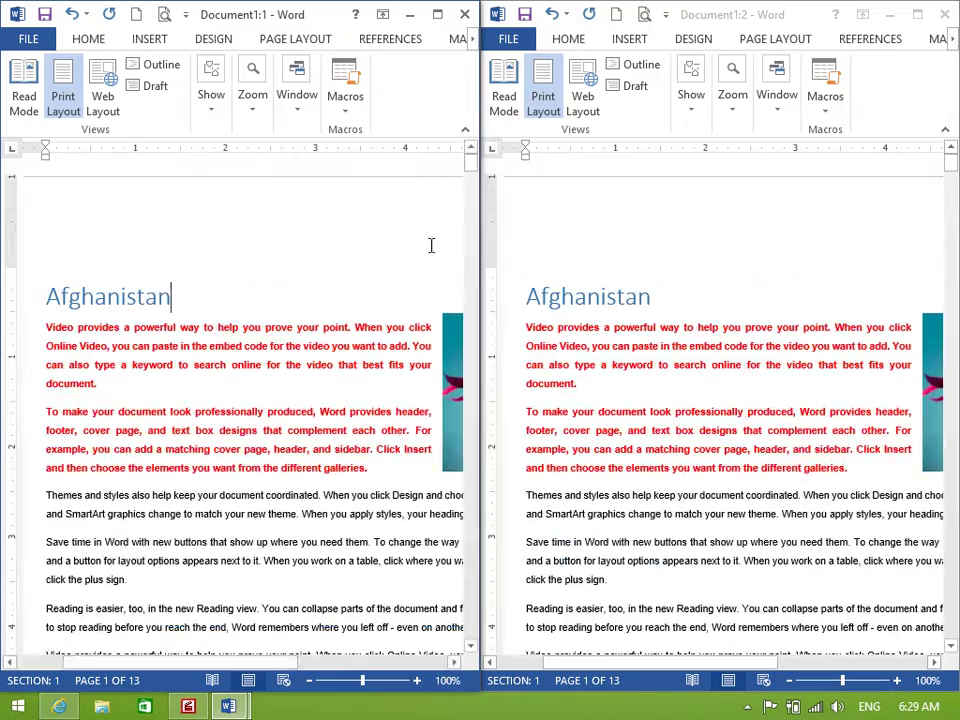
- Narrow the left window, reset both to equal widths, then turn off View Side by Side
drag(479, 224, 343, 241)
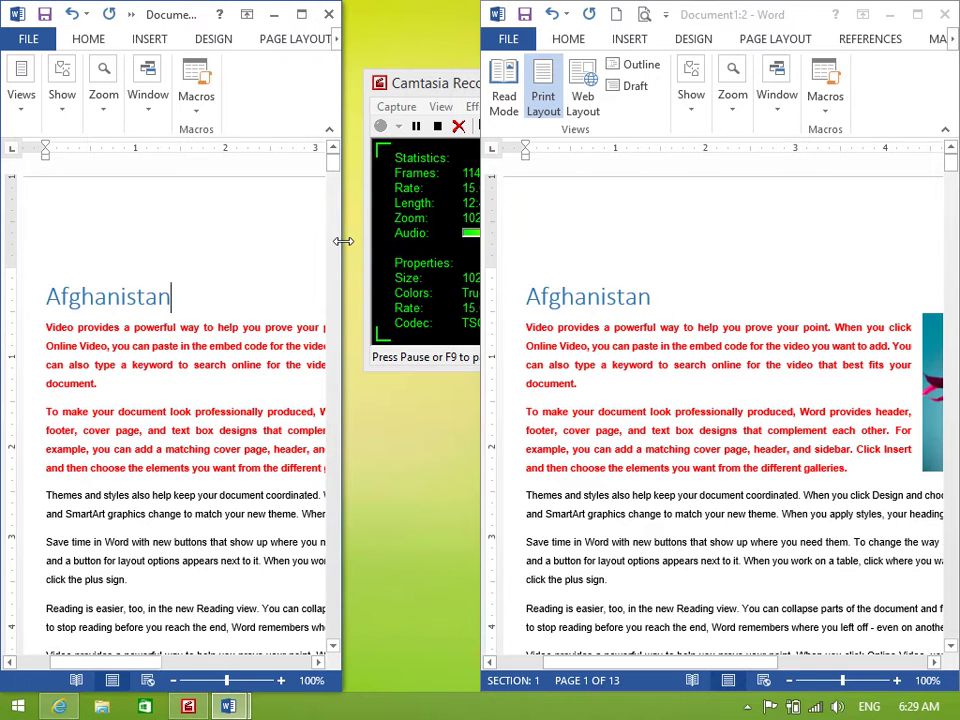
click(145, 105)
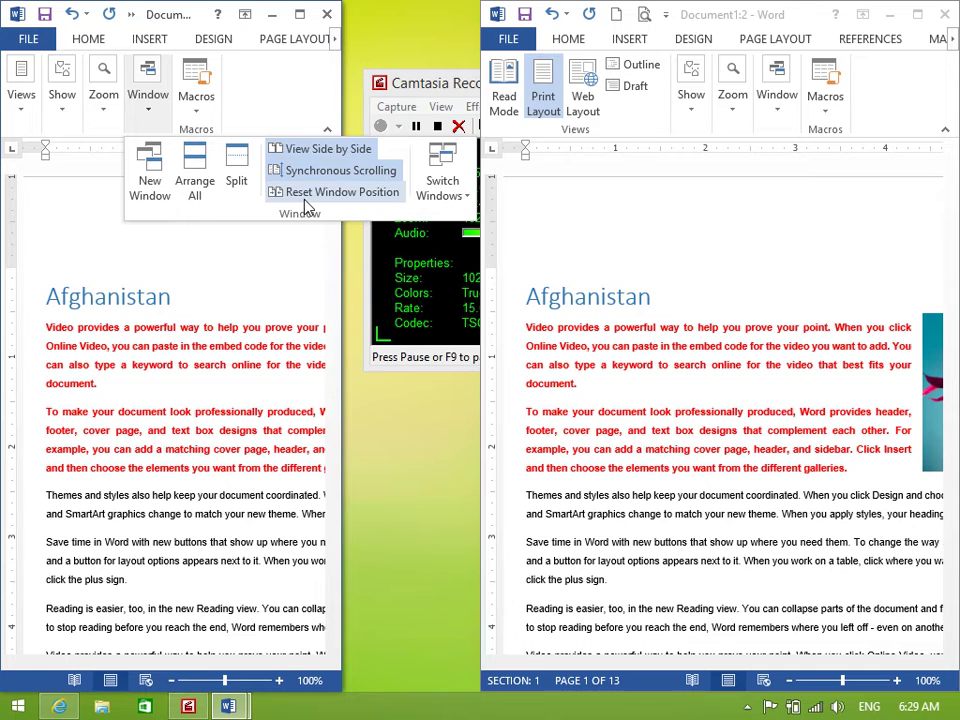
click(305, 193)
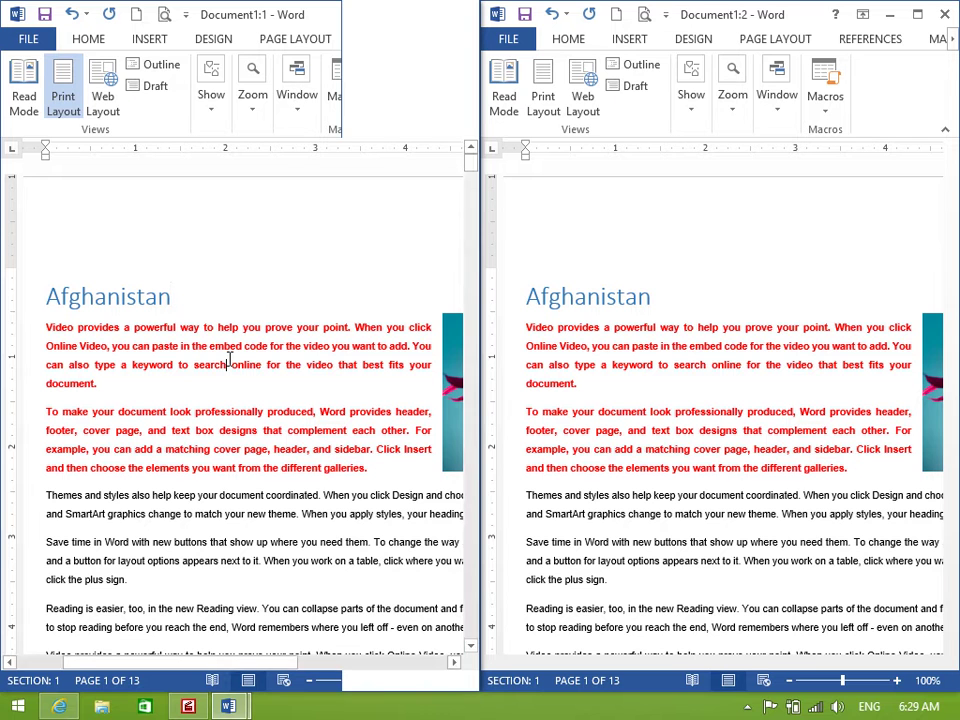
click(785, 95)
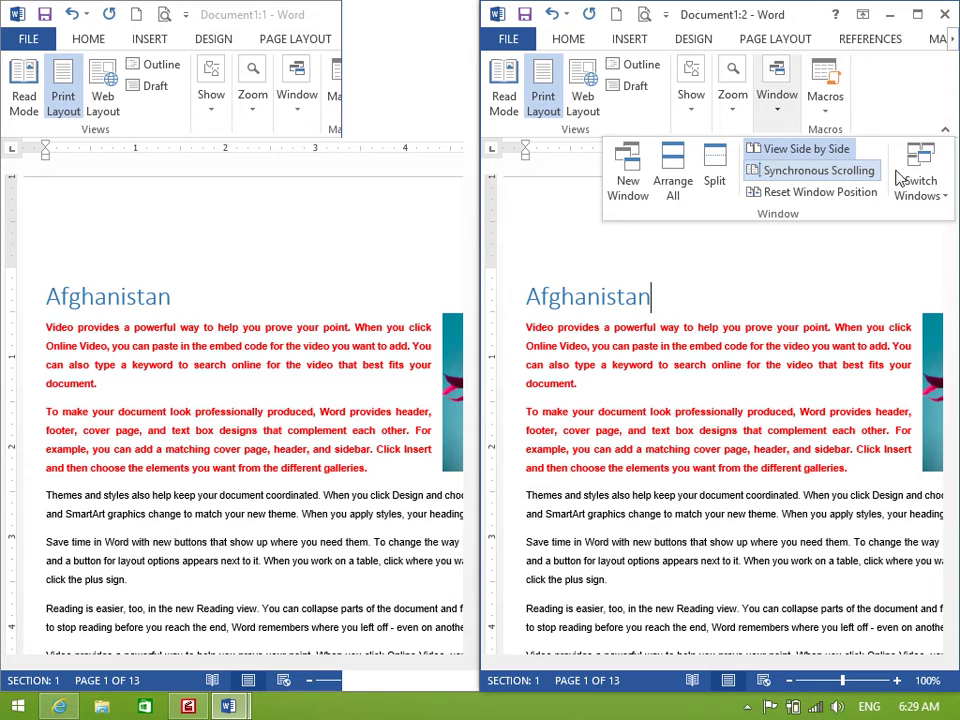
click(772, 148)
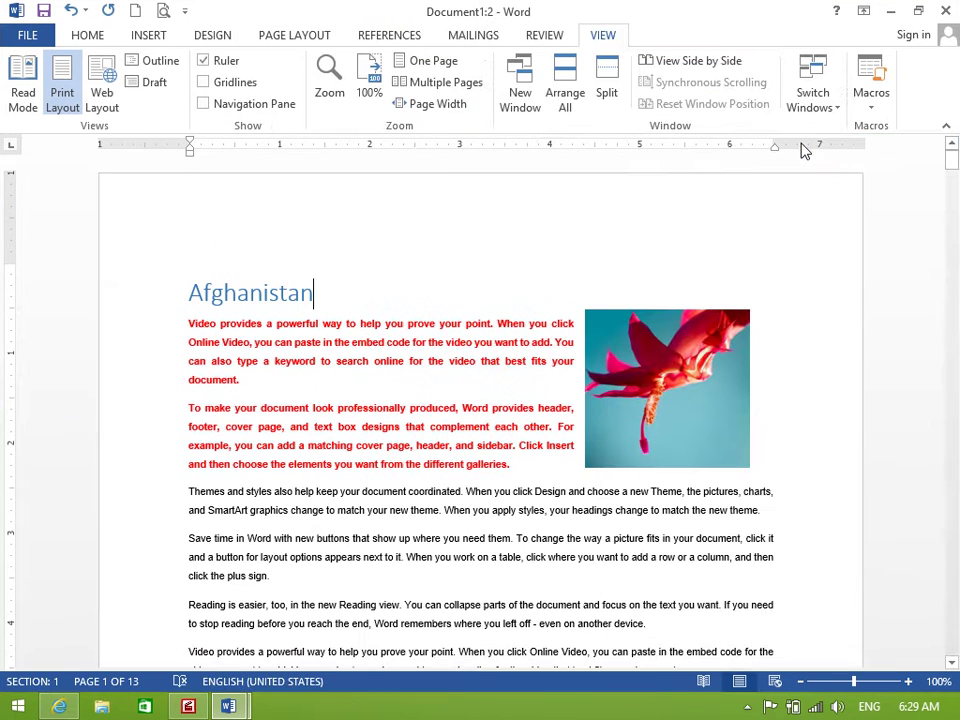
- Bring Document1:1 forward and use Switch Windows to go to Document1:2 and back
mouse_move(230, 706)
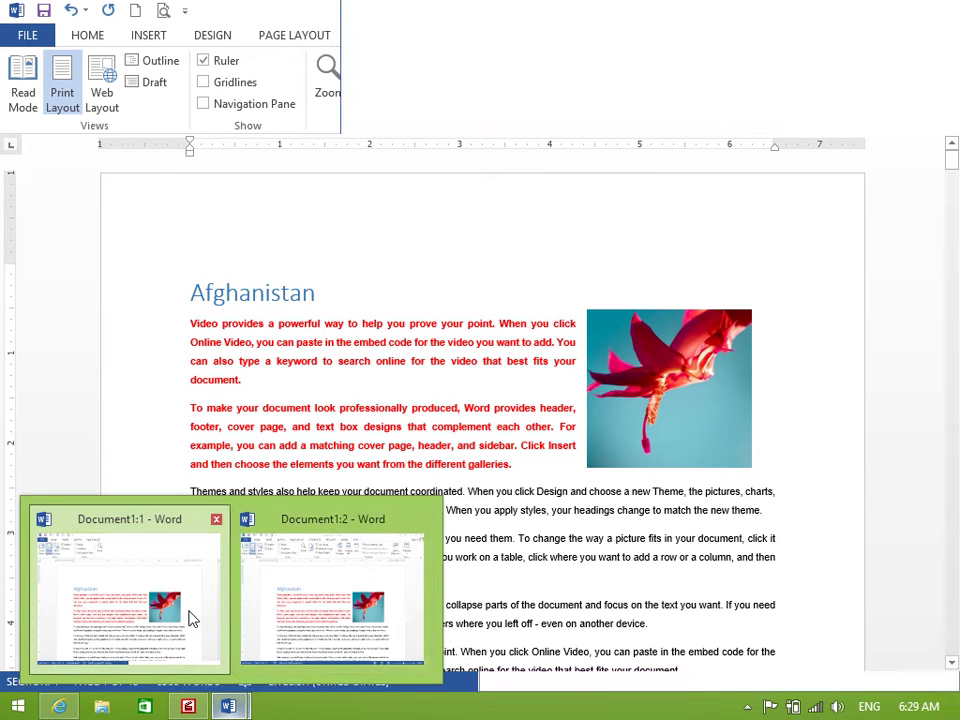
click(193, 617)
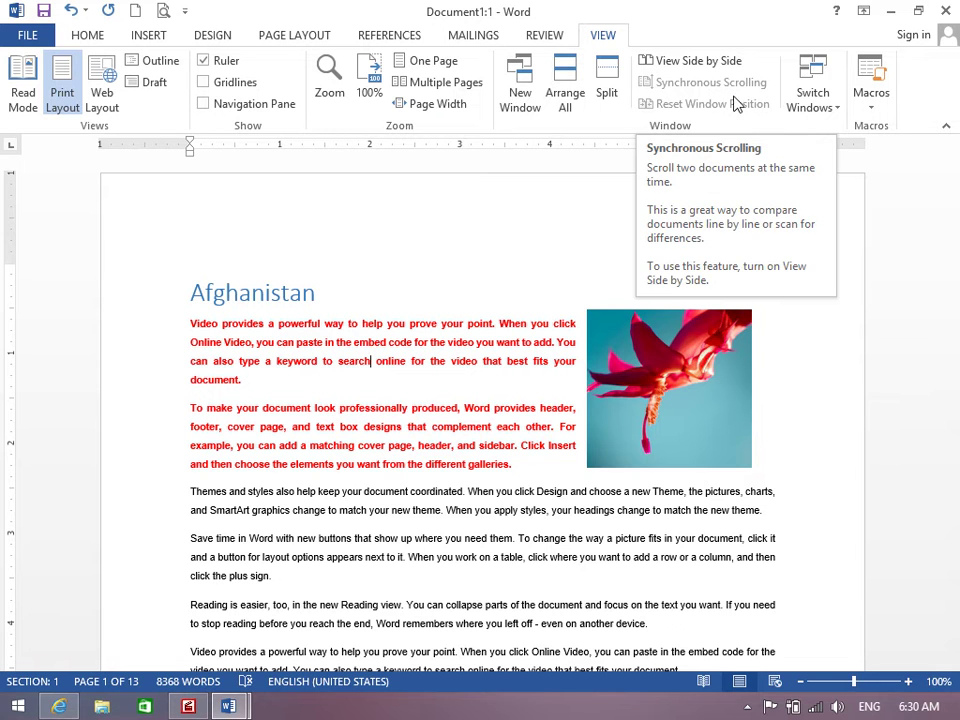
click(813, 92)
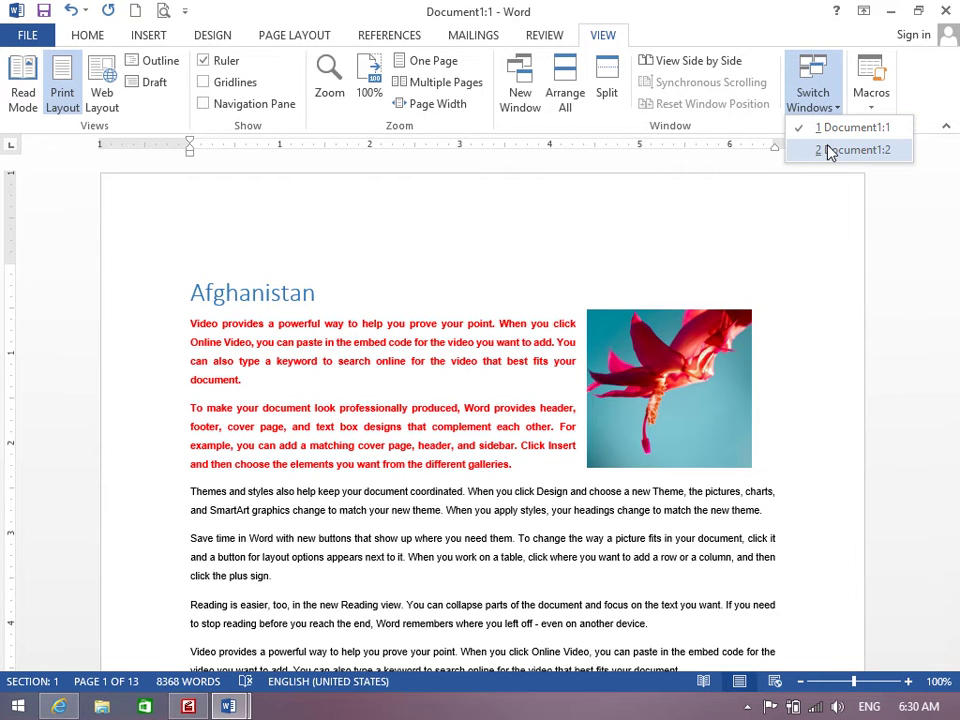
click(829, 150)
click(815, 95)
click(829, 128)
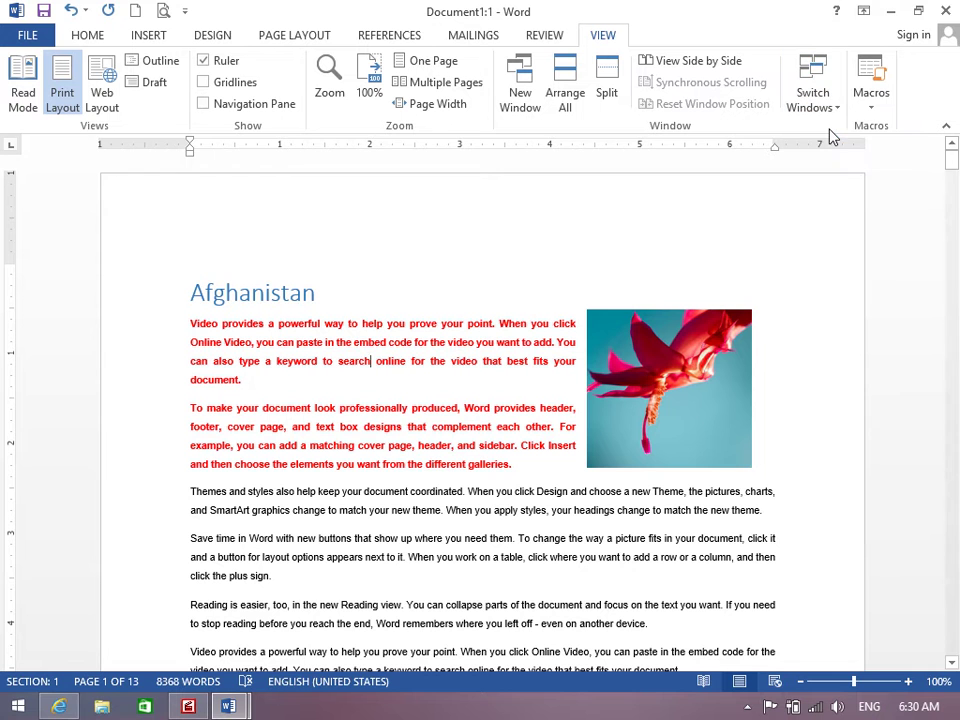
- Delete the flower picture in Document1:2
mouse_move(235, 708)
click(316, 588)
click(660, 343)
key(Delete)
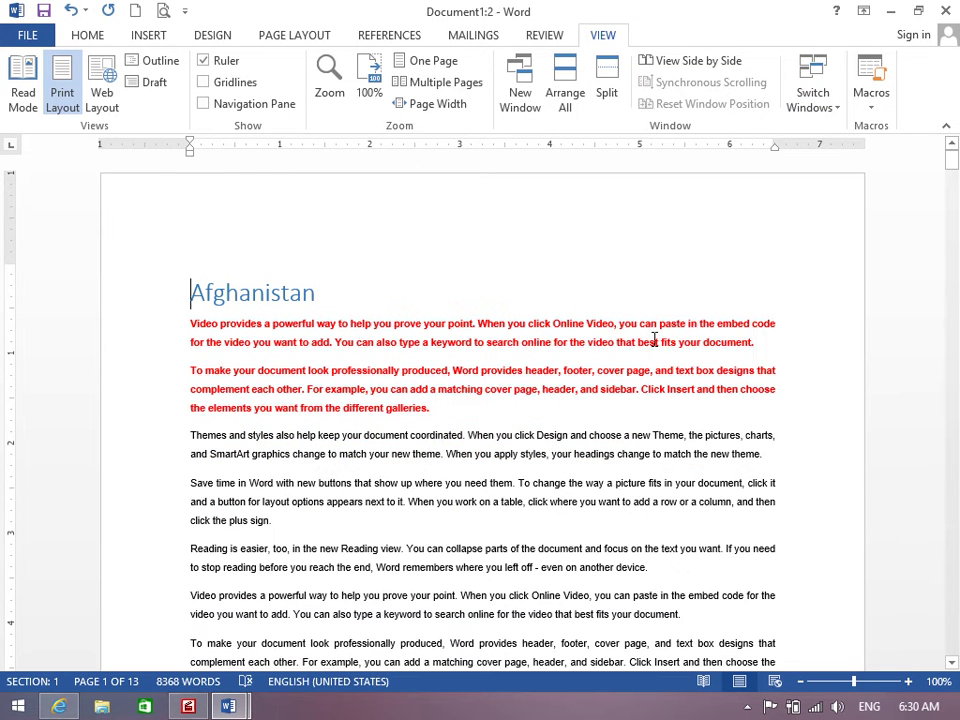
- Switch between the windows and close Document1:2
mouse_move(228, 707)
click(190, 600)
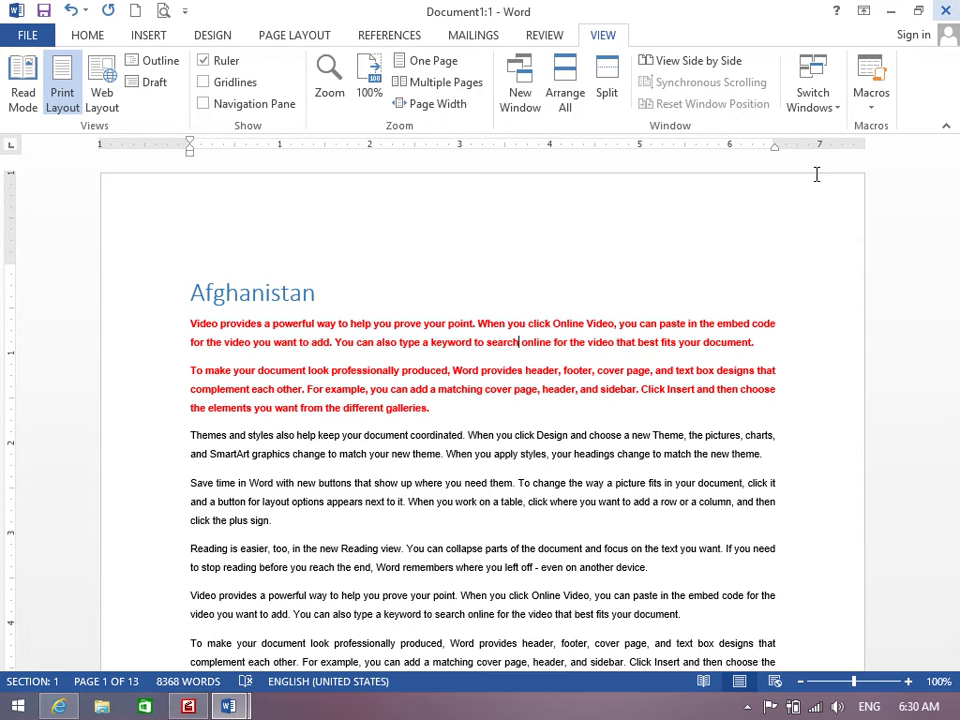
mouse_move(228, 707)
click(360, 656)
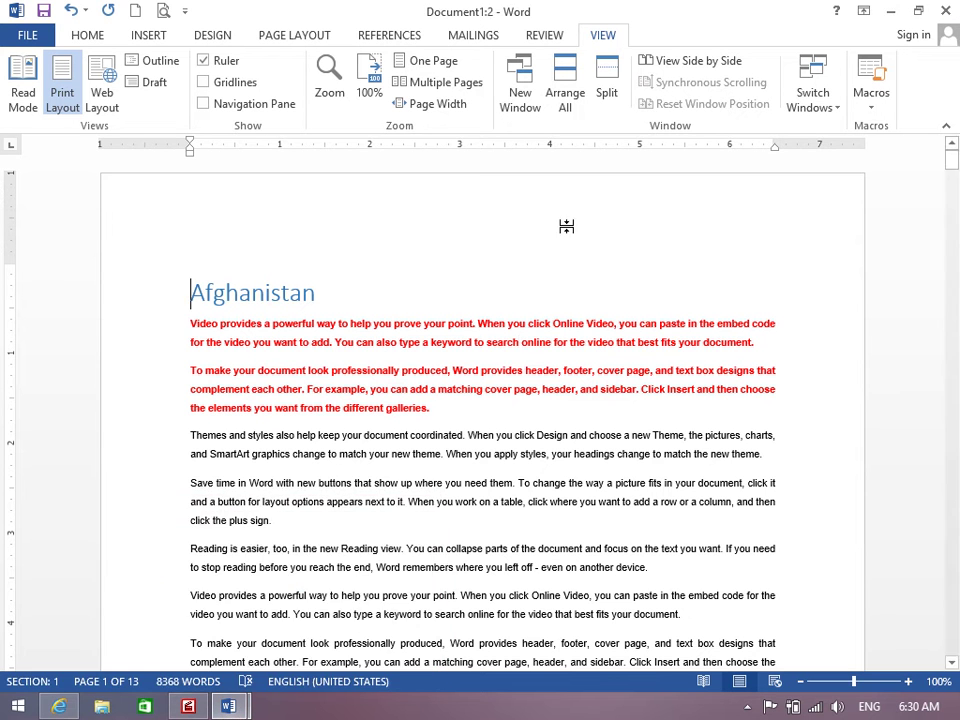
click(944, 11)
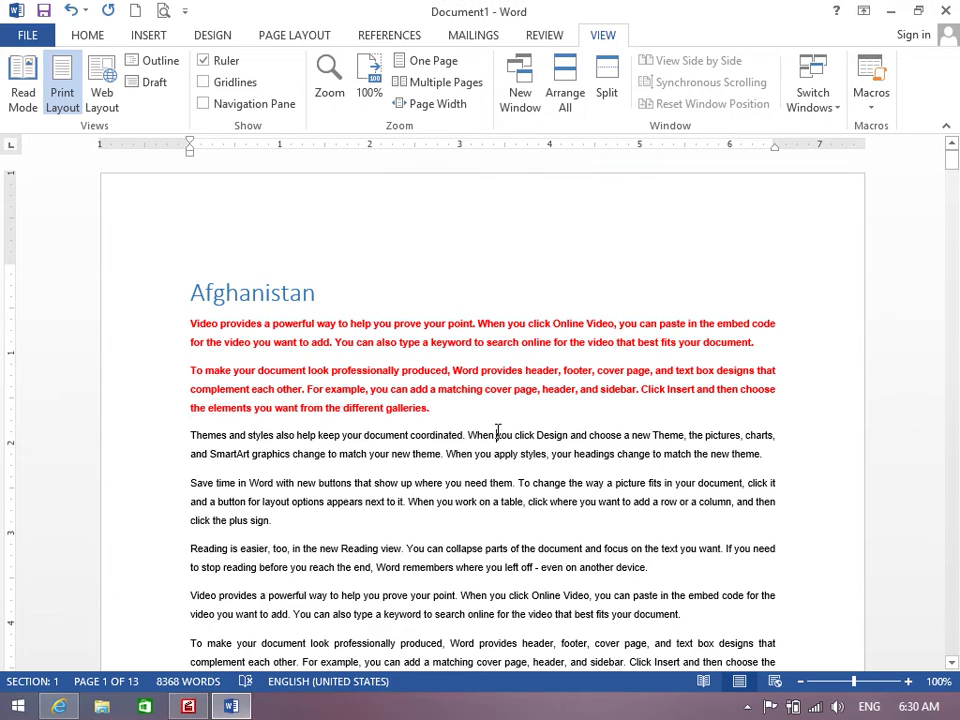
- Launch Word via winword, start a blank document and fill it with rand() sample text
key(super+r)
text(winword)
key(Return)
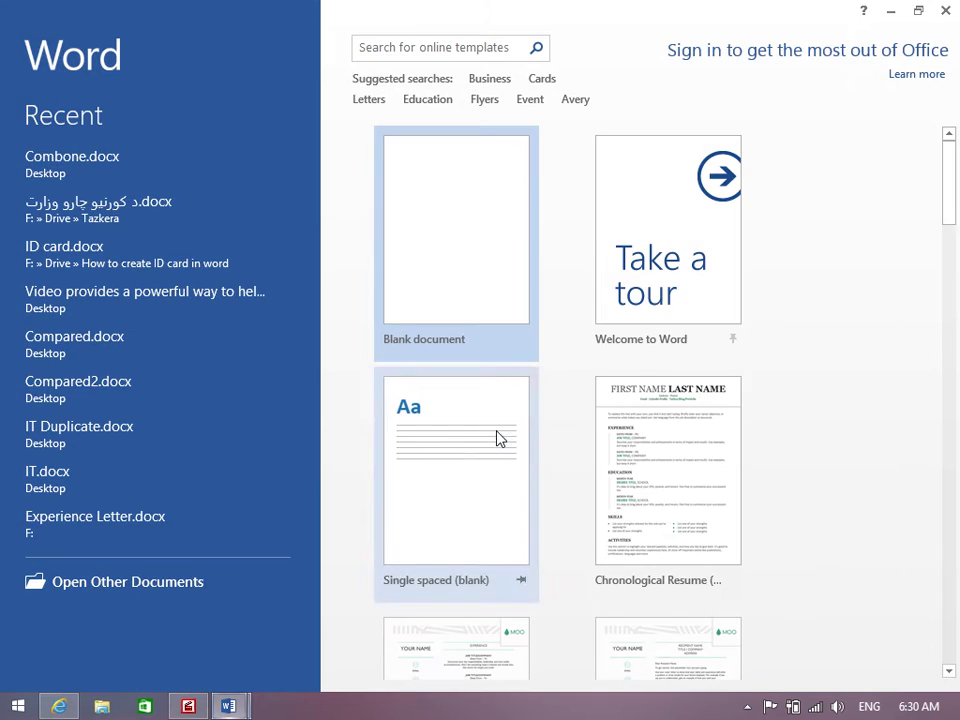
click(441, 266)
text(rand())
key(Return)
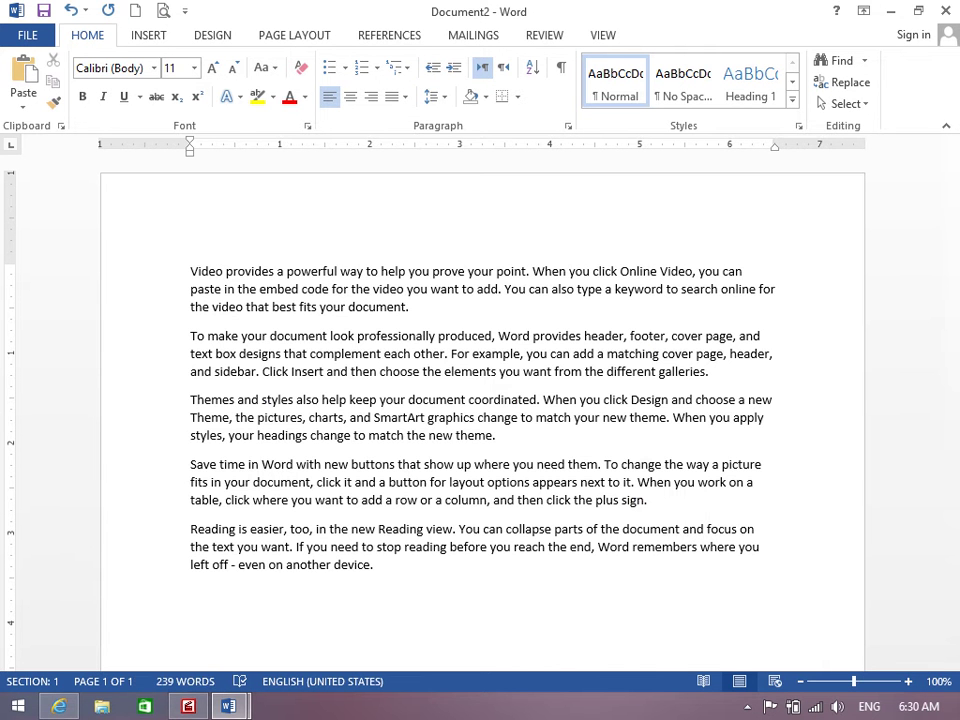
- Switch to Document1 and back to Document2, then delete all its text
click(603, 35)
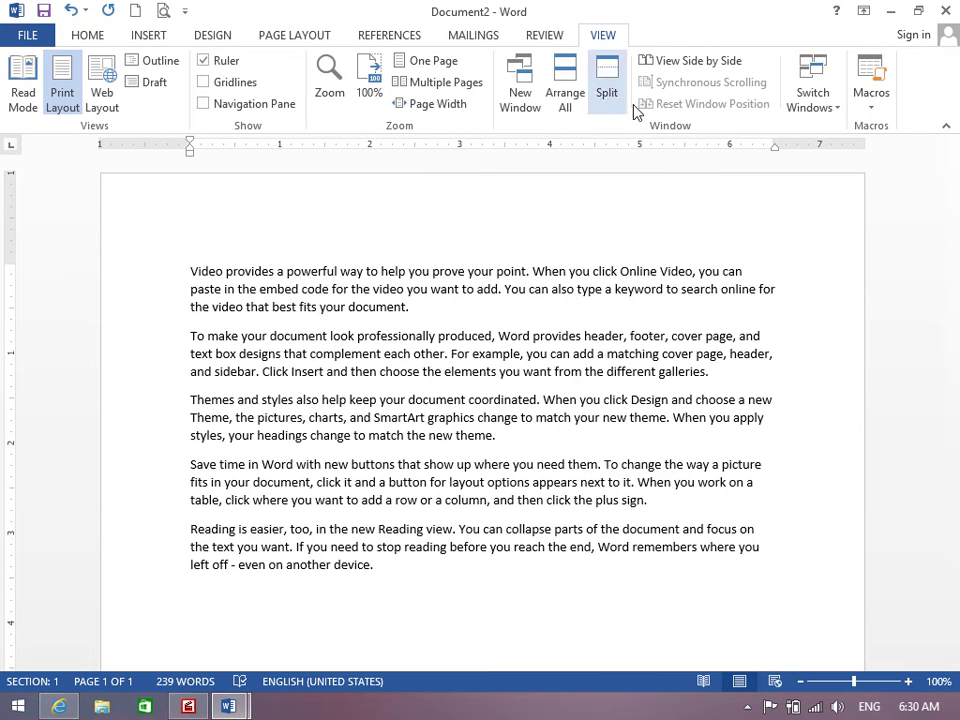
click(813, 100)
click(840, 126)
click(830, 110)
click(843, 155)
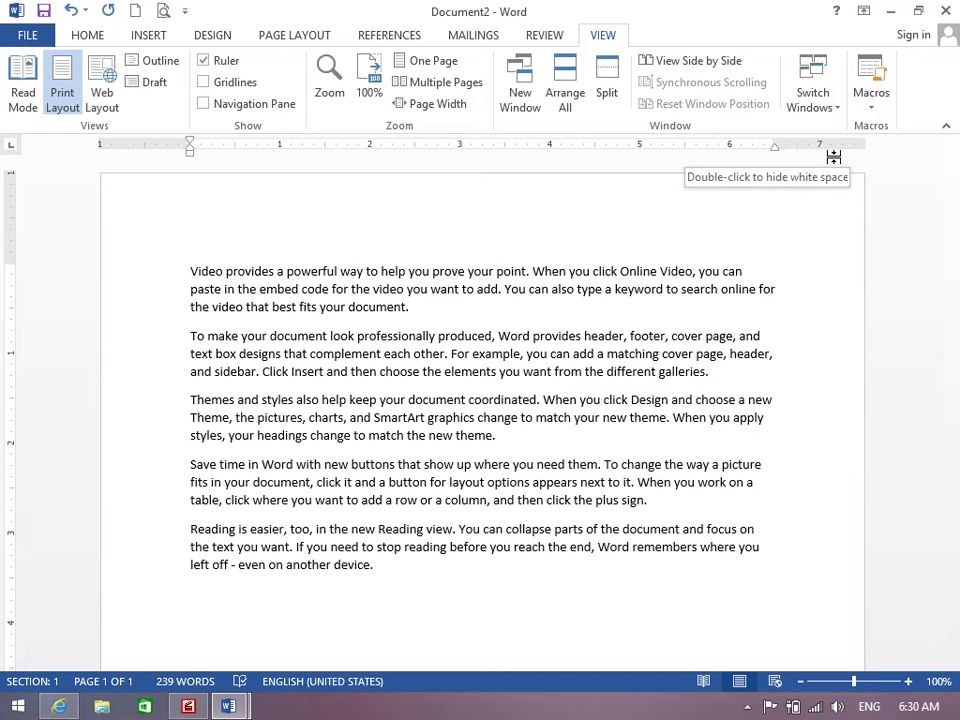
key(ctrl+a)
key(Delete)
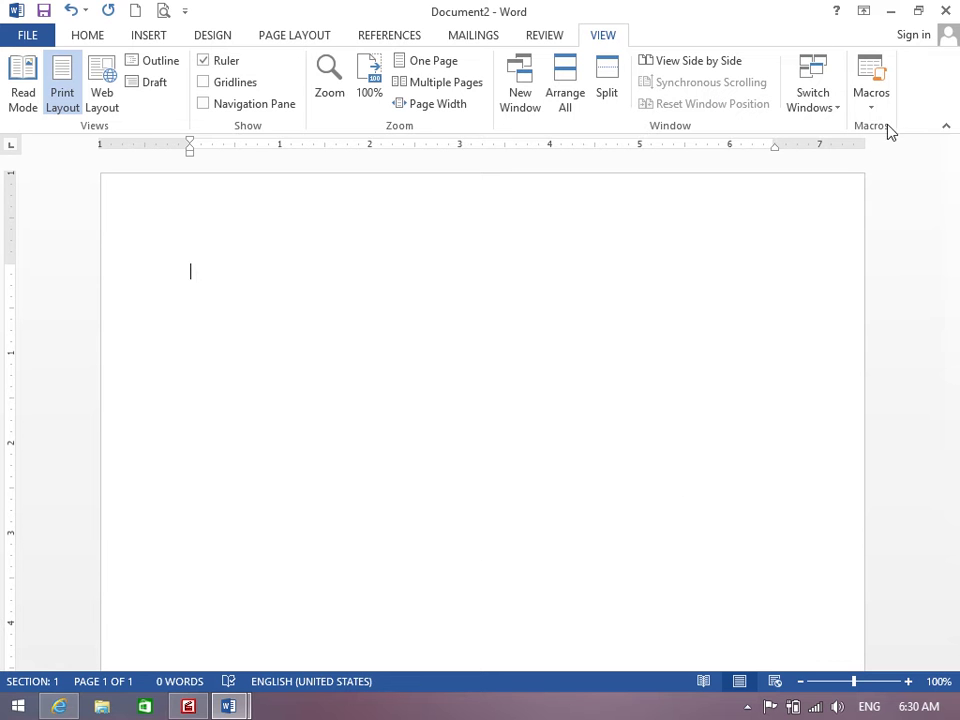
- Open and dismiss the Macros dropdown several times without choosing anything
click(878, 114)
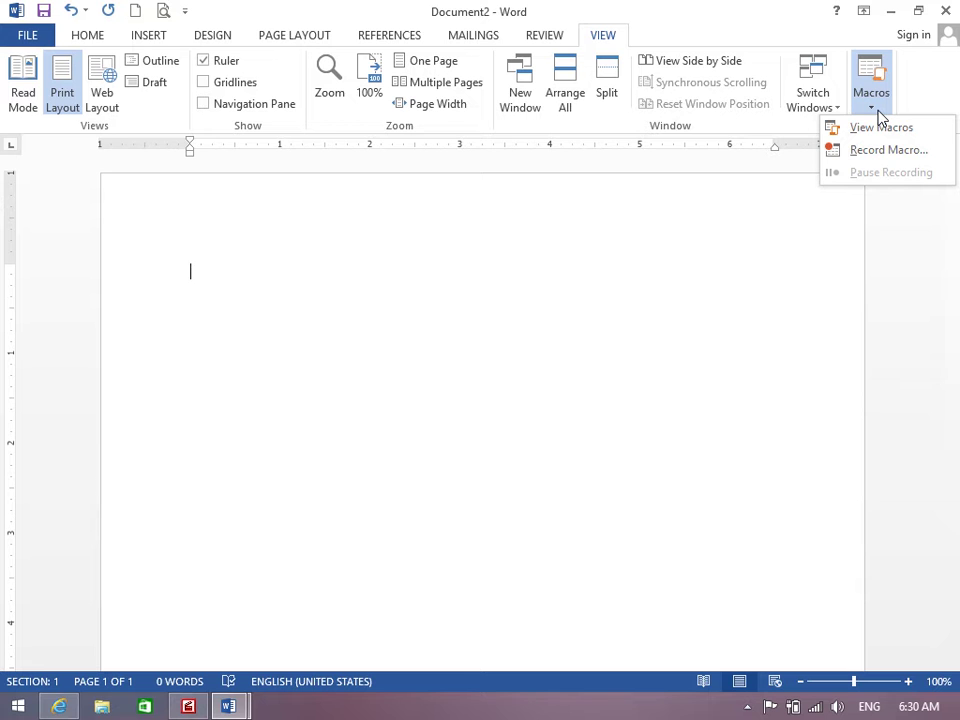
click(628, 308)
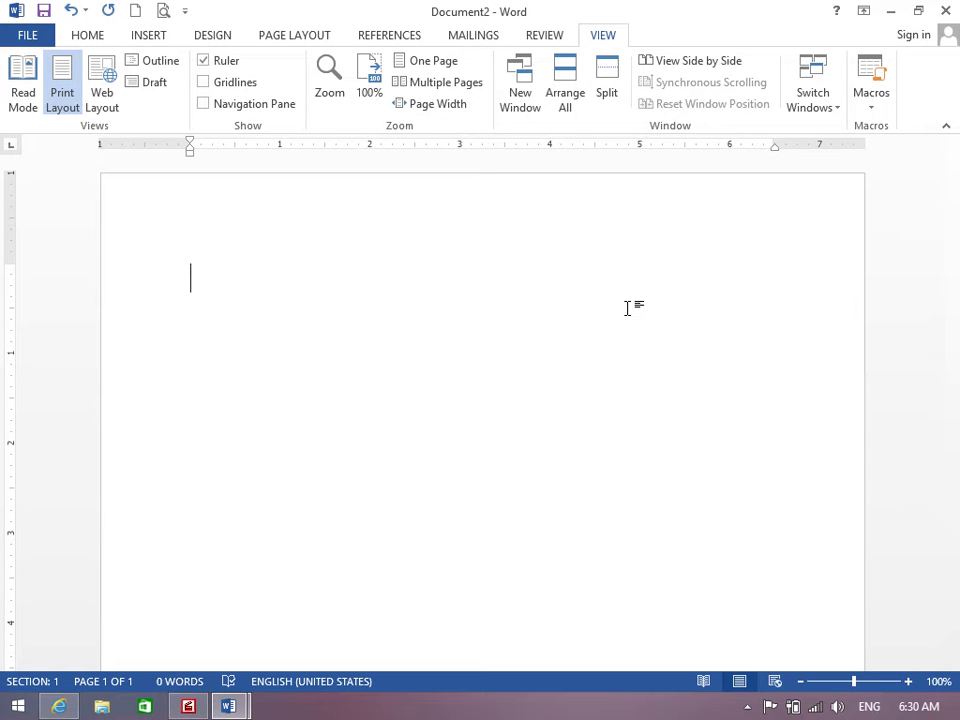
click(868, 108)
click(728, 203)
click(879, 95)
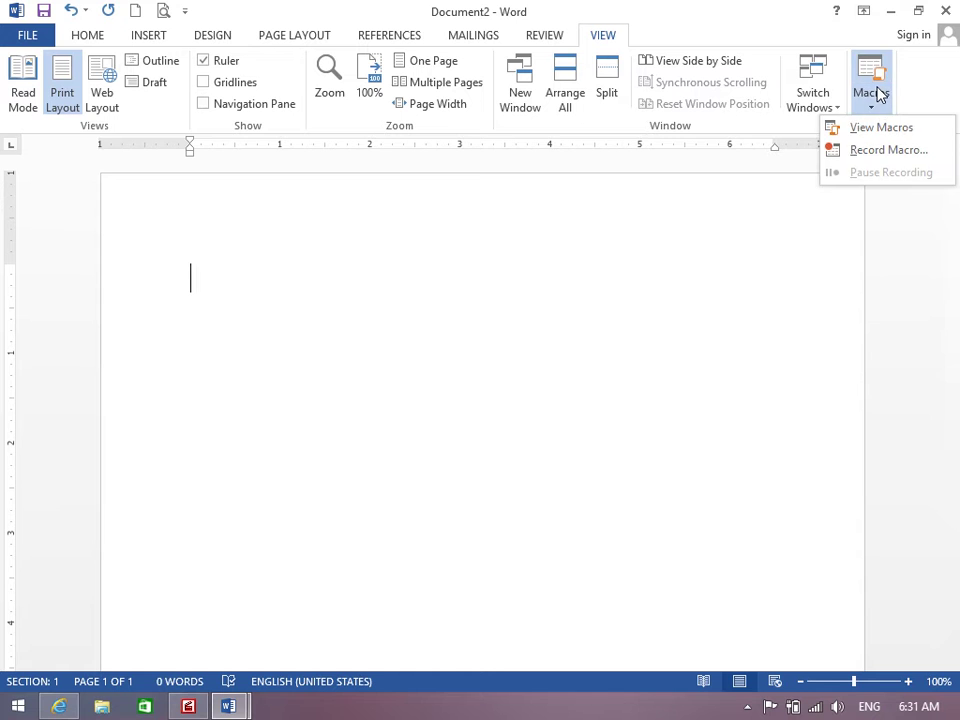
click(661, 218)
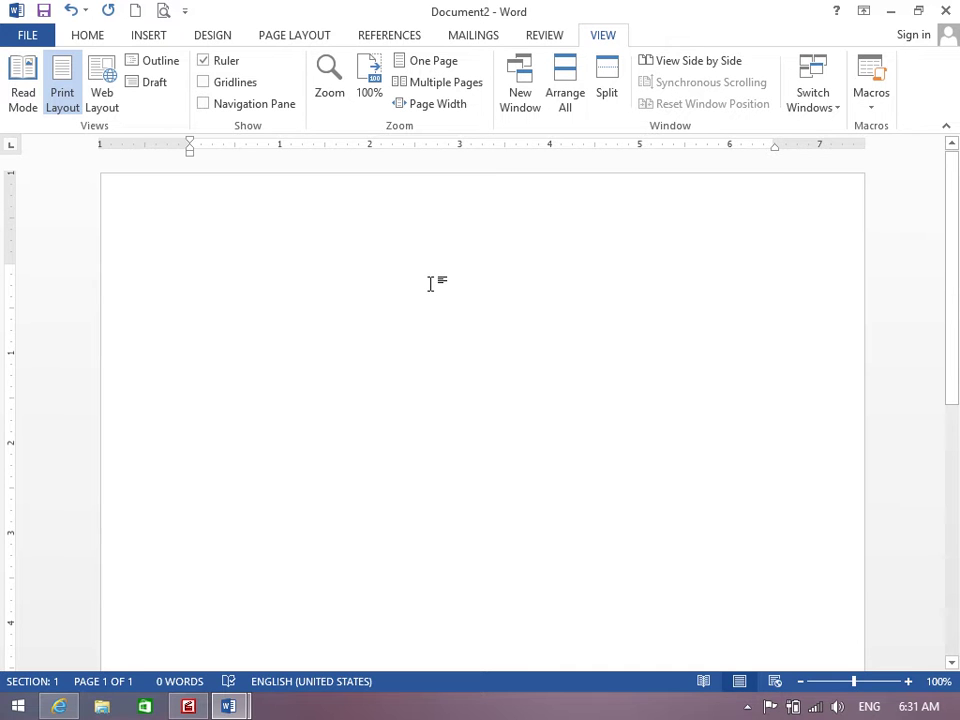
click(874, 103)
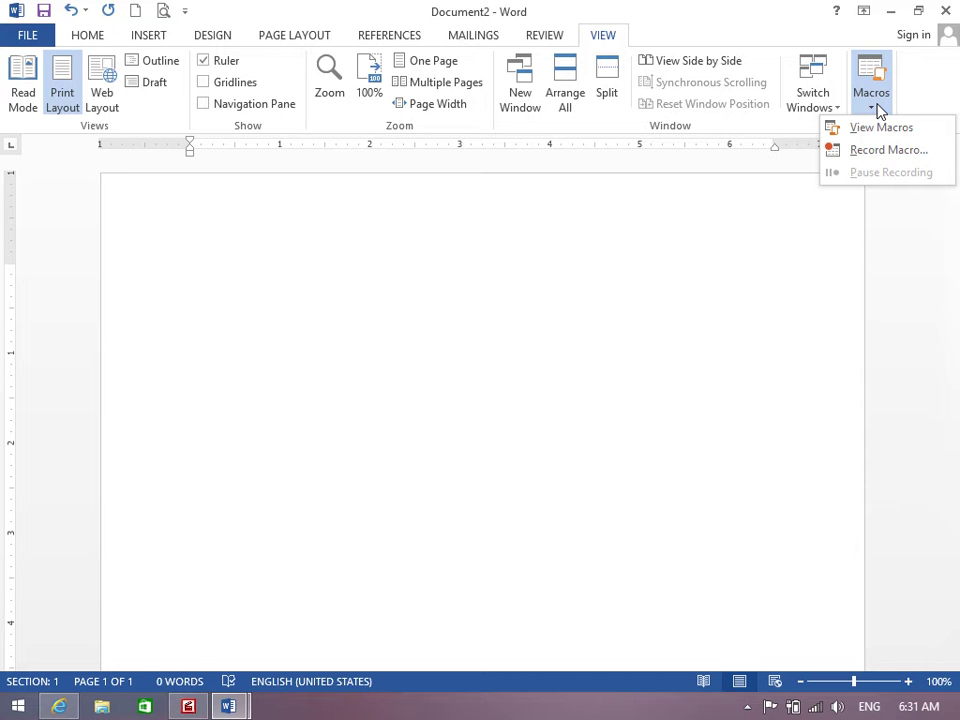
click(659, 297)
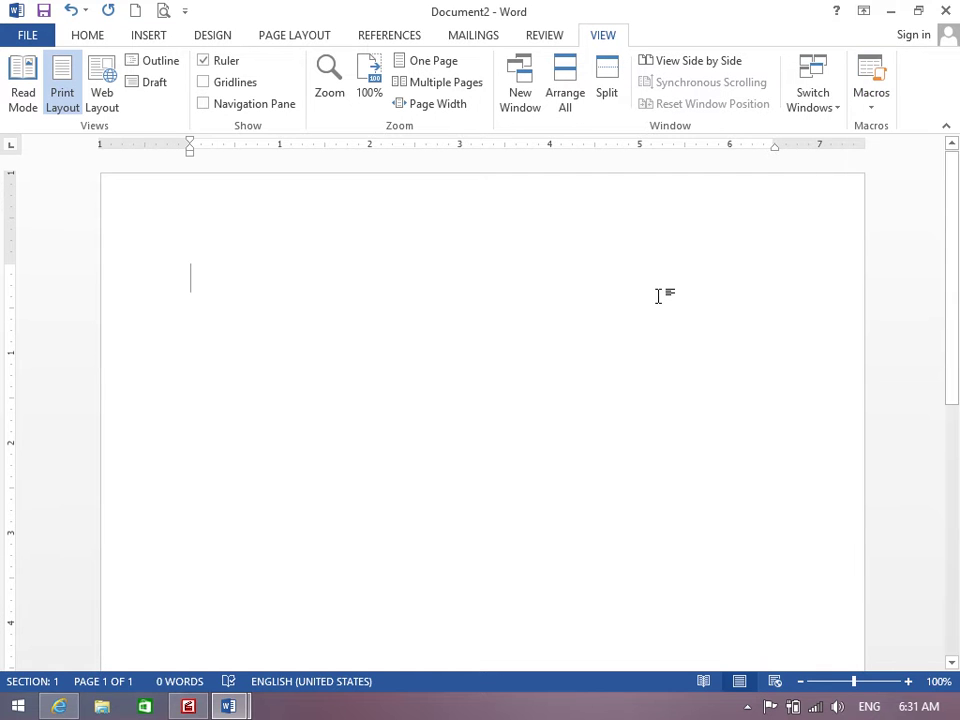
- Launch Excel from the Run prompt with 'excel'
key(super+r)
text(excel)
key(Return)
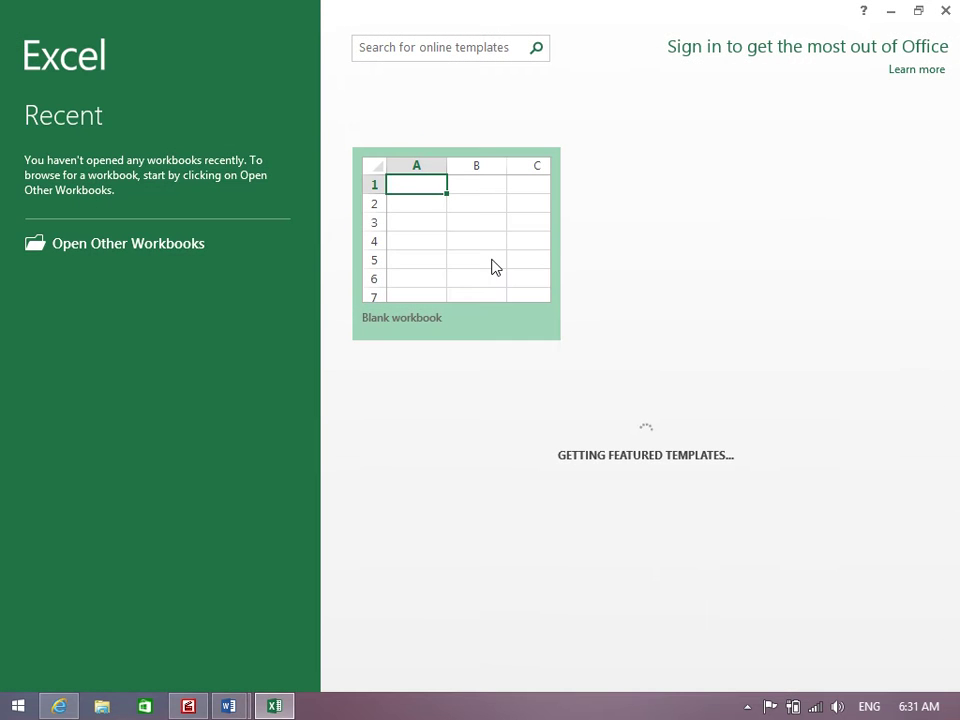
- Create a blank workbook at 178% zoom and enter =SUM(B4:C4) in D4
click(493, 266)
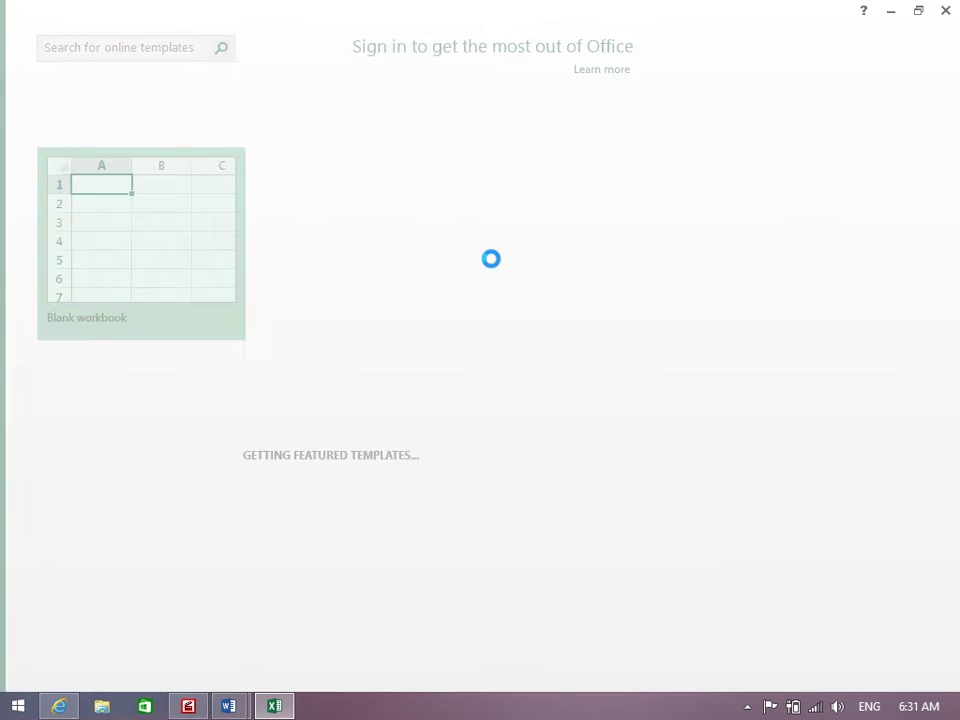
drag(853, 681, 866, 681)
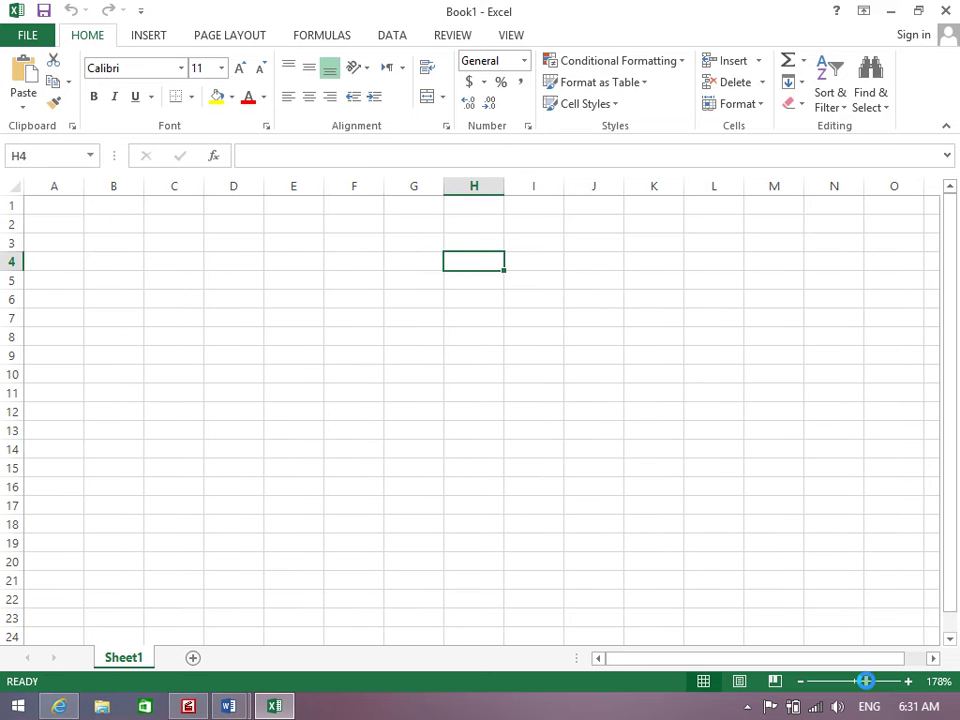
click(392, 318)
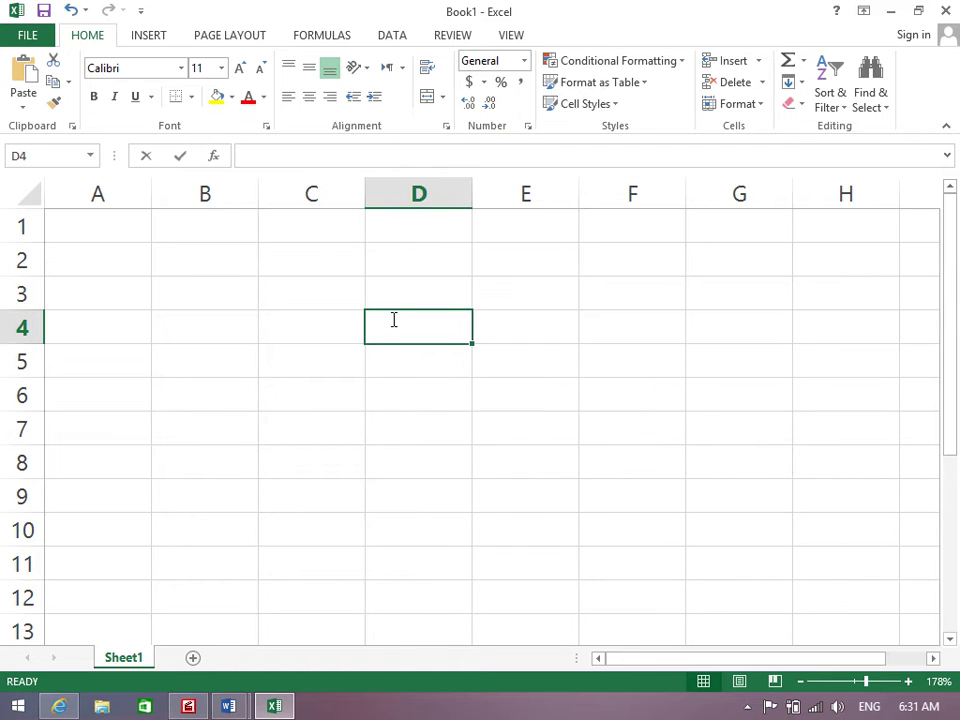
text(=sum)
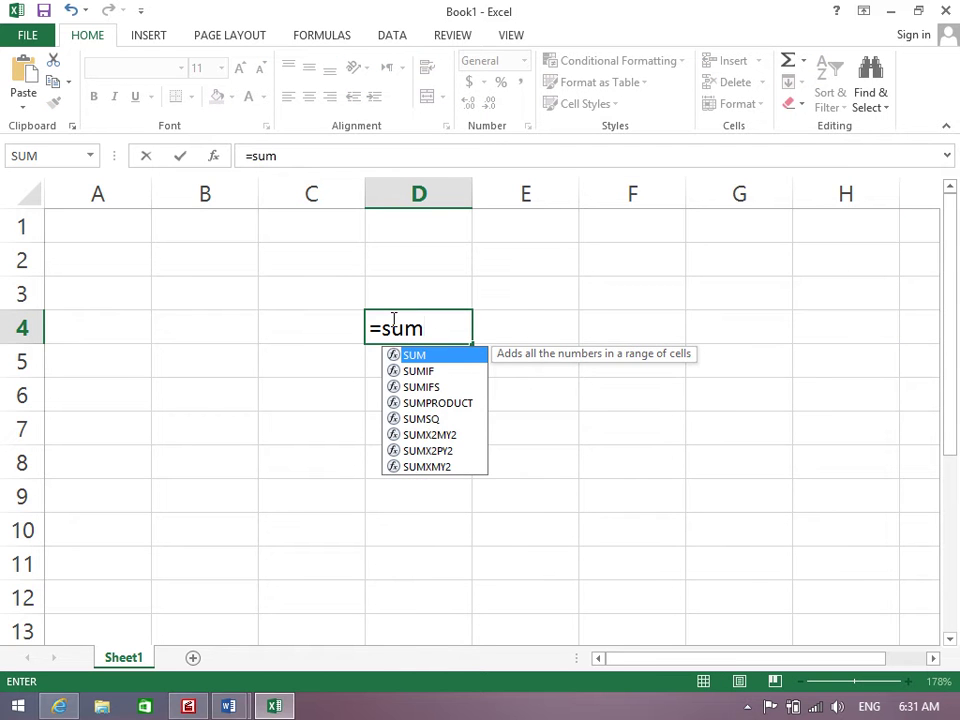
text(()
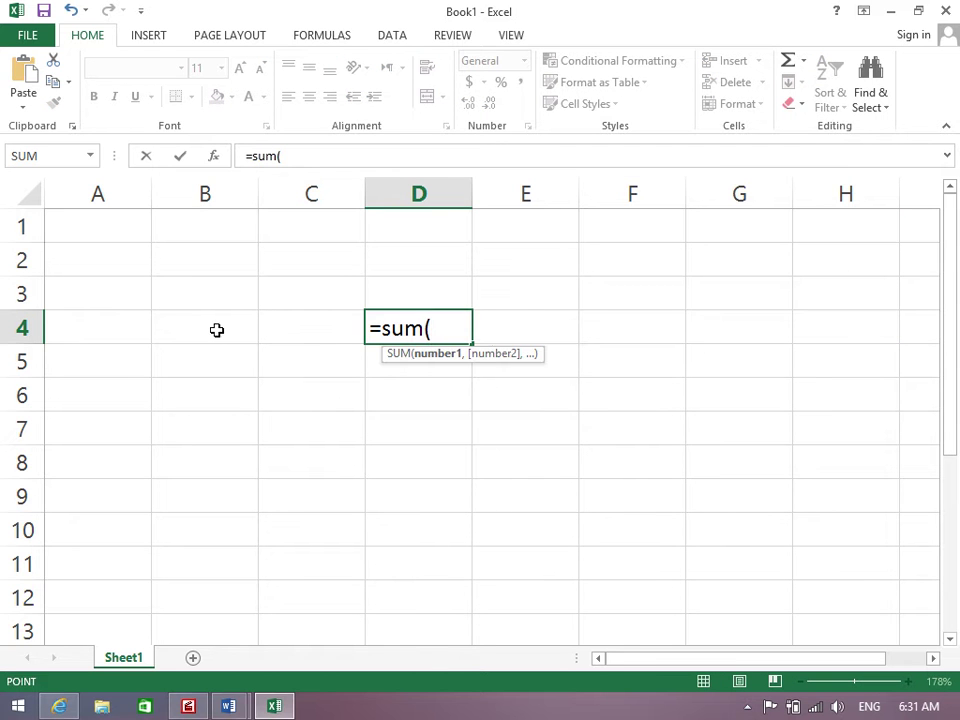
drag(216, 330, 290, 325)
key(Return)
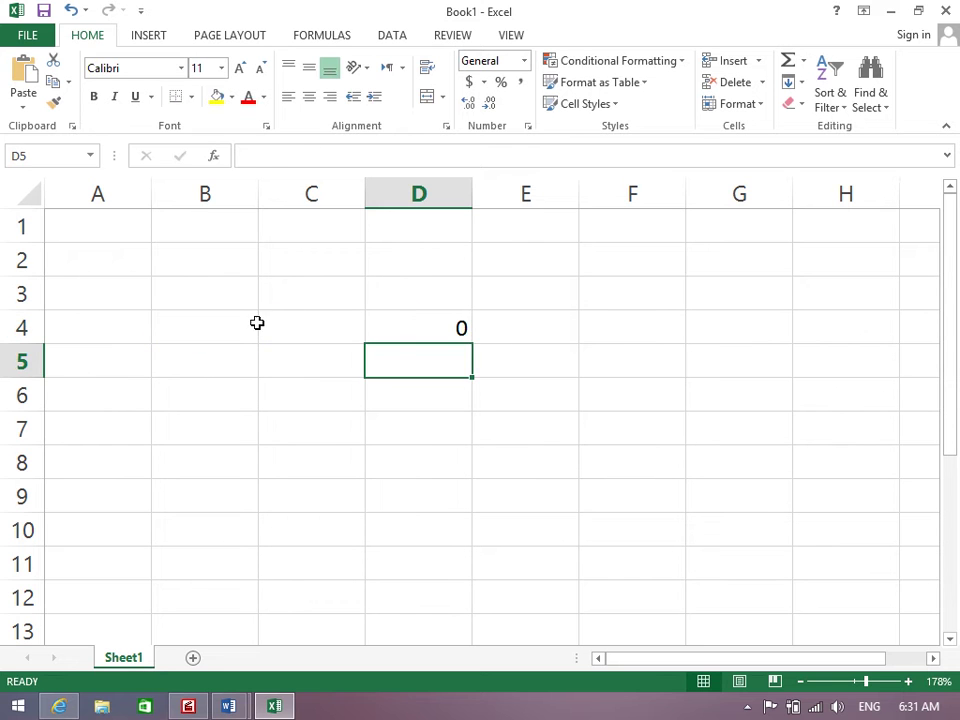
- Enter 20 in B4 and C4 so D4 totals 40, then review D4's formula
click(248, 319)
text(20)
key(Tab)
text(20)
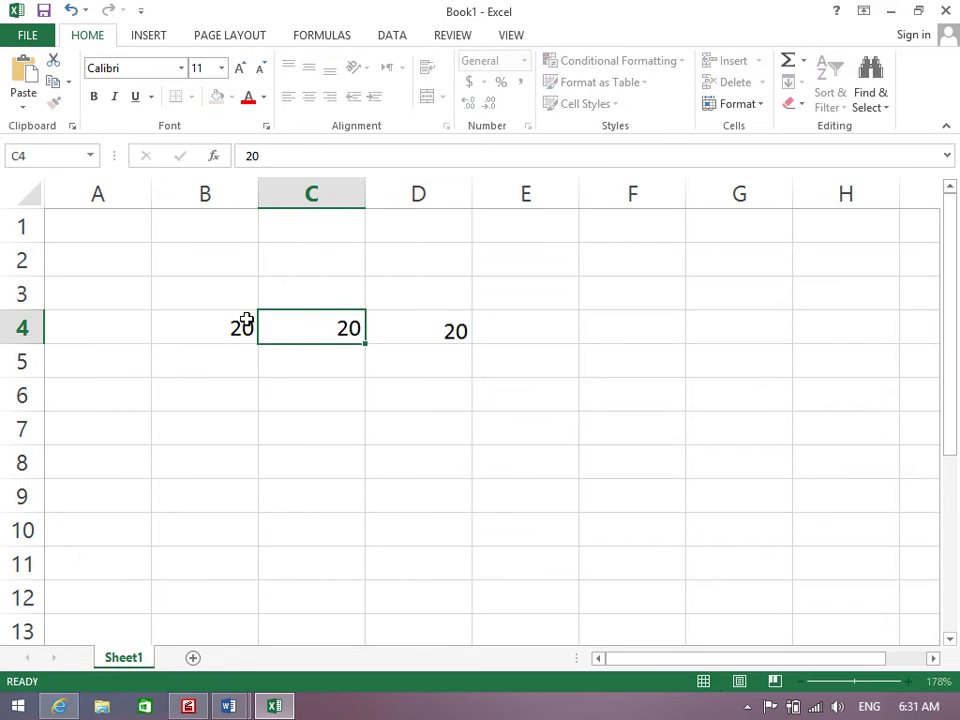
key(Return)
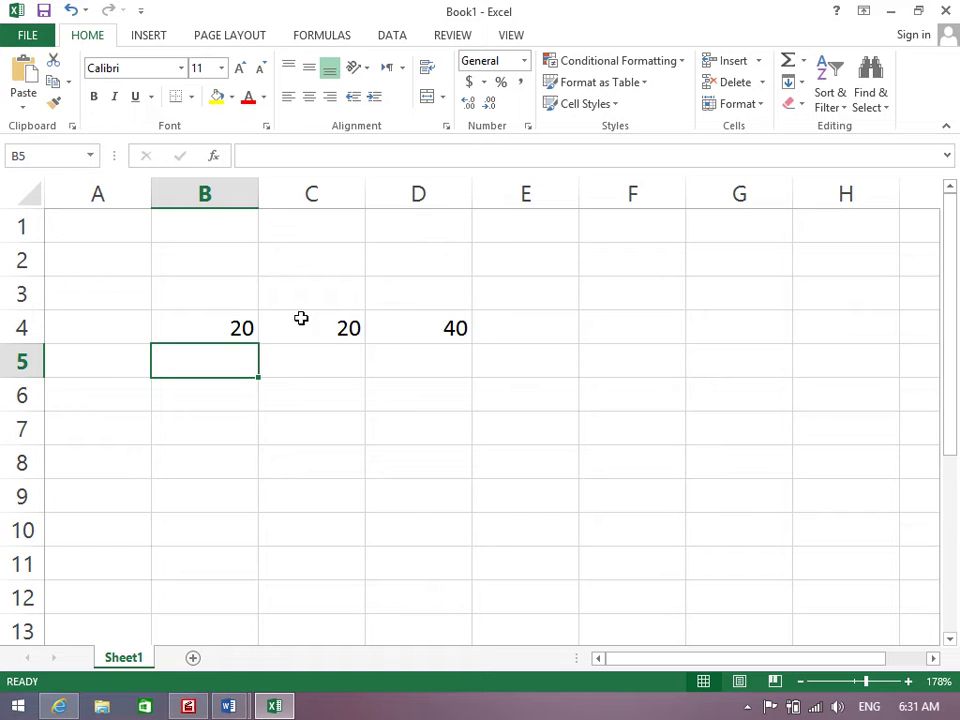
double_click(424, 319)
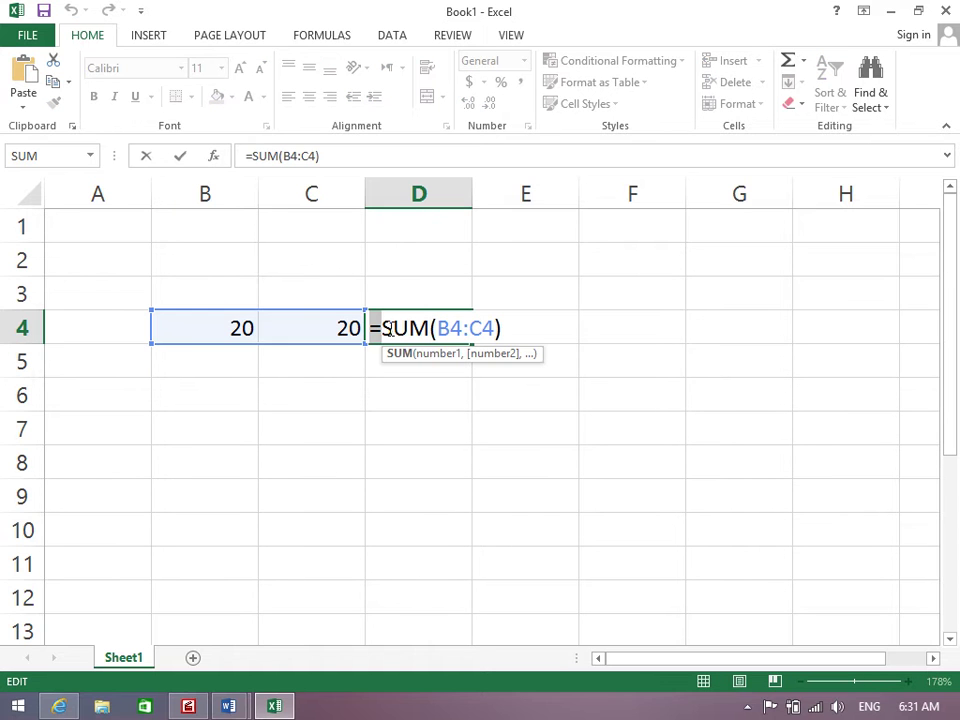
drag(370, 328, 438, 328)
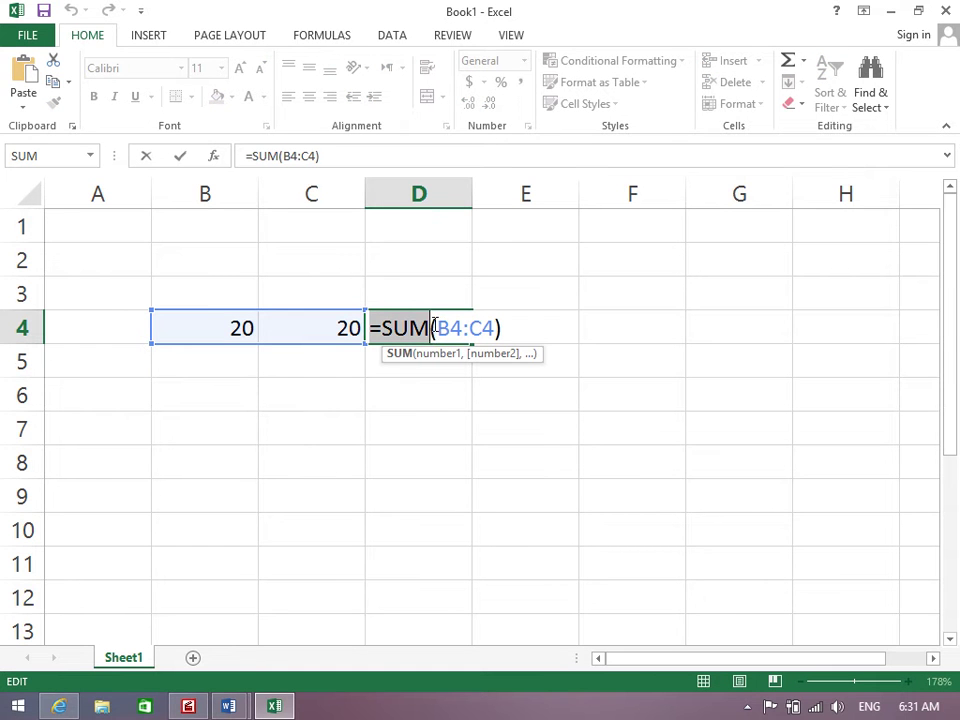
key(Return)
- Enter =B6/C6 in D6, then clear the resulting #DIV/0! error
click(421, 399)
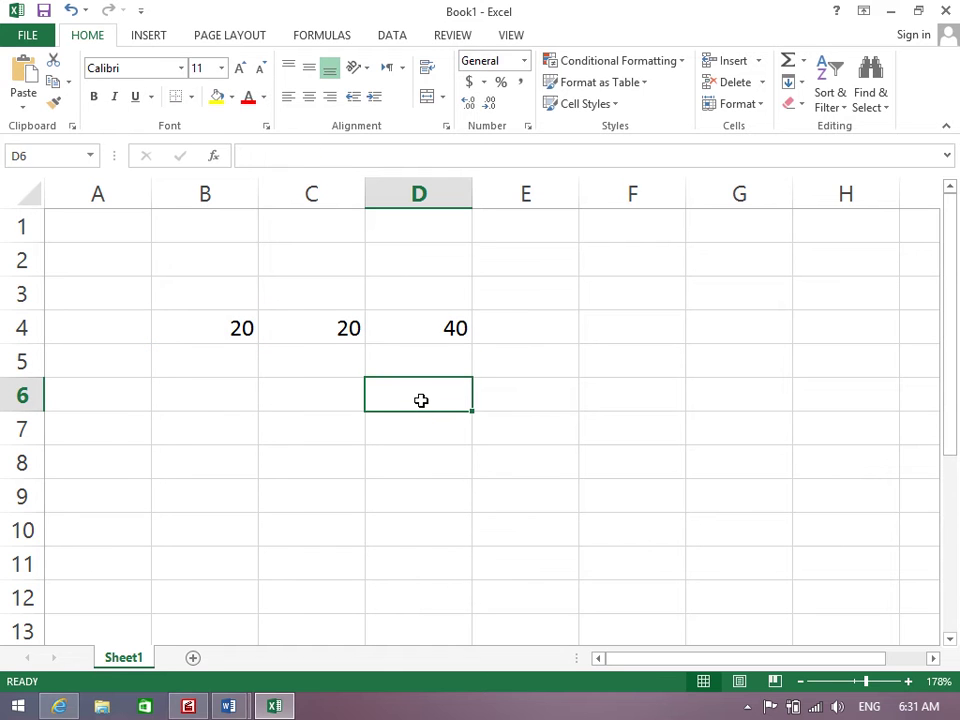
text(=)
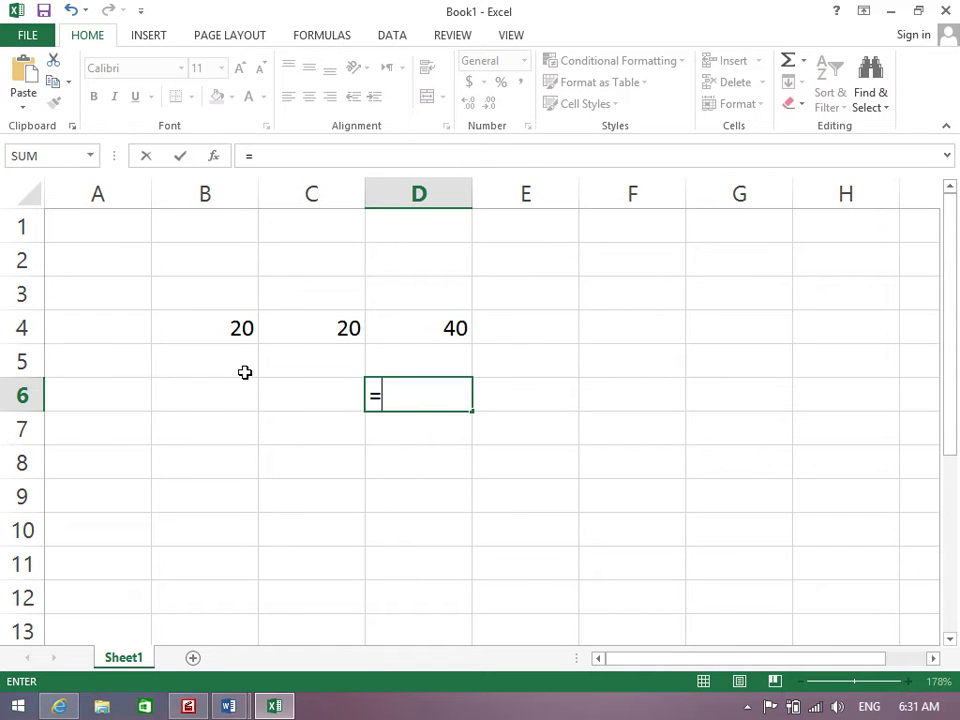
click(236, 393)
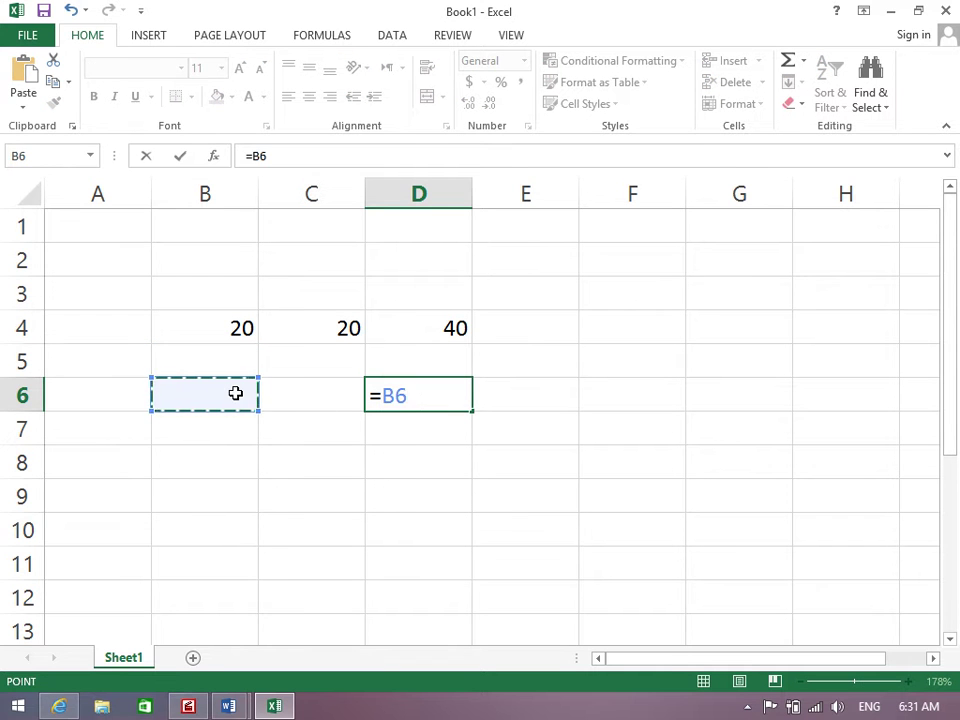
text(/)
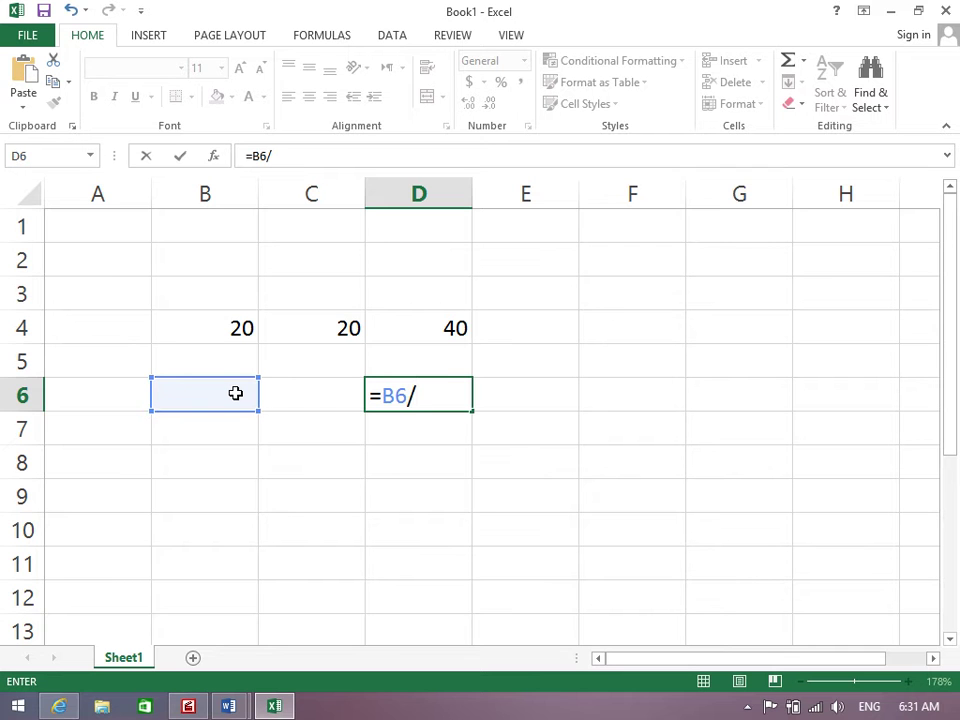
click(287, 392)
key(Return)
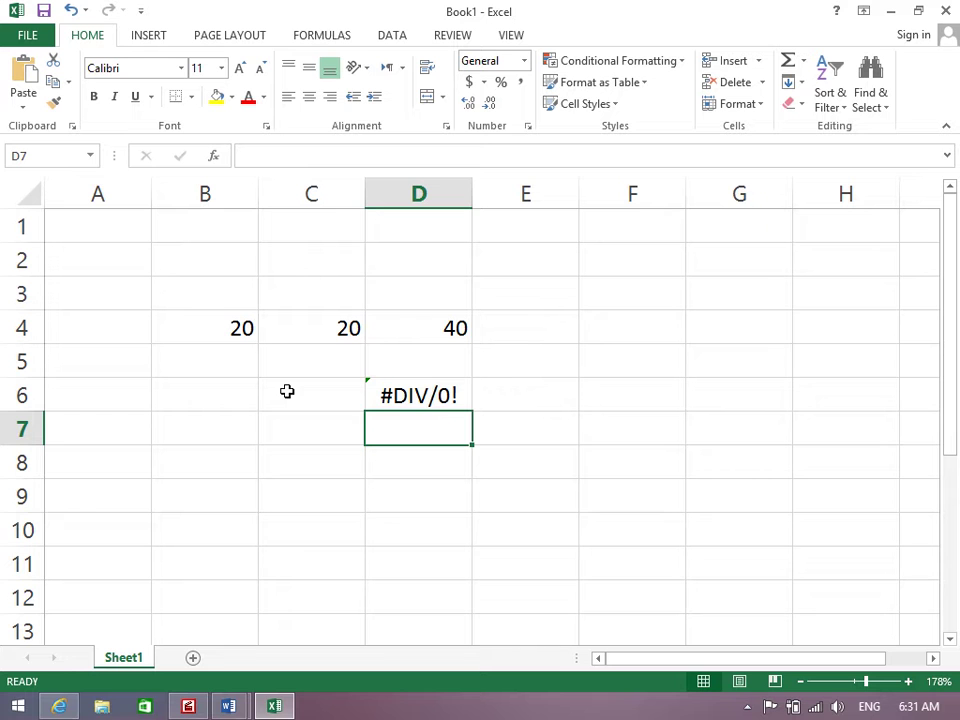
click(408, 392)
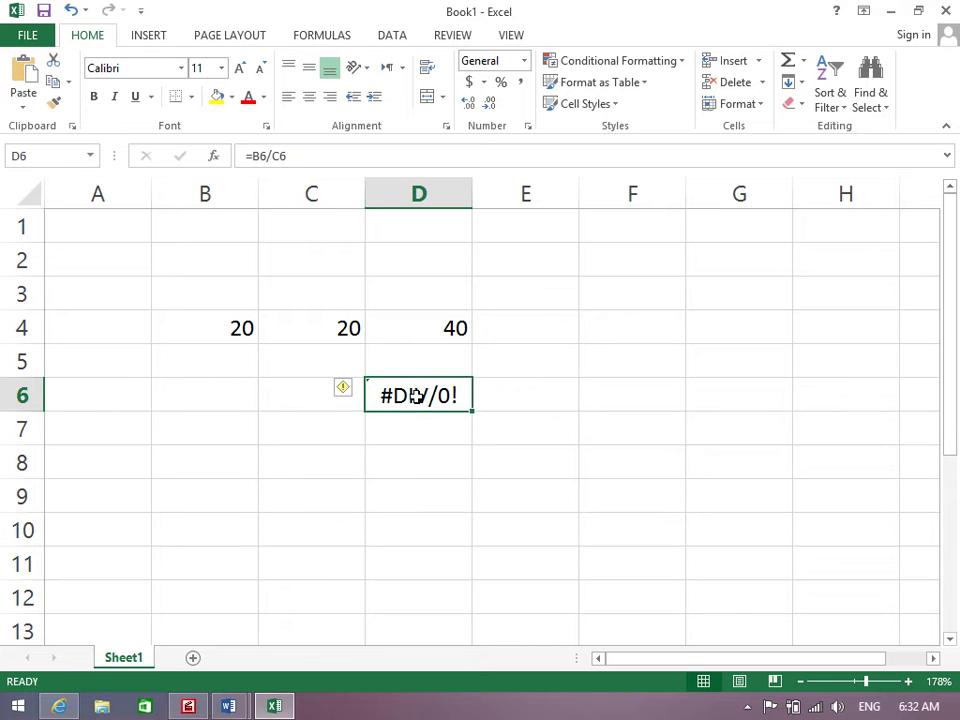
key(Delete)
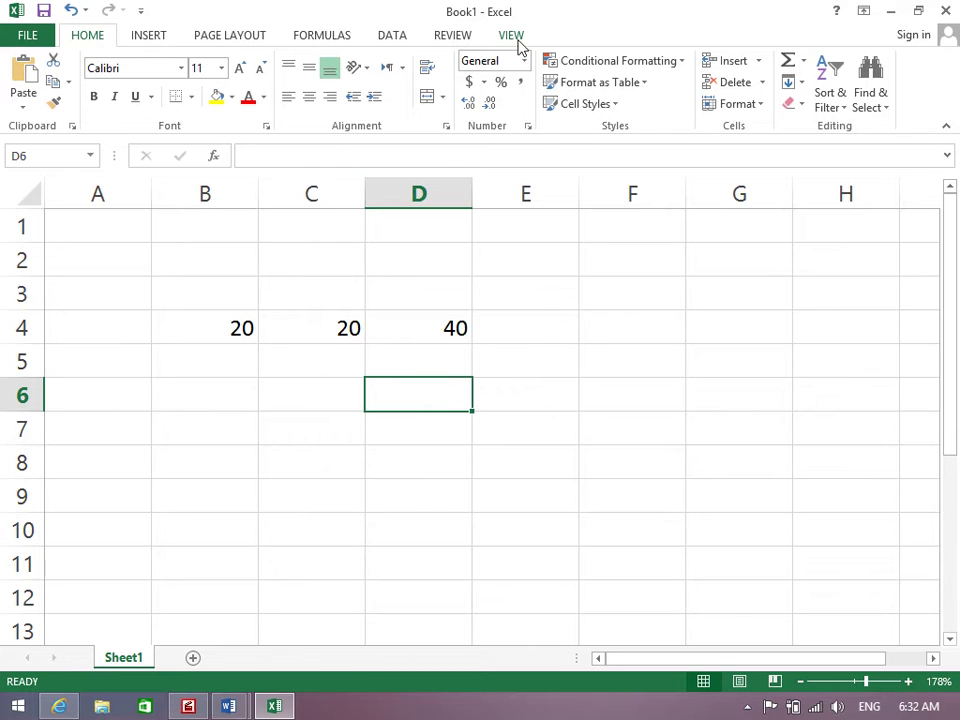
click(514, 38)
- Minimize Excel's Book1 to bring the empty Word Document2 back into view
click(800, 104)
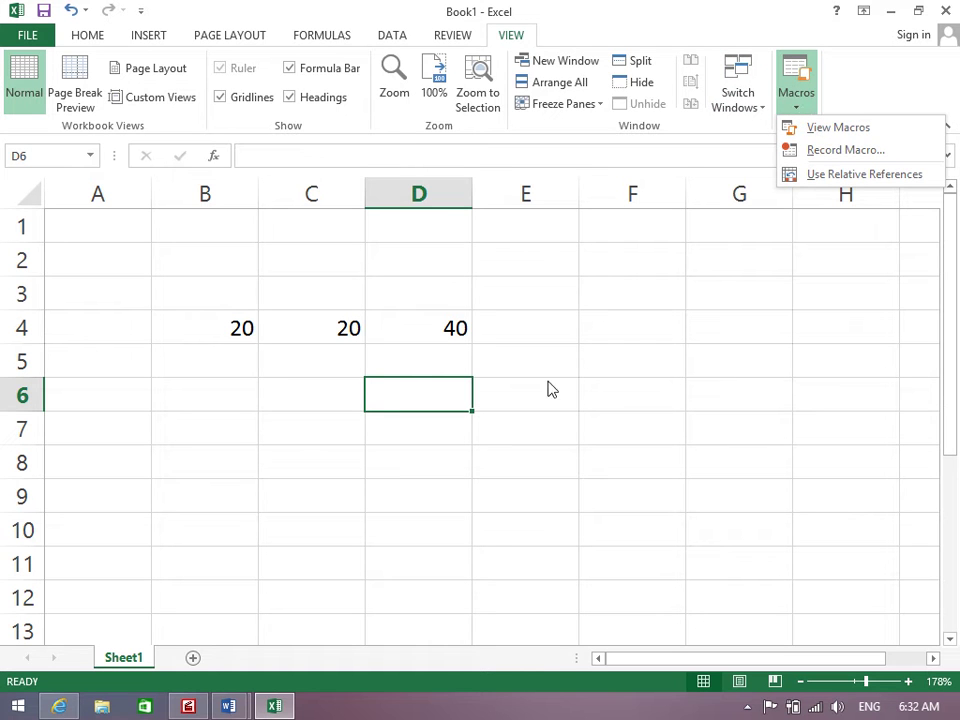
click(287, 710)
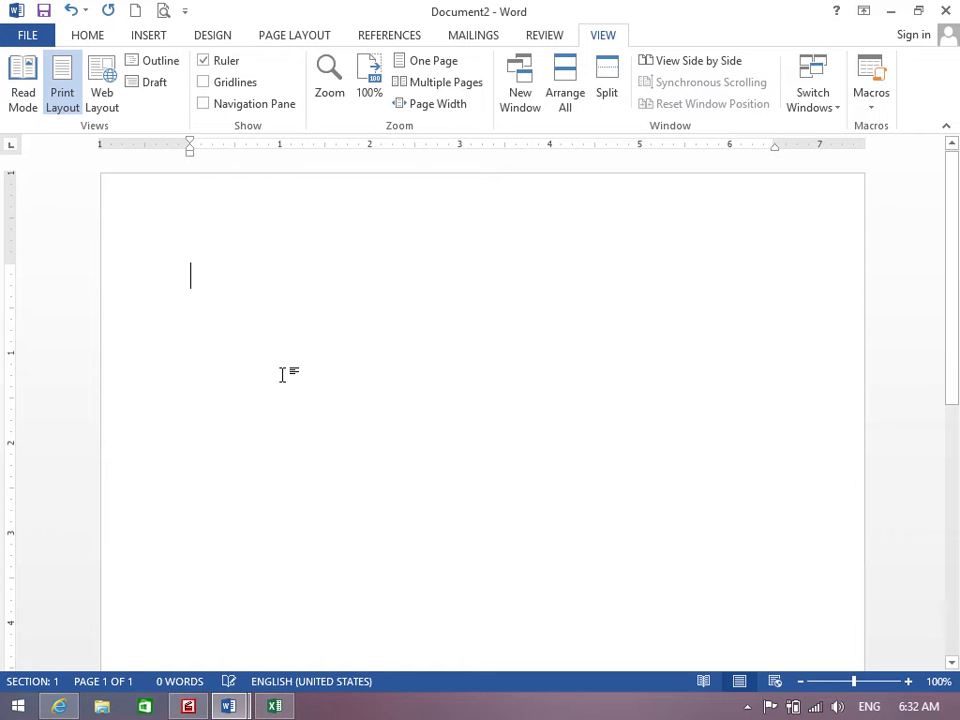
- Type the test lines ZICS and ZIA on the empty document
click(888, 100)
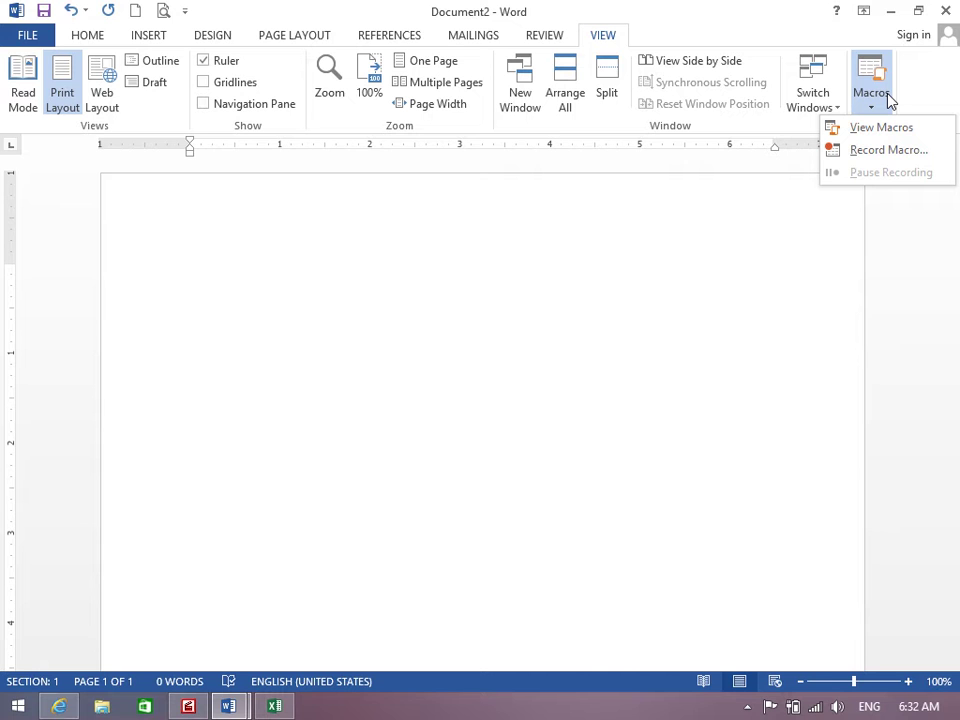
click(608, 318)
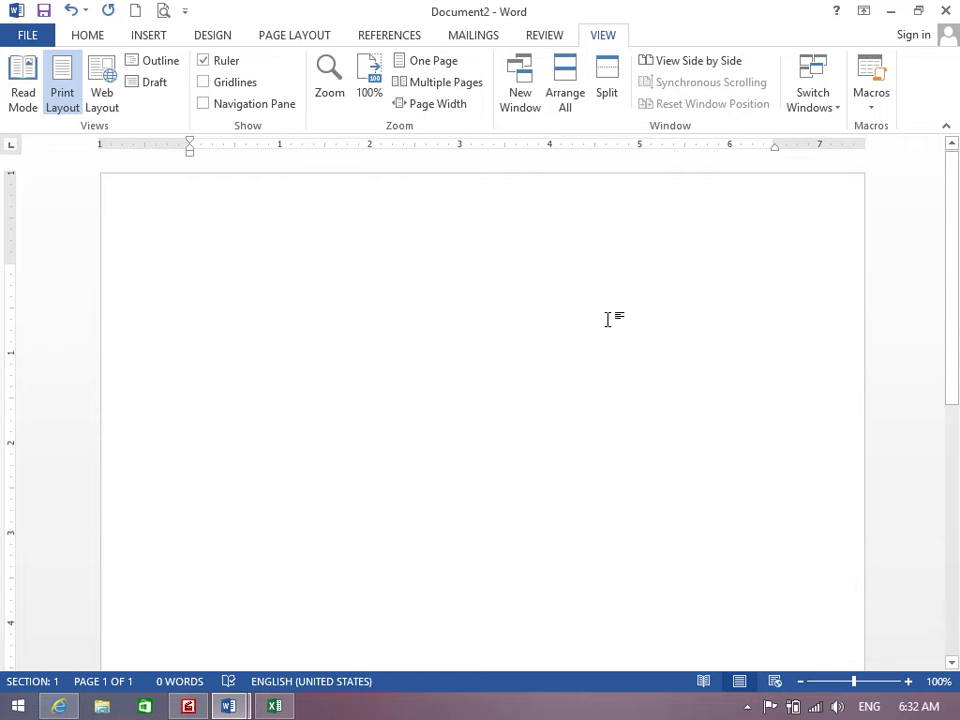
text(ZICS)
key(Return)
text(ZOIA)
key(BackSpace)
key(BackSpace)
key(BackSpace)
text(IA)
- Clear all the text and start Record Macro, offering Macro1 in Normal.dotm
key(ctrl+a)
key(Delete)
click(880, 98)
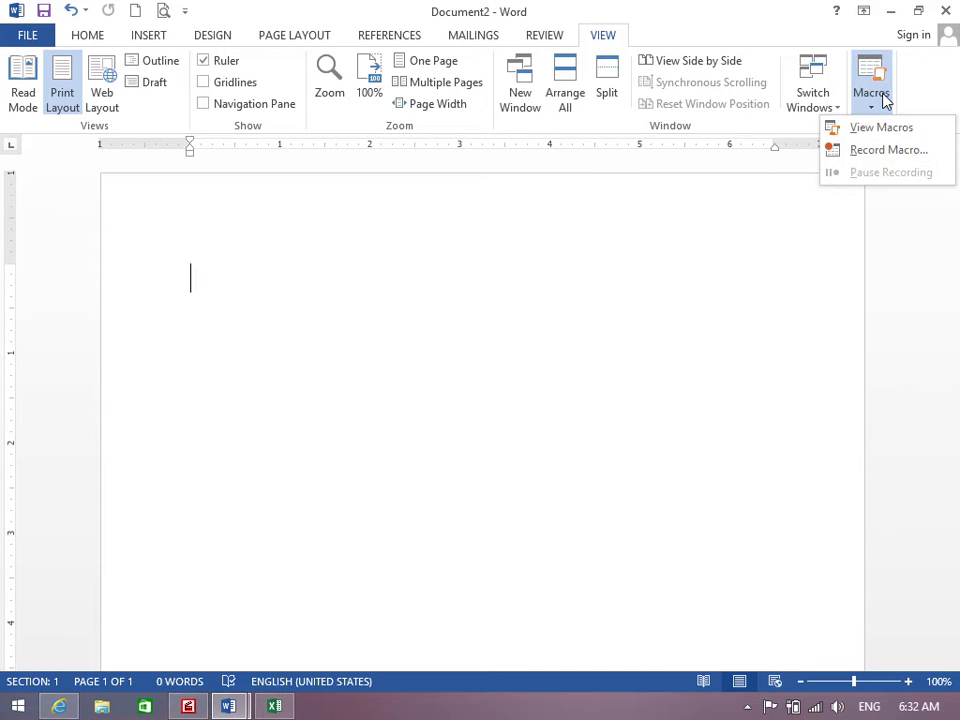
click(866, 152)
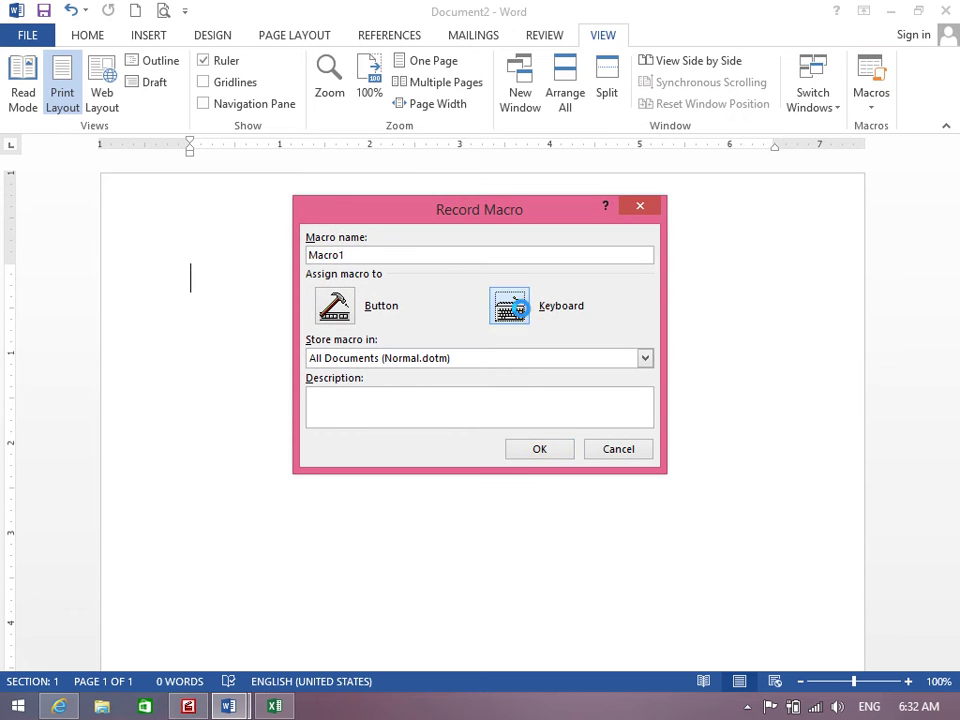
- Assign the keyboard shortcut Alt+Z to the new macro
click(510, 306)
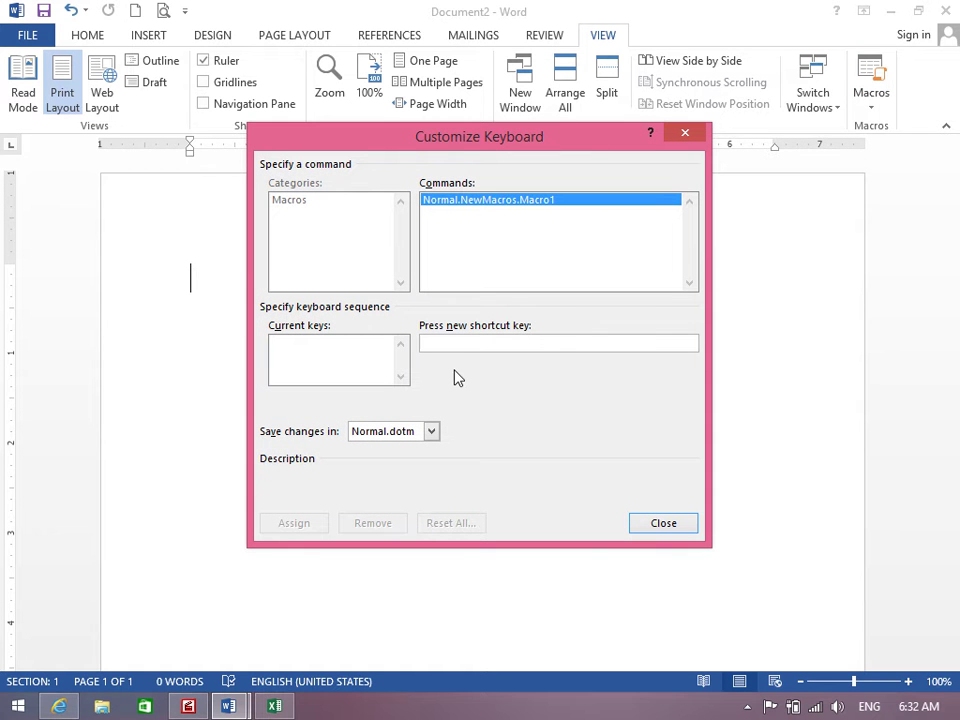
key(alt+z)
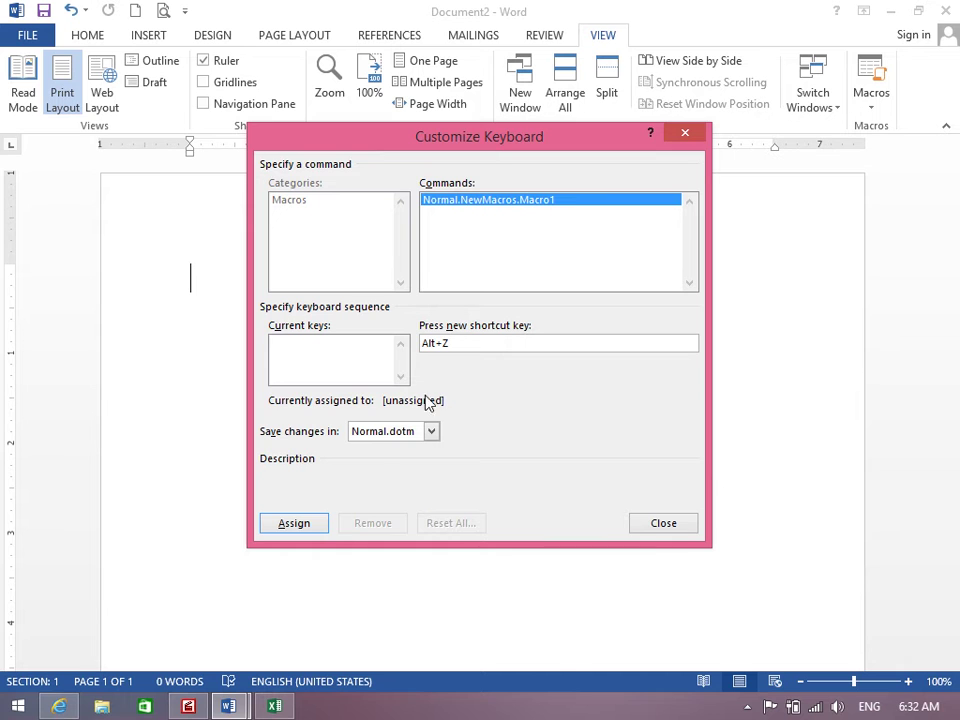
click(300, 526)
click(660, 523)
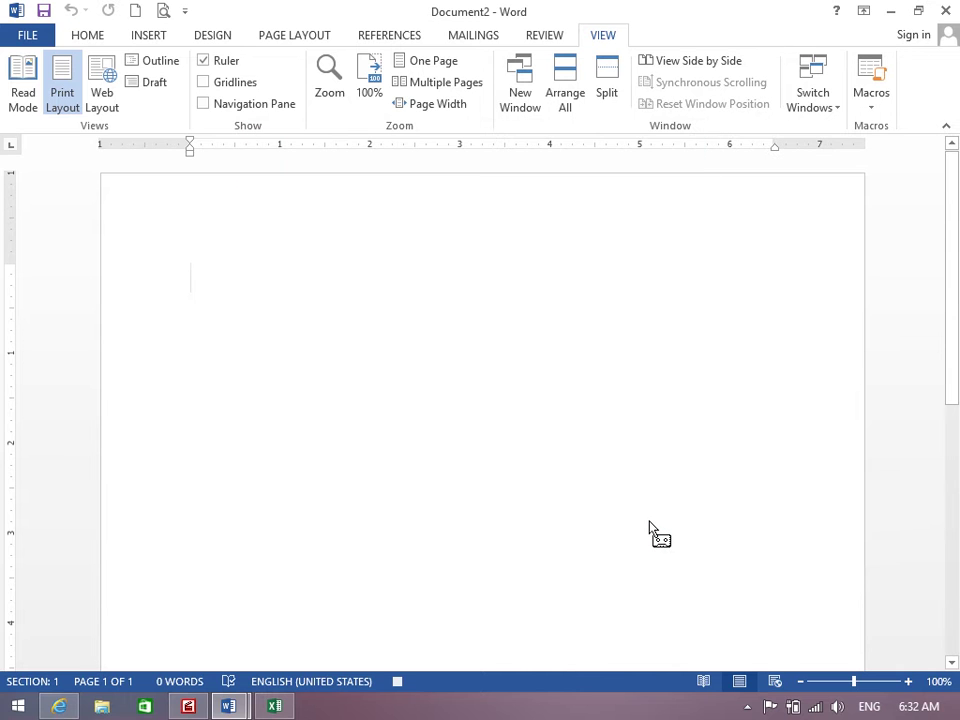
- Record the lines ZICS, ZIA INSTITUTE OF COMPUTER SCIENCE and COMPUTER SCIENCE DEPARTMENT
text(ZICS)
key(Return)
text(ZIA INSTITUTE OF COMPUTER S)
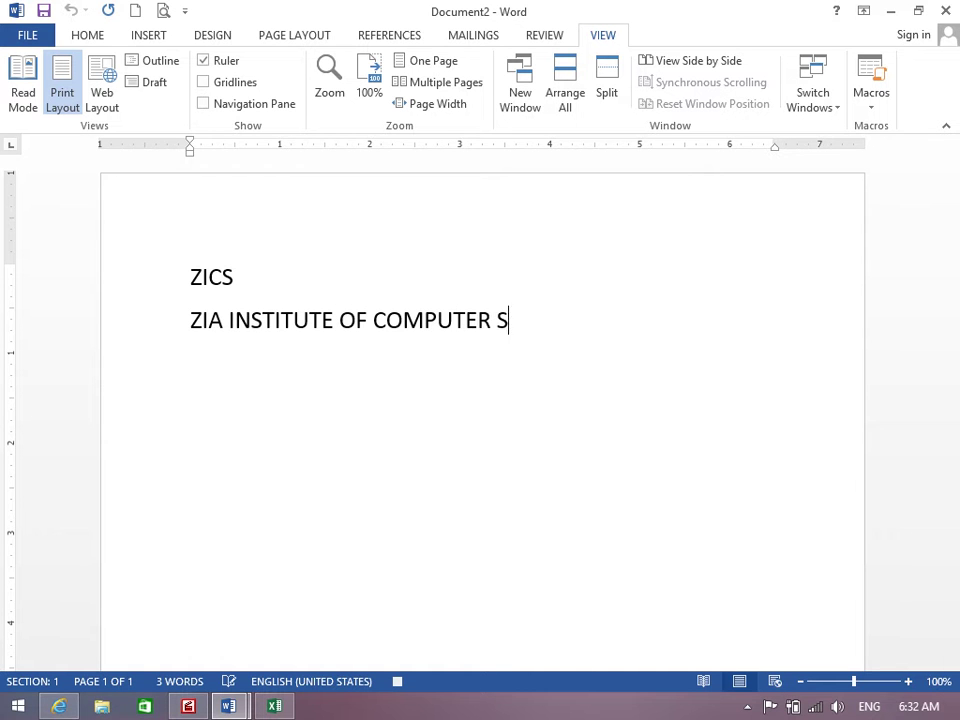
text(CIENCE)
key(Return)
text(CPM)
key(BackSpace)
key(BackSpace)
text(OMPUTER SC)
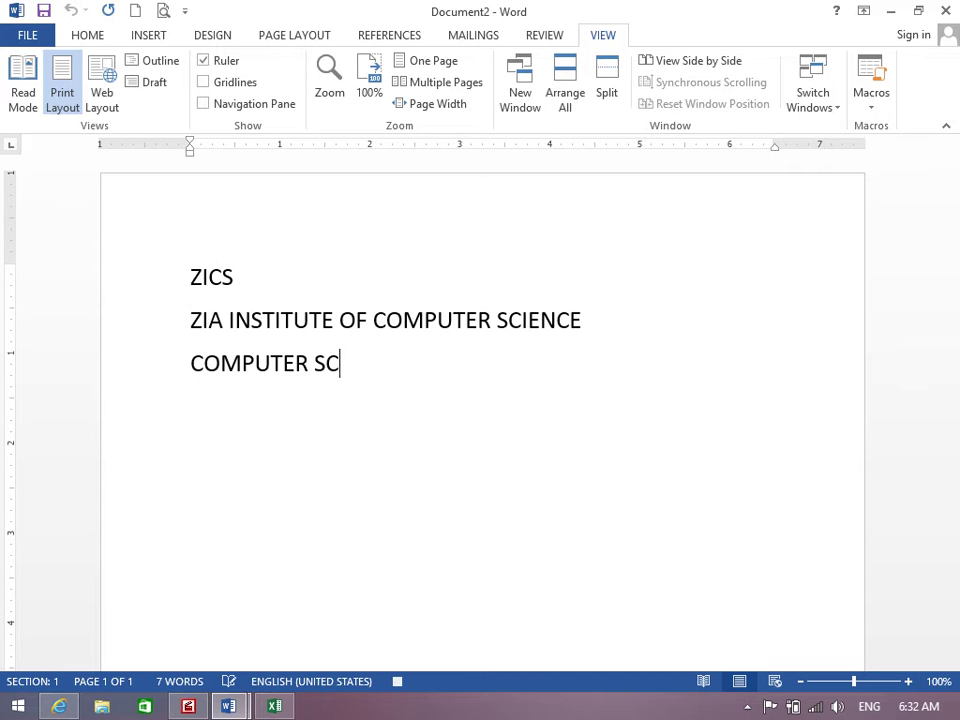
text(IENCE DEPARTMENT)
key(Return)
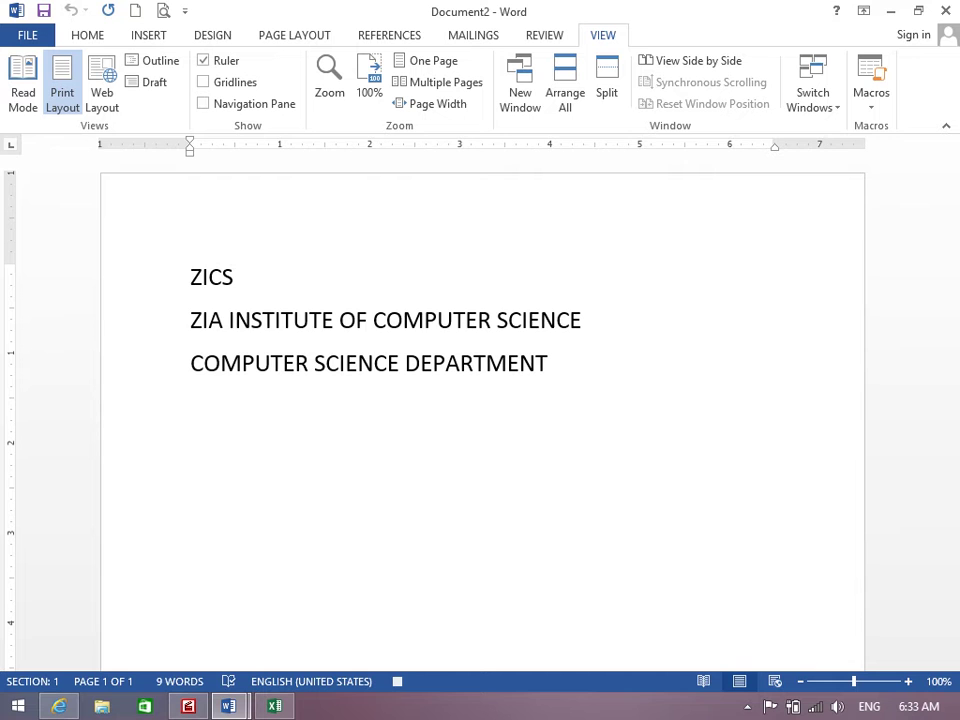
click(871, 105)
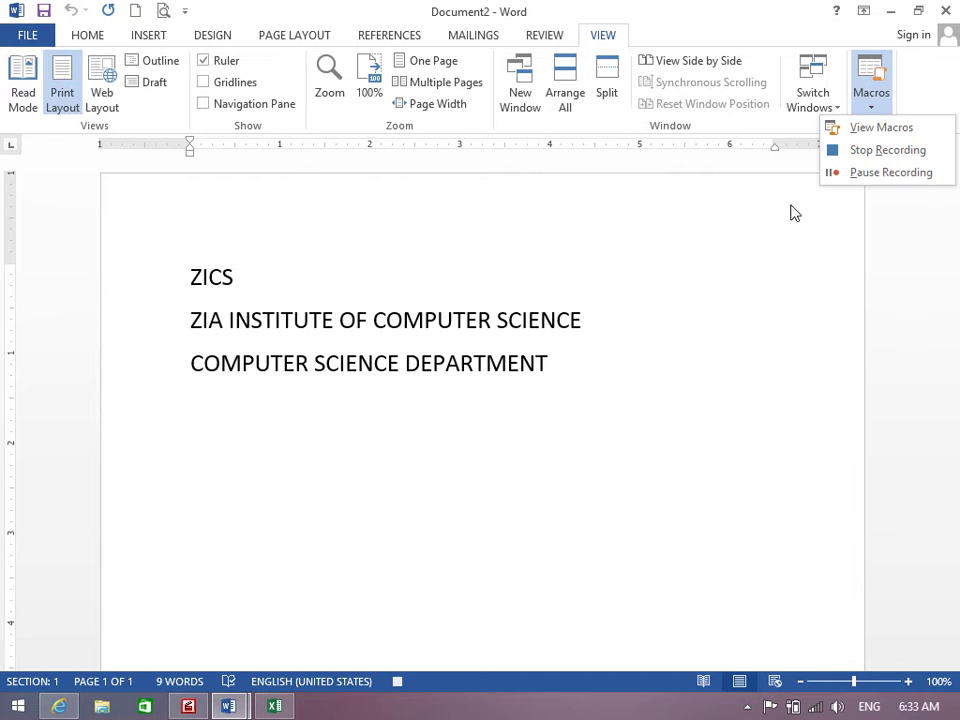
- Pause recording and add the unrecorded line Microsoft Word Notes
click(857, 174)
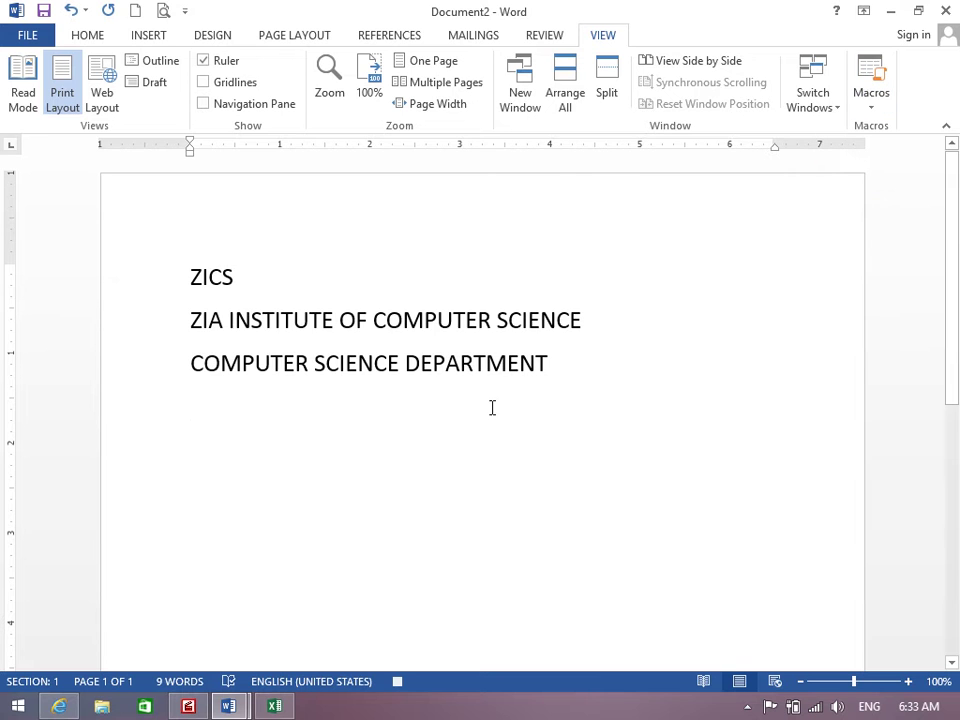
drag(492, 407, 154, 238)
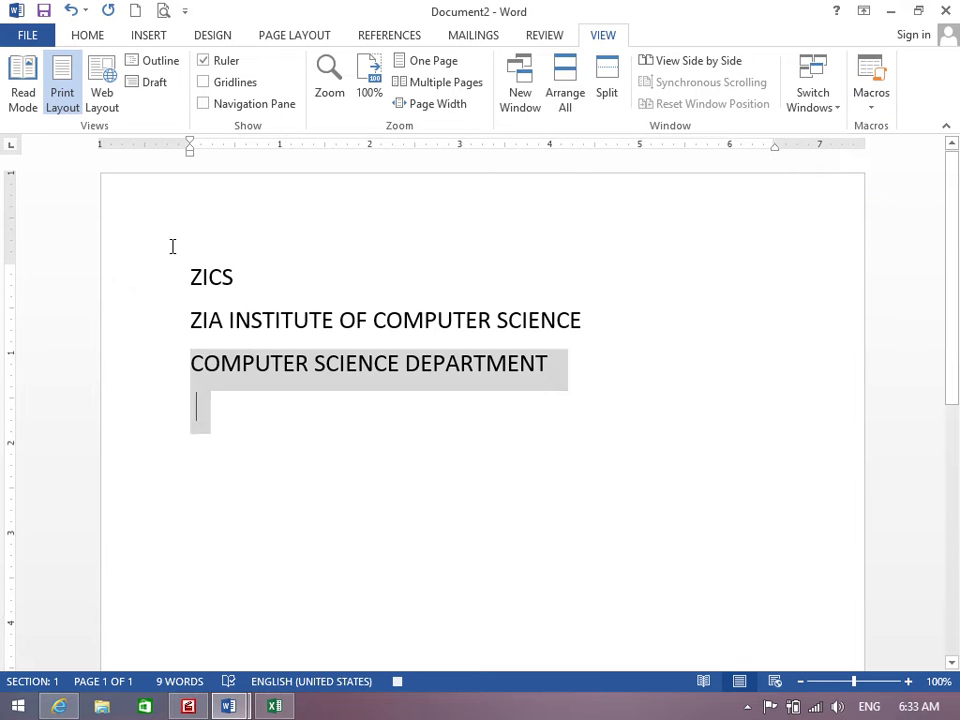
click(237, 421)
text(Mic)
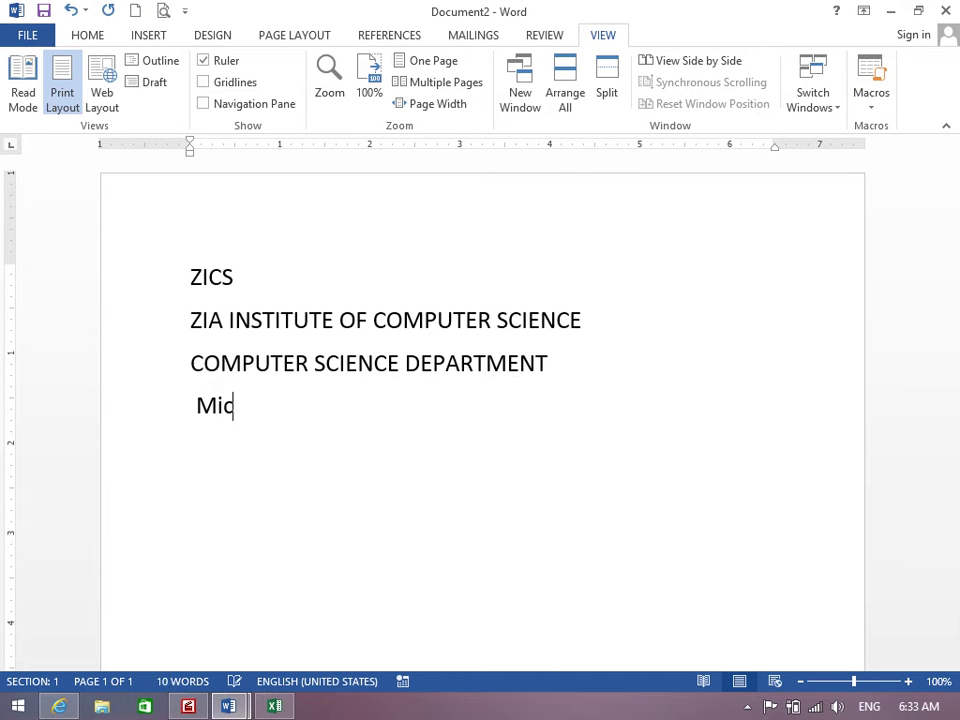
text(rosoft Word Notes)
key(Return)
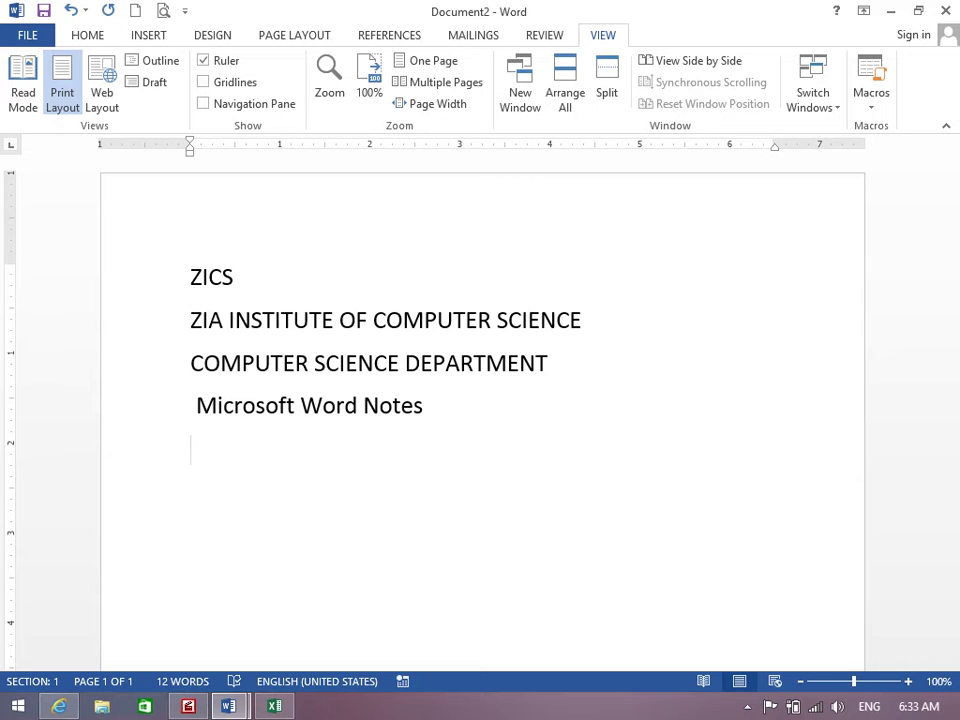
- Resume recording, type TEST A and center every line of the document
click(870, 108)
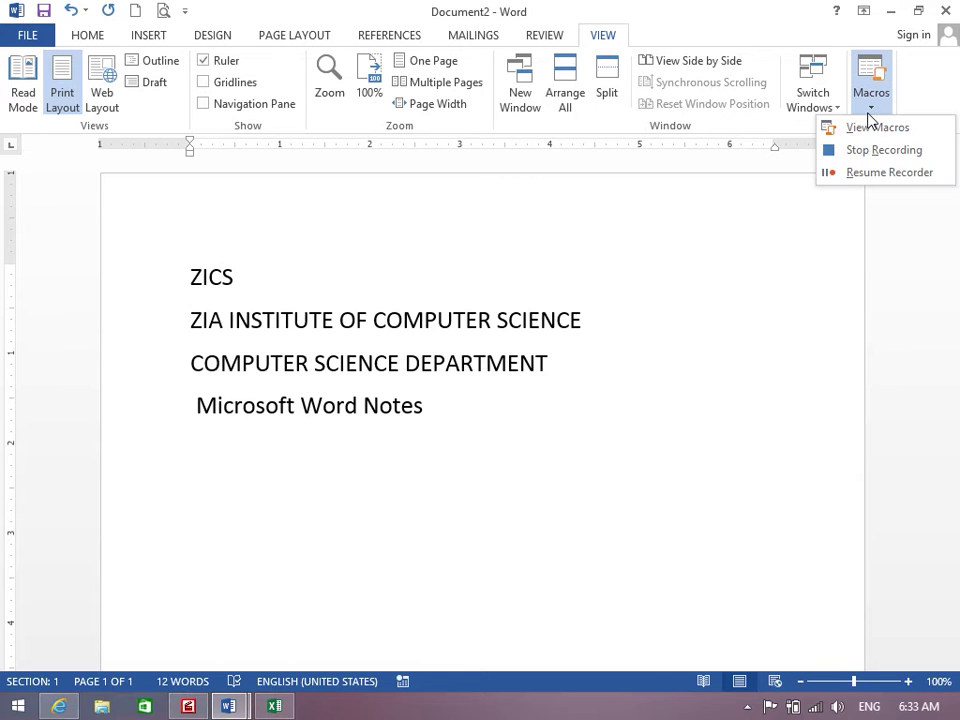
click(868, 175)
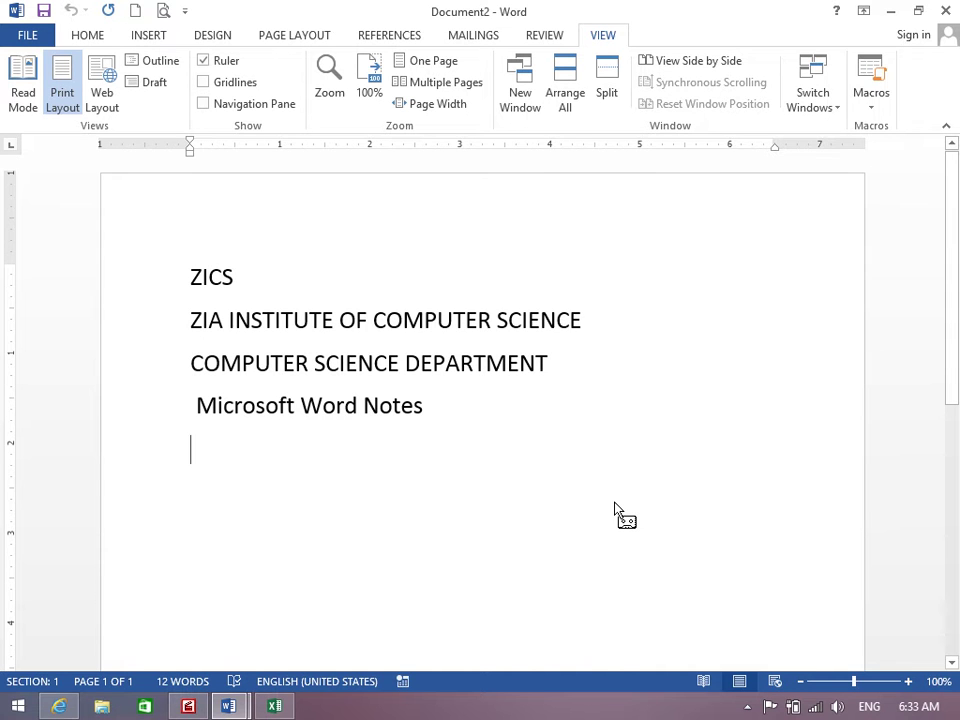
text(TEST A)
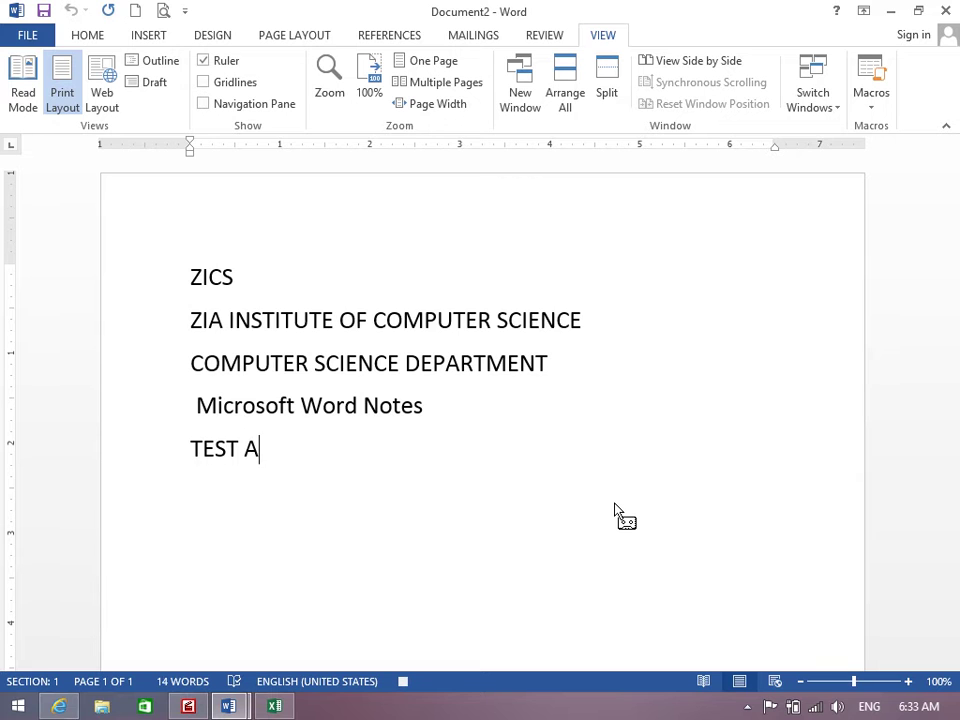
key(ctrl+a)
key(ctrl+e)
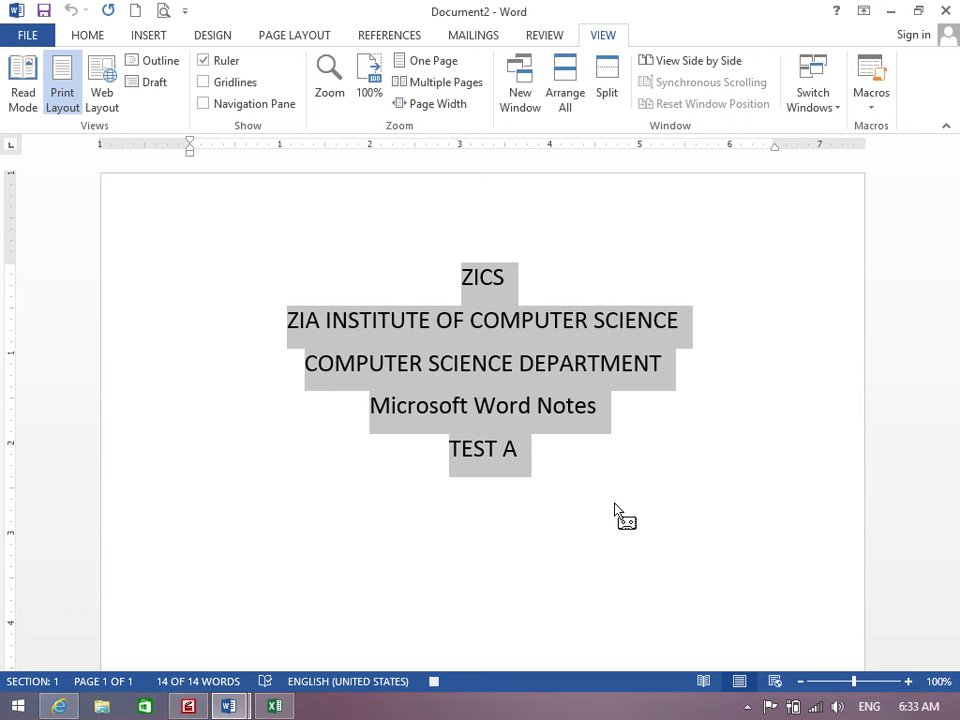
- Try and erase ==== lines under TEST A, leaving a left-aligned empty line
mouse_move(615, 509)
mouse_down()
mouse_move(531, 466)
mouse_move(589, 418)
mouse_up()
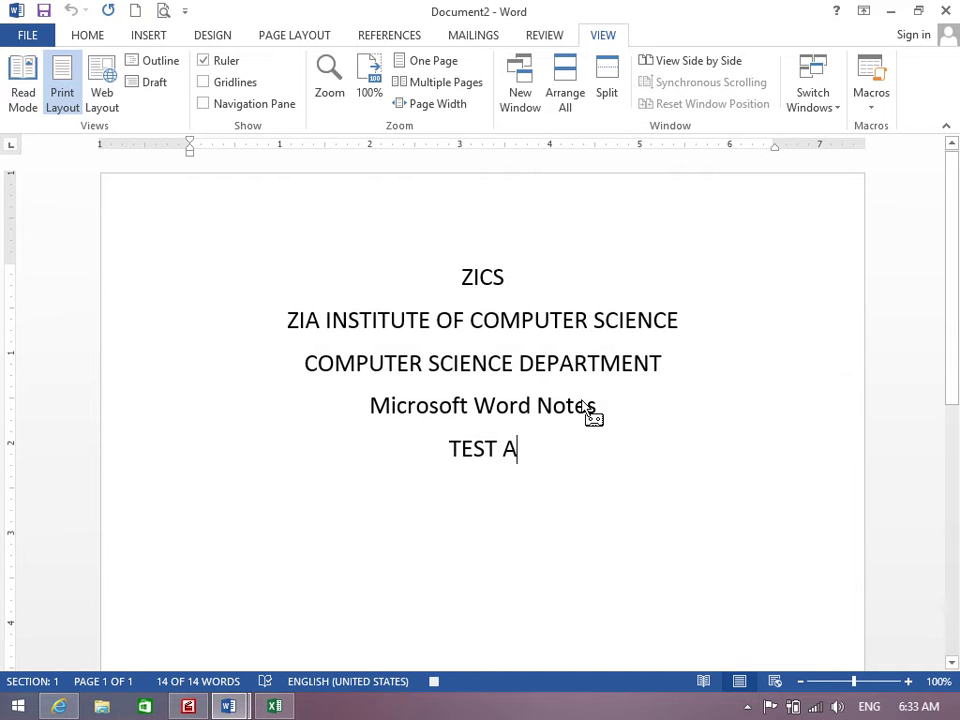
key(Return)
text(===)
key(Return)
key(BackSpace)
key(Return)
key(BackSpace)
key(BackSpace)
key(BackSpace)
key(BackSpace)
key(BackSpace)
key(Return)
text(====)
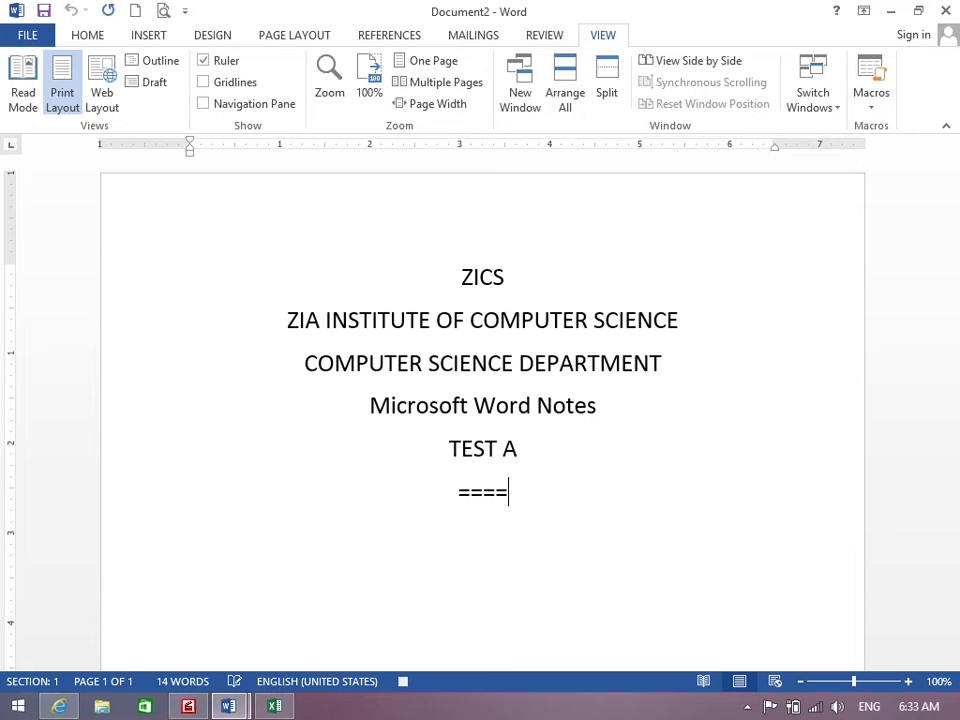
key(Return)
key(BackSpace)
key(BackSpace)
key(BackSpace)
key(BackSpace)
key(BackSpace)
key(Return)
key(ctrl+l)
text(===)
key(Return)
key(BackSpace)
key(BackSpace)
key(BackSpace)
key(BackSpace)
- Stop recording and replay the header macro with its shortcut
click(866, 112)
click(868, 150)
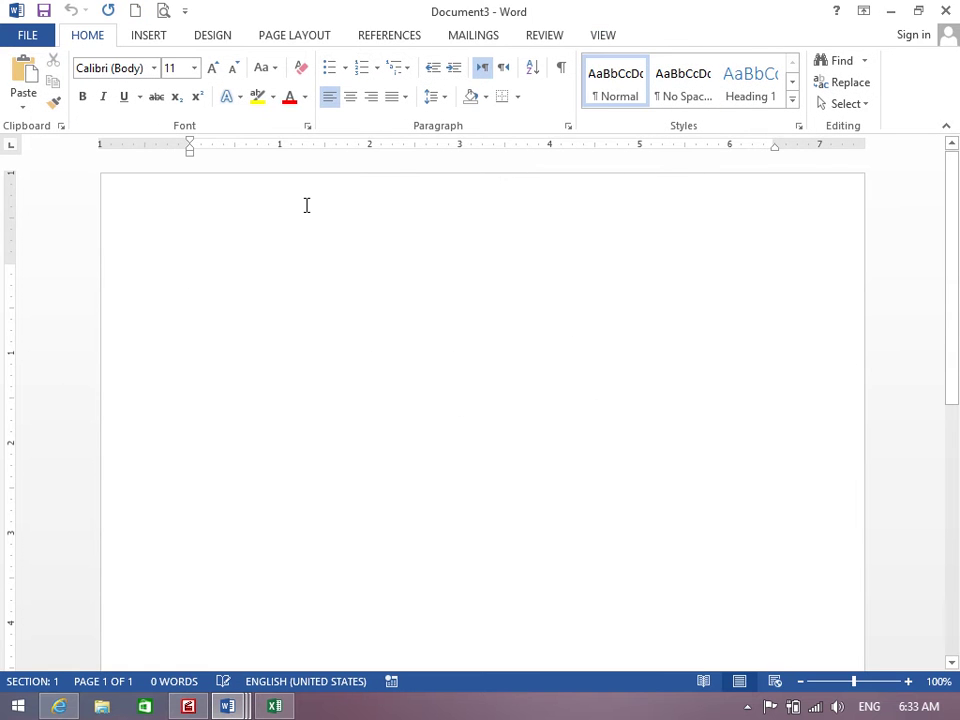
key(ctrl+shift+z)
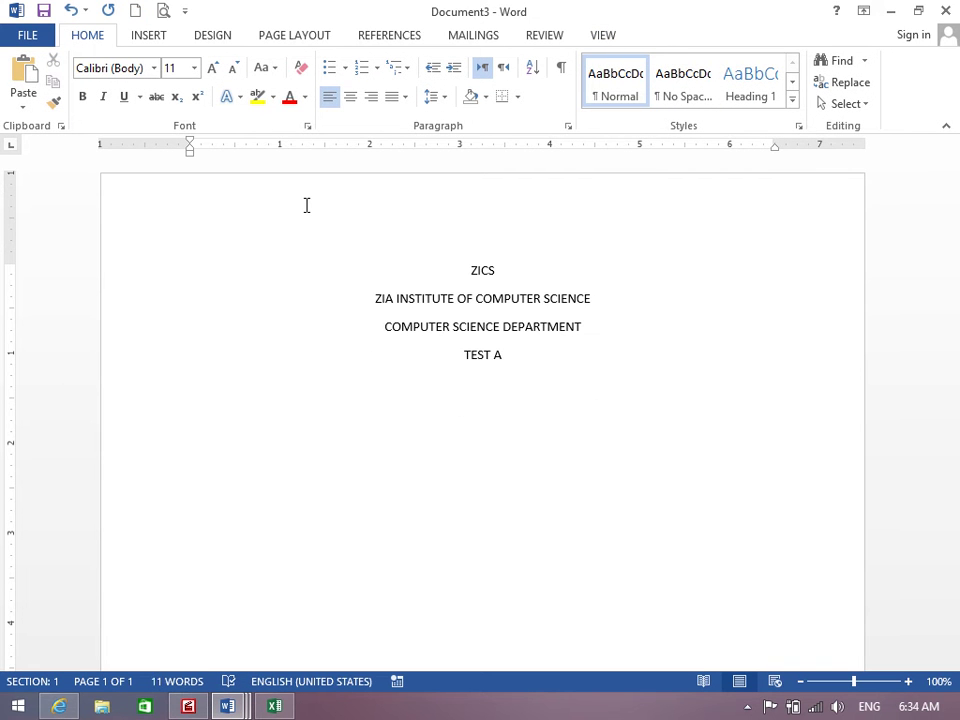
- In a new document, replay the macro and enlarge the four header lines to 17 pt
click(135, 11)
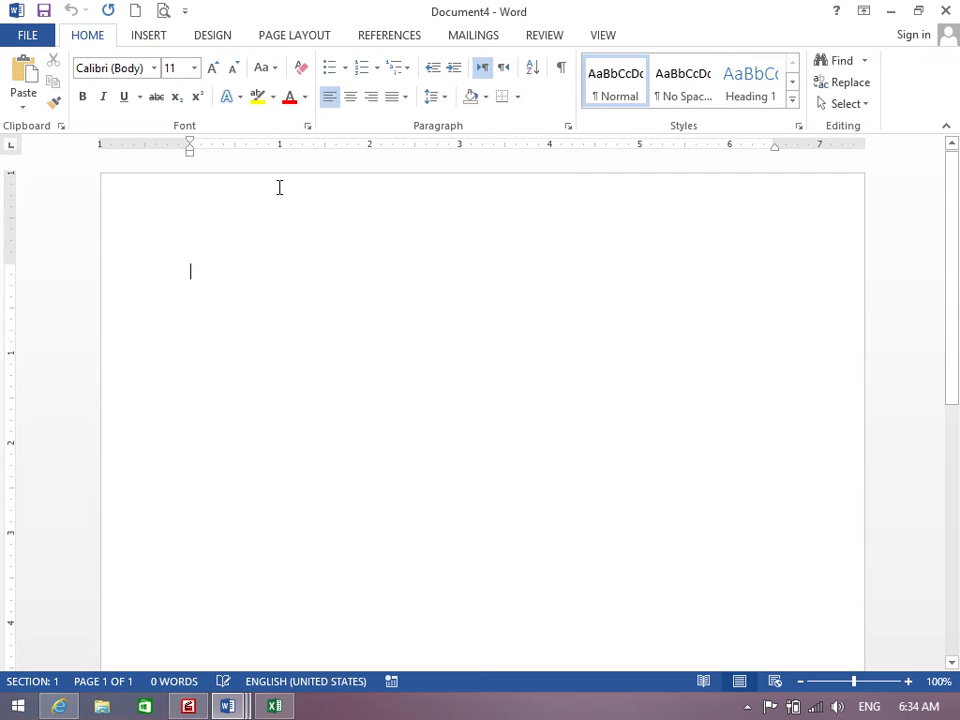
key(ctrl+shift+z)
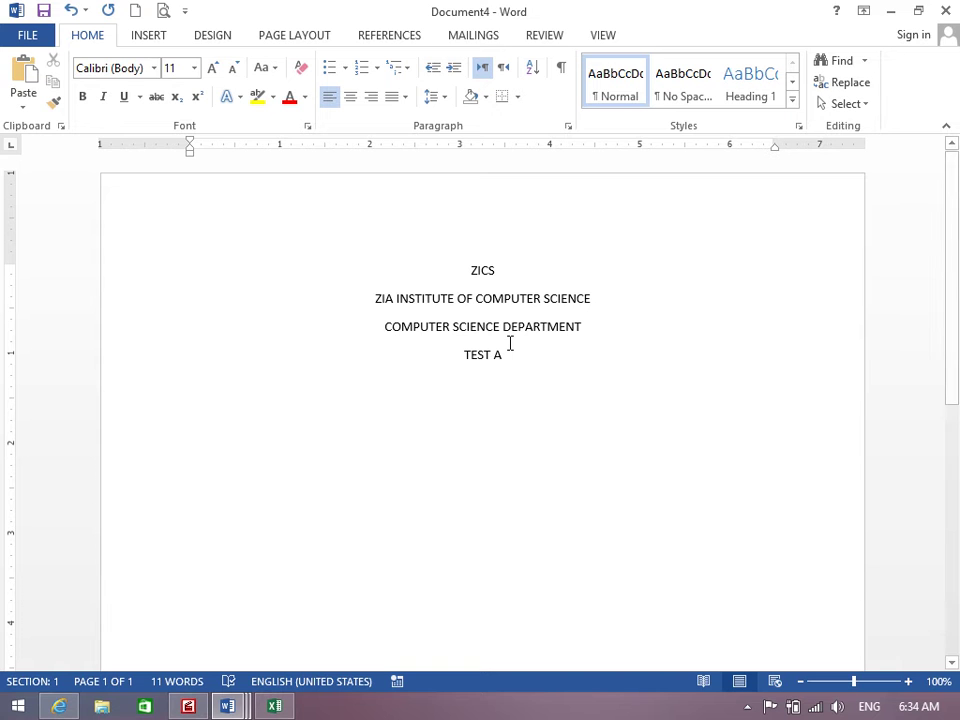
drag(519, 359, 411, 210)
key(ctrl+bracketright)
key(ctrl+bracketright)
key(ctrl+bracketright)
key(ctrl+bracketright)
key(ctrl+bracketright)
key(ctrl+bracketright)
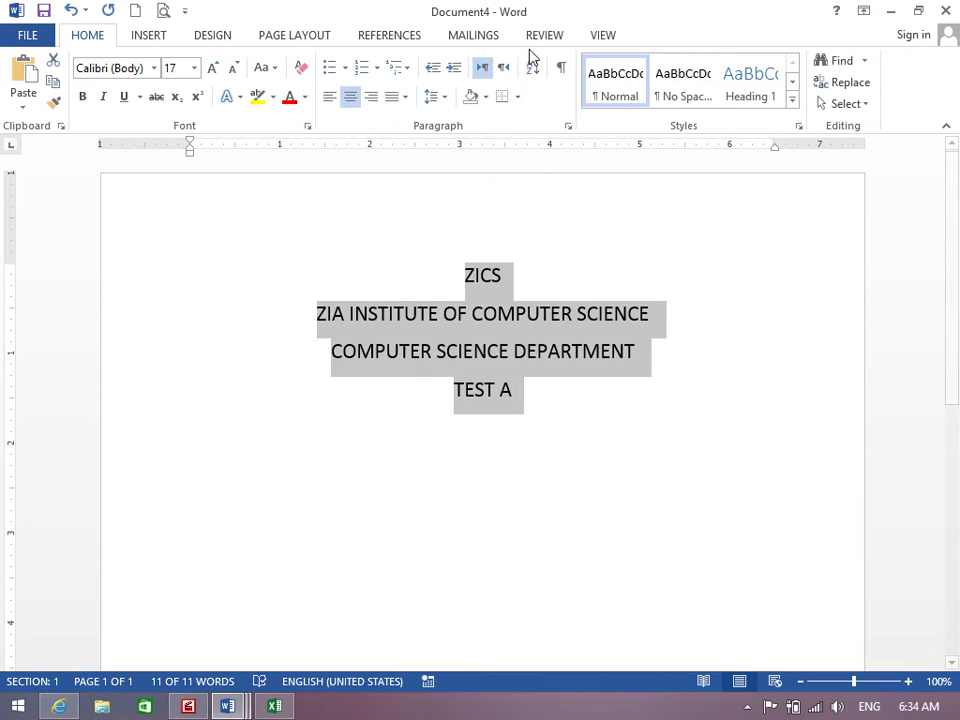
click(602, 38)
- Delete the selected header text, leaving Document4 empty
click(879, 107)
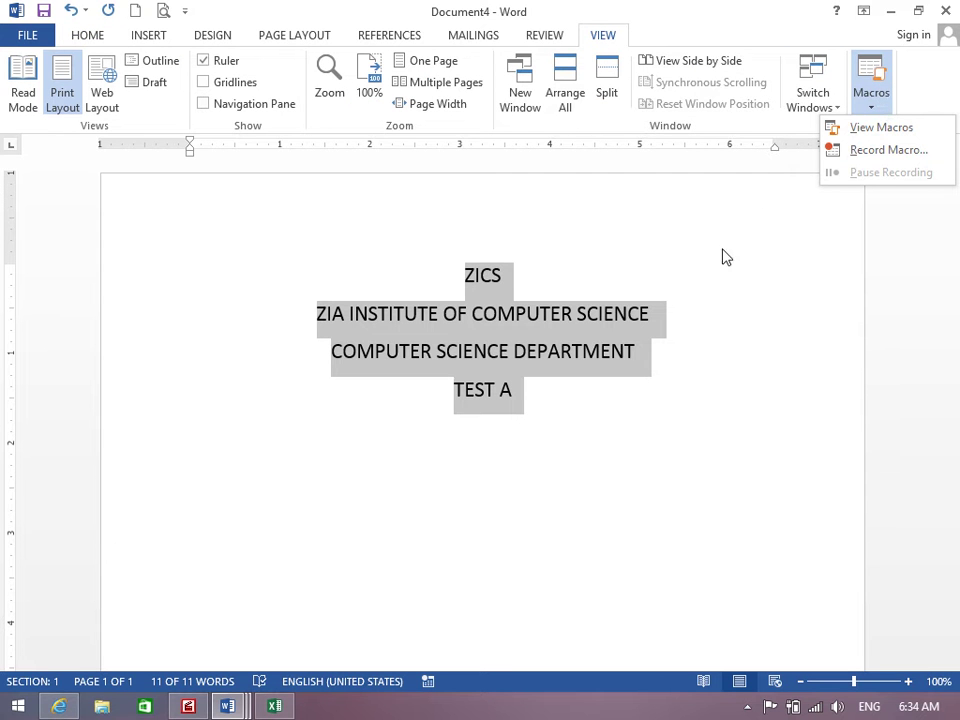
key(Escape)
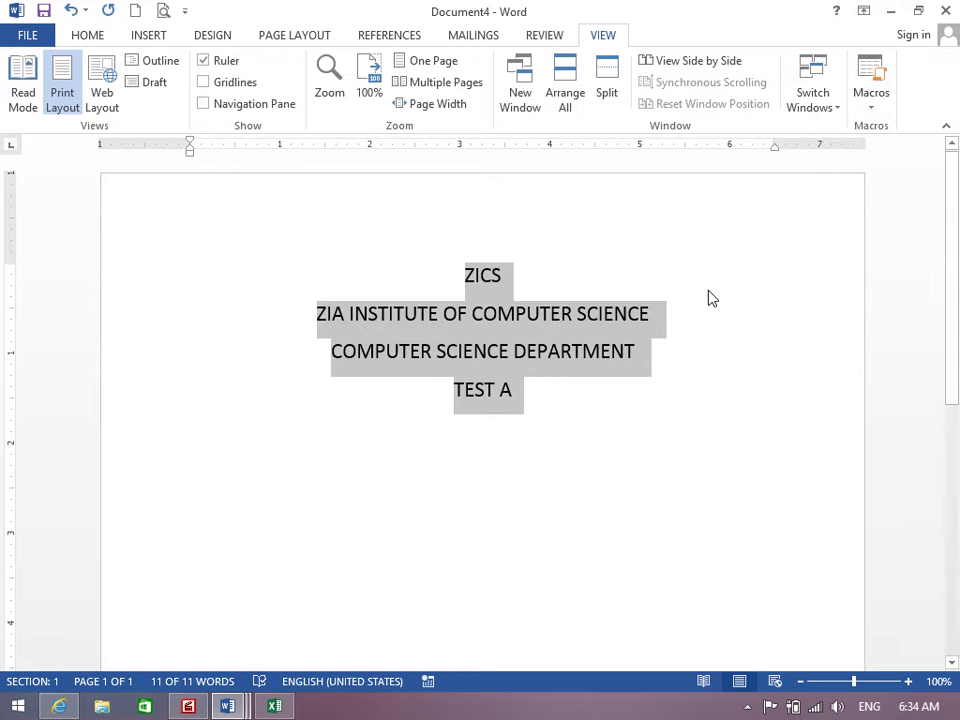
key(Delete)
- Delete Macro1 from the saved macros list and confirm the deletion
click(889, 108)
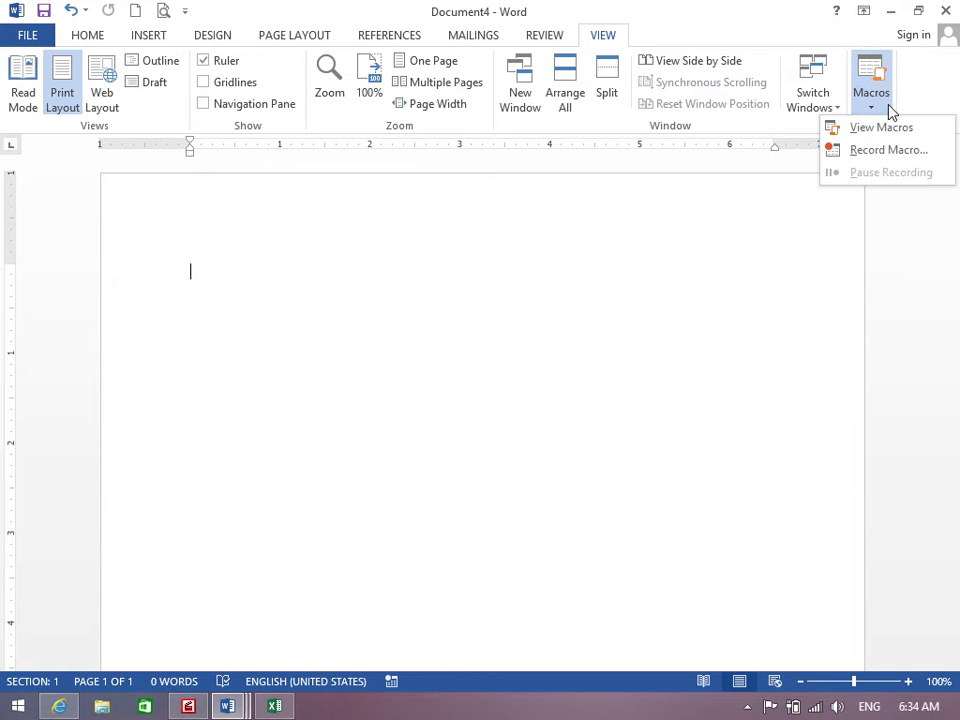
click(889, 124)
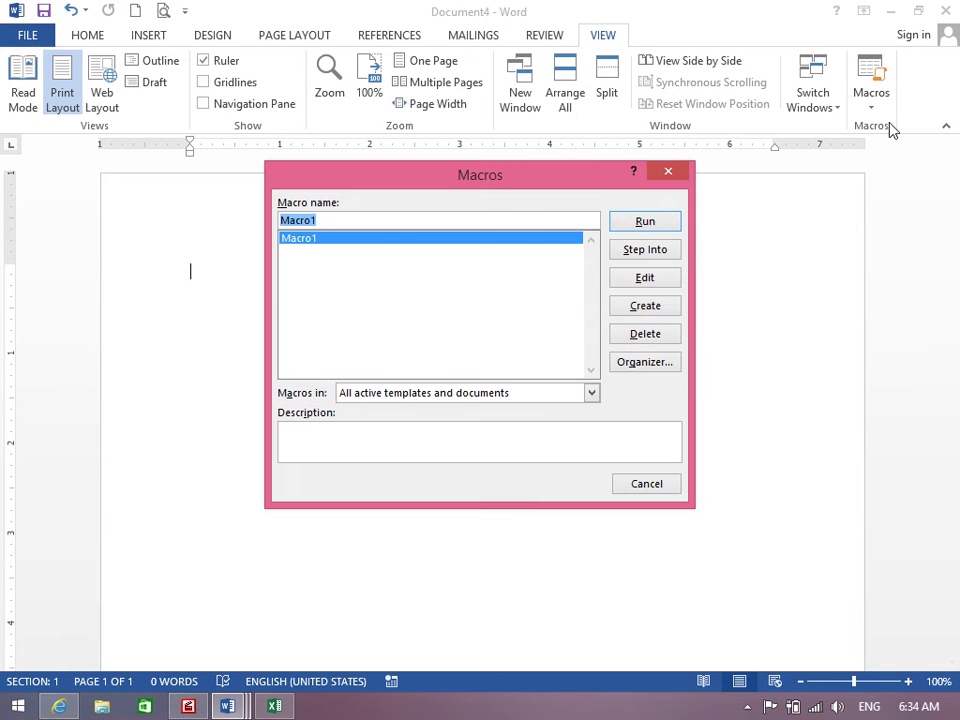
click(660, 331)
click(460, 412)
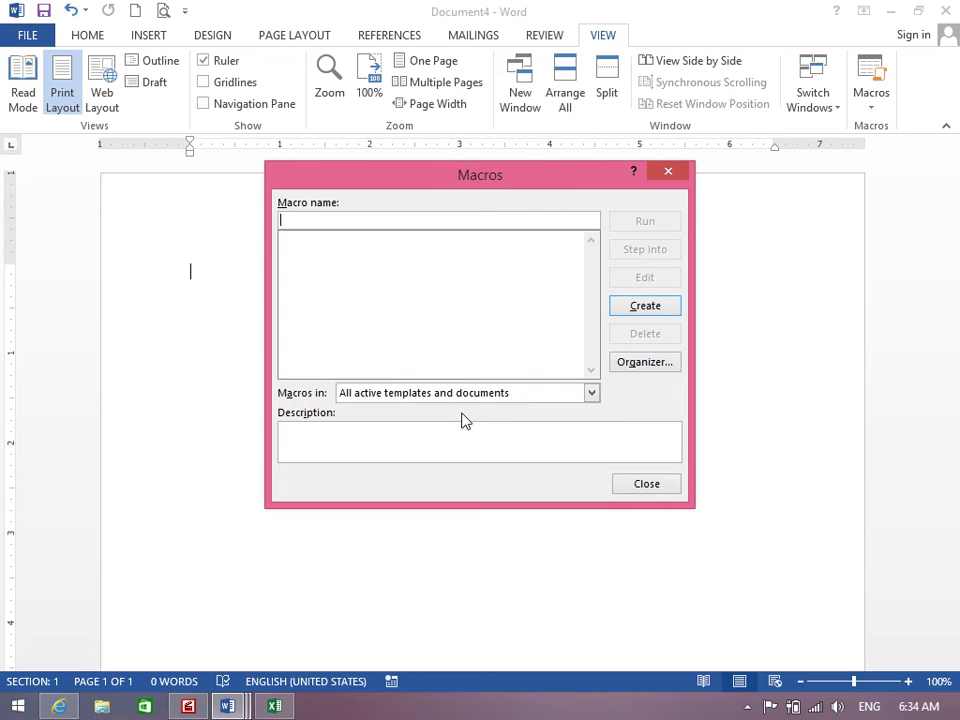
click(662, 483)
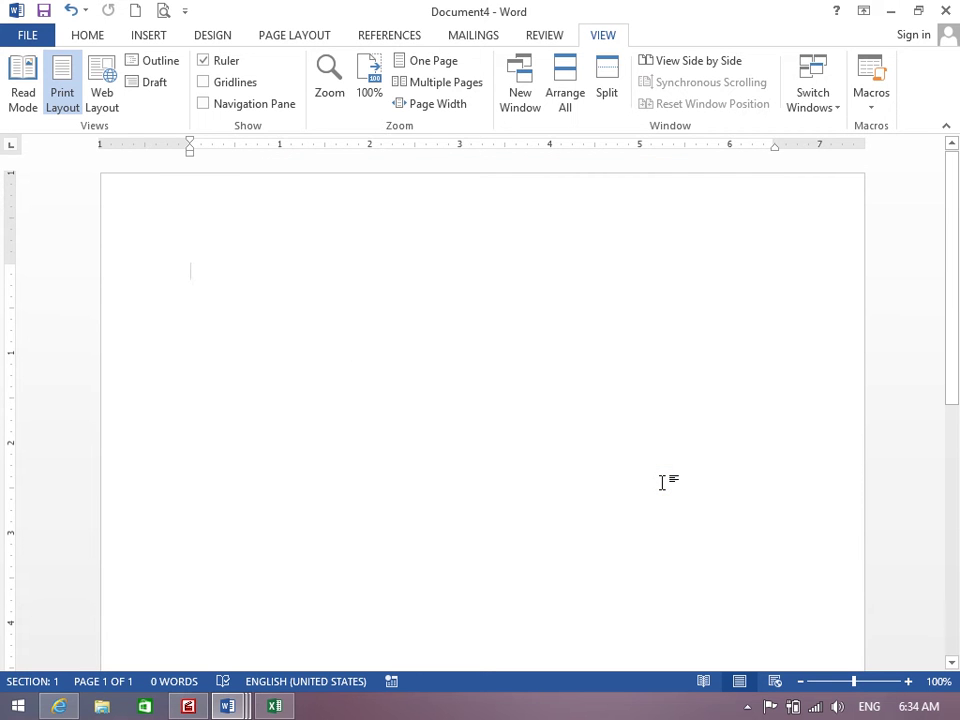
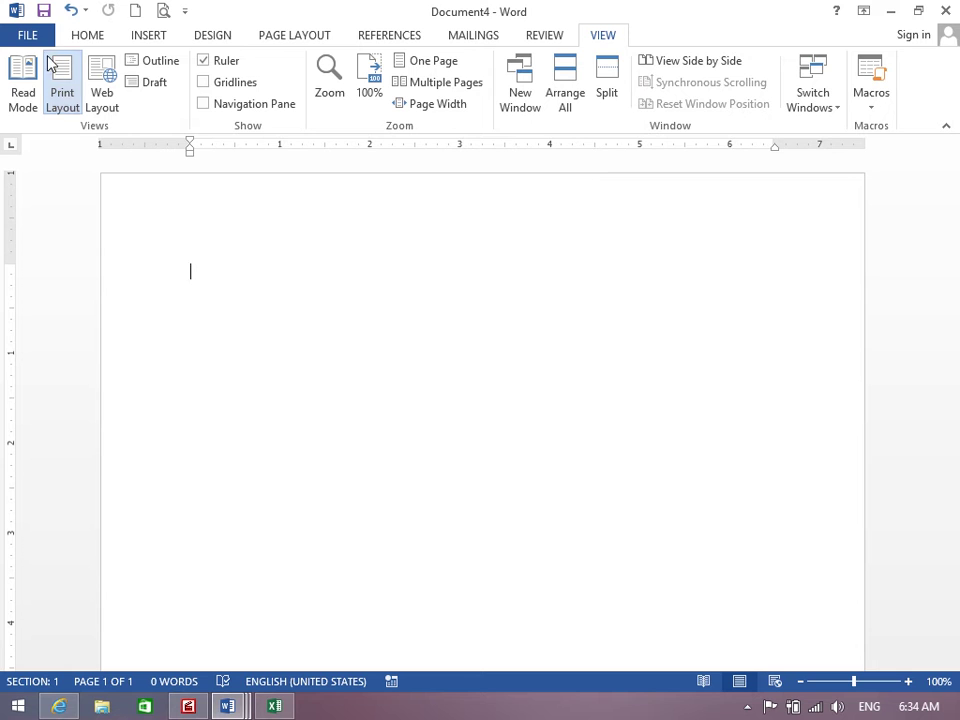
- Look over the Info page's Protect Document options, then go back to the blank document
click(30, 36)
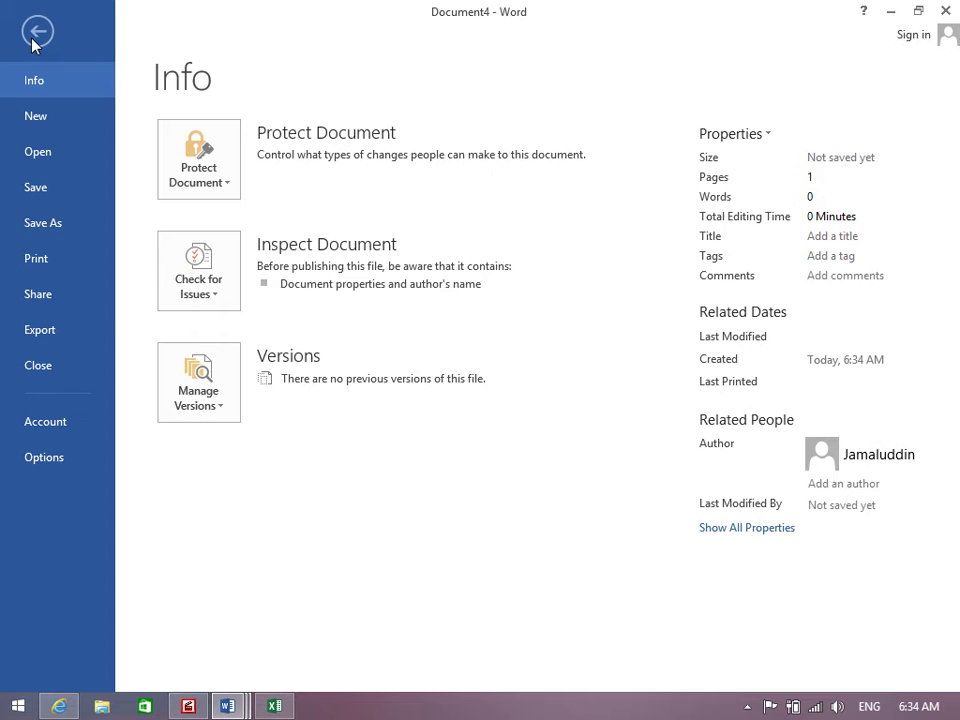
click(219, 145)
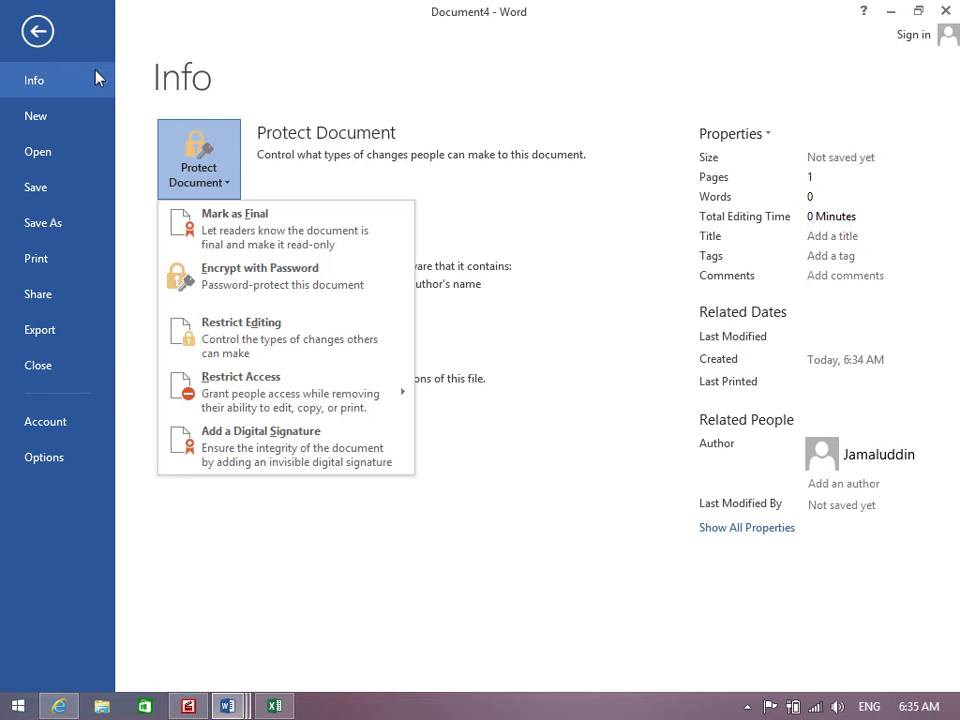
click(37, 32)
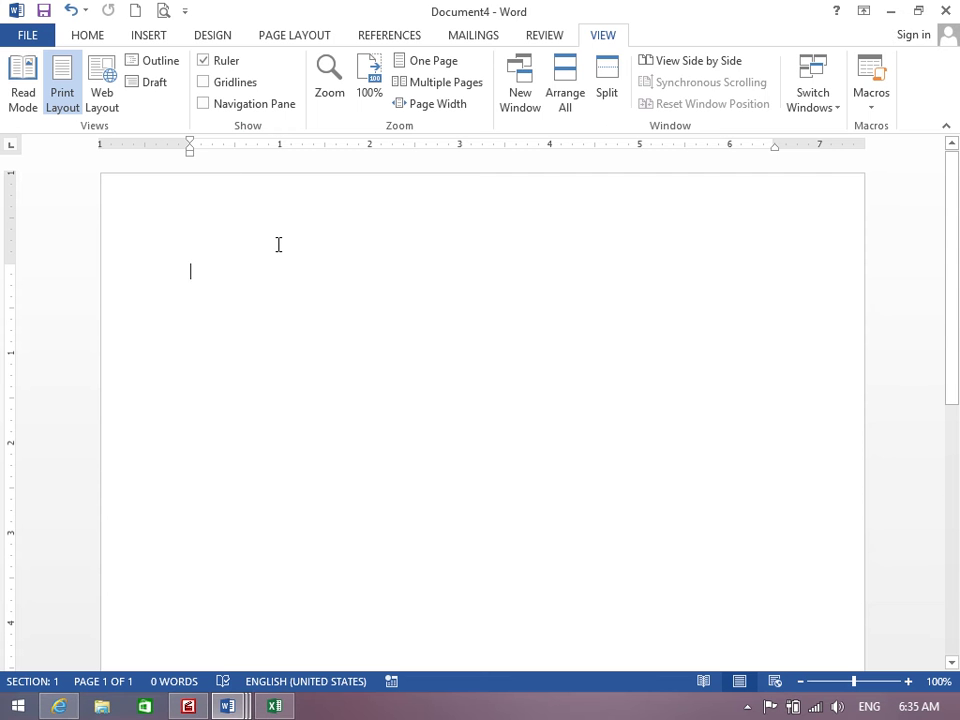
- Switch to the Afghanistan document and place the cursor after its heading
mouse_move(232, 706)
click(170, 626)
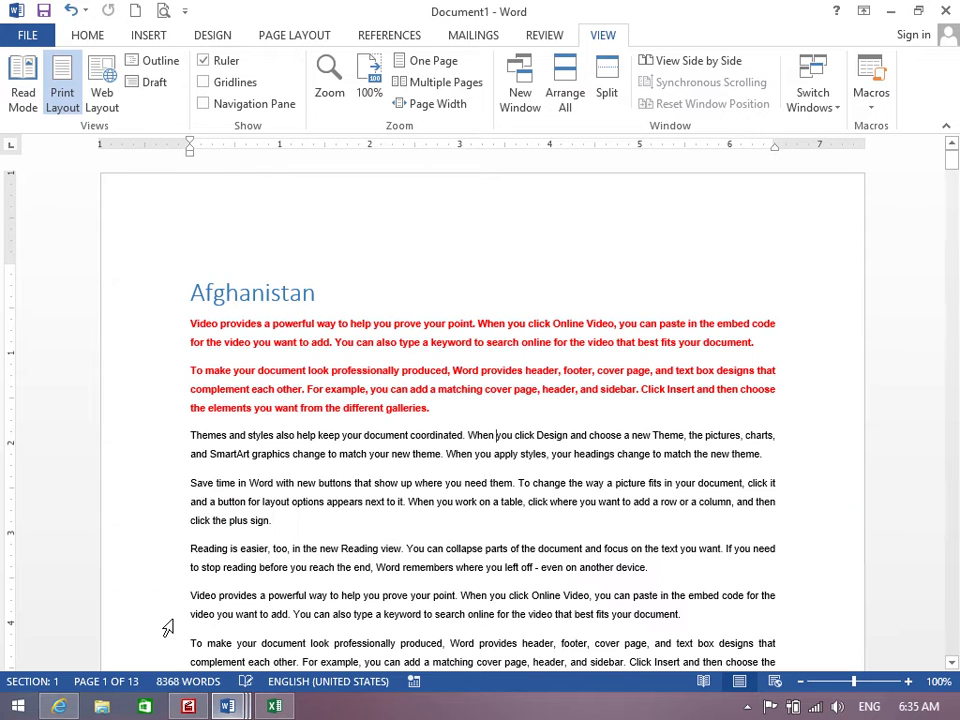
click(341, 286)
- Open the Restrict Editing pane via Protect Document on the Info page
click(546, 38)
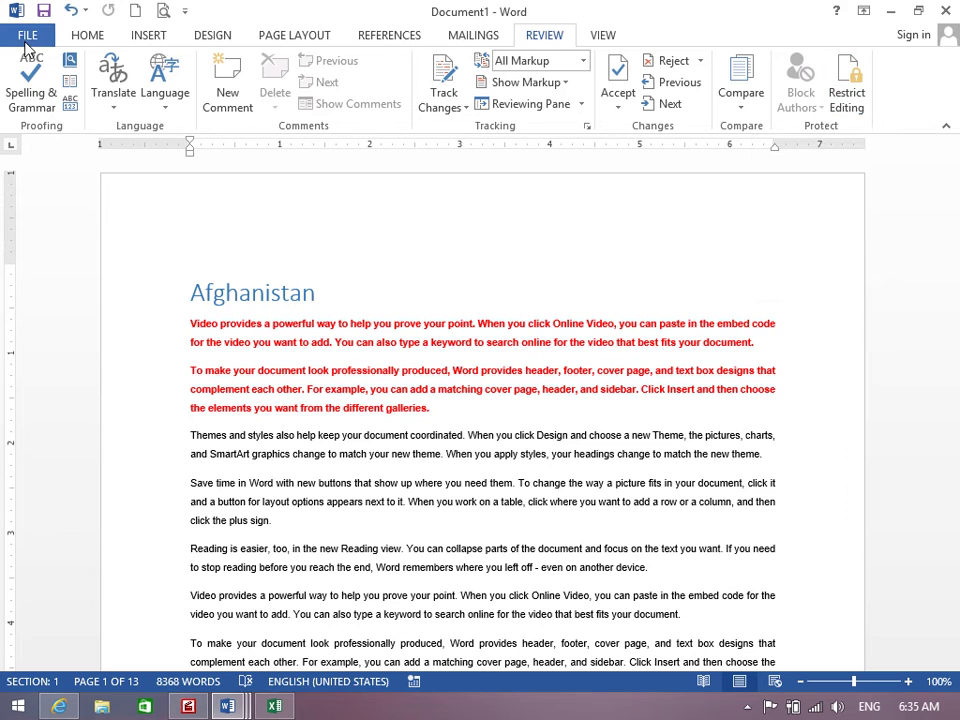
click(26, 33)
click(233, 169)
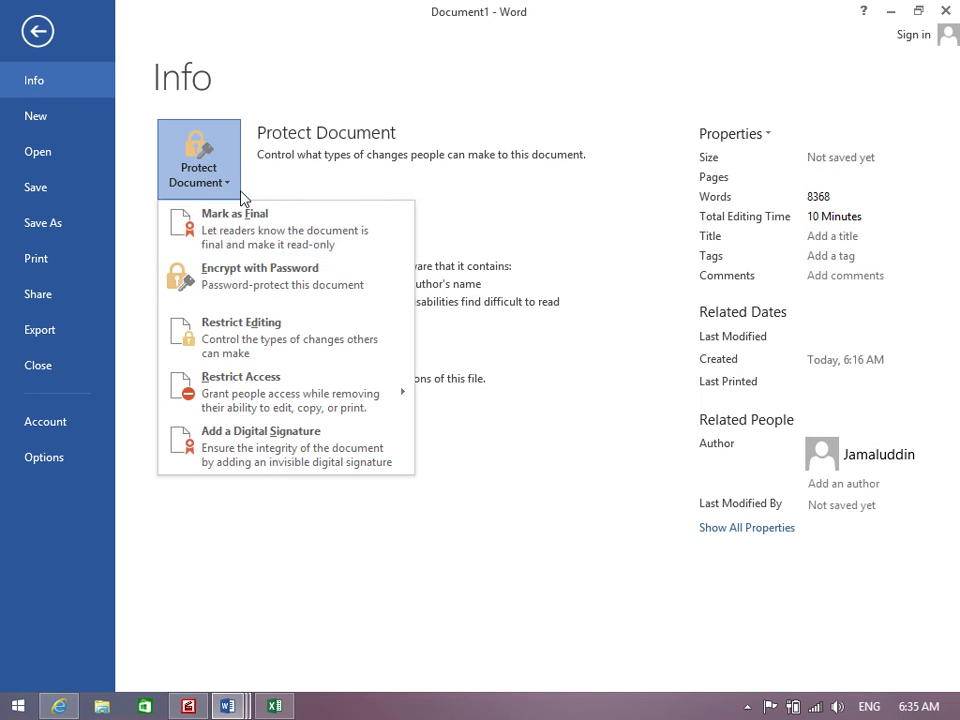
click(267, 345)
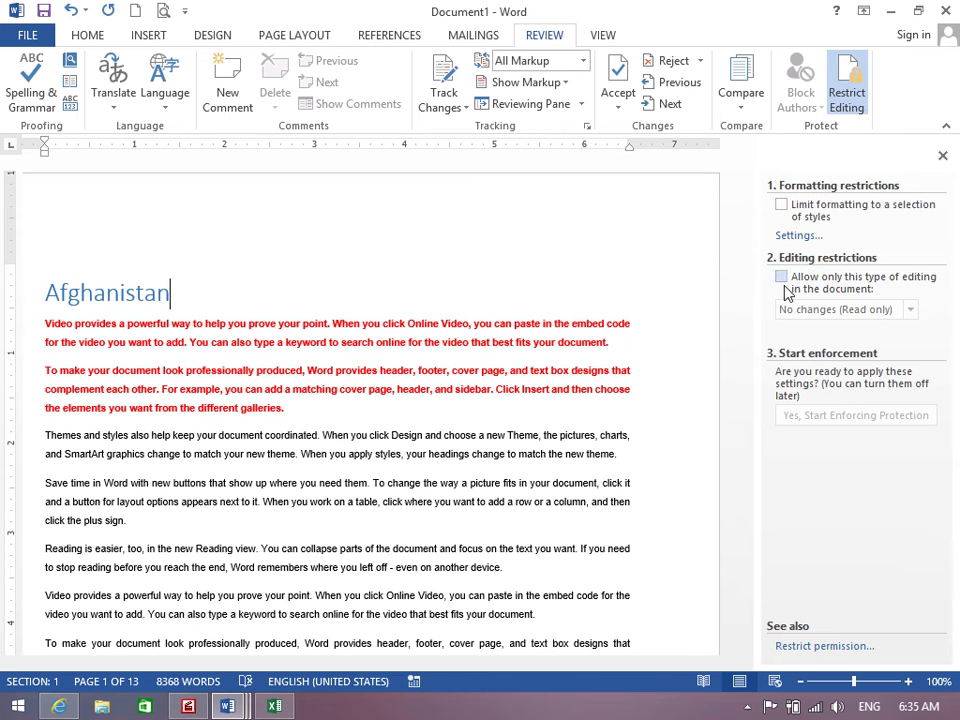
- Enforce read-only editing protection with a password and test that deleting text is blocked
click(782, 278)
click(826, 562)
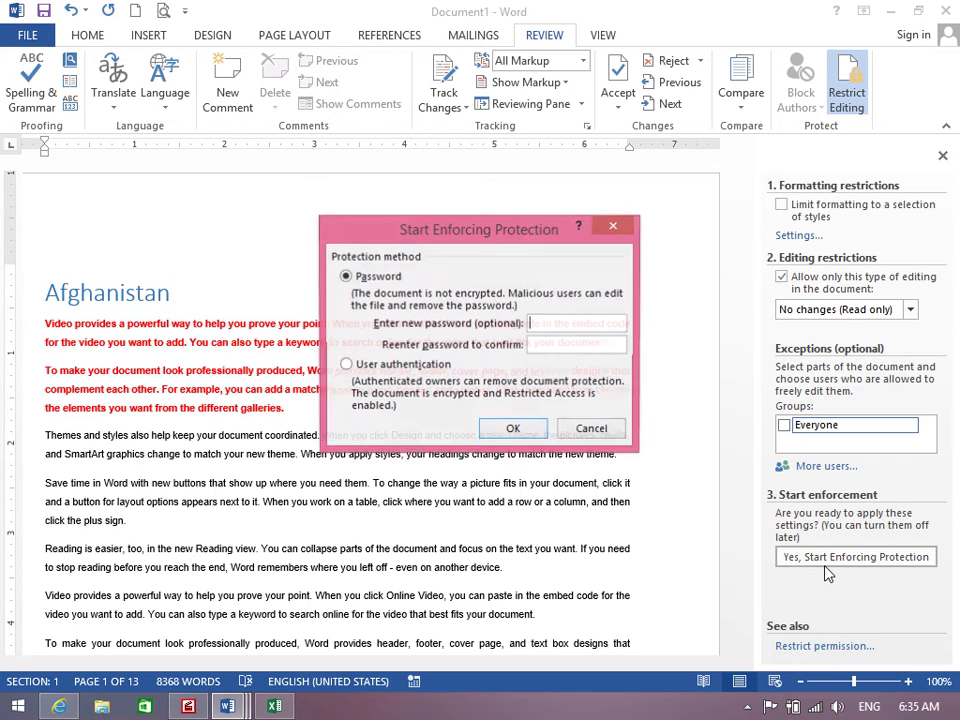
text(1)
key(Return)
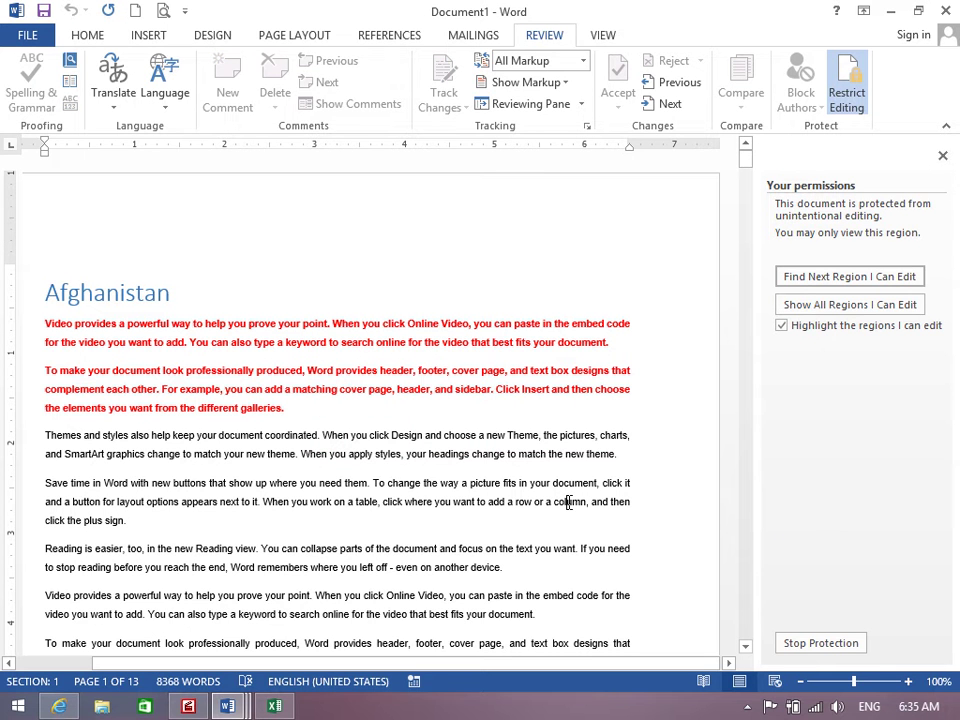
key(Delete)
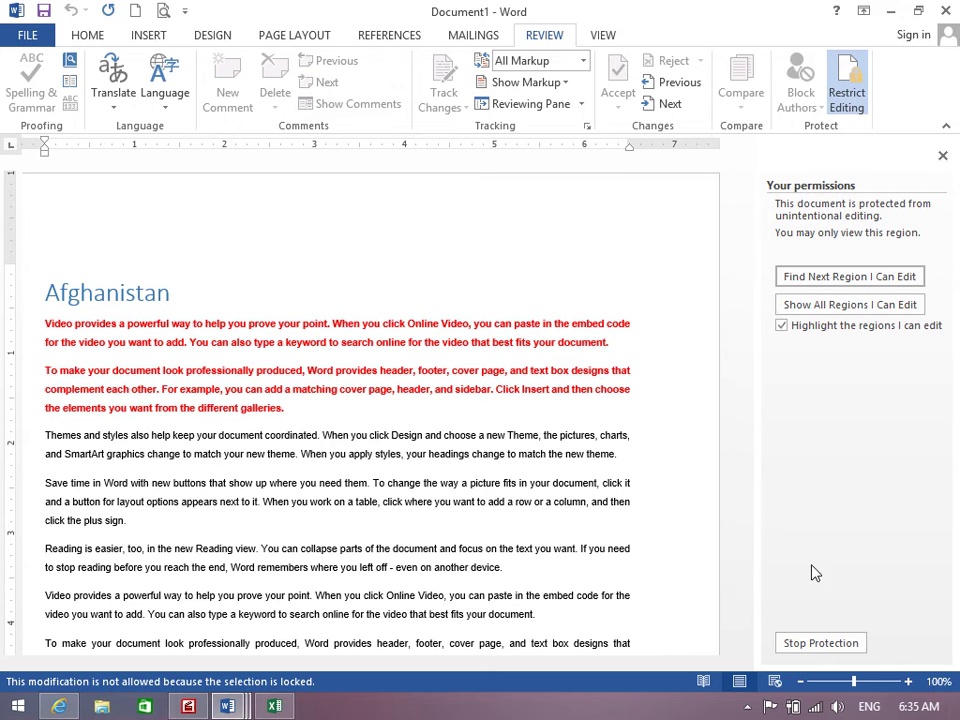
- Stop the protection and close the Restrict Editing pane
click(810, 650)
key(Return)
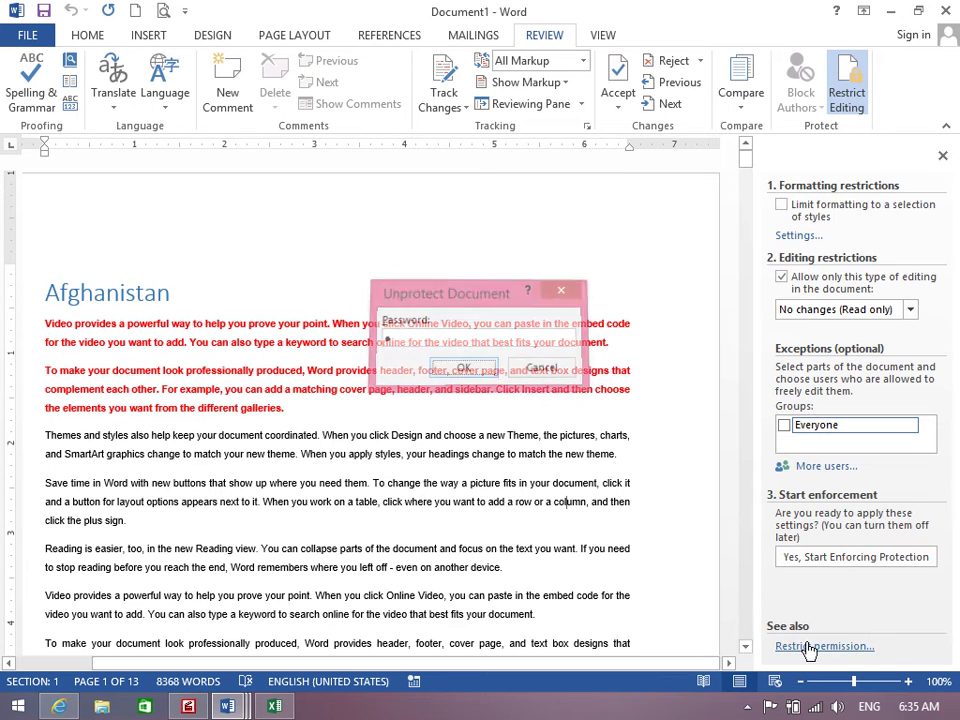
click(942, 156)
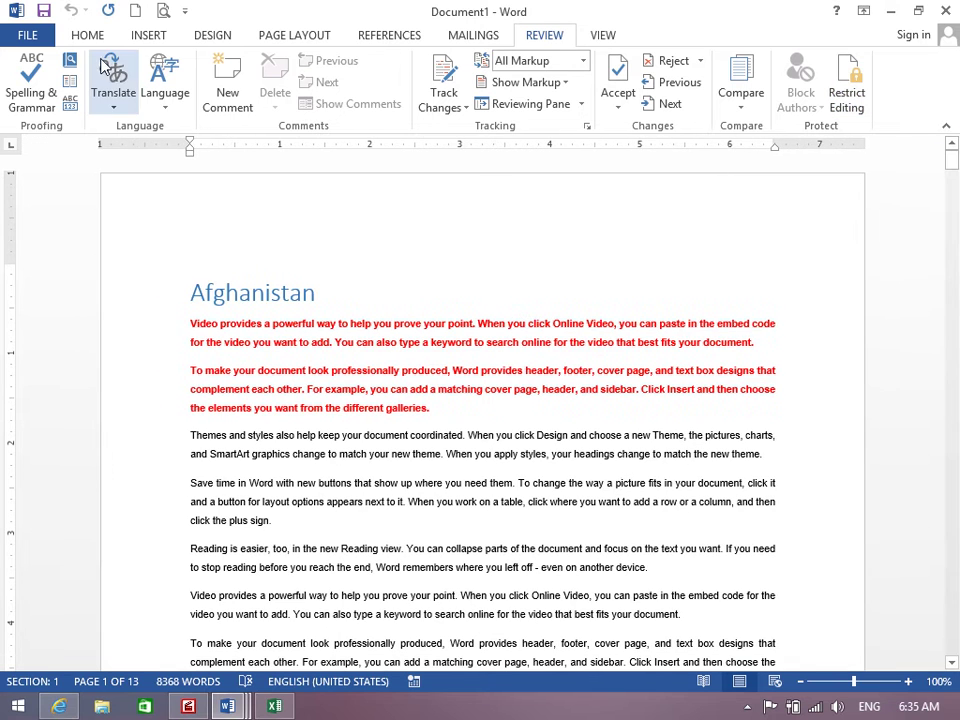
- Save the document to the Desktop as Afghanistan.docx
key(ctrl+s)
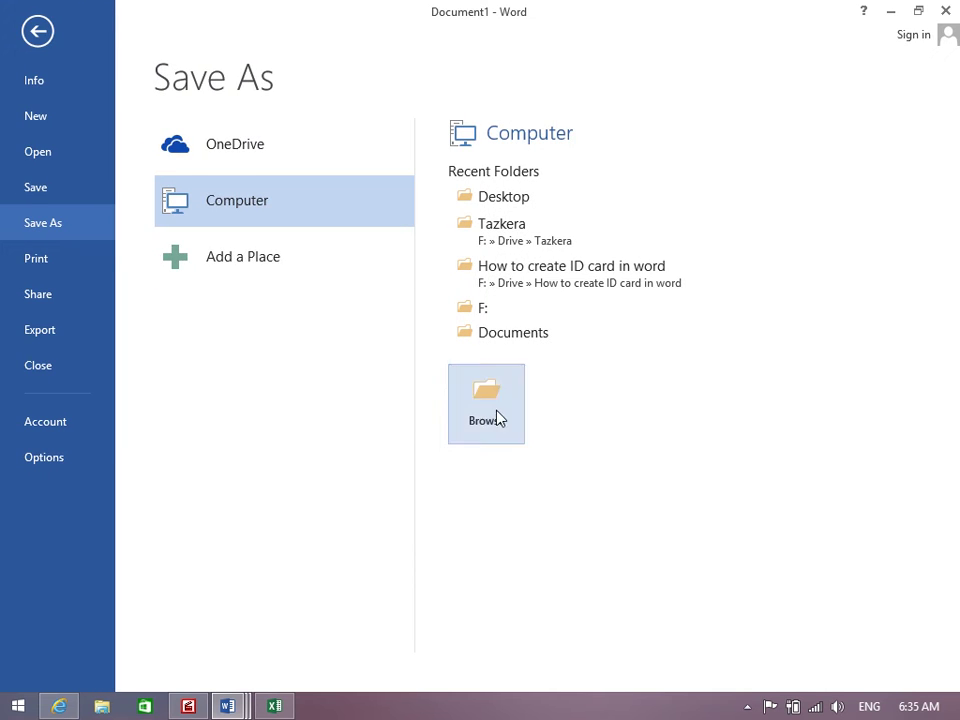
click(497, 418)
click(76, 123)
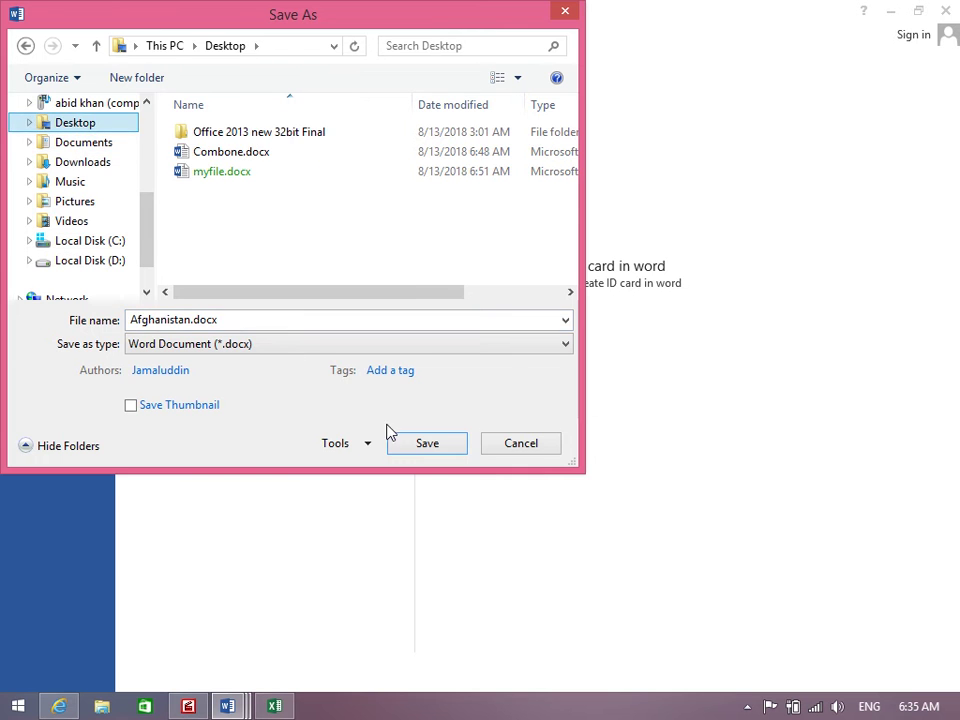
click(411, 443)
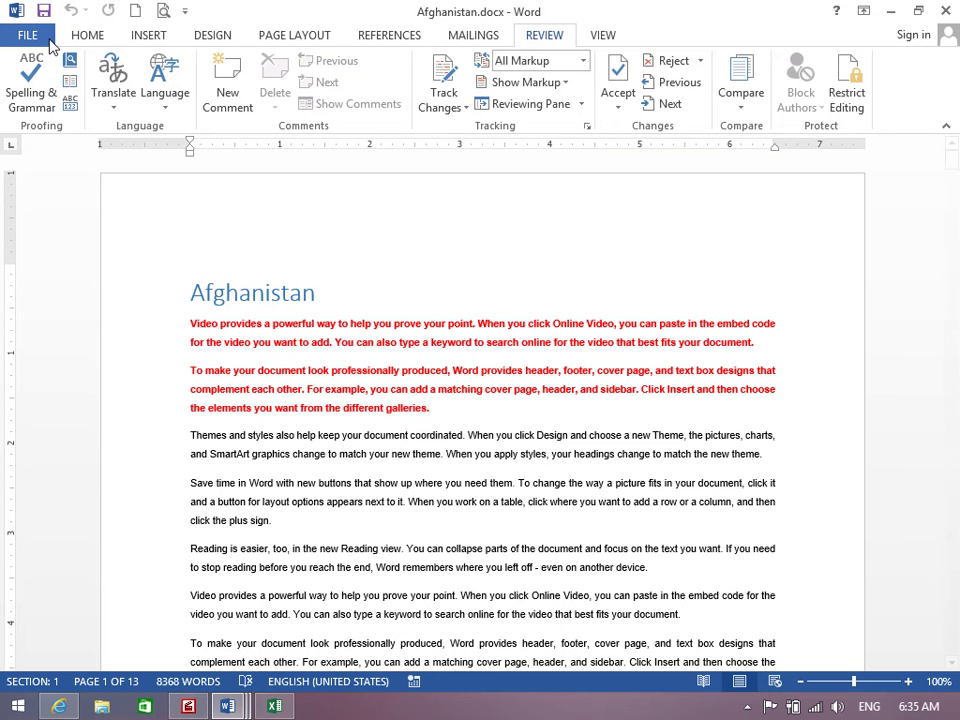
- Encrypt the document with an opening password, confirm it, and close the document
click(38, 36)
click(198, 200)
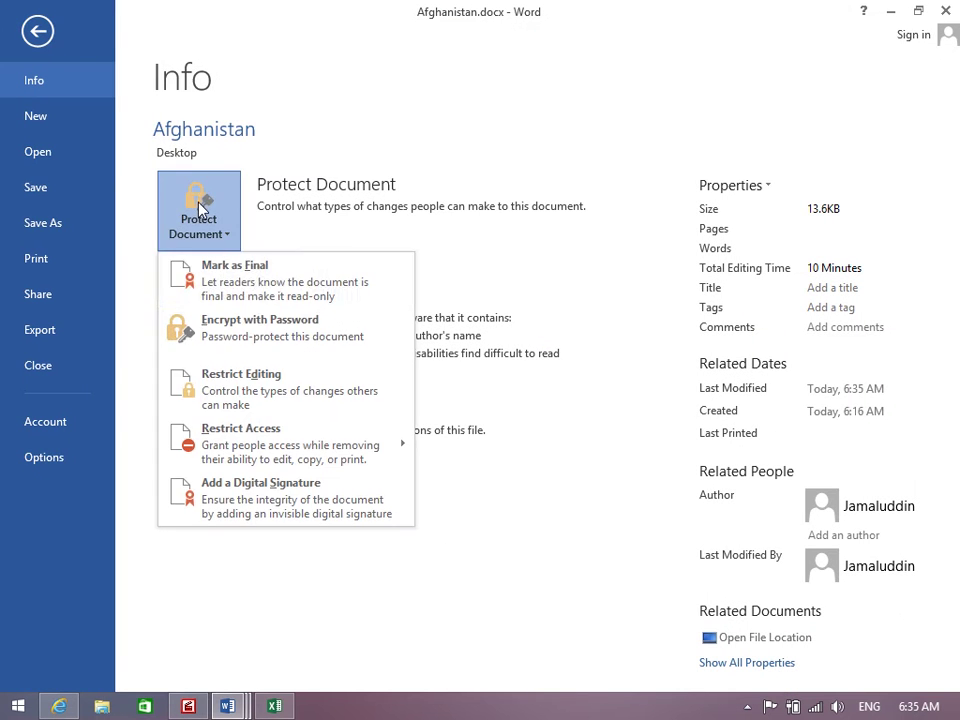
click(185, 338)
key(Return)
key(Return)
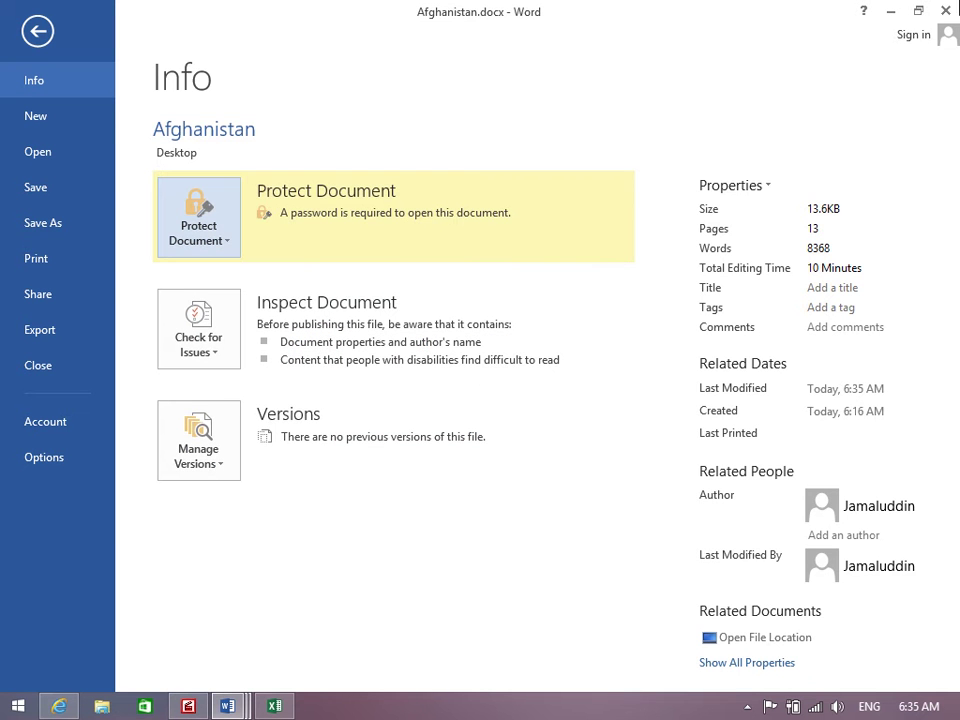
key(ctrl+w)
- Save Afghanistan on closing, then close Document4, Document3 and Document2 without saving
key(Return)
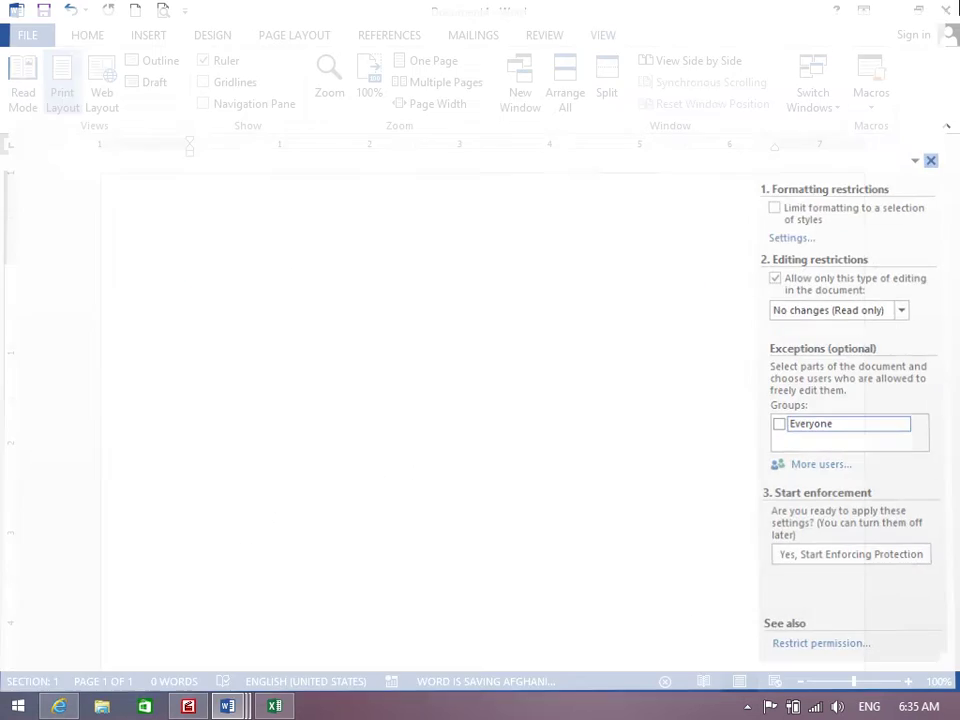
key(ctrl+w)
key(n)
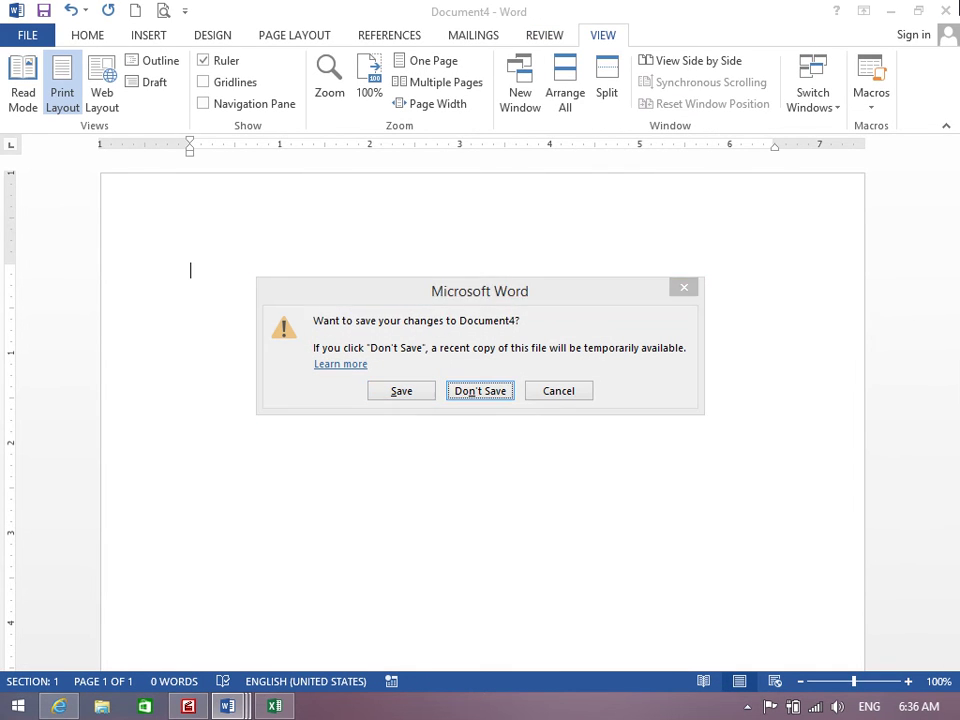
key(ctrl+w)
key(Tab)
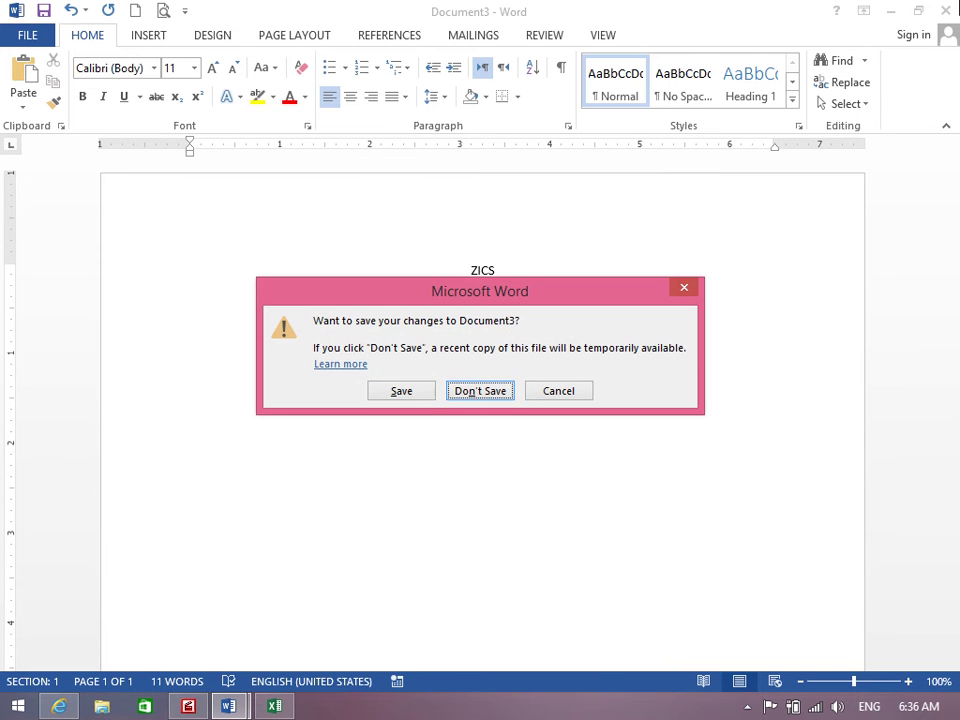
key(Return)
key(alt+F4)
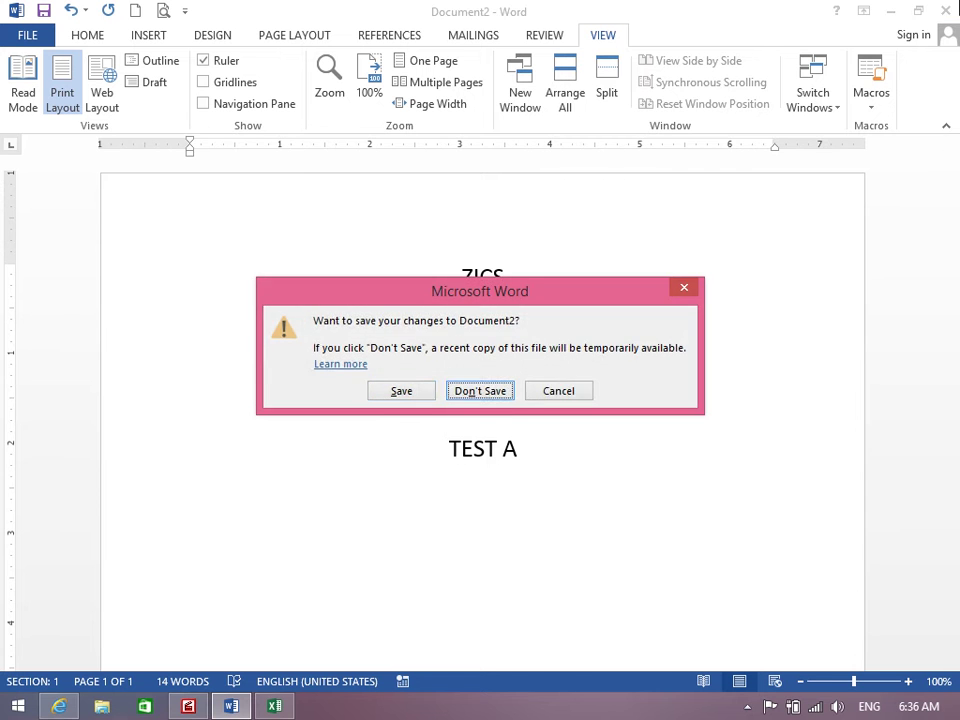
key(n)
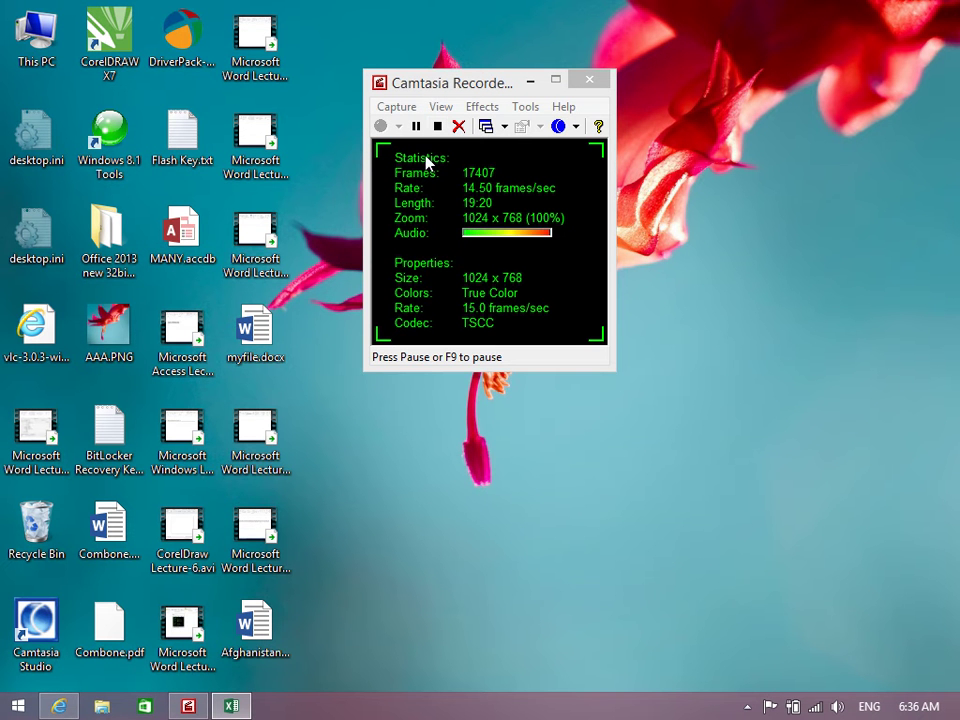
- Reopen Afghanistan.docx from the Desktop with its password and show its Info page
double_click(253, 650)
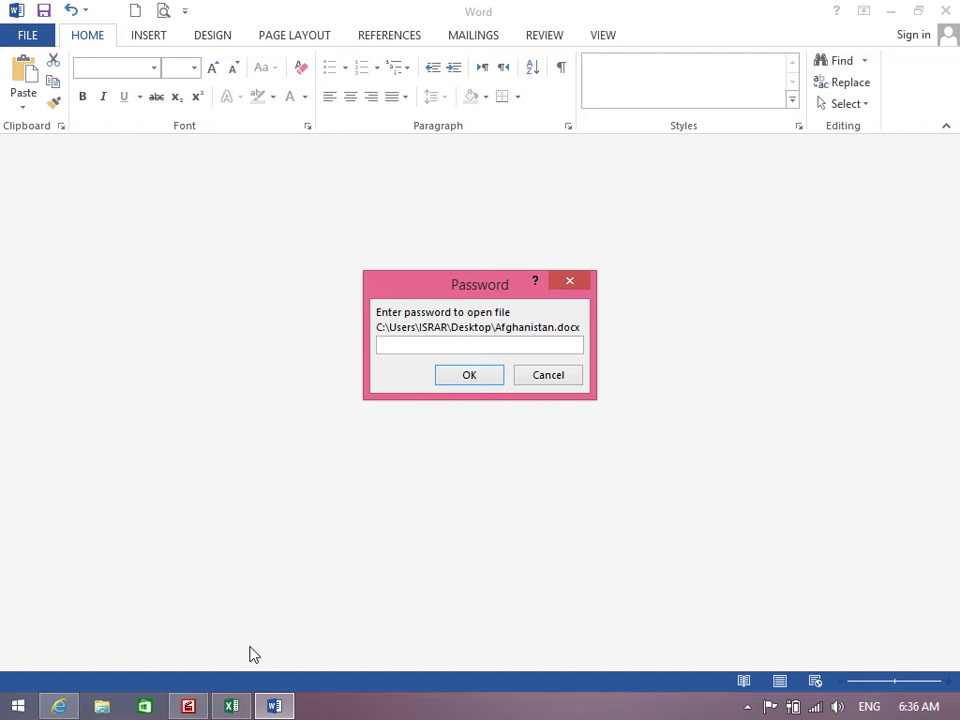
text(1)
key(Return)
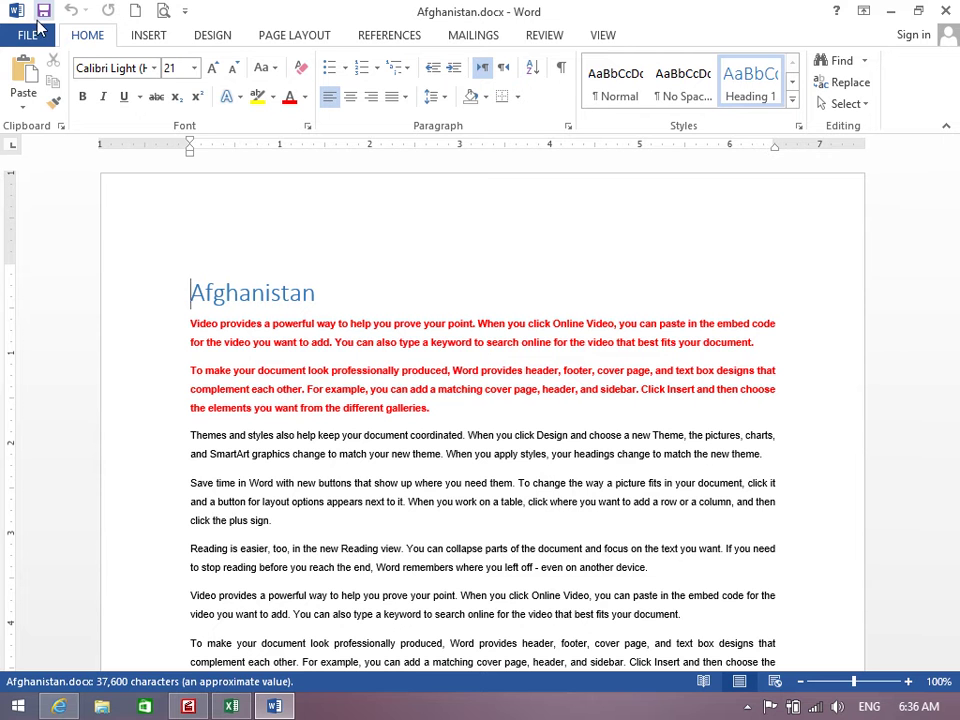
click(30, 30)
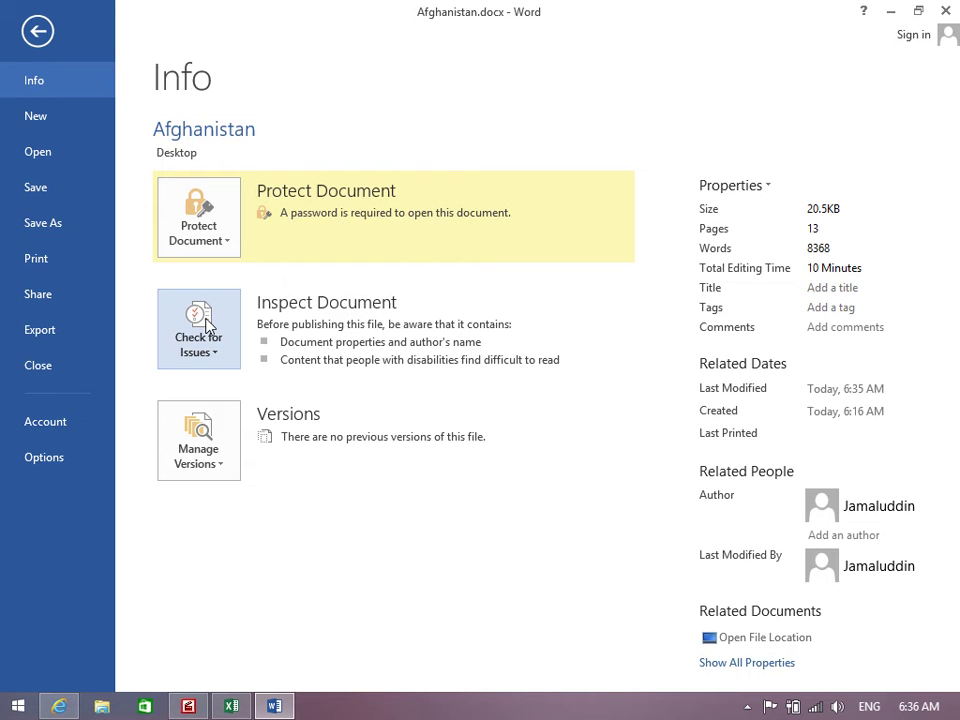
- Glance at the protection options, then open the Document Inspector and close it without inspecting
click(205, 240)
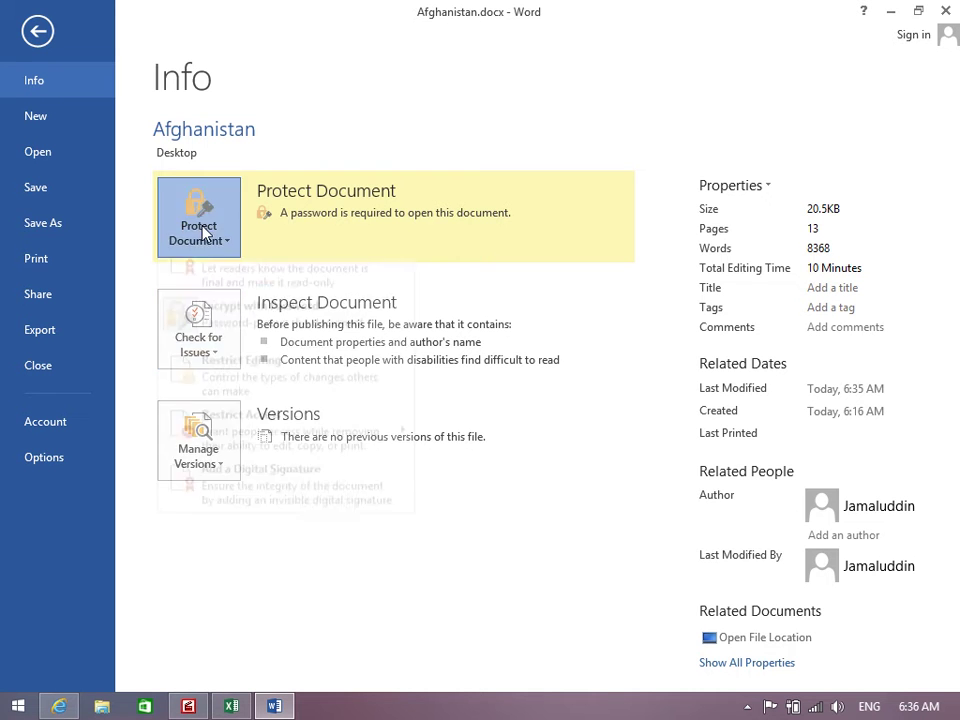
mouse_move(380, 443)
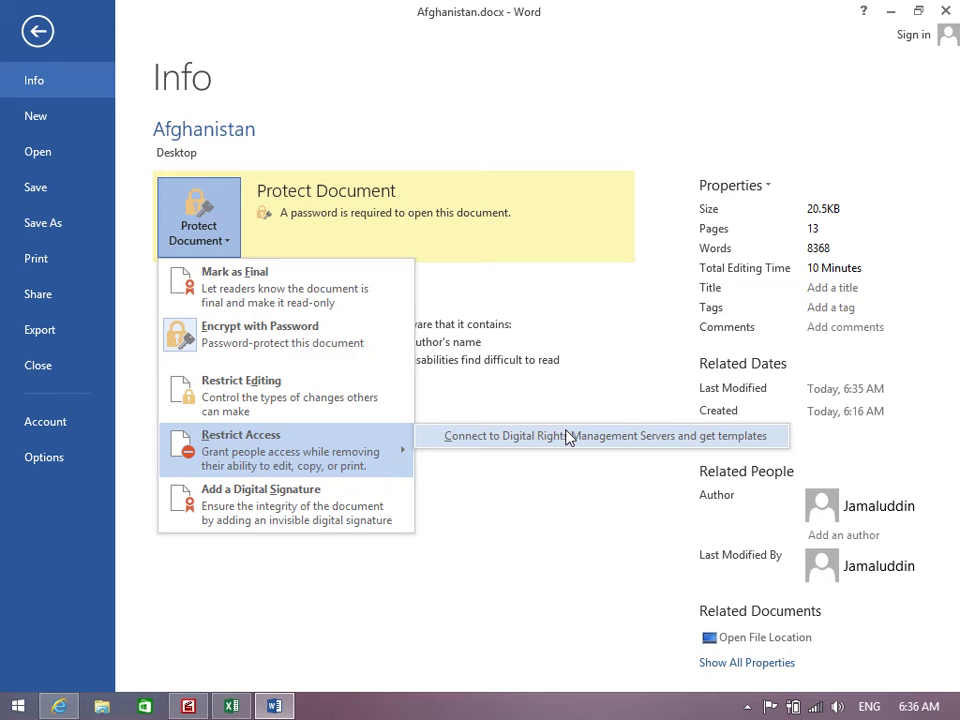
click(236, 221)
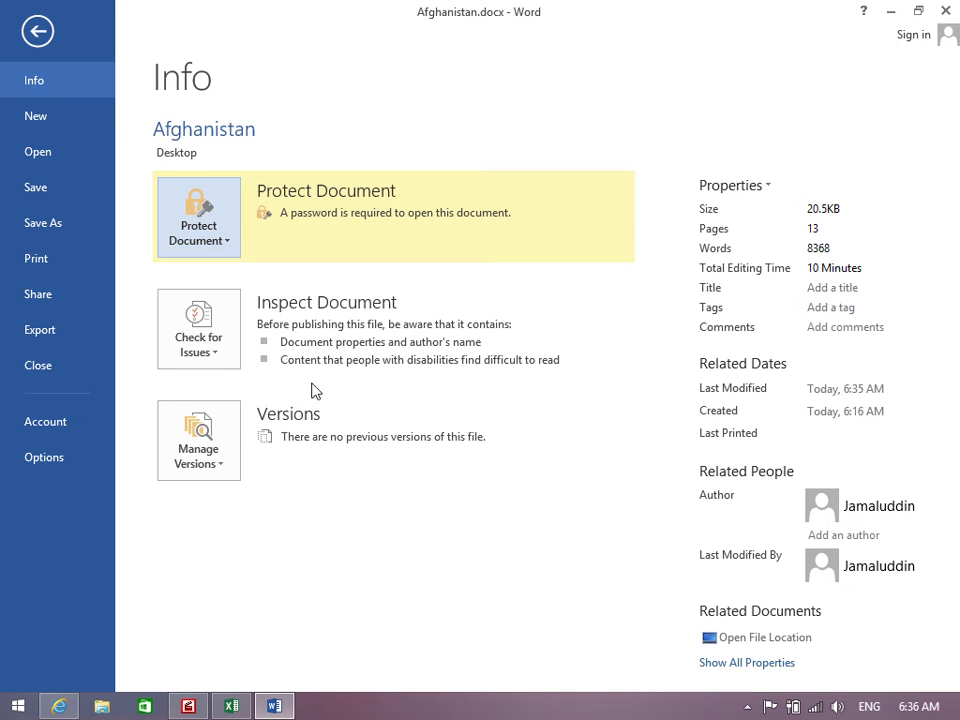
click(205, 349)
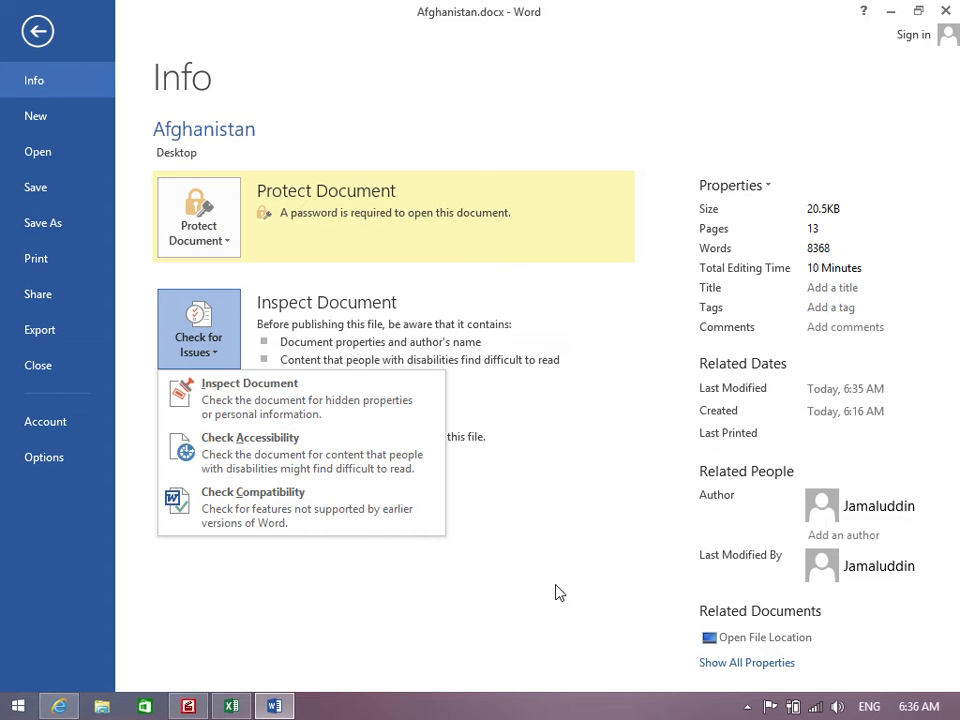
click(307, 415)
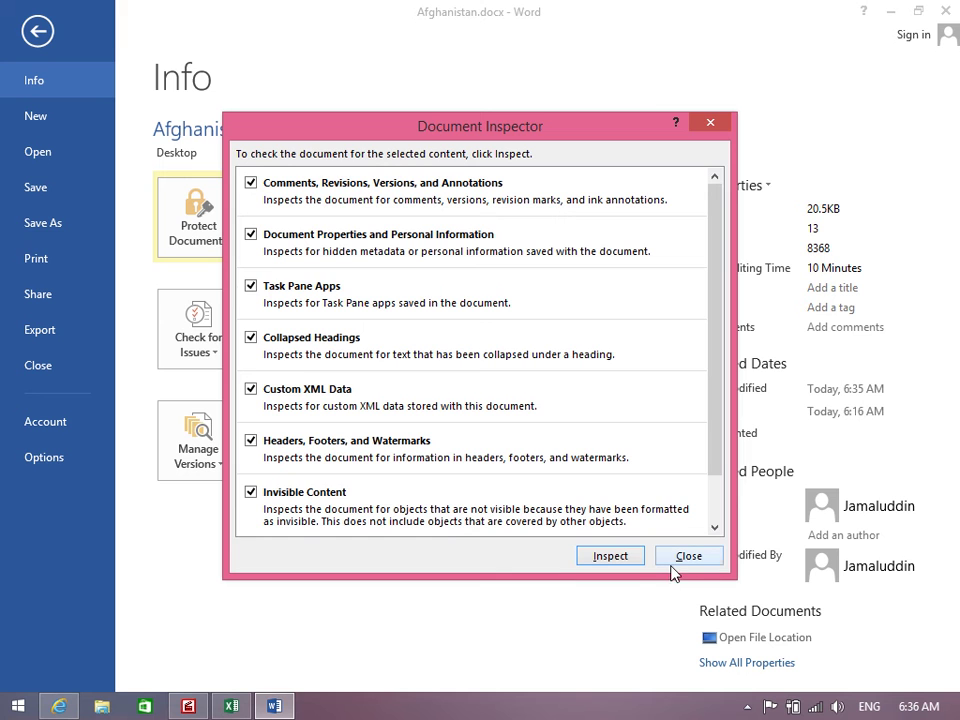
click(678, 562)
- Add 'WELCOME TO ZICS' as the page header
click(50, 34)
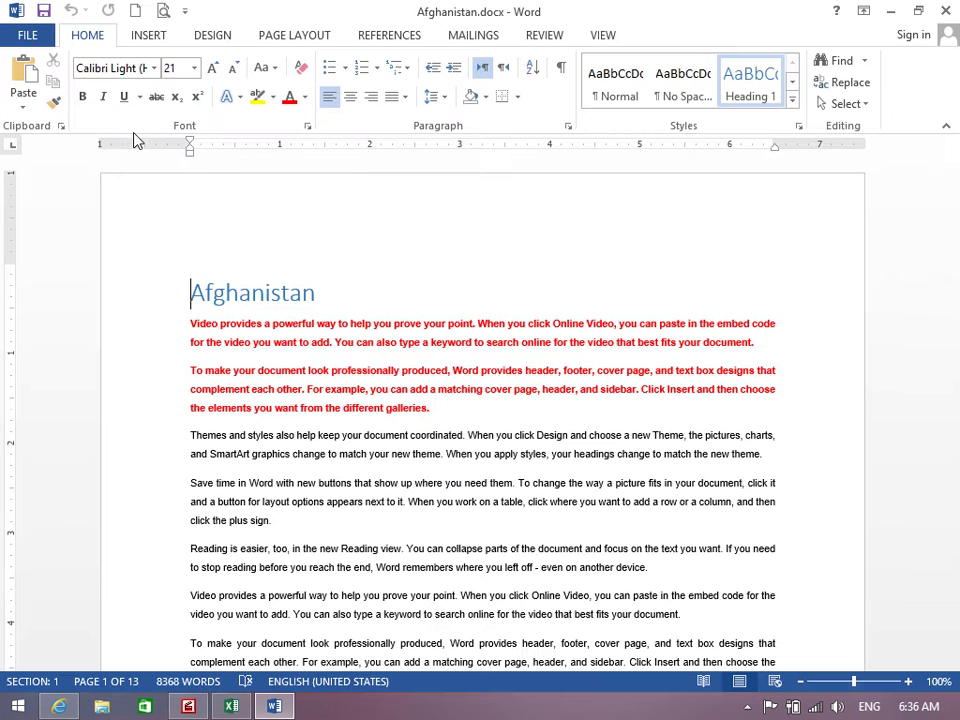
double_click(277, 210)
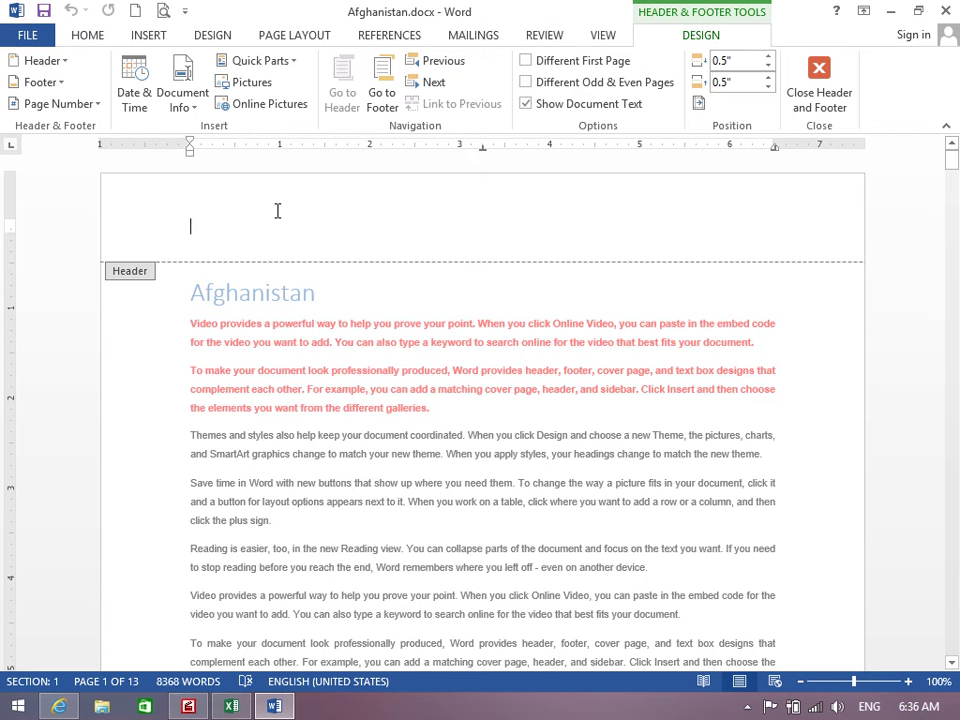
text(WELCOME TO ZICS)
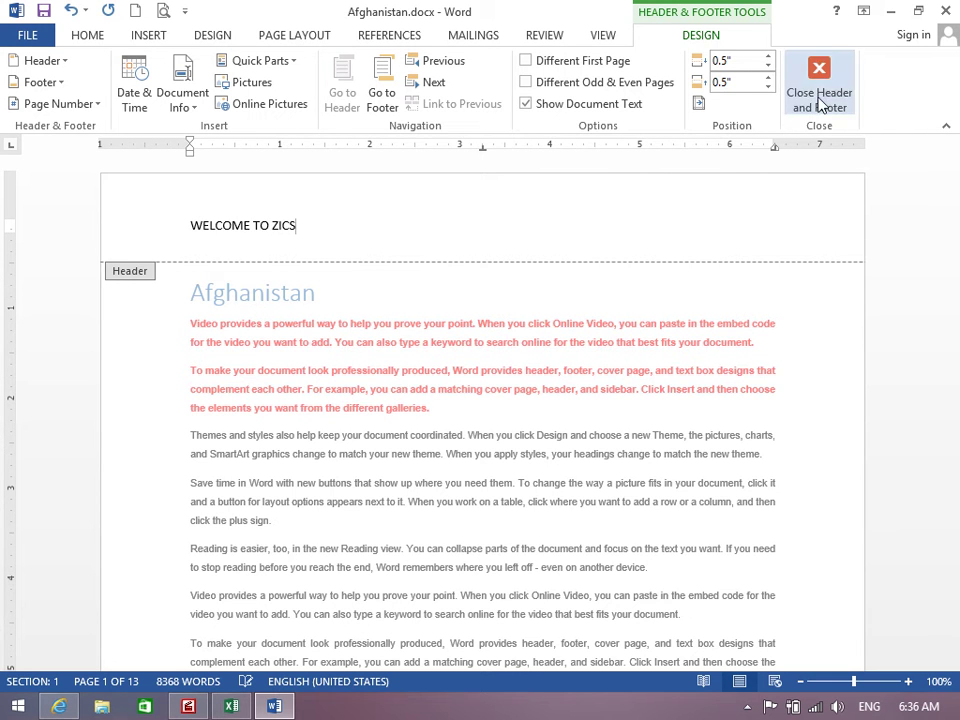
click(822, 100)
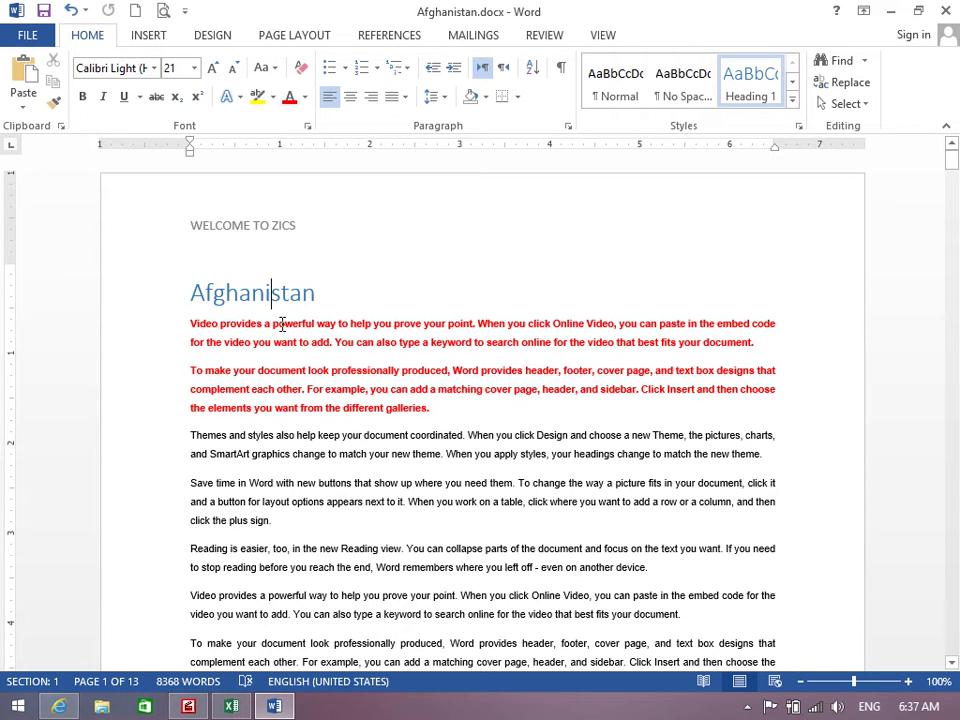
- Apply the DO NOT COPY 1 watermark from the Design tab, then open the Info page
click(222, 40)
click(783, 80)
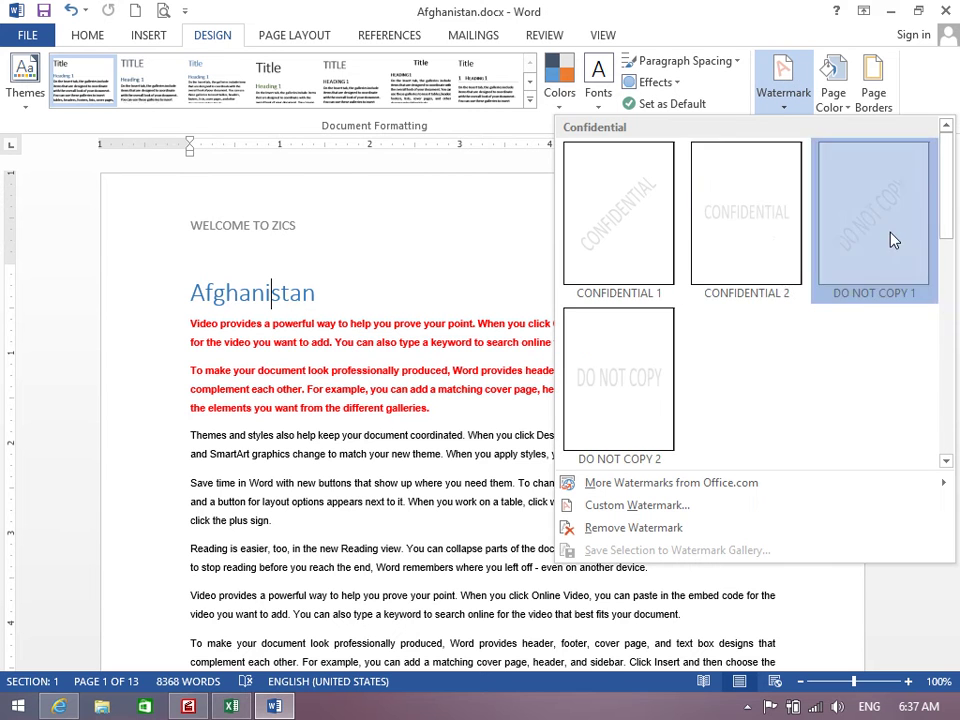
click(891, 240)
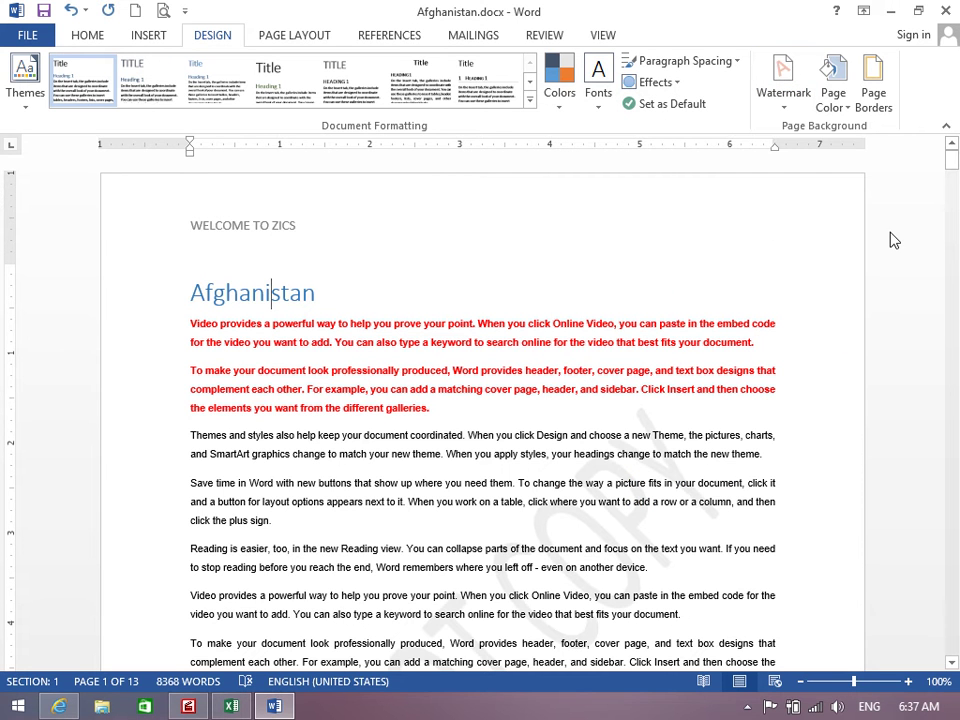
click(364, 253)
click(27, 35)
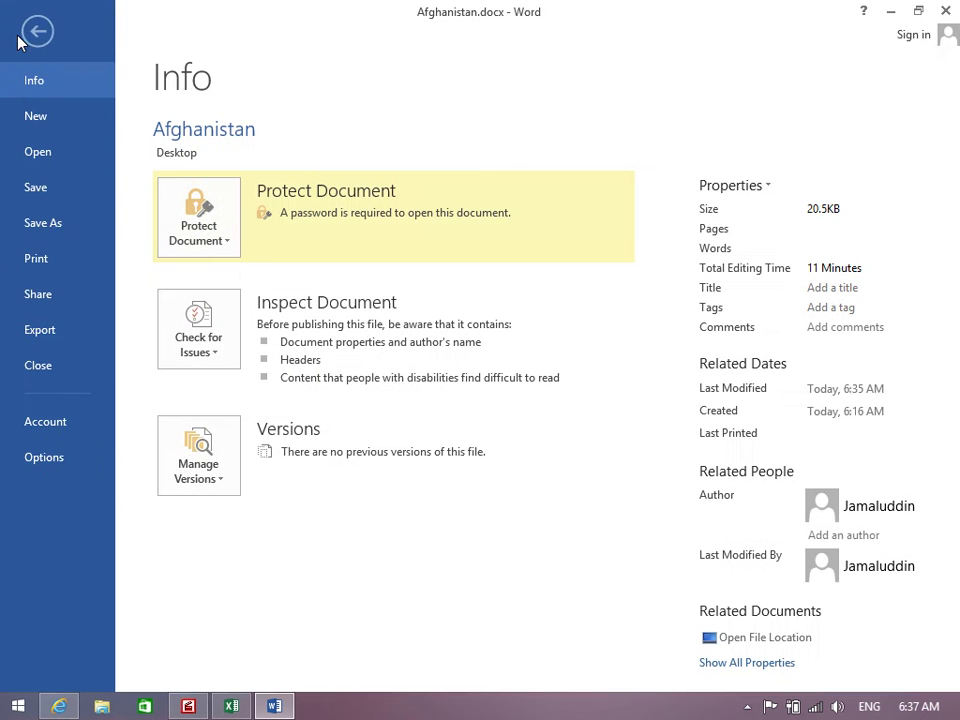
- Save the document and run the Document Inspector on it
click(220, 338)
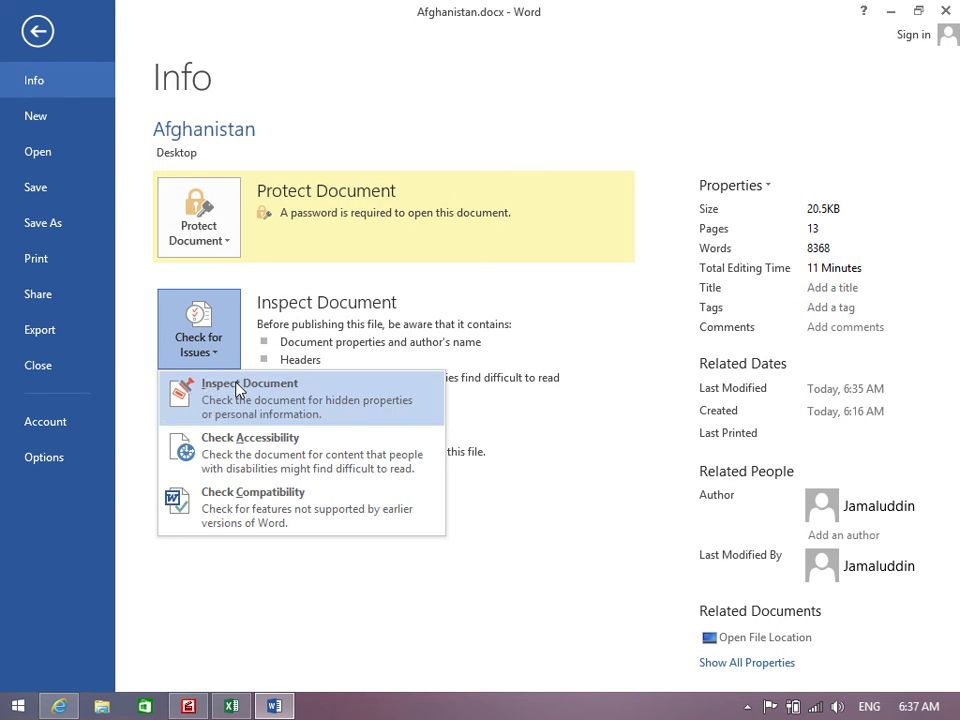
click(223, 386)
click(458, 418)
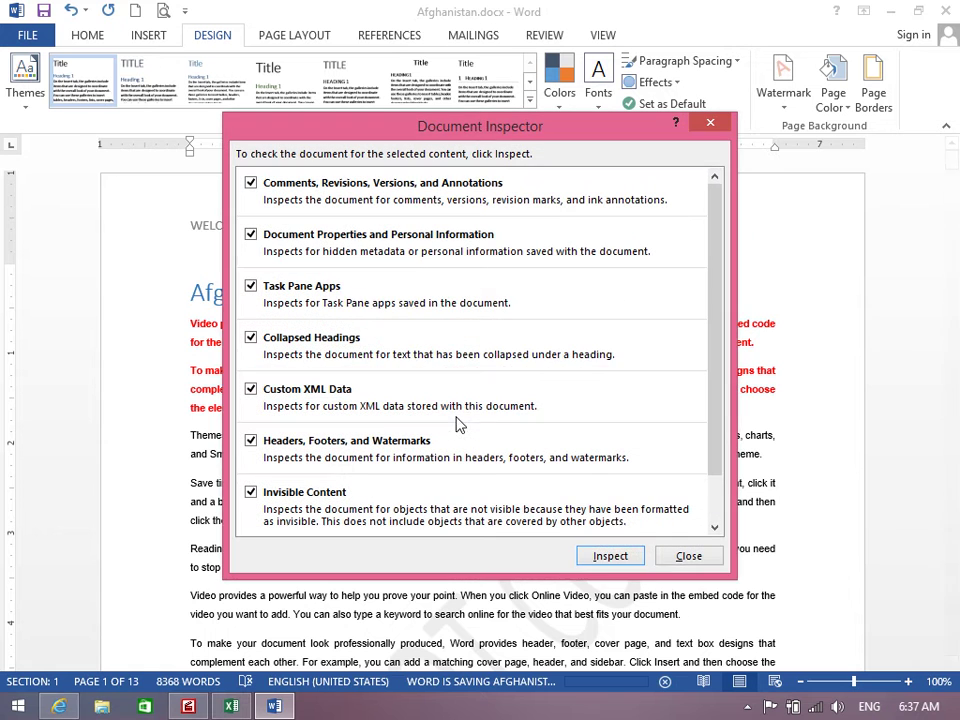
click(627, 563)
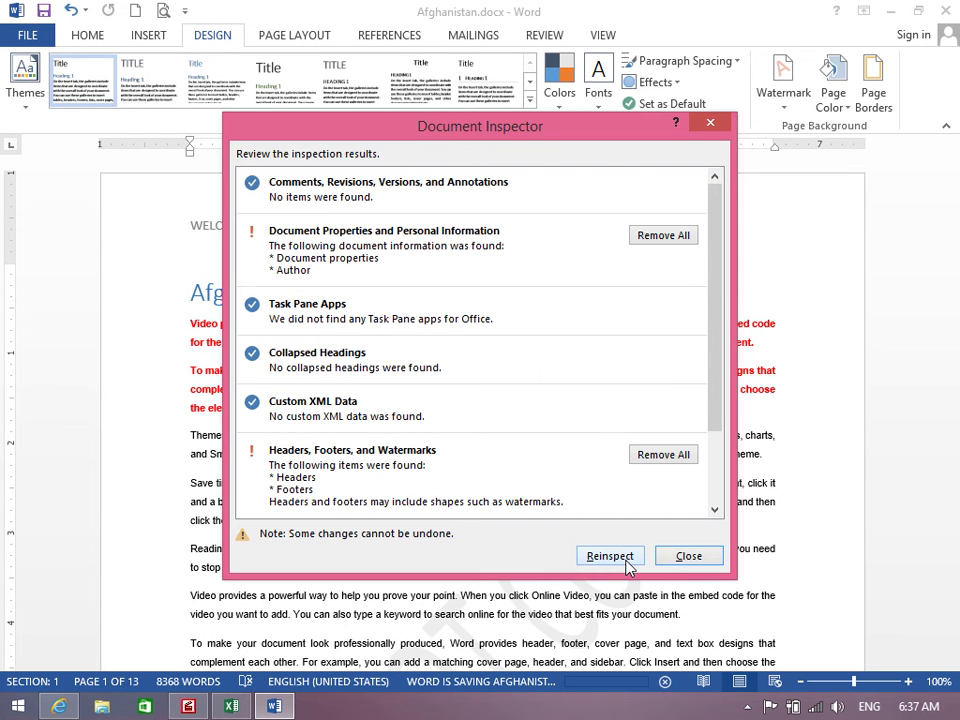
- Remove all properties, personal information, headers, footers and watermarks, then close the inspector
click(654, 240)
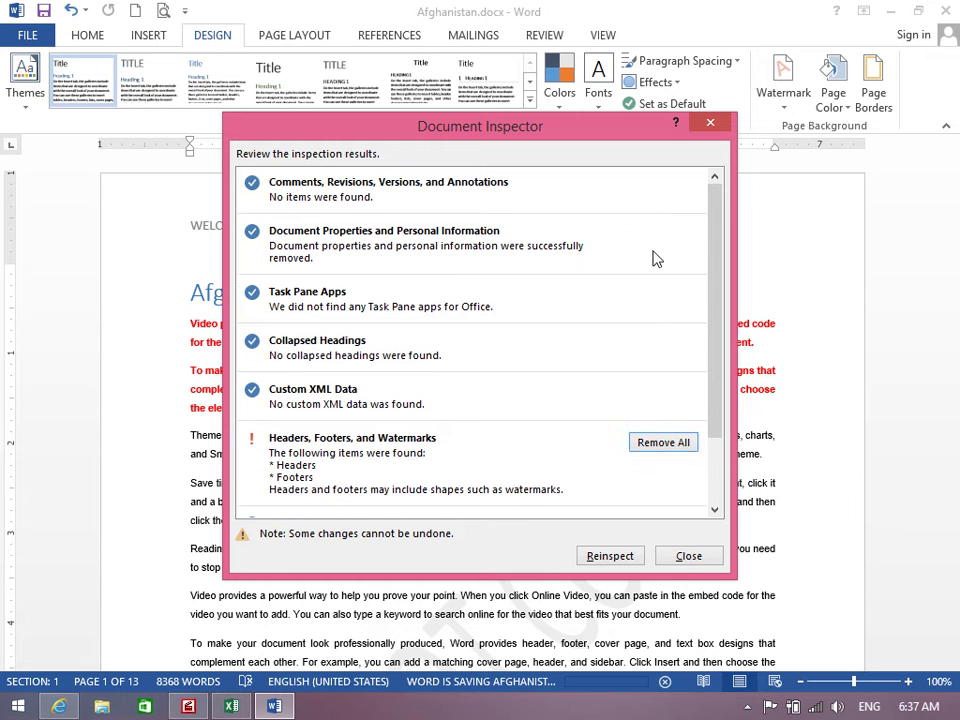
click(662, 442)
scroll(716, 340, down, 2)
scroll(722, 250, up, 2)
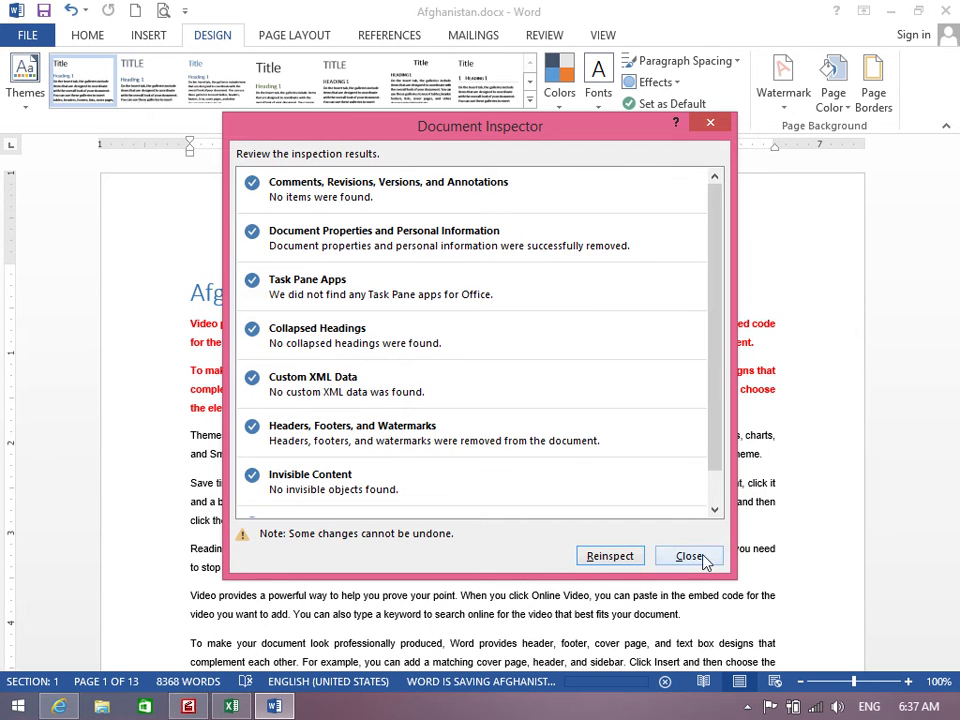
click(690, 556)
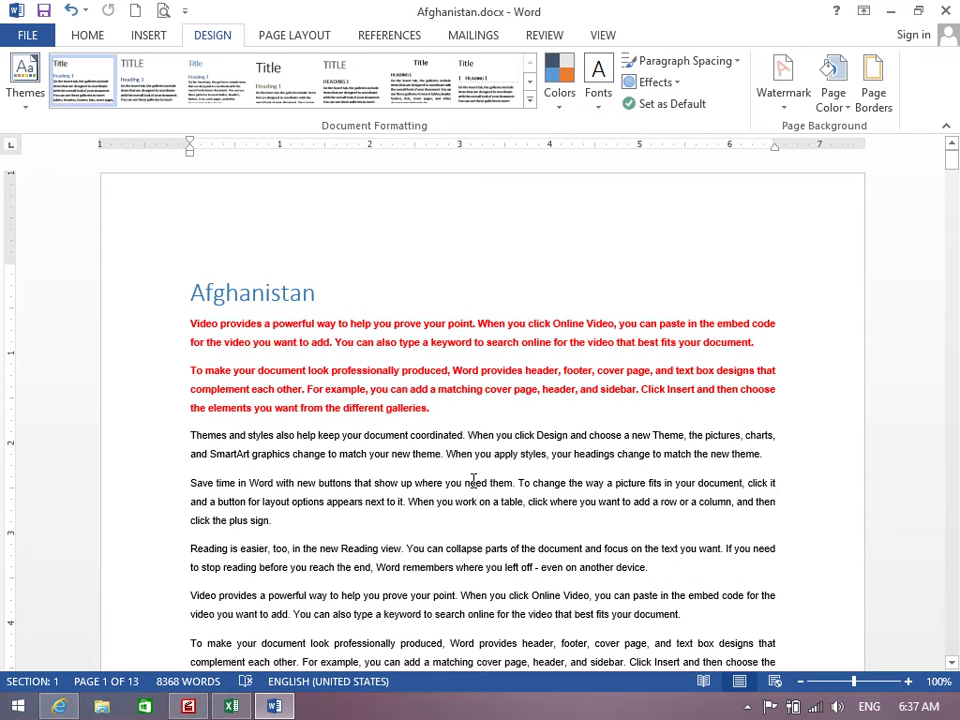
click(28, 32)
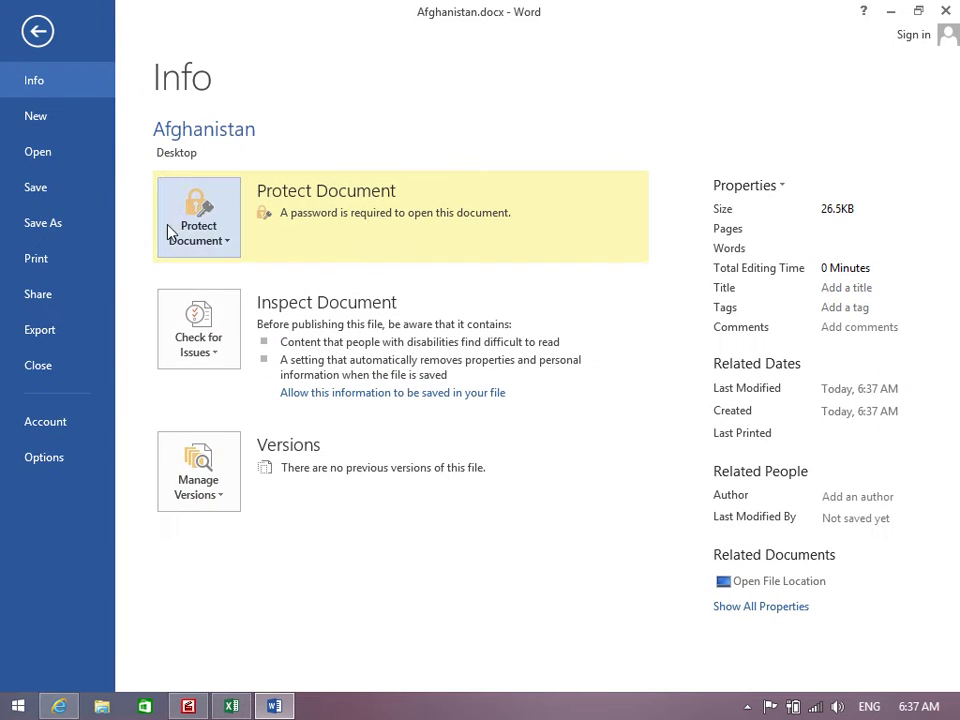
click(213, 346)
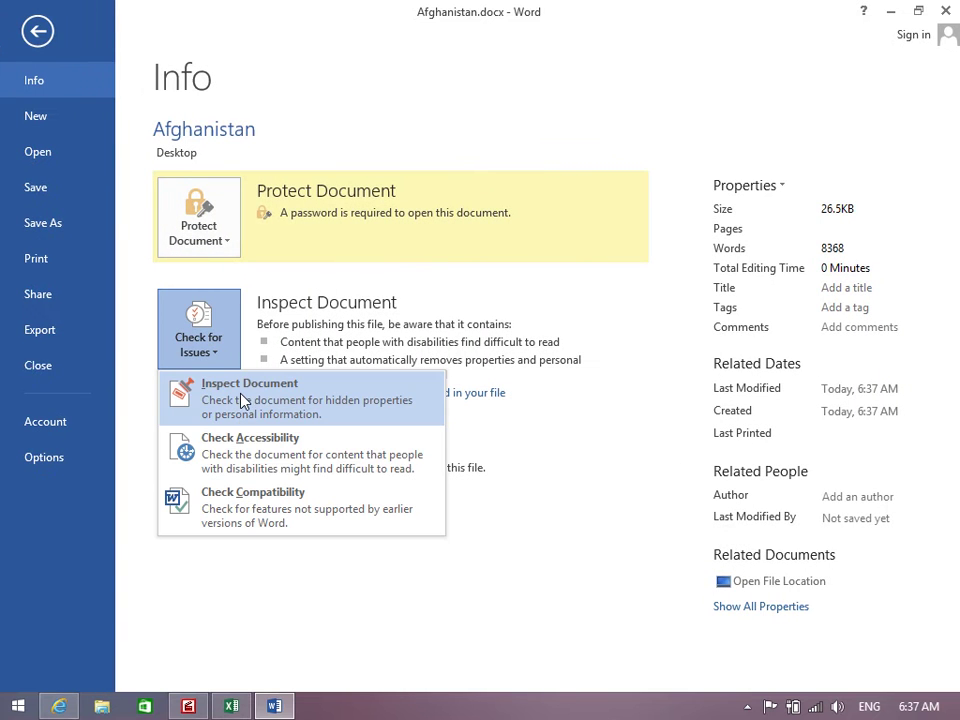
- Run Check Accessibility, step through the three Infrequent Headings warnings, and close the pane
click(242, 471)
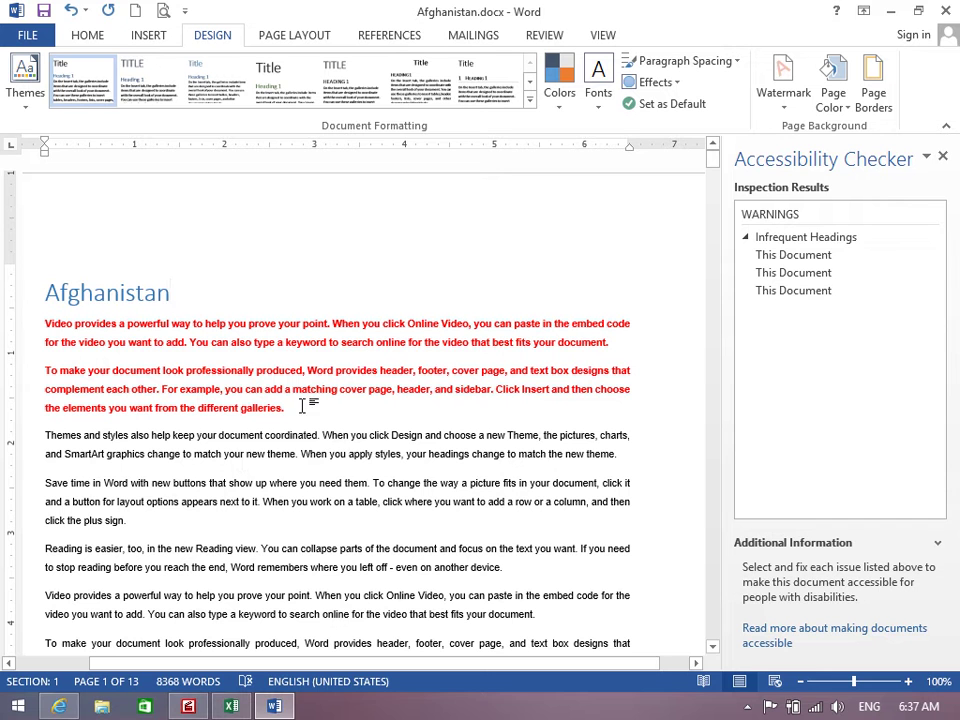
click(779, 240)
click(780, 242)
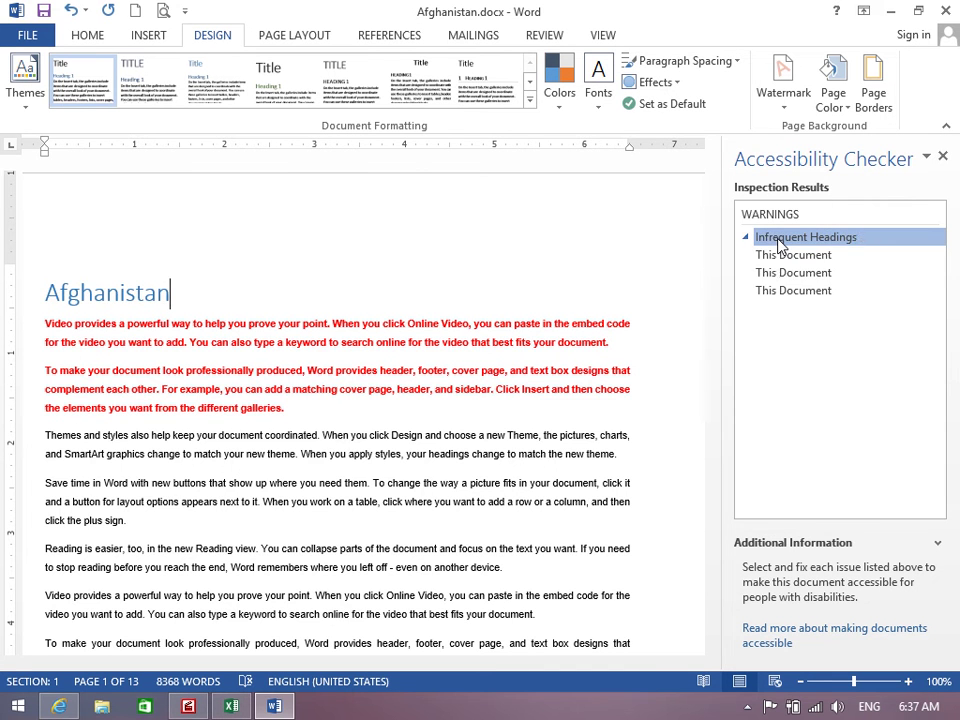
click(782, 272)
click(786, 290)
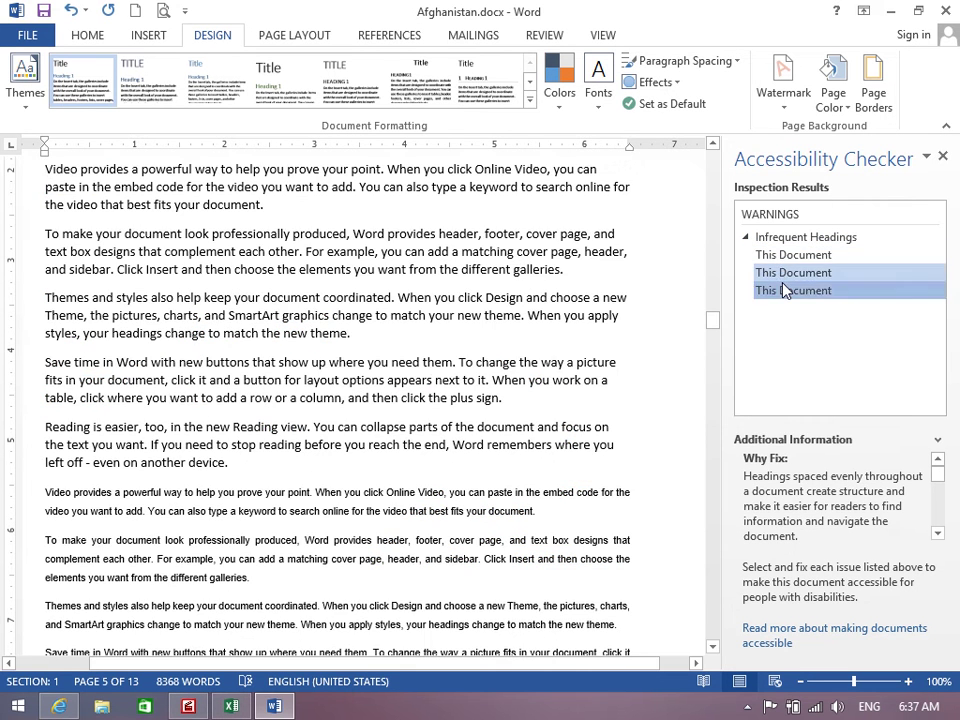
click(943, 158)
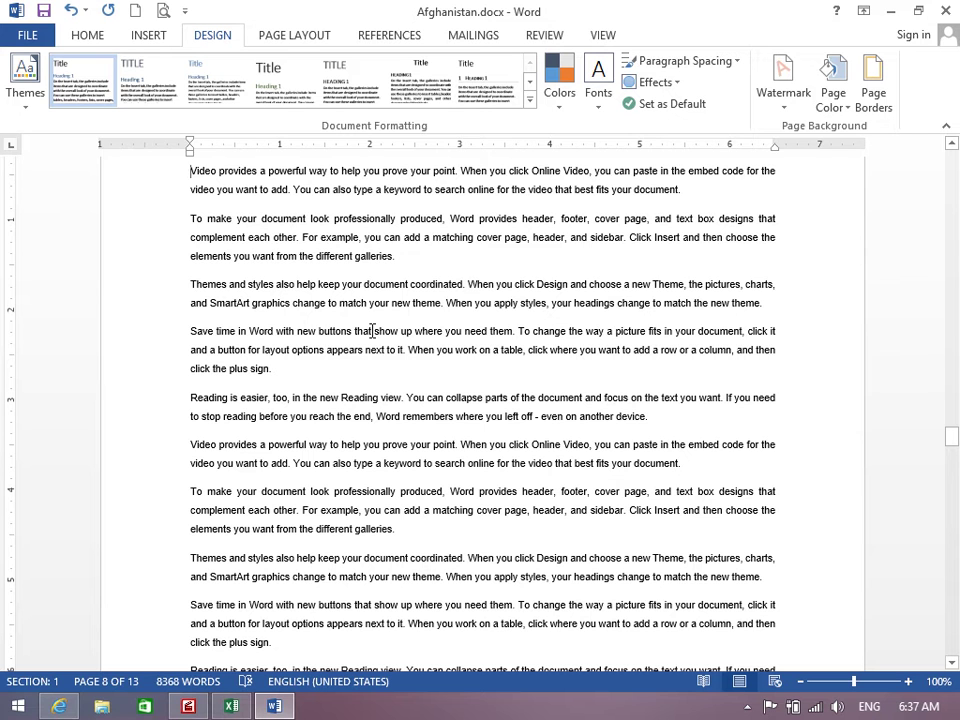
- Delete all of the document's text
key(ctrl+a)
key(Delete)
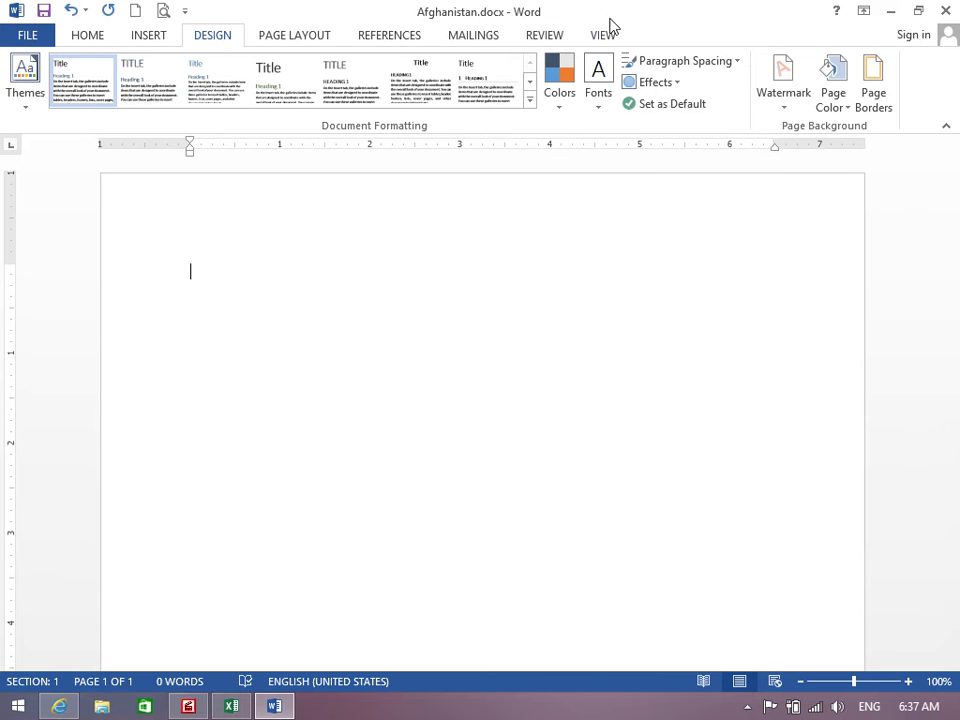
click(550, 38)
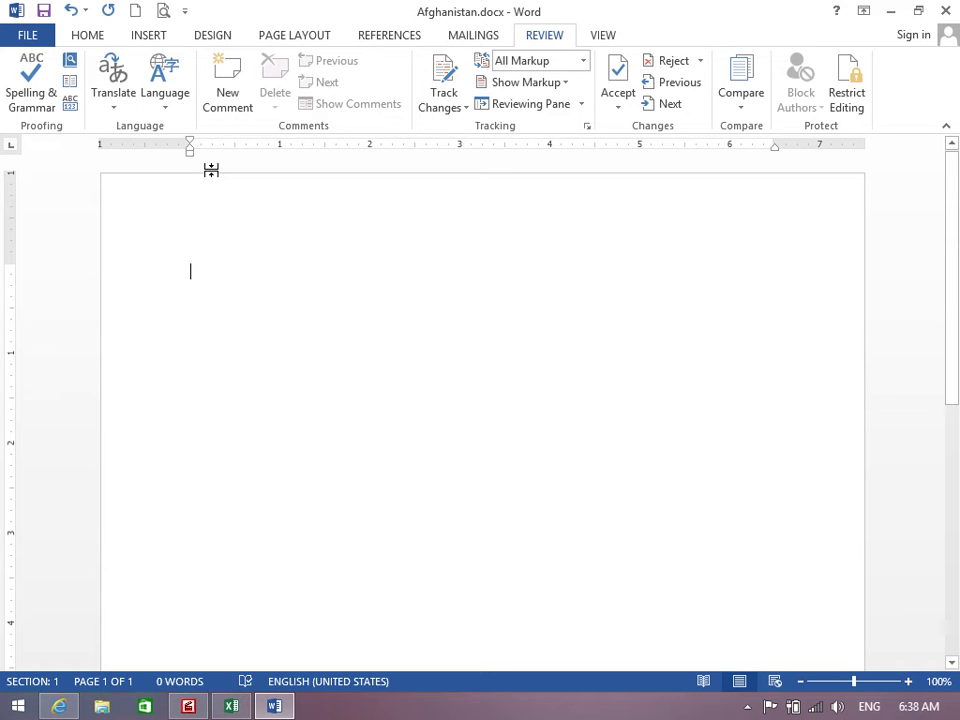
- Type 'ZIA INSTITUTE OF COMPUTER SCIENCE' as the only line, then open the Info page
text(SAD)
key(BackSpace)
key(BackSpace)
key(BackSpace)
text(ZIAINSTITUTE )
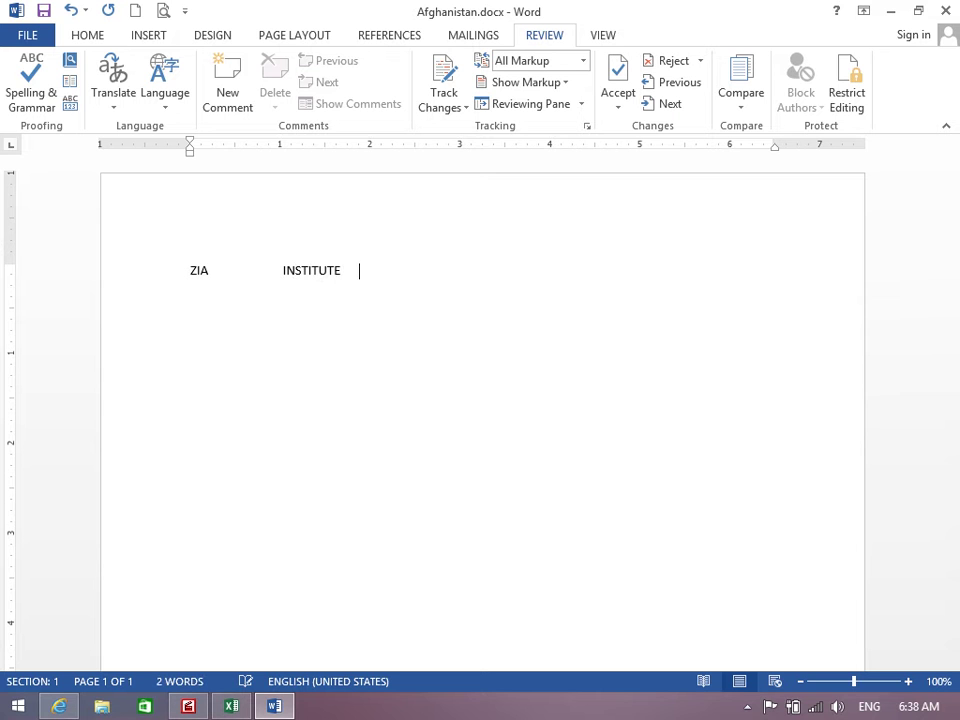
text(OF COMPUTER SCIENCE)
key(Return)
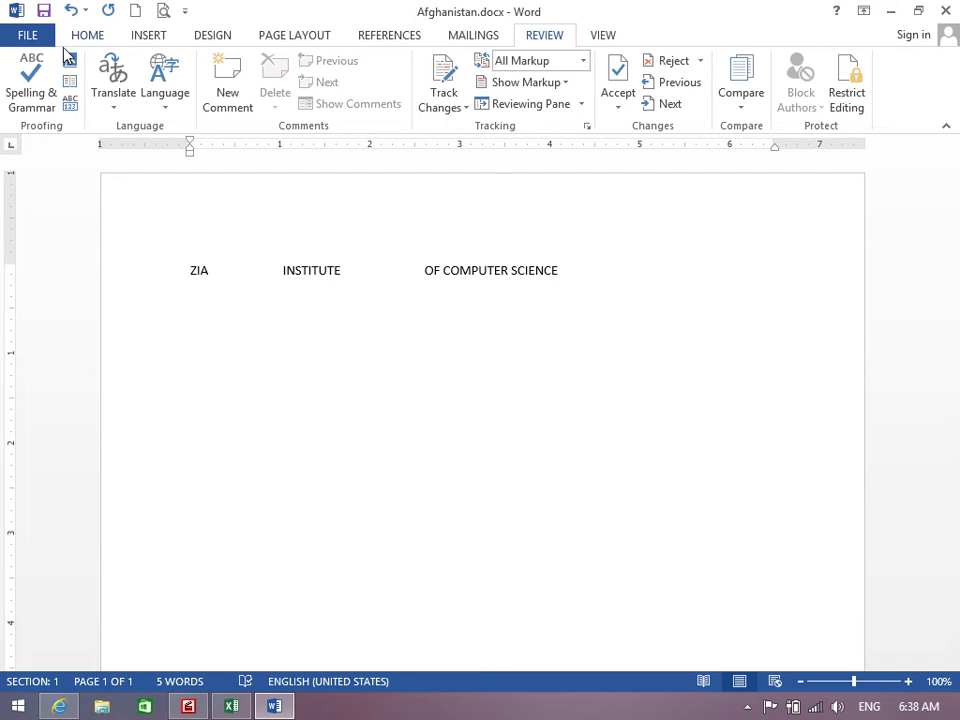
click(40, 40)
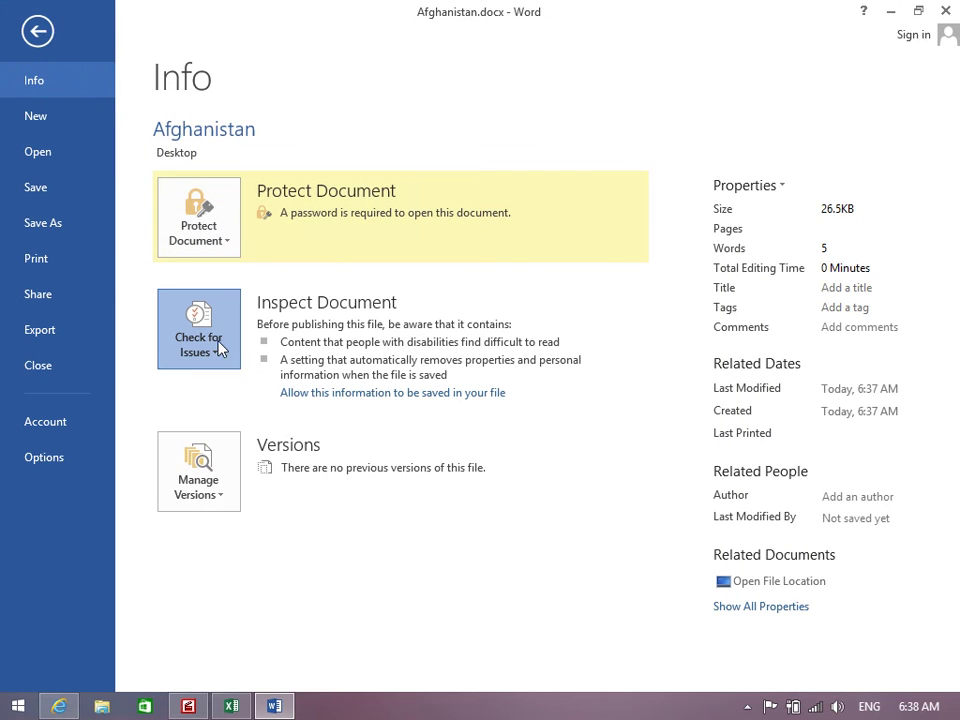
- Run an accessibility check to find the repeated blank characters in the title
click(199, 330)
click(246, 435)
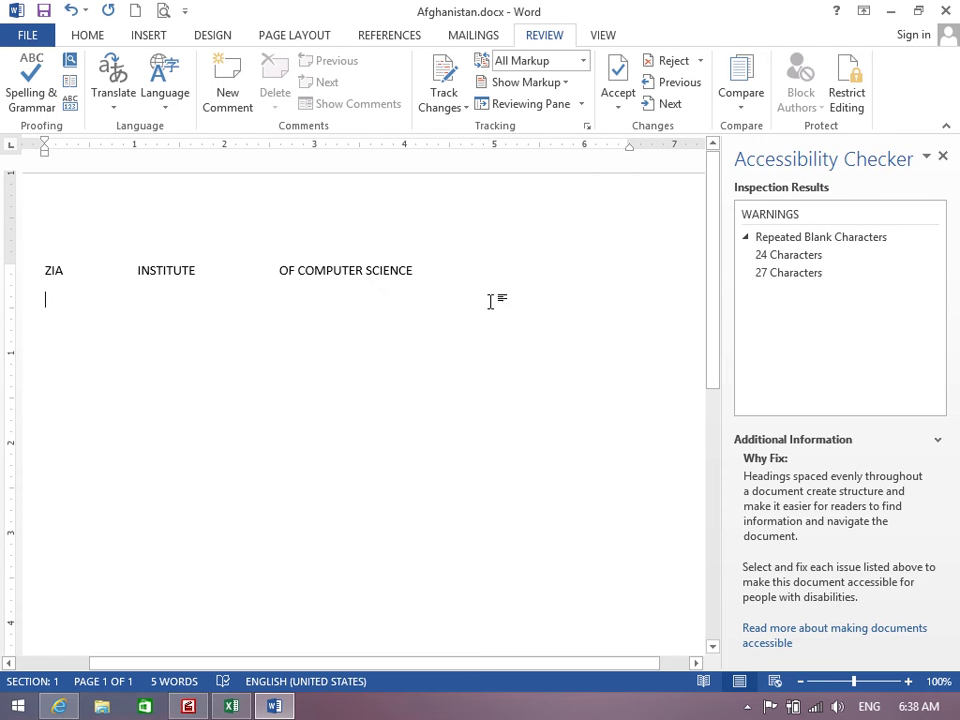
click(778, 257)
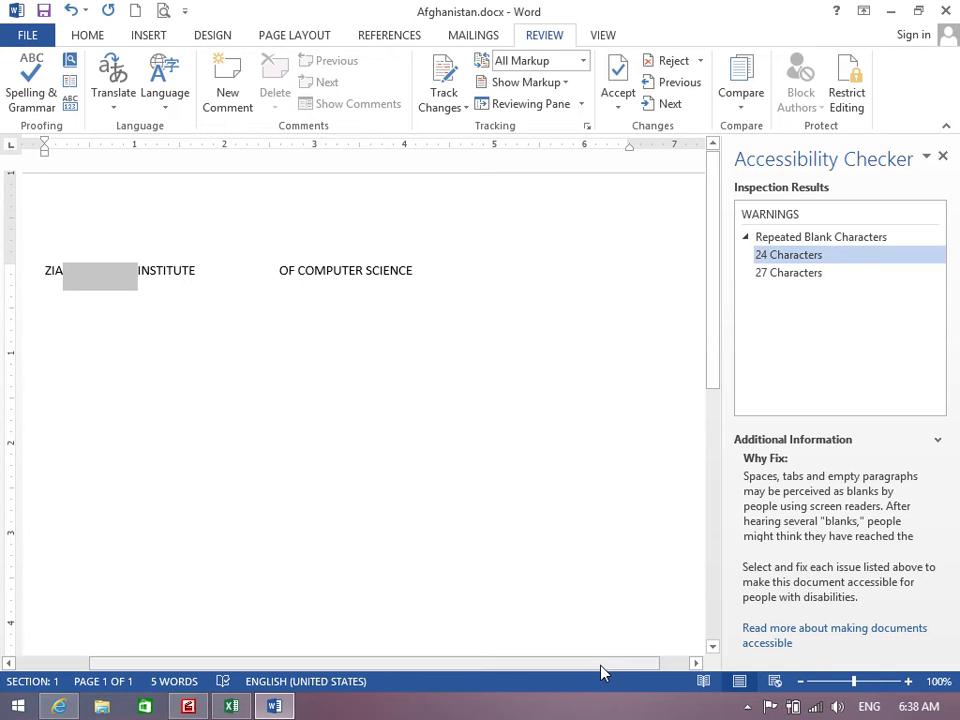
drag(601, 663, 546, 663)
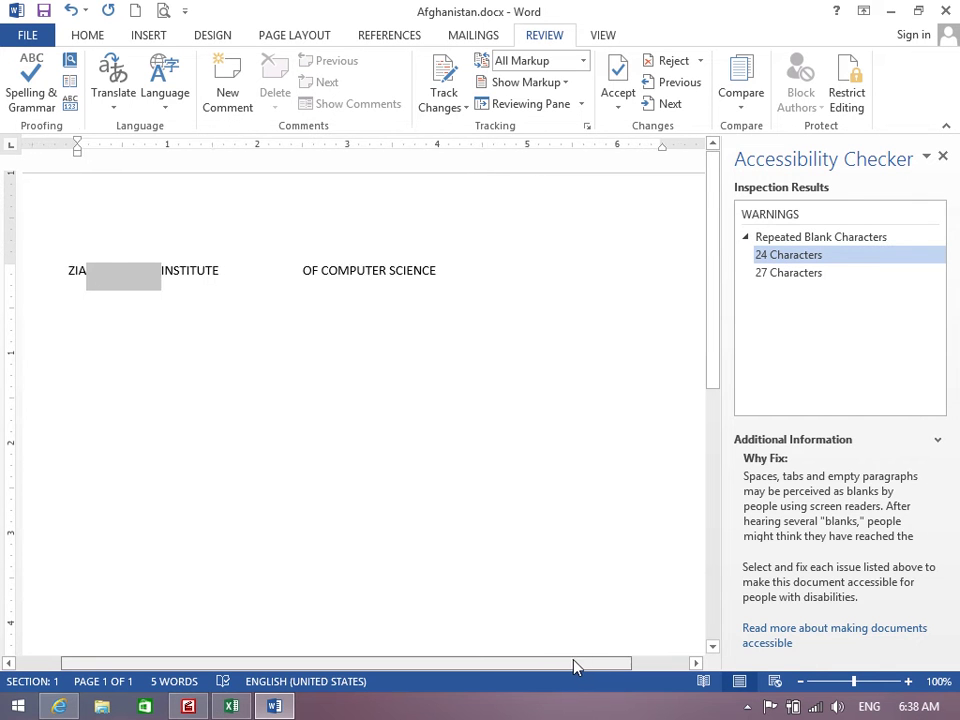
- Delete the blank runs between INSTITUTE and OF and between ZIA and INSTITUTE, then close the checker
click(790, 273)
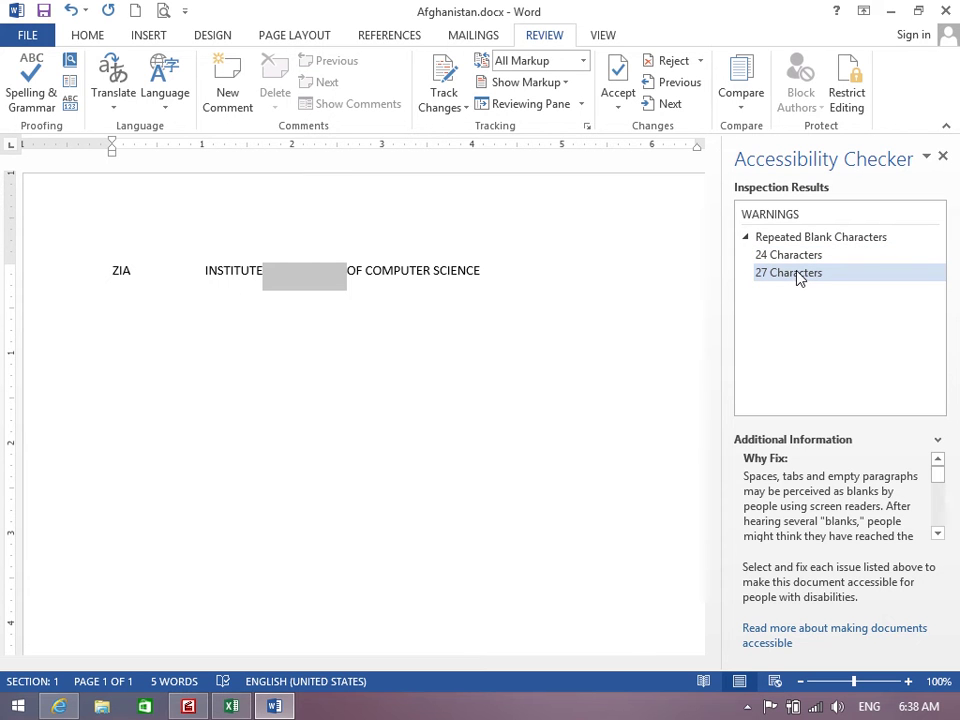
key(Delete)
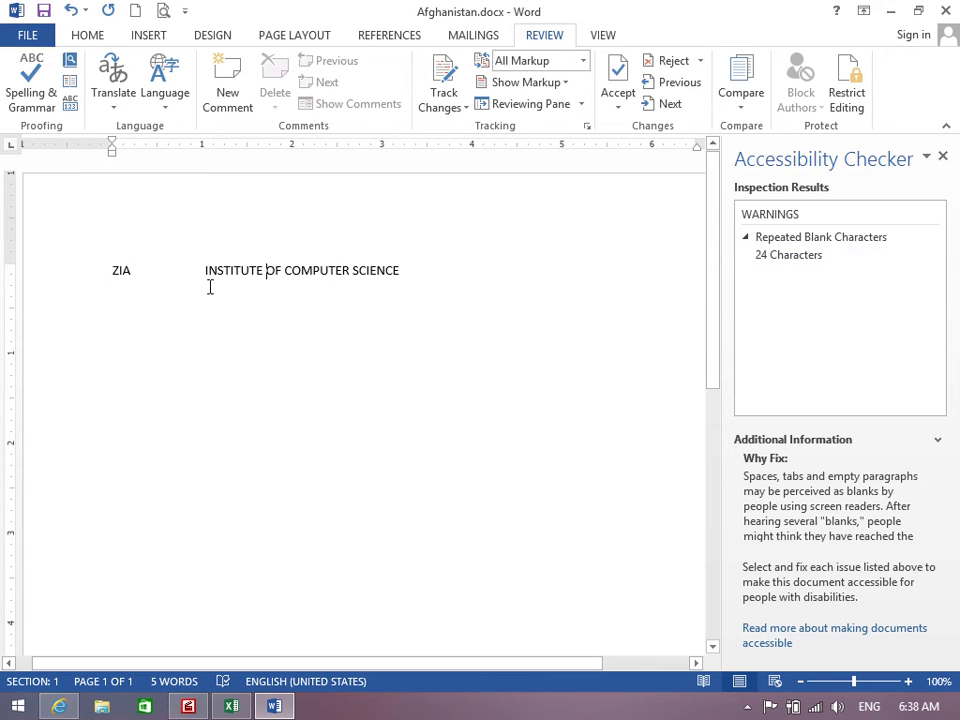
click(801, 258)
key(Delete)
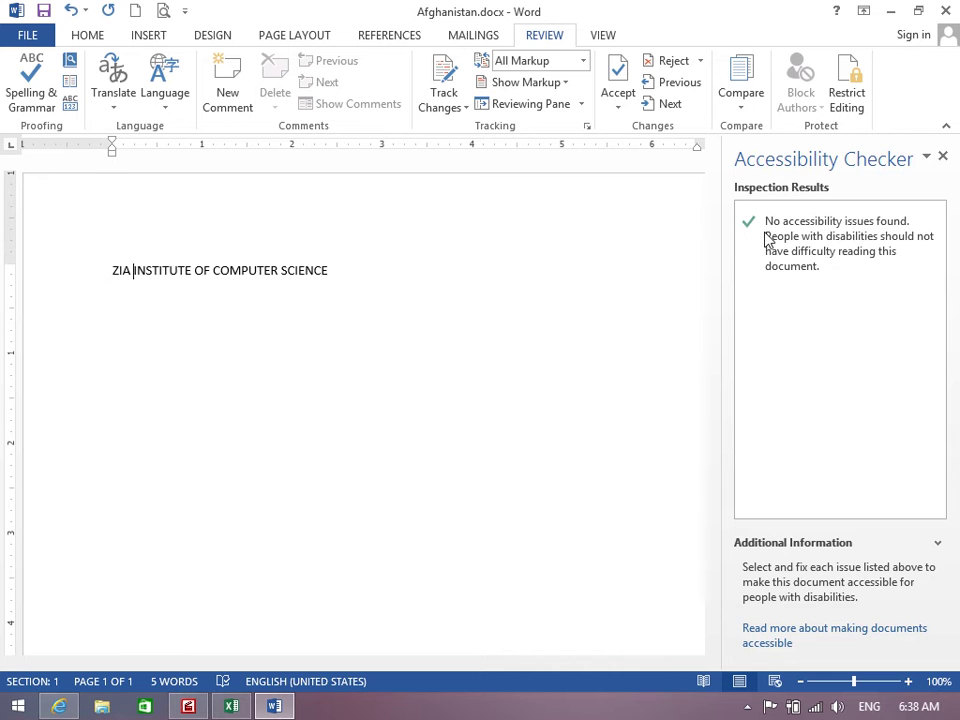
click(943, 157)
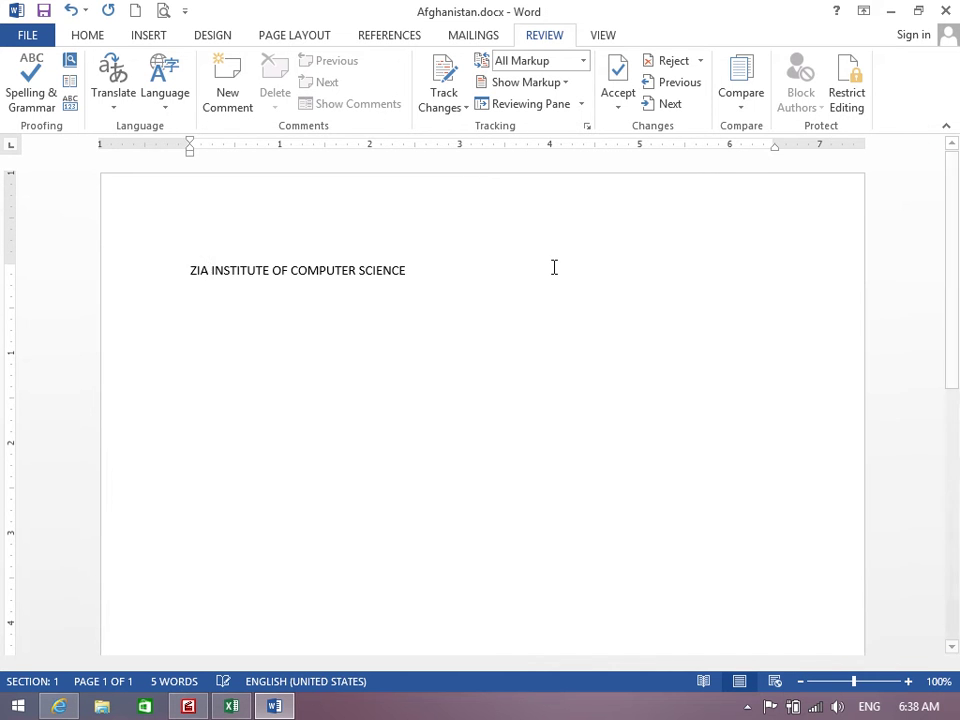
key(ctrl+a)
key(ctrl+x)
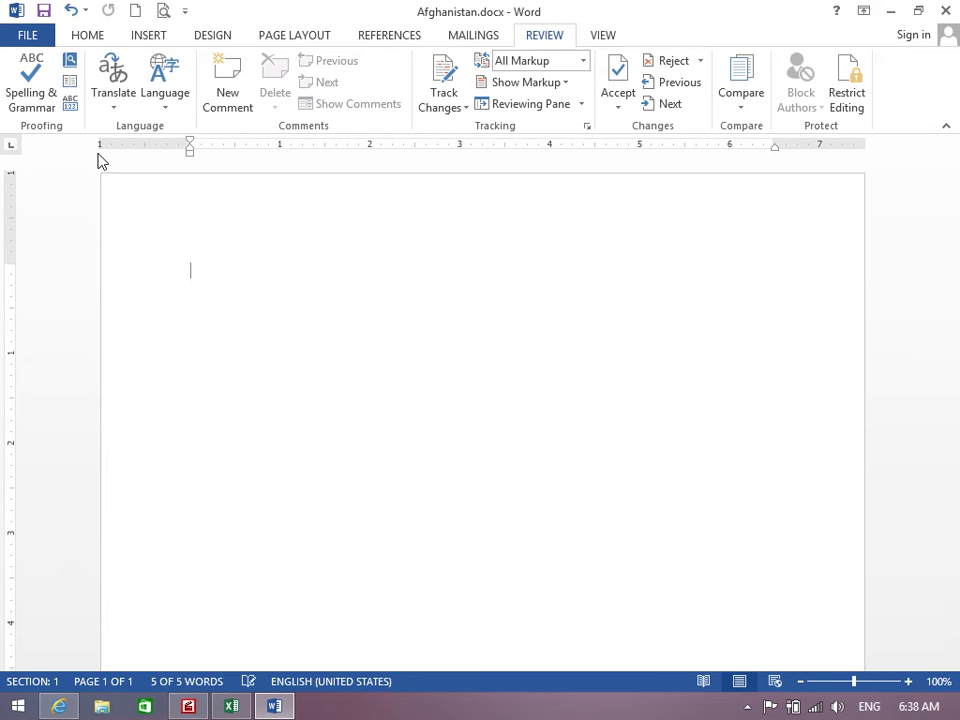
key(ctrl+v)
key(ctrl+a)
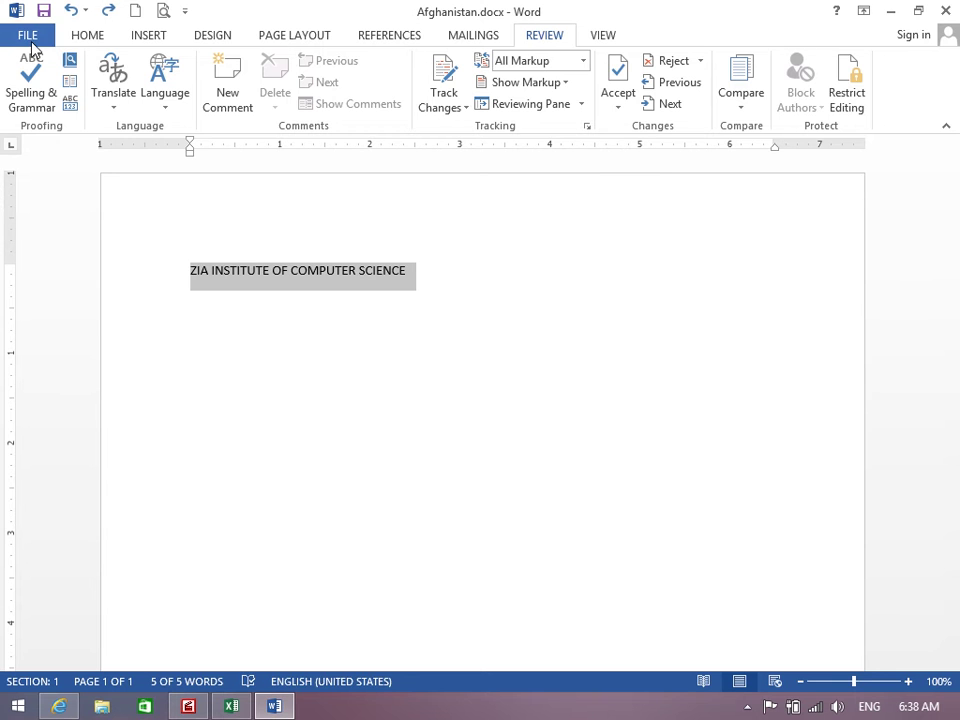
click(28, 38)
click(208, 347)
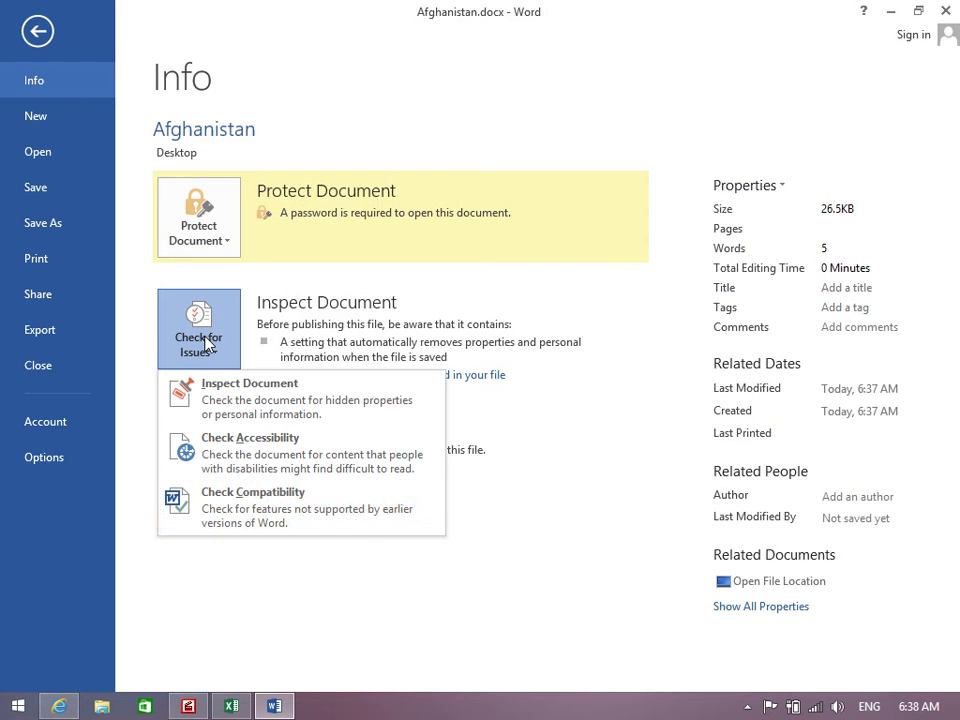
click(282, 519)
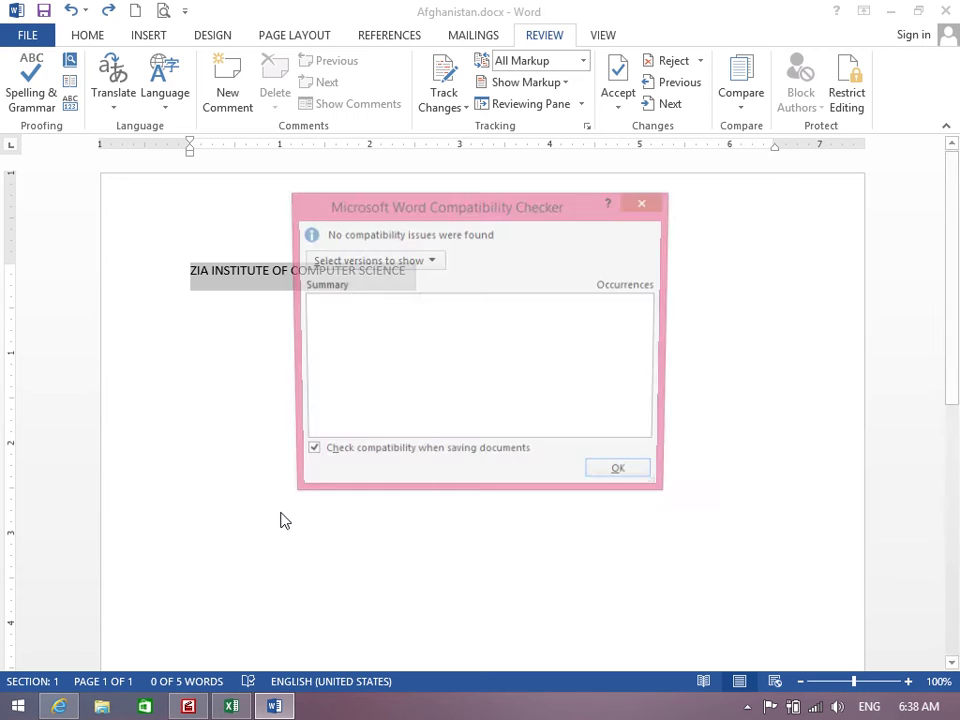
click(383, 260)
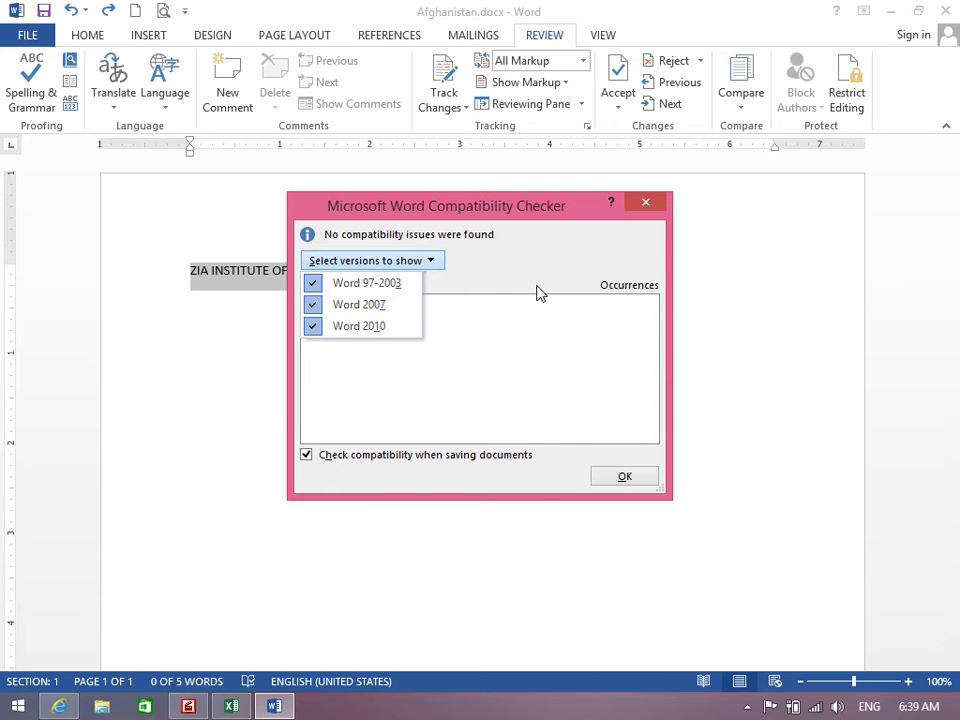
click(474, 367)
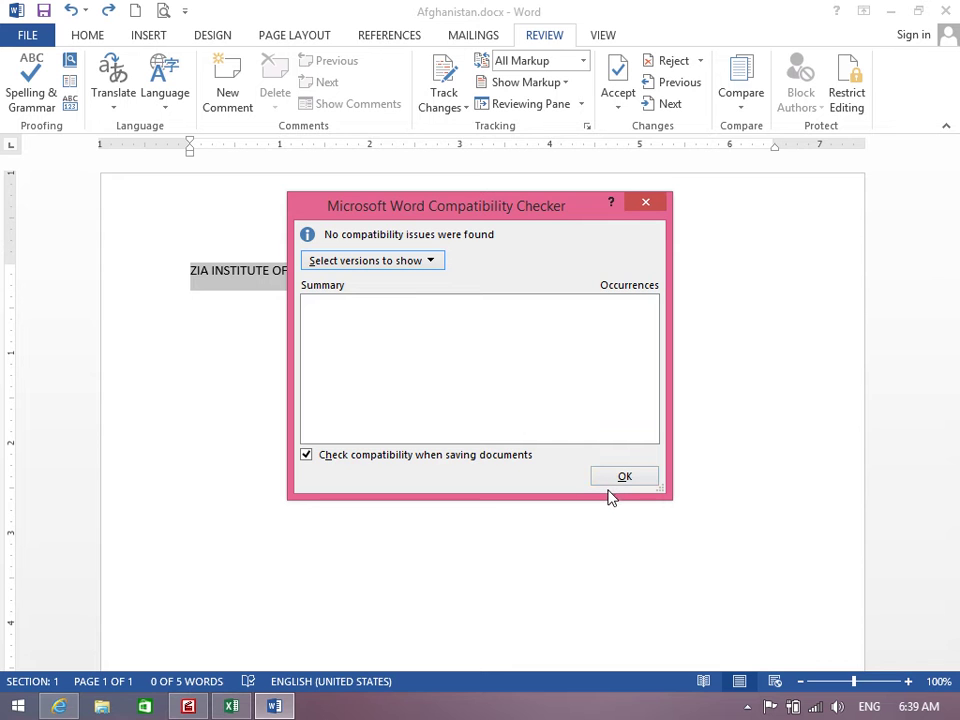
click(406, 265)
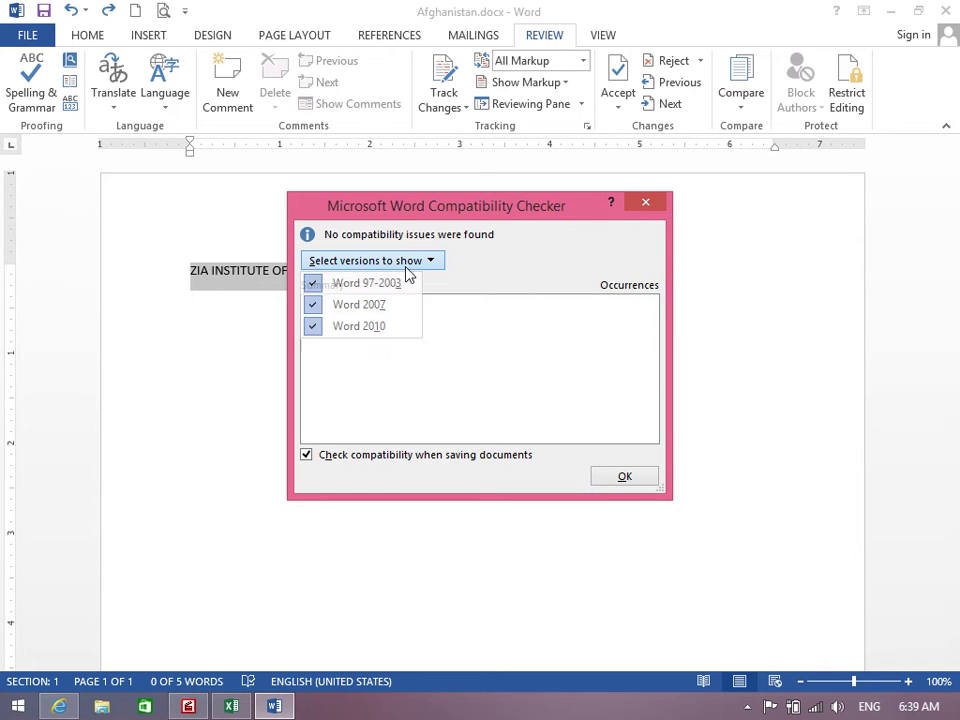
click(399, 364)
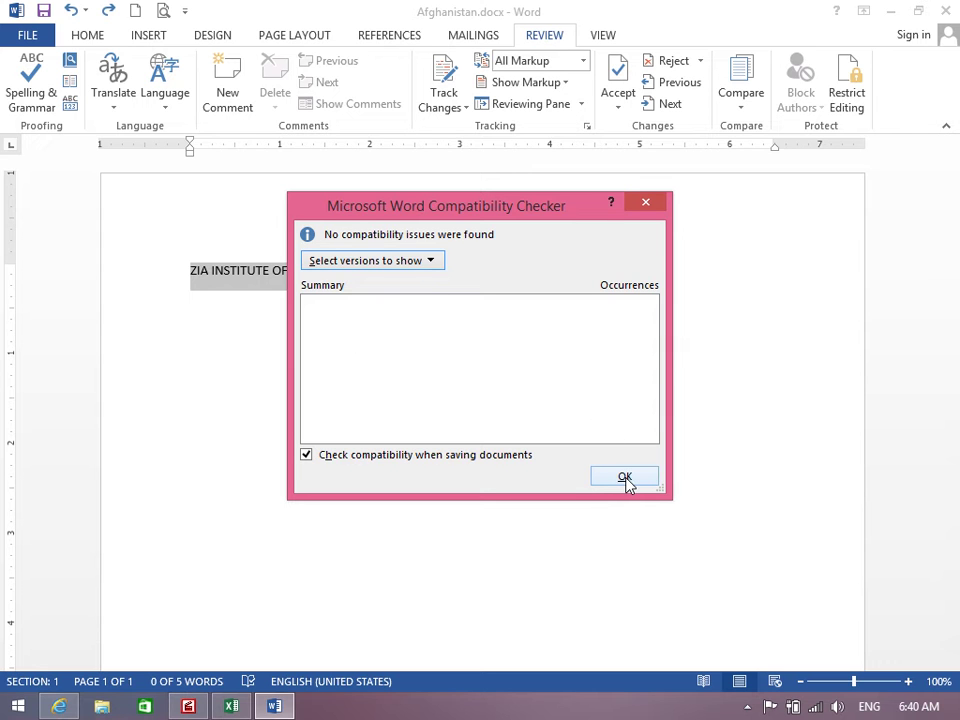
click(626, 479)
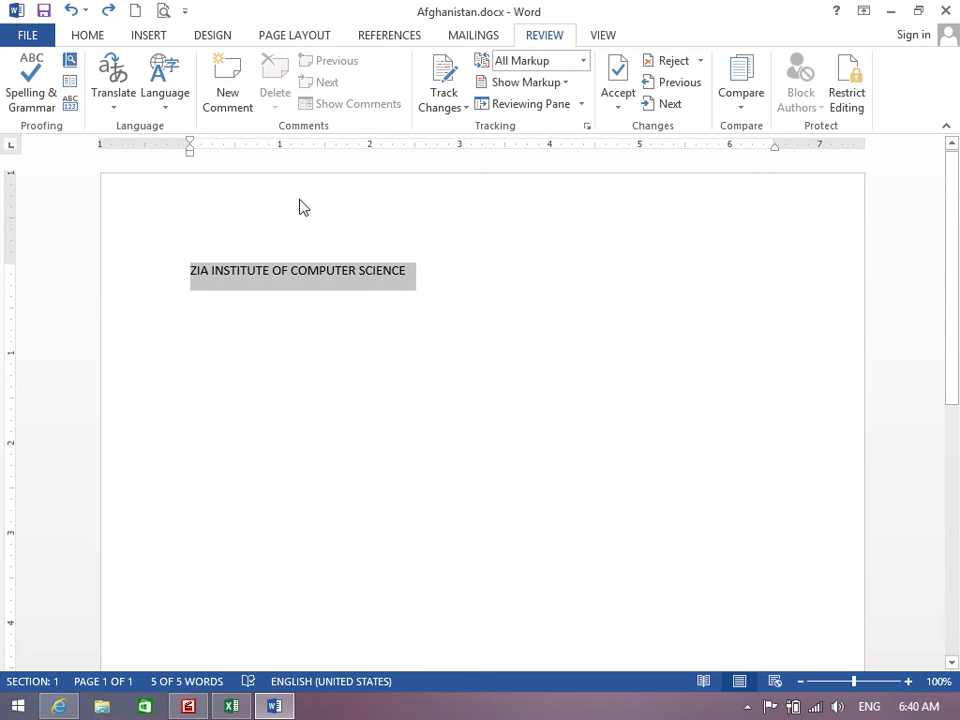
- Glance at Afghanistan.docx's version options, then close Word without saving it
click(38, 34)
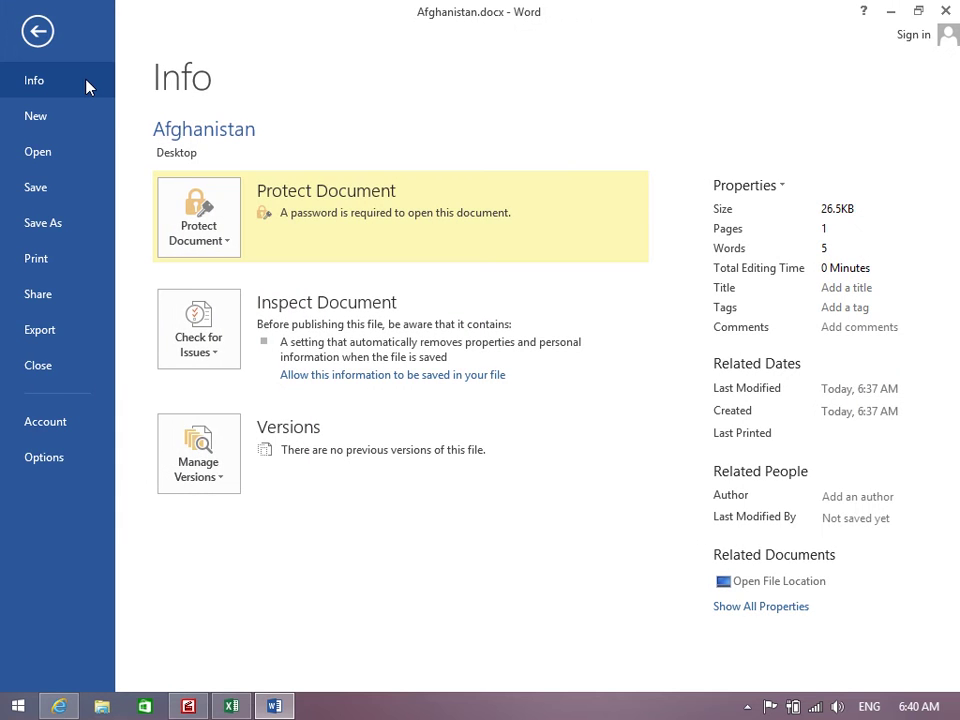
click(222, 460)
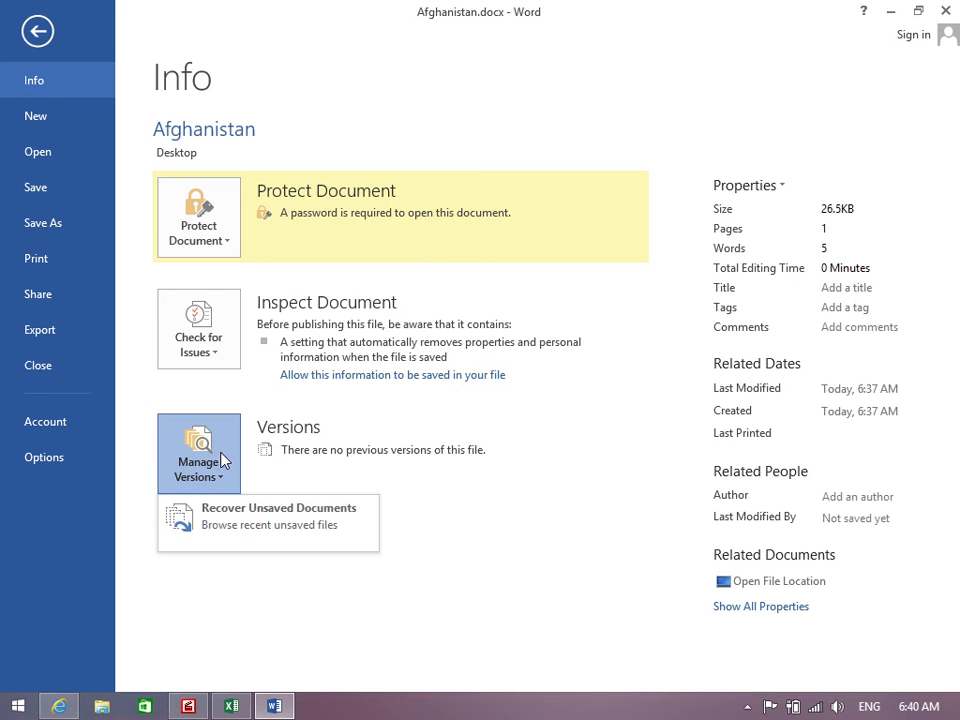
click(410, 523)
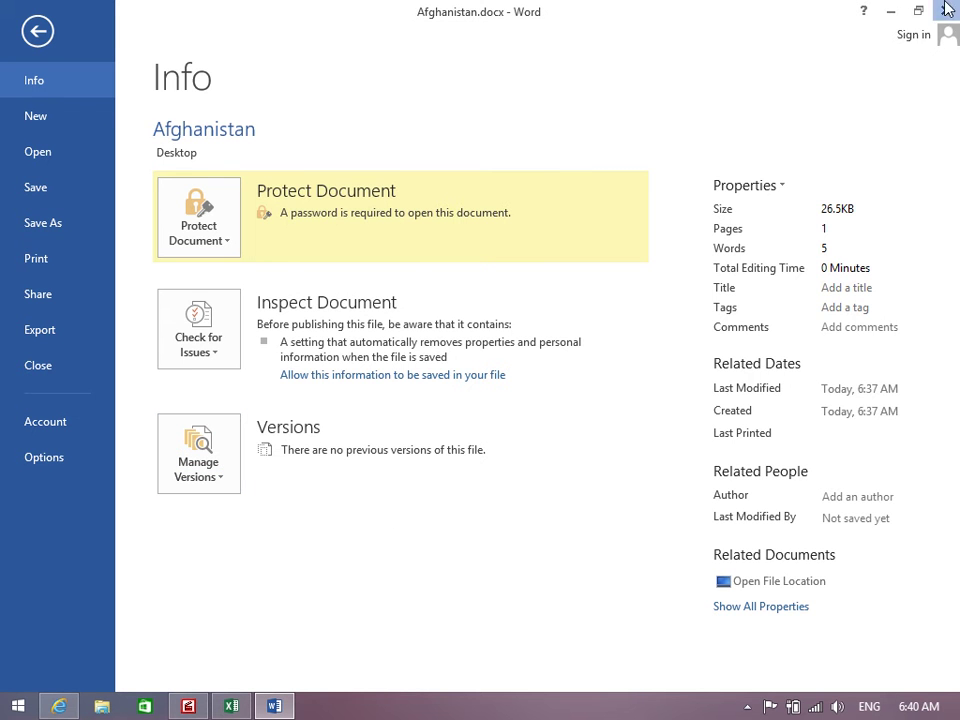
click(945, 10)
click(493, 388)
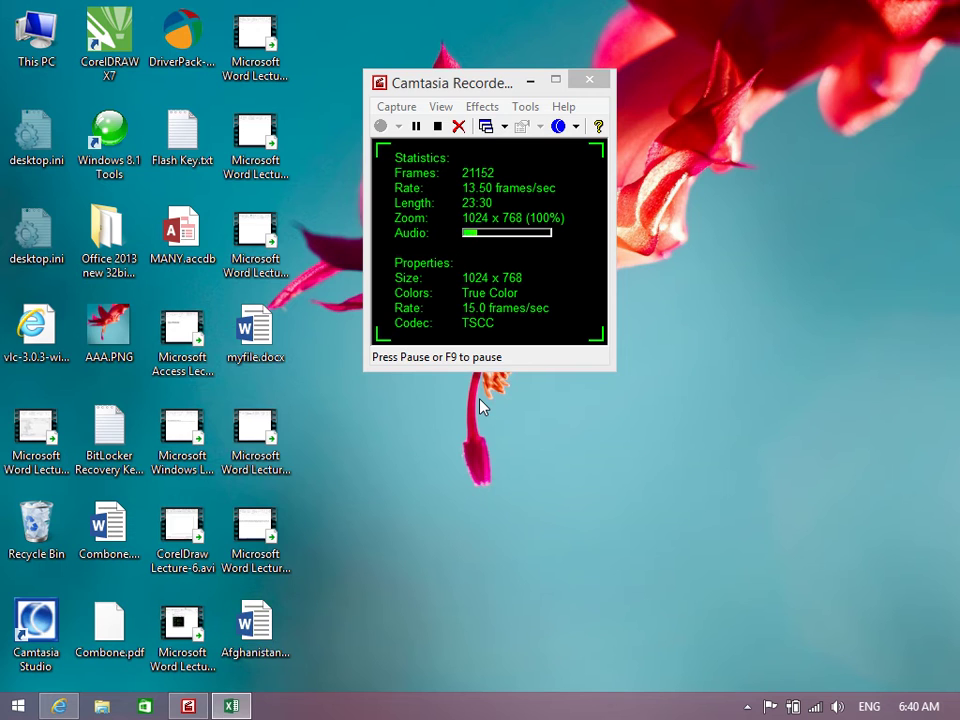
- Relaunch Word via Run with WINWORD and start a blank document
key(super+r)
text(WINWORD)
key(Return)
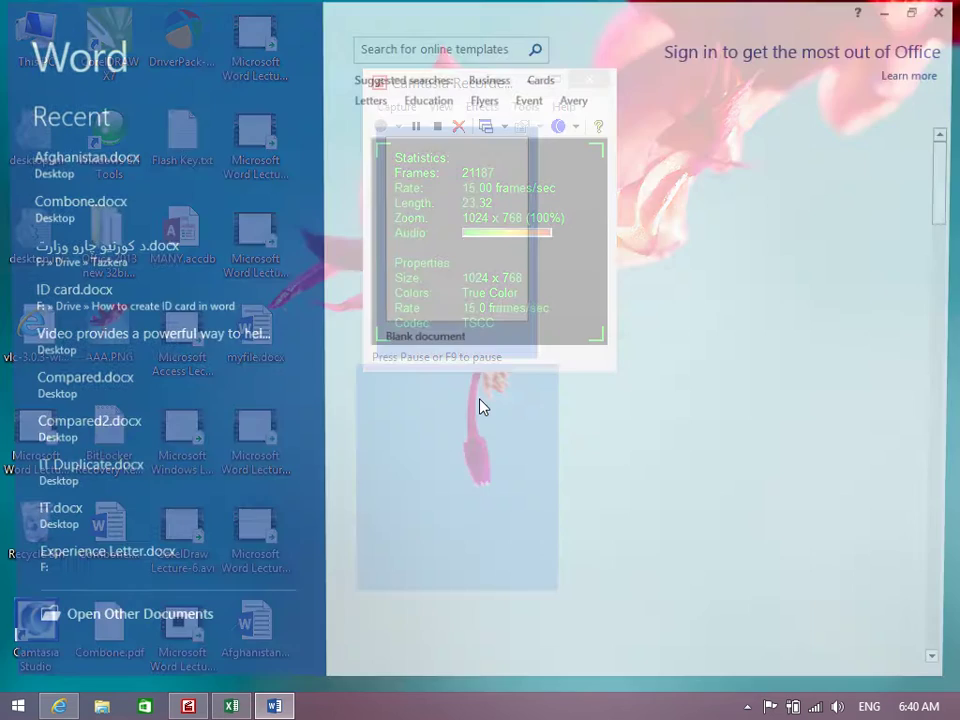
click(467, 280)
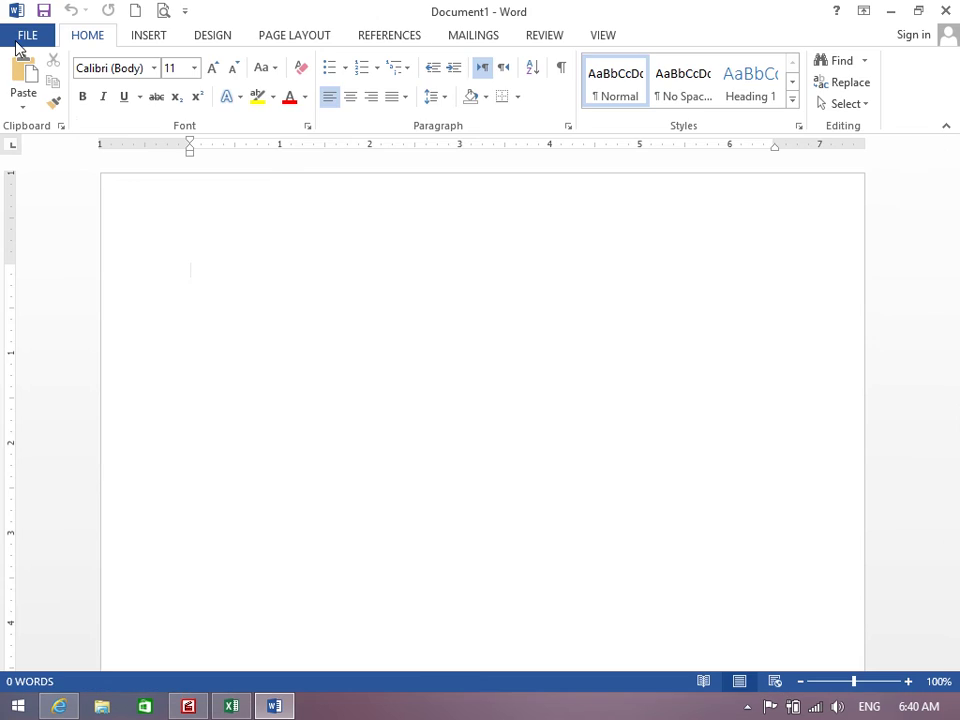
- Delete All Unsaved Documents from Manage Versions, confirm, then peek at the unsaved files folder
click(28, 35)
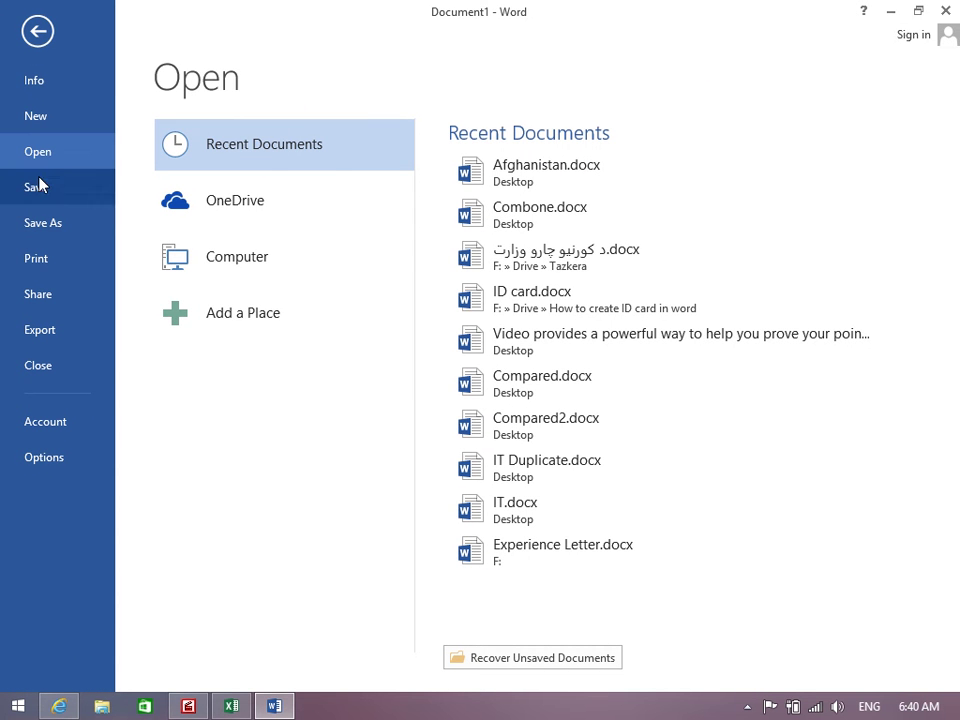
click(34, 82)
click(201, 378)
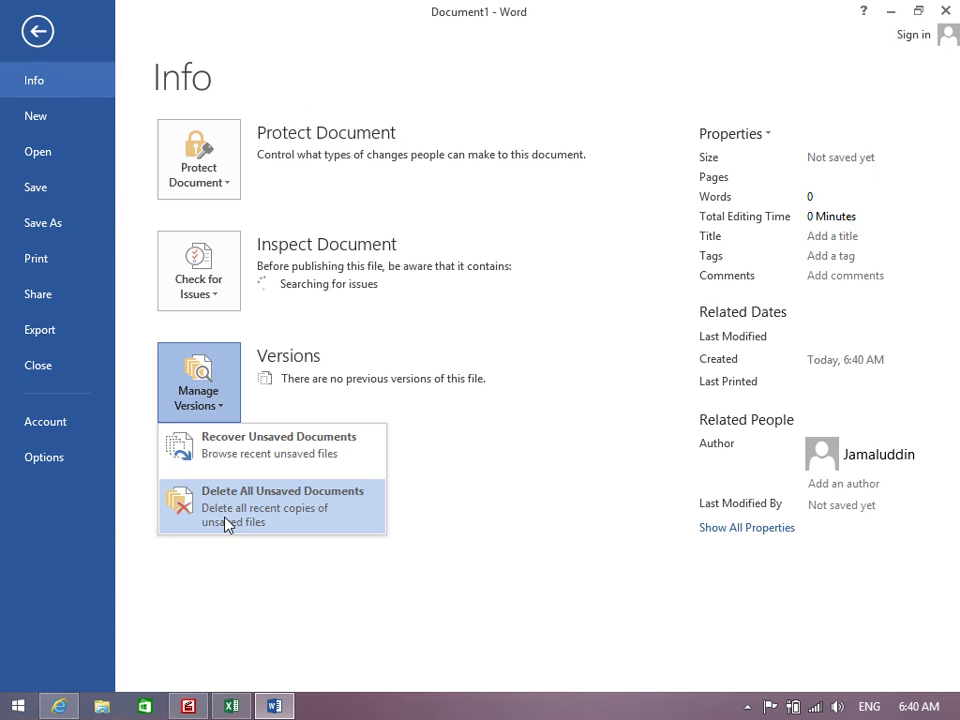
click(224, 516)
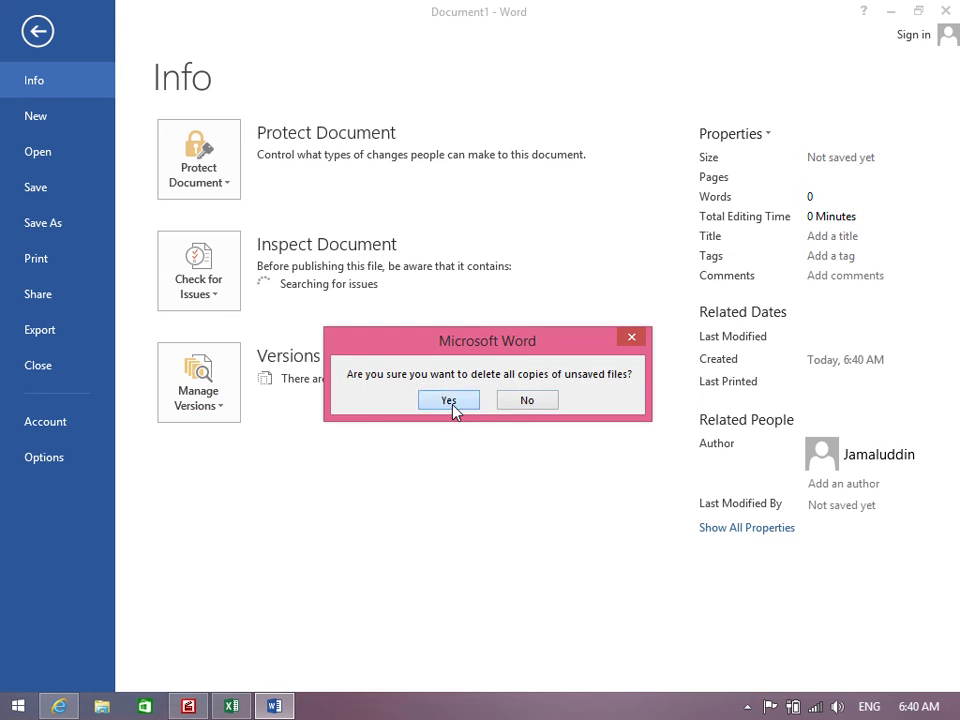
click(449, 402)
click(233, 386)
click(243, 480)
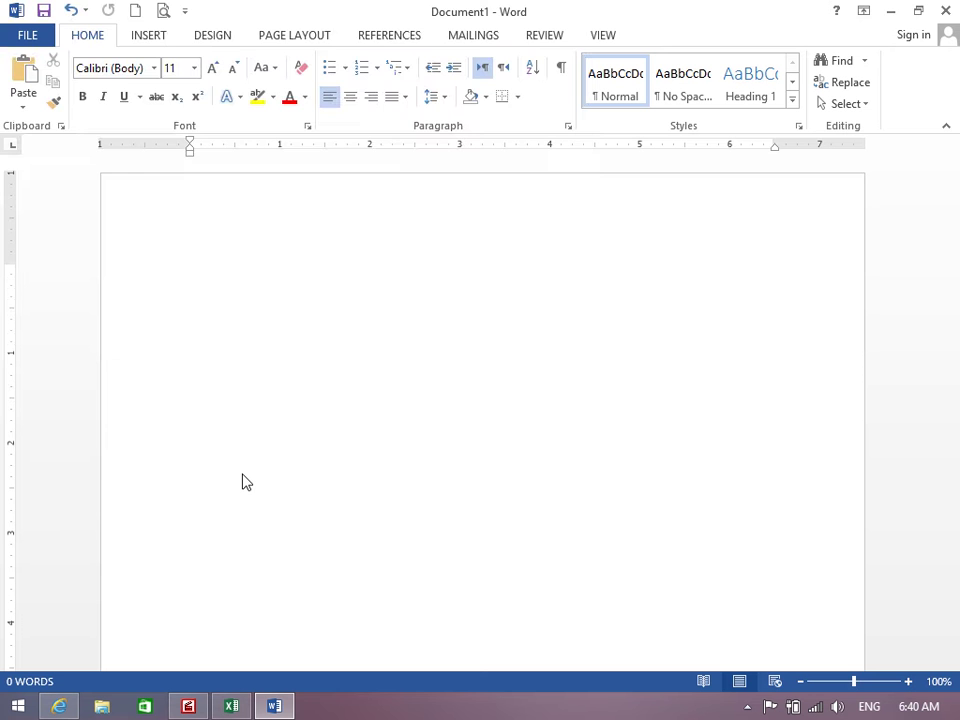
click(517, 420)
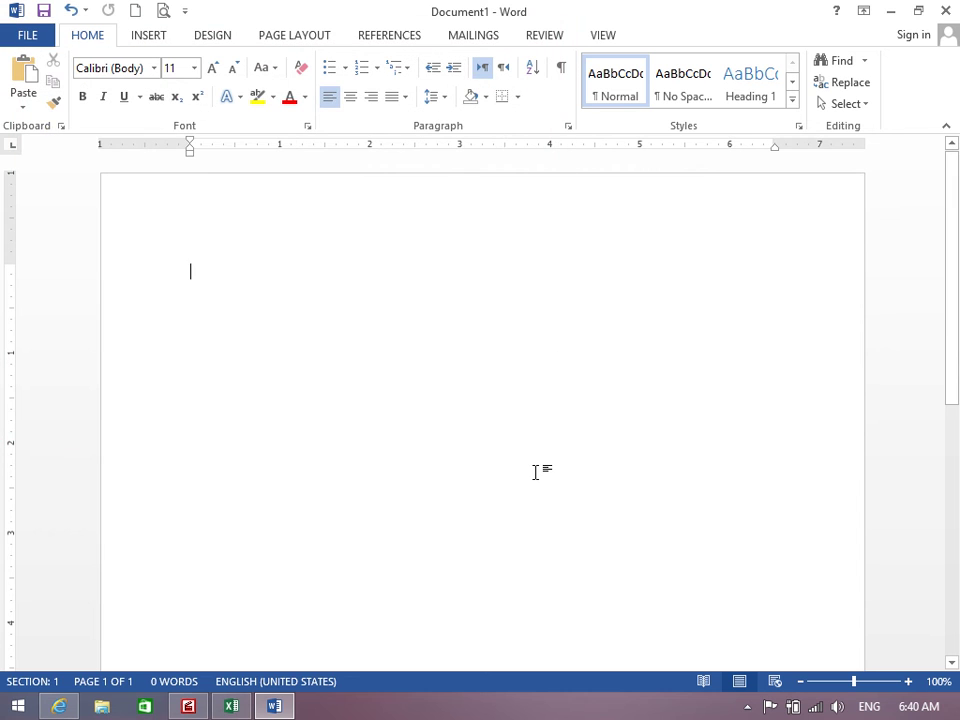
- Fill the page with =RAND sample paragraphs and type 'aFGHANISTAN' on a new first line
click(197, 270)
text(=RAND()
key(Return)
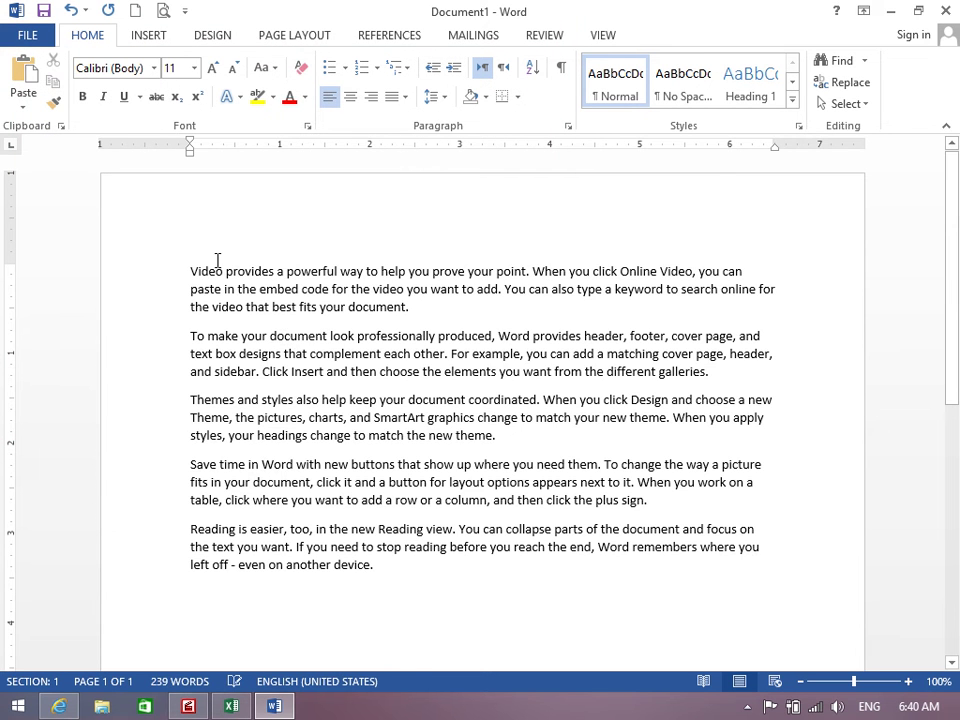
click(172, 276)
click(569, 272)
key(Up)
key(Return)
key(Up)
text(aFGHANISTAN)
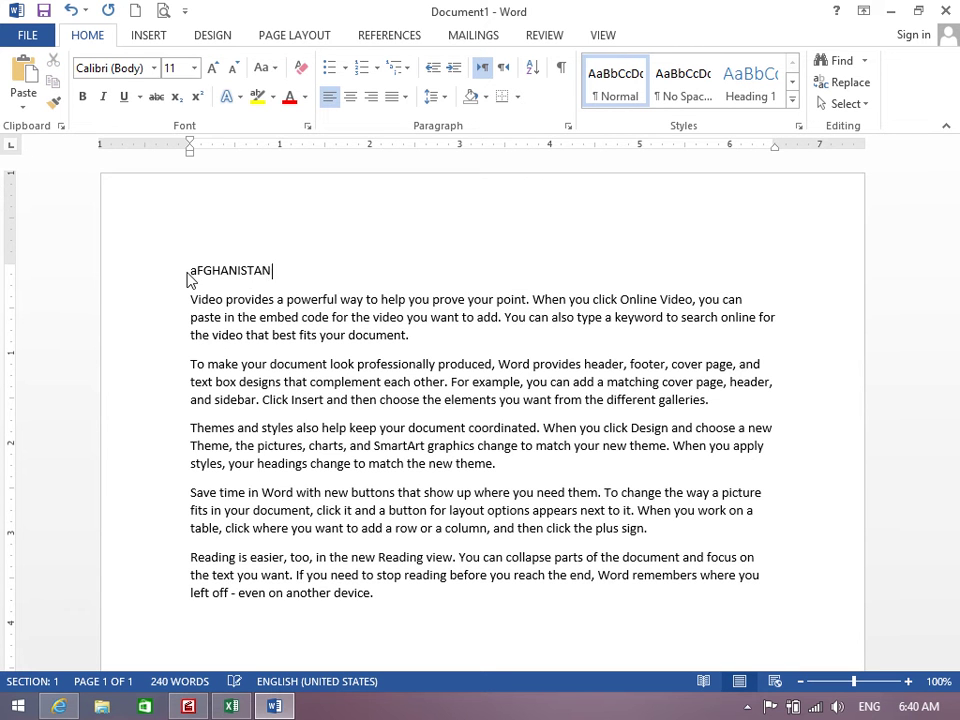
- Put Afghanistan on its own line, then make it bold and larger
click(71, 290)
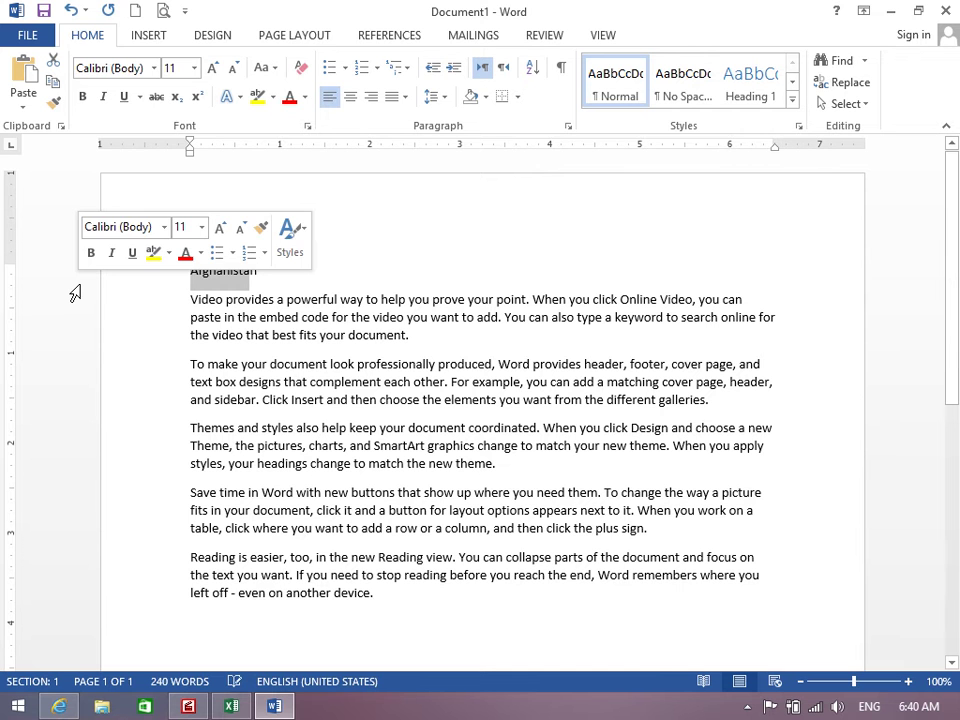
key(Right)
click(291, 263)
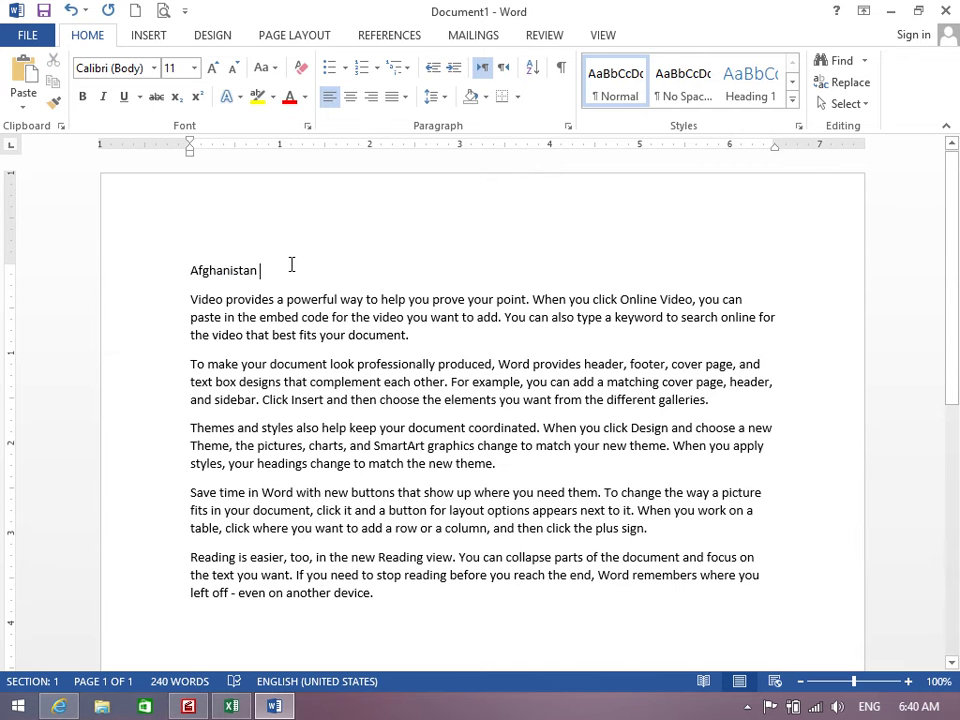
key(shift+Right)
key(Delete)
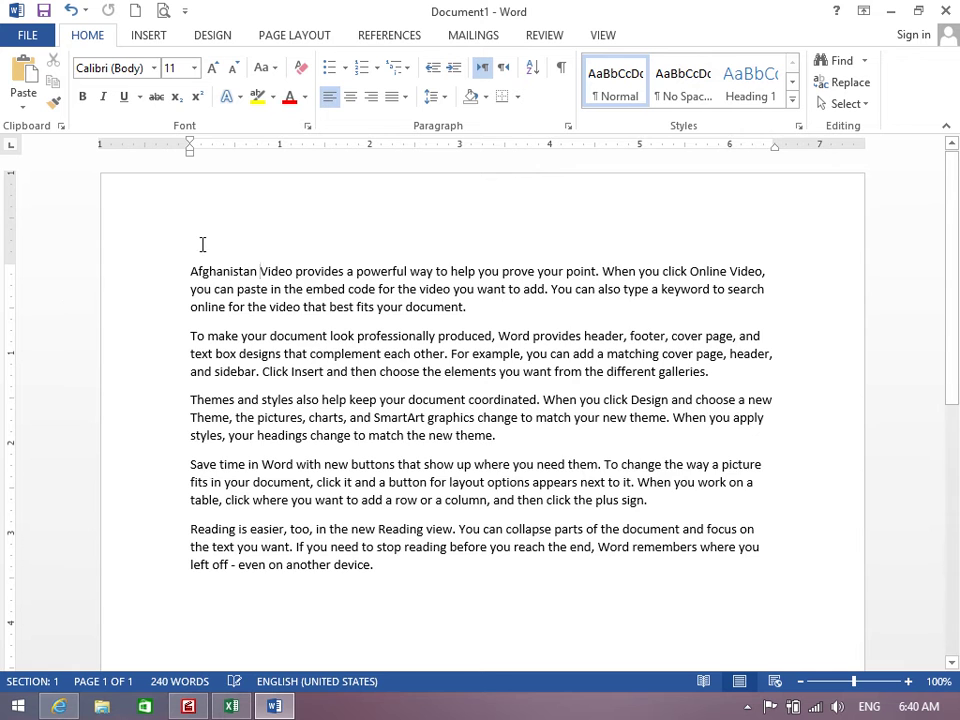
key(ctrl+z)
click(285, 276)
click(150, 279)
key(ctrl+b)
key(ctrl+shift+period)
key(ctrl+shift+period)
key(ctrl+shift+period)
key(ctrl+shift+period)
click(403, 383)
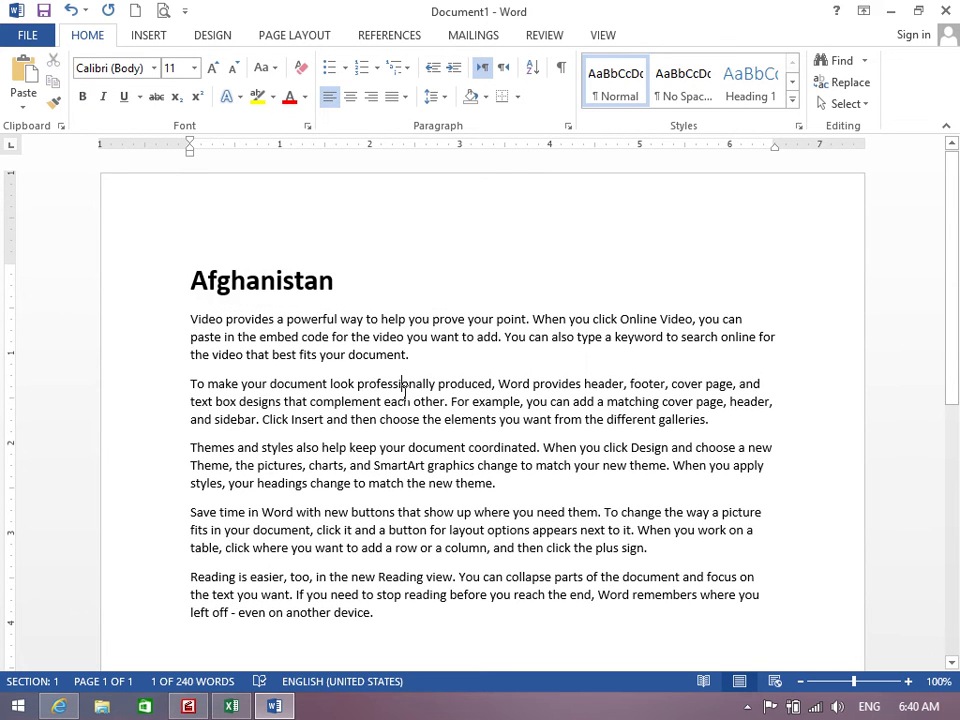
- Quit Word with Don't Save and relaunch it to a fresh blank document
click(945, 10)
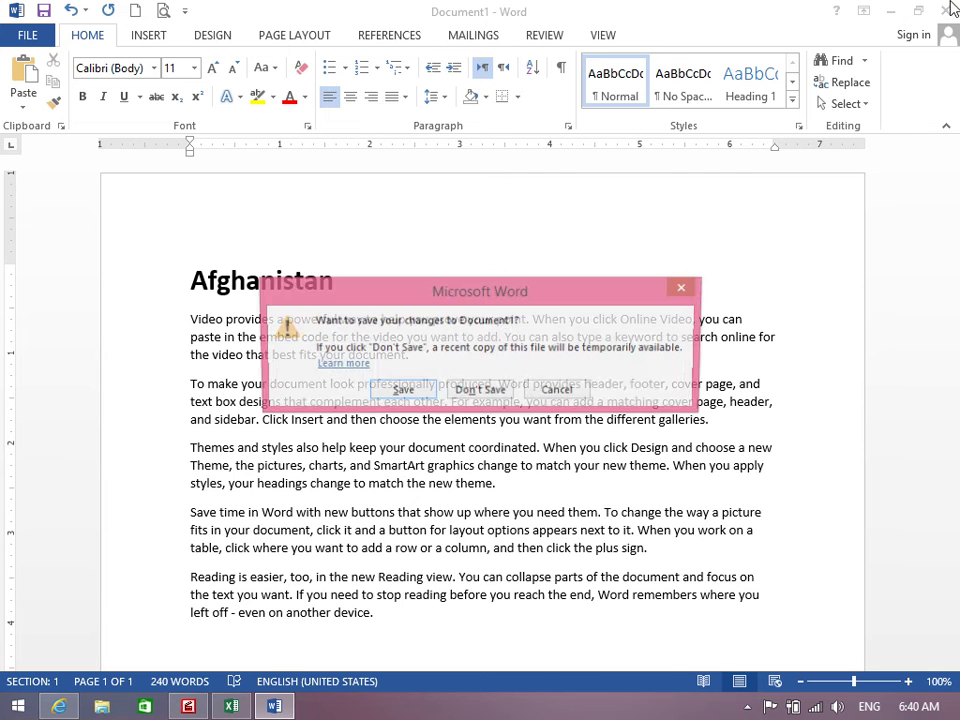
click(471, 391)
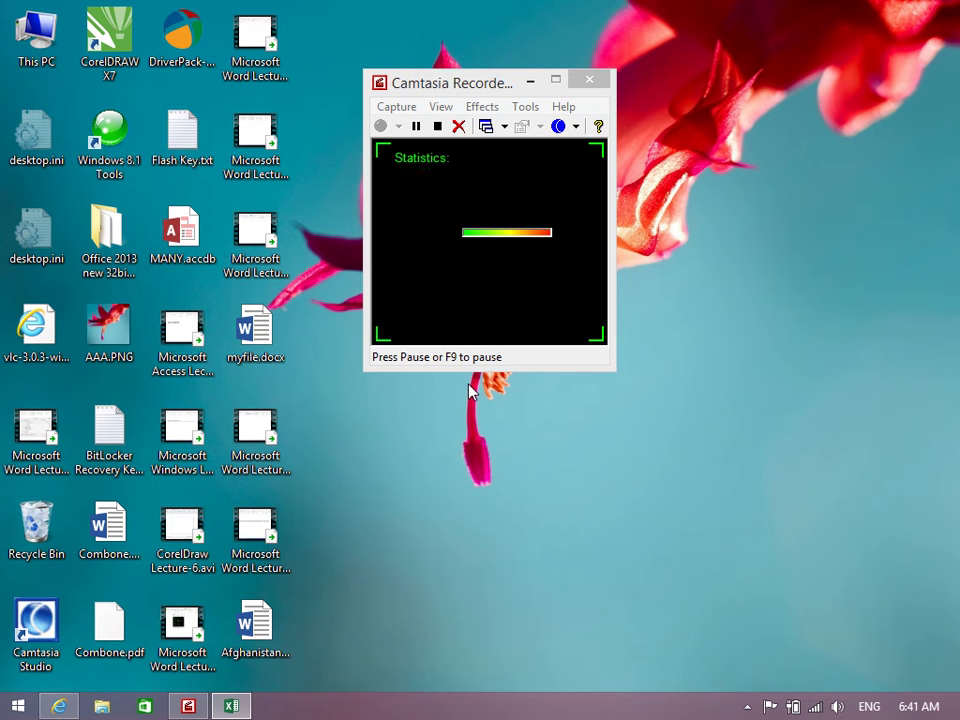
key(super+r)
key(Return)
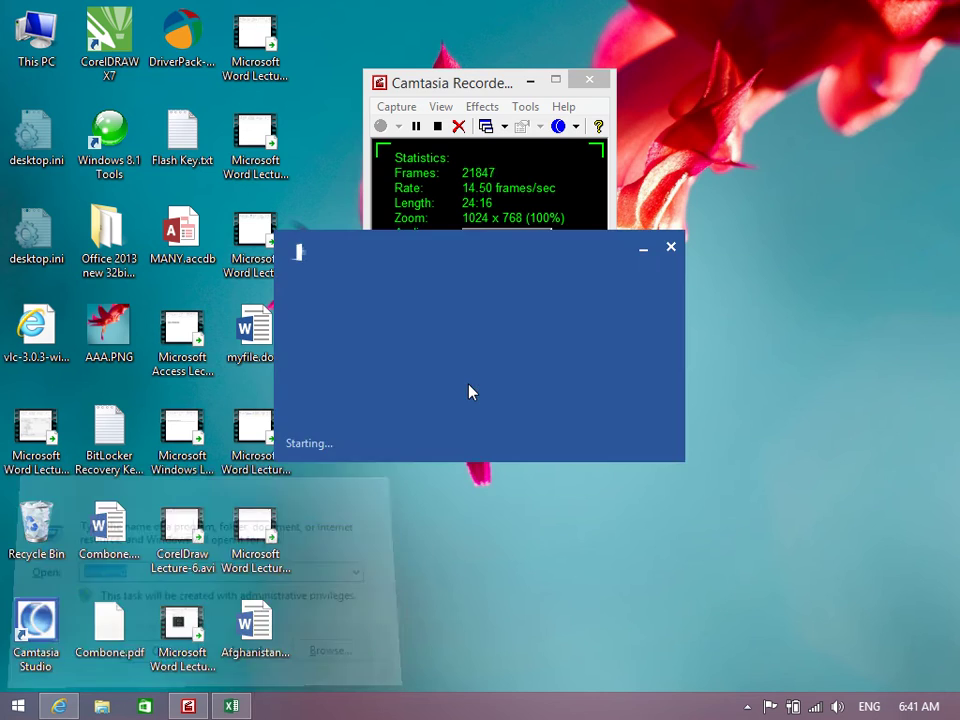
key(Return)
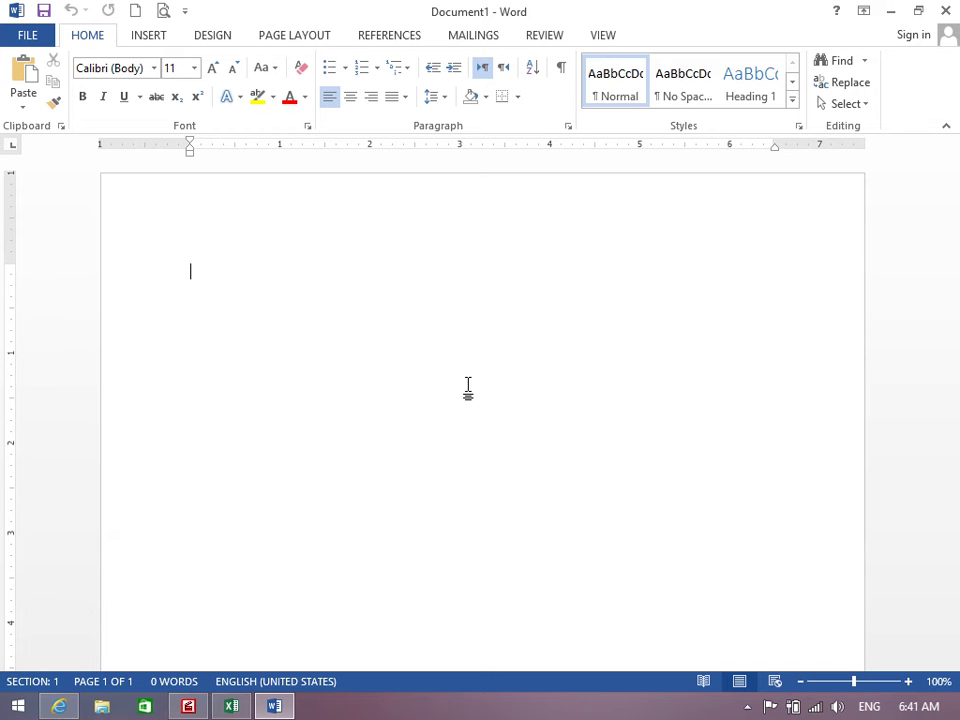
- Open the unsaved Afghanistan recovery file through Manage Versions > Recover Unsaved Documents
click(27, 35)
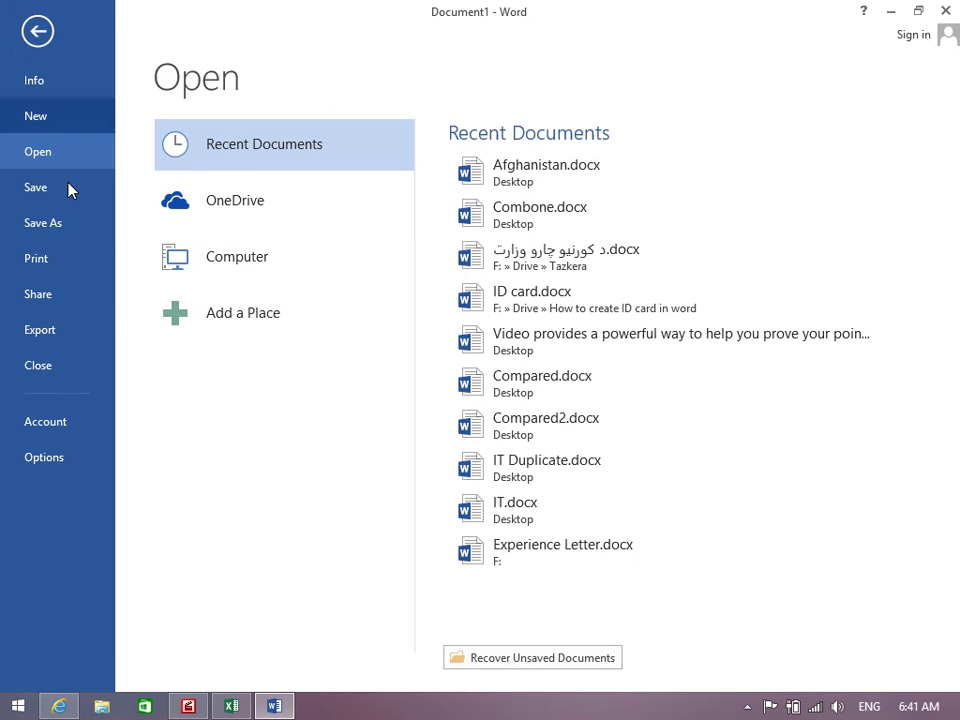
click(72, 81)
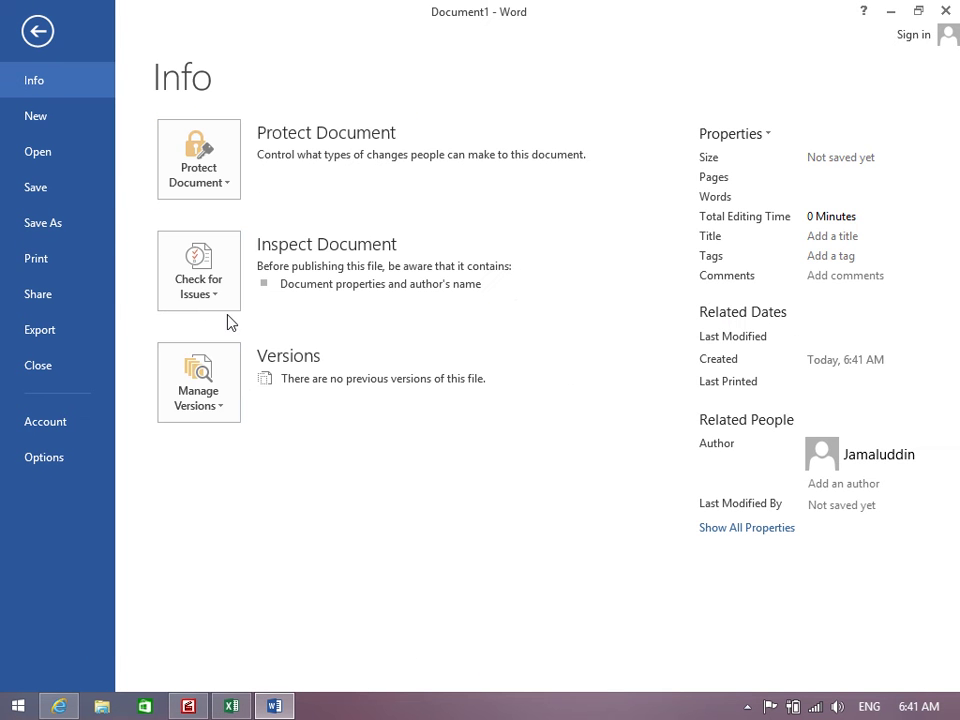
click(236, 386)
click(243, 451)
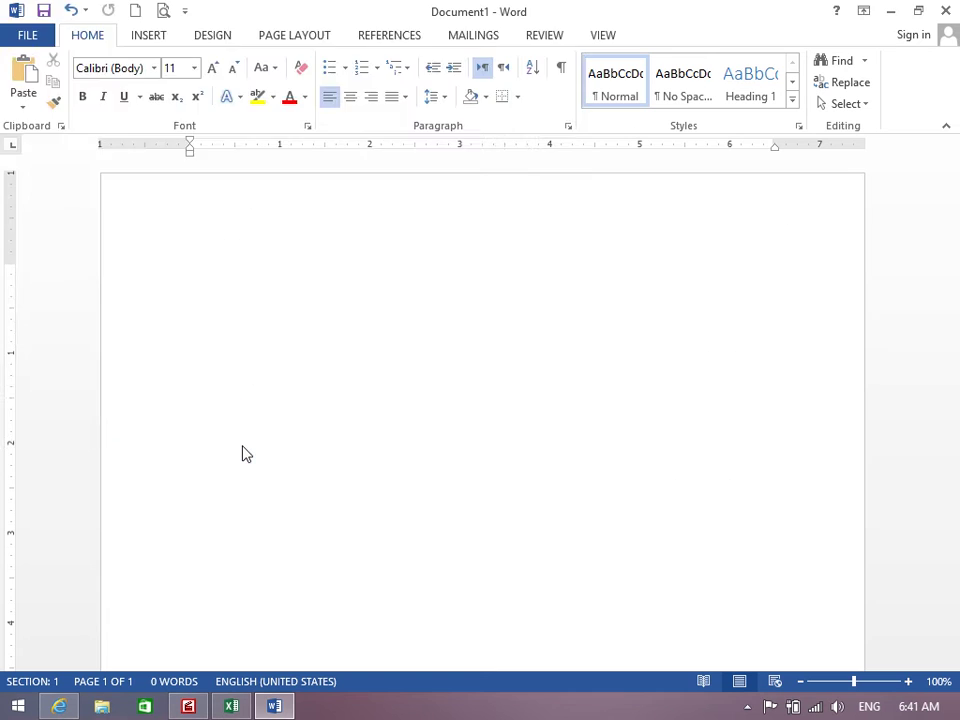
click(259, 136)
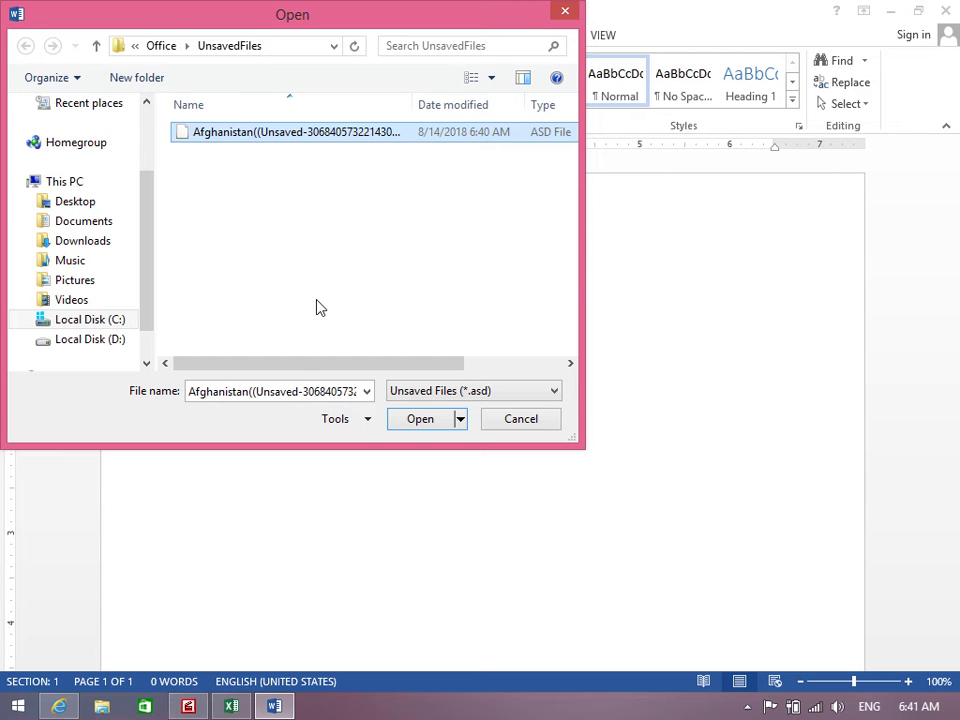
click(412, 420)
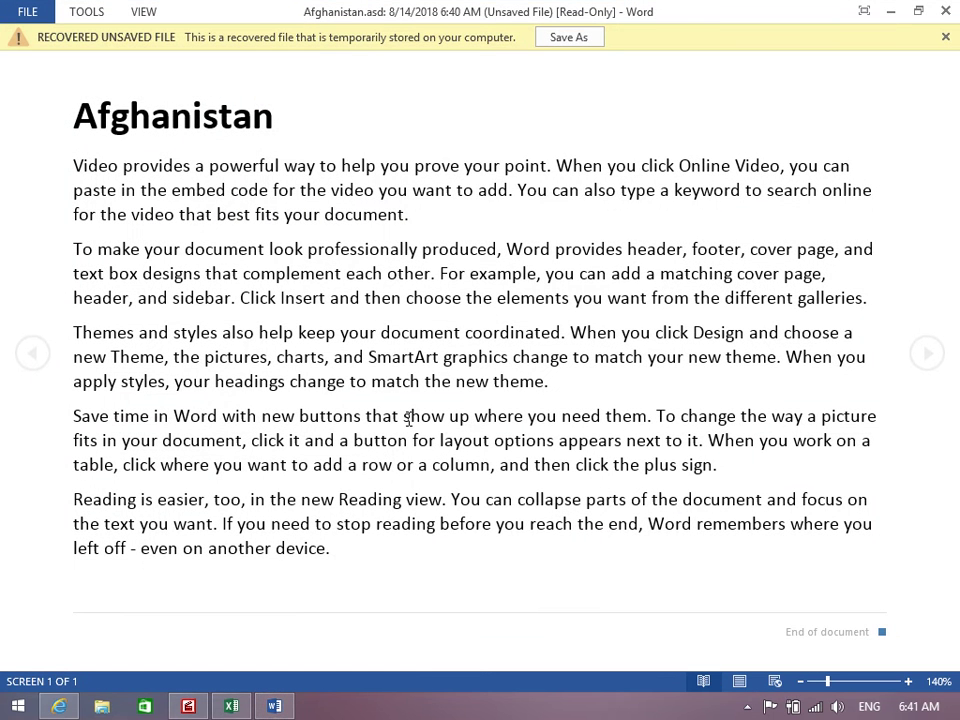
- Save the recovered file to the Desktop as aaaaaaa.docx
click(572, 40)
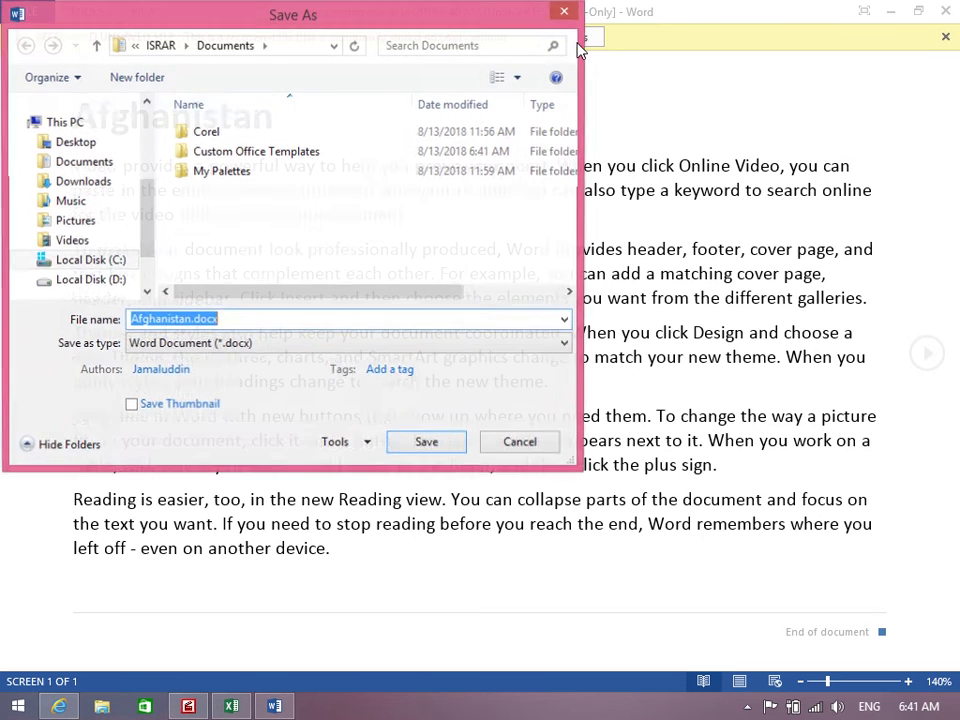
click(80, 142)
click(287, 322)
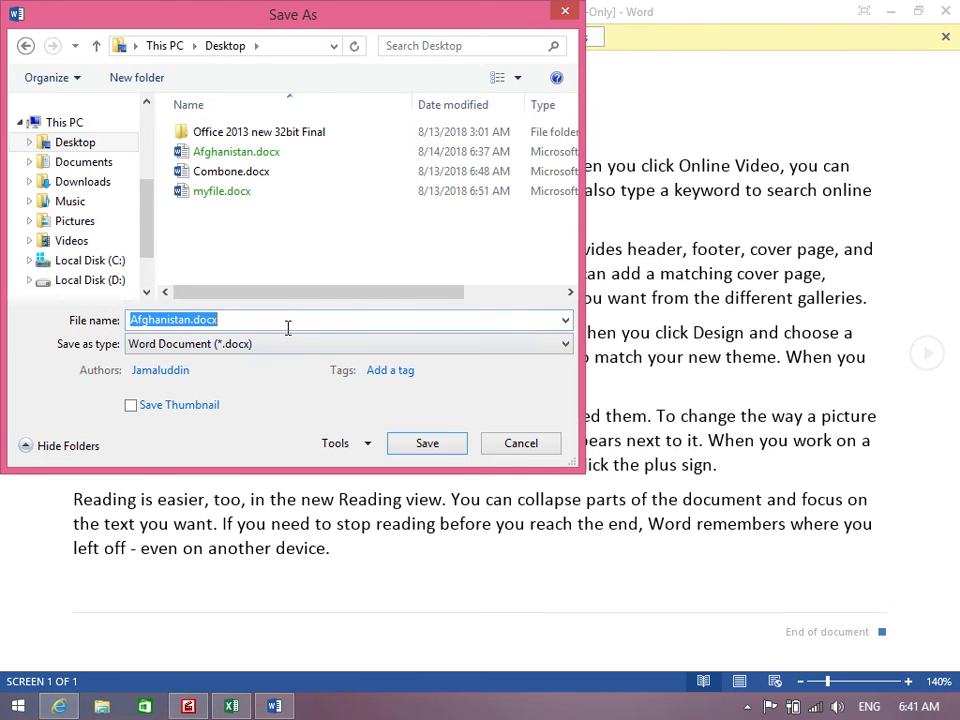
text(aaaaaaa)
key(Return)
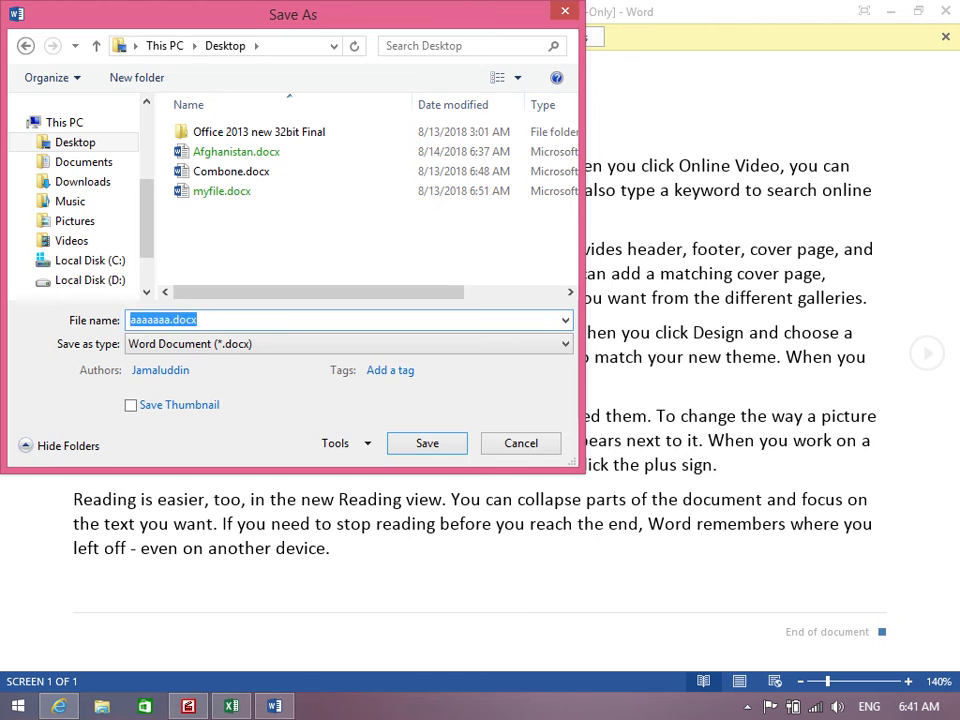
- Switch to Edit Document and view the file's Info page and version options
click(149, 16)
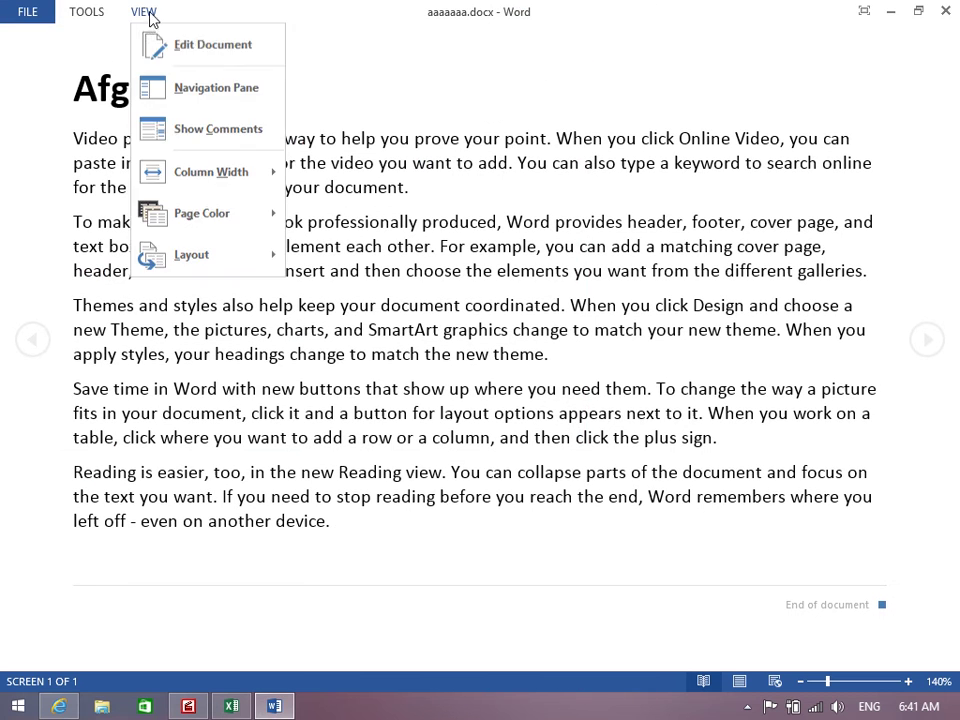
click(178, 59)
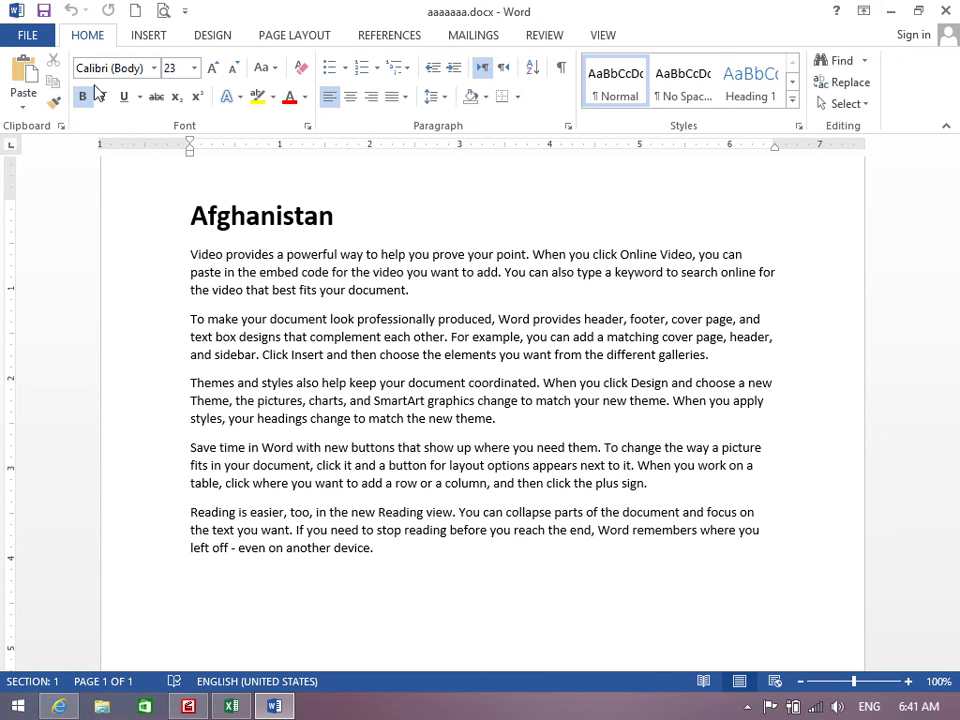
click(27, 38)
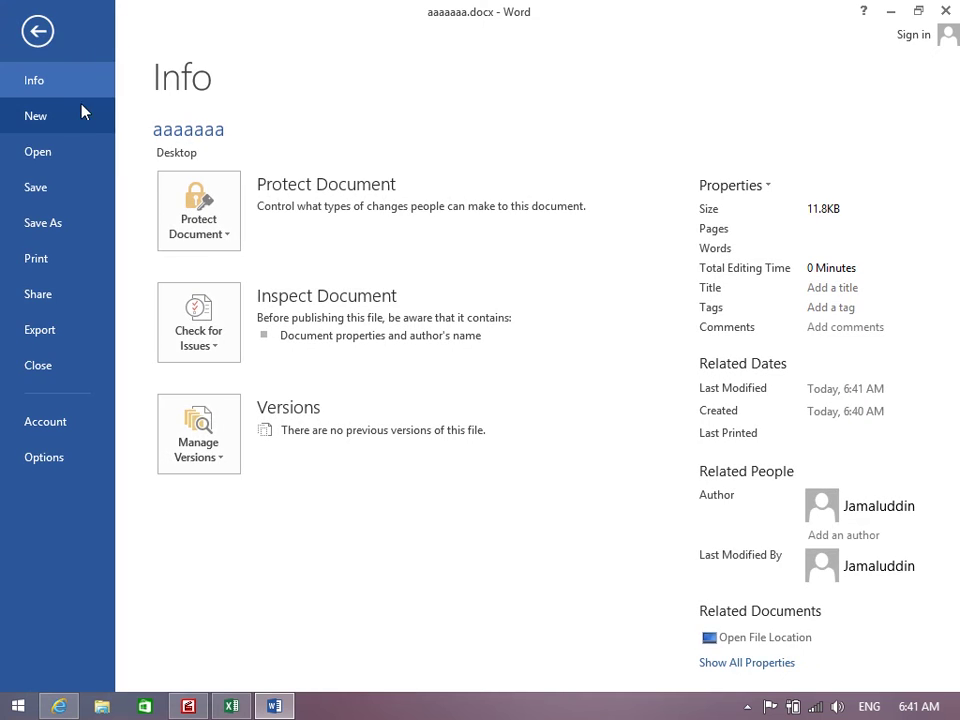
click(220, 428)
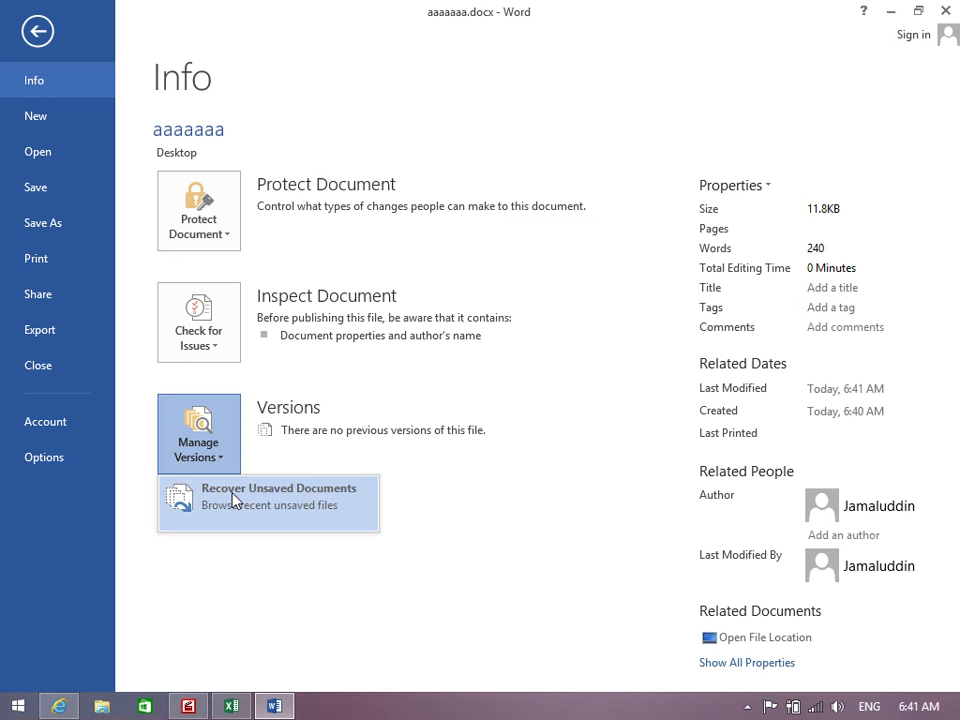
click(263, 563)
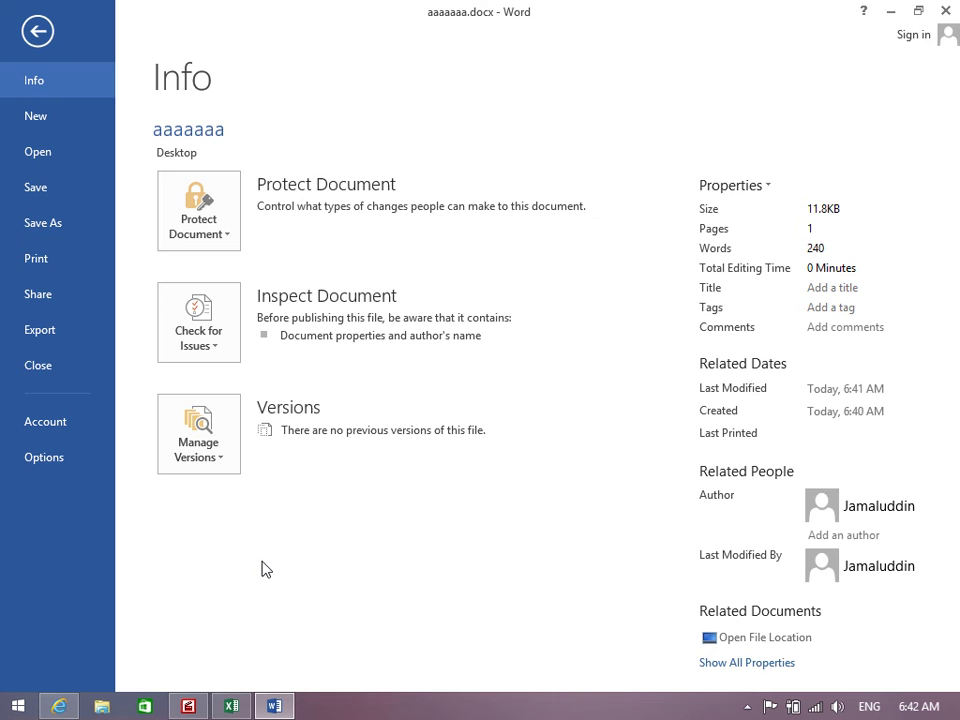
- Restart Word, generate =rand() sample text in a new document, and quit without saving
key(alt+F4)
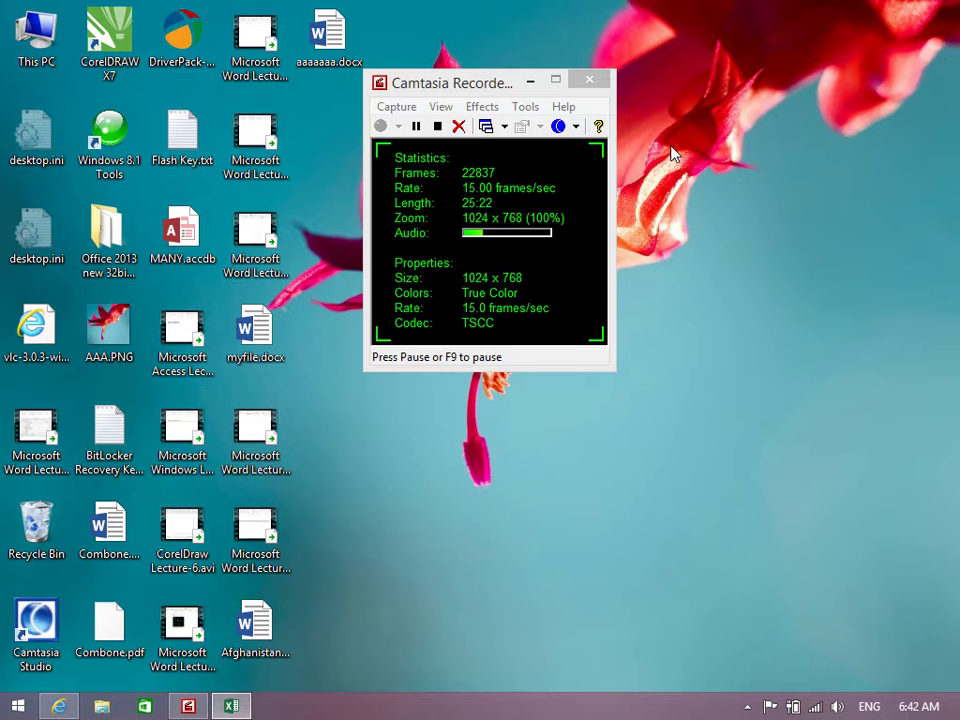
key(super+r)
text(winword)
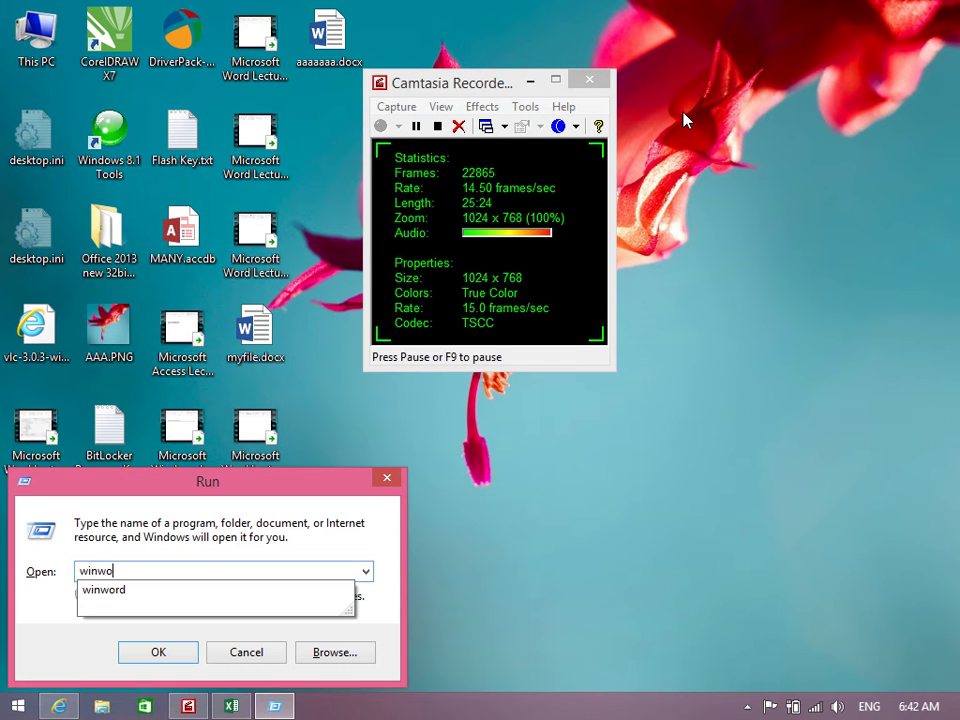
key(Return)
click(426, 216)
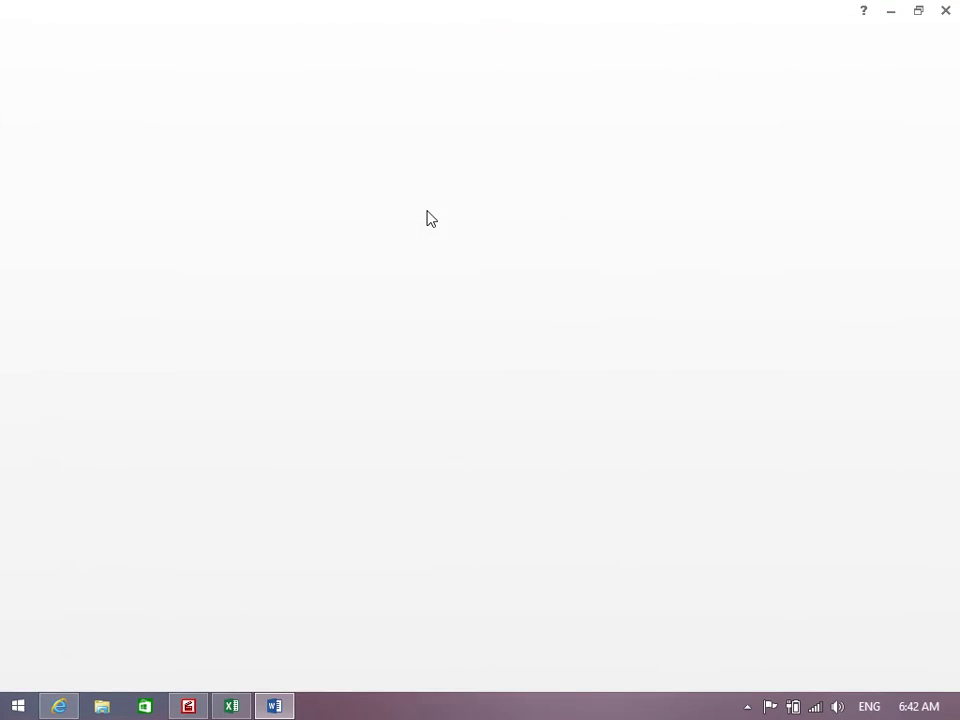
text(=rand())
key(Return)
click(945, 10)
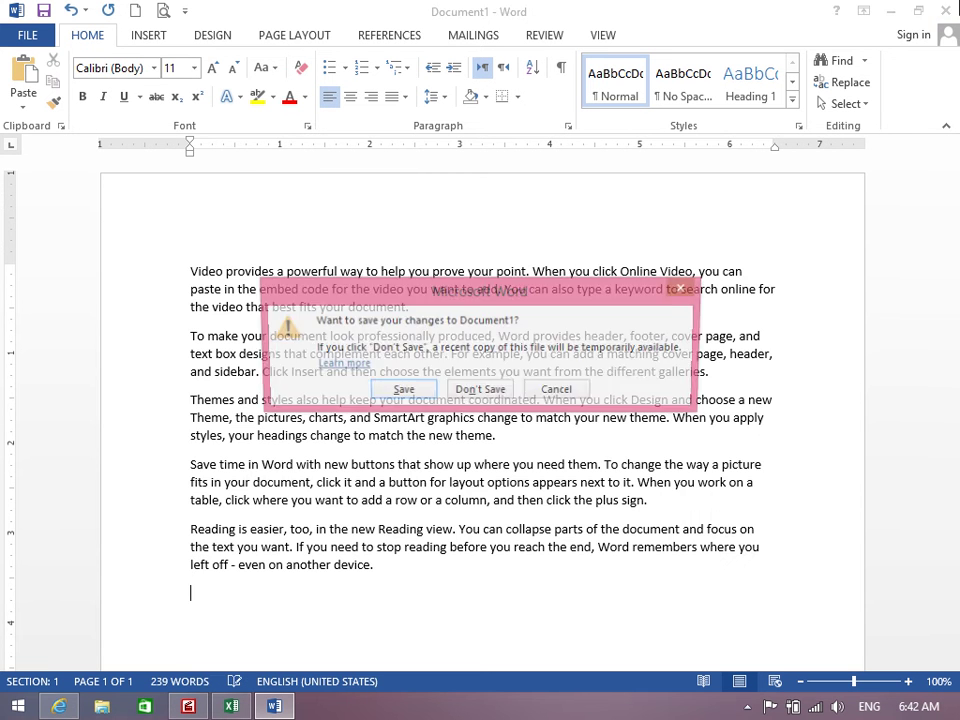
click(479, 390)
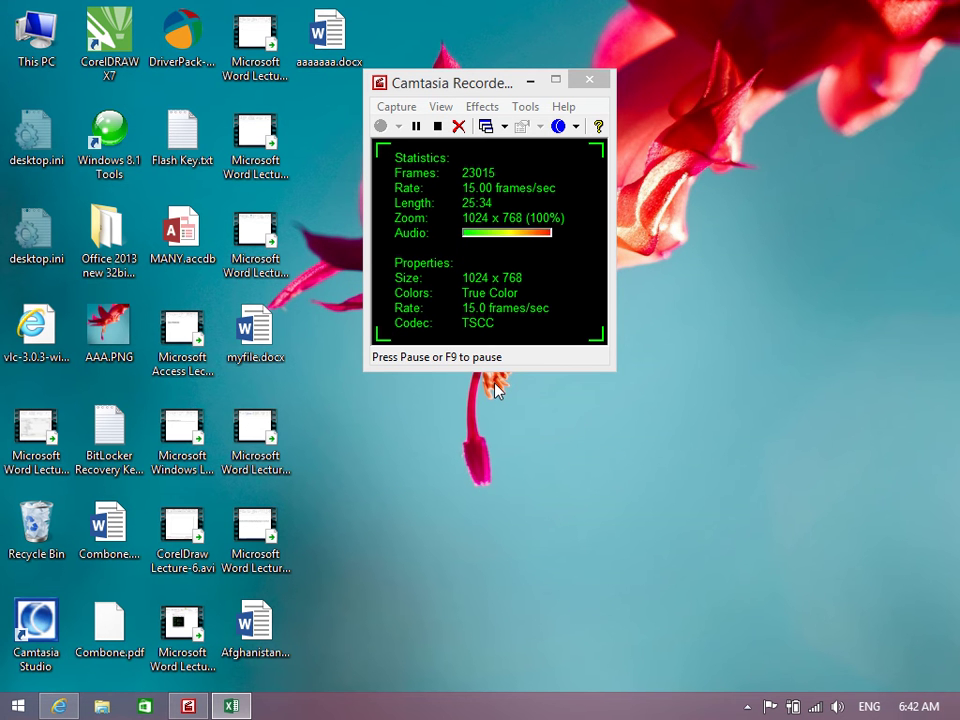
- Relaunch Word with winword and open a blank document
key(super+r)
text(winword)
key(Return)
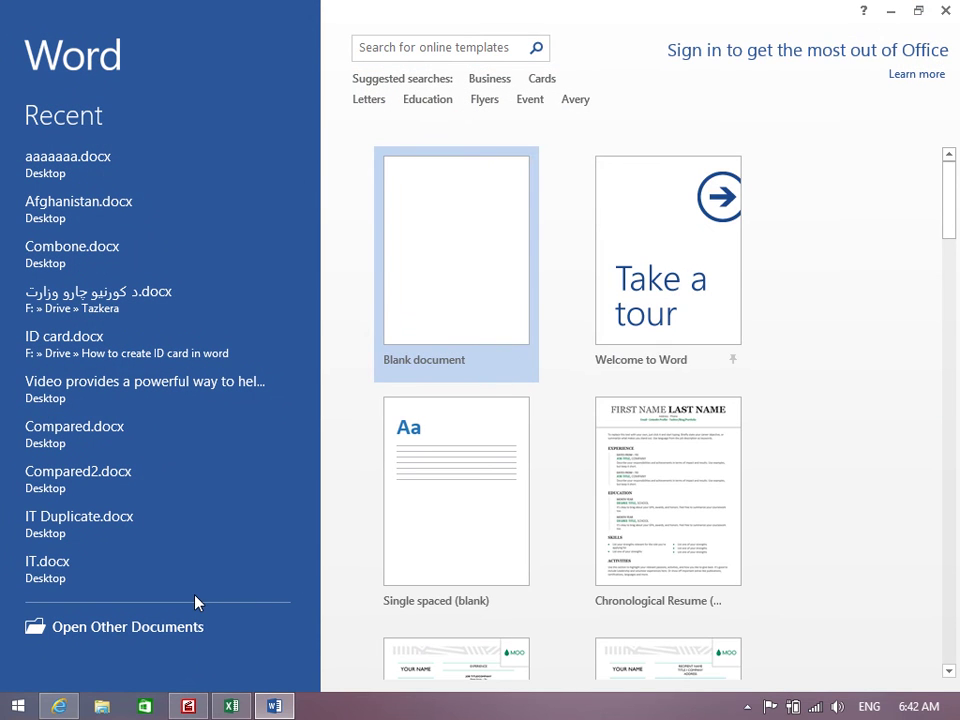
click(490, 240)
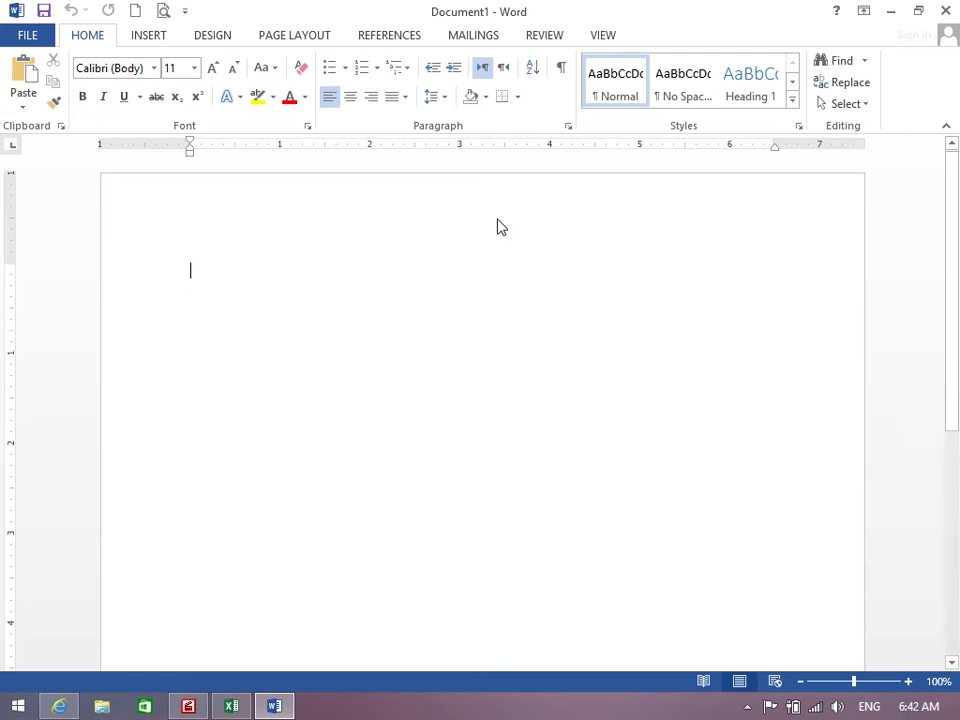
- Open the recovered sample-text file from Manage Versions > Recover Unsaved Documents
click(34, 40)
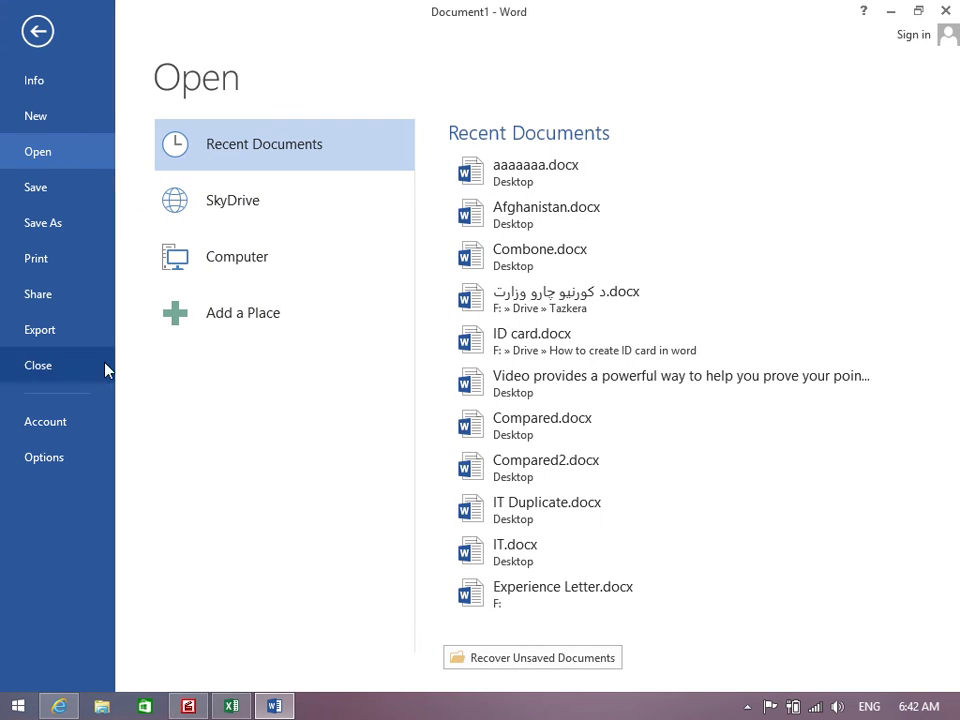
click(45, 80)
click(215, 372)
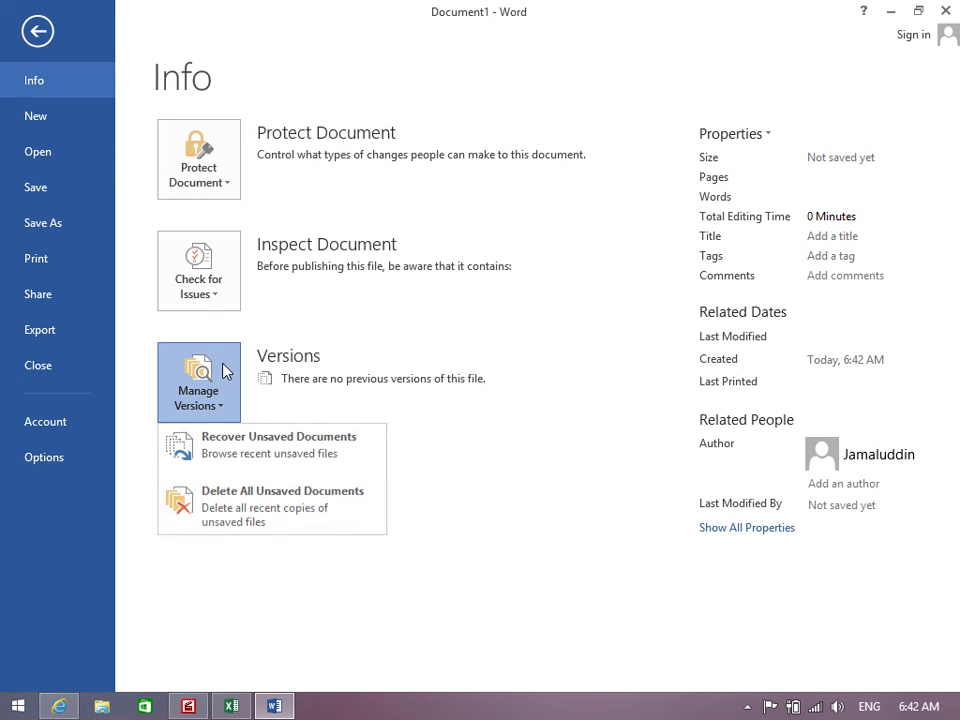
click(232, 456)
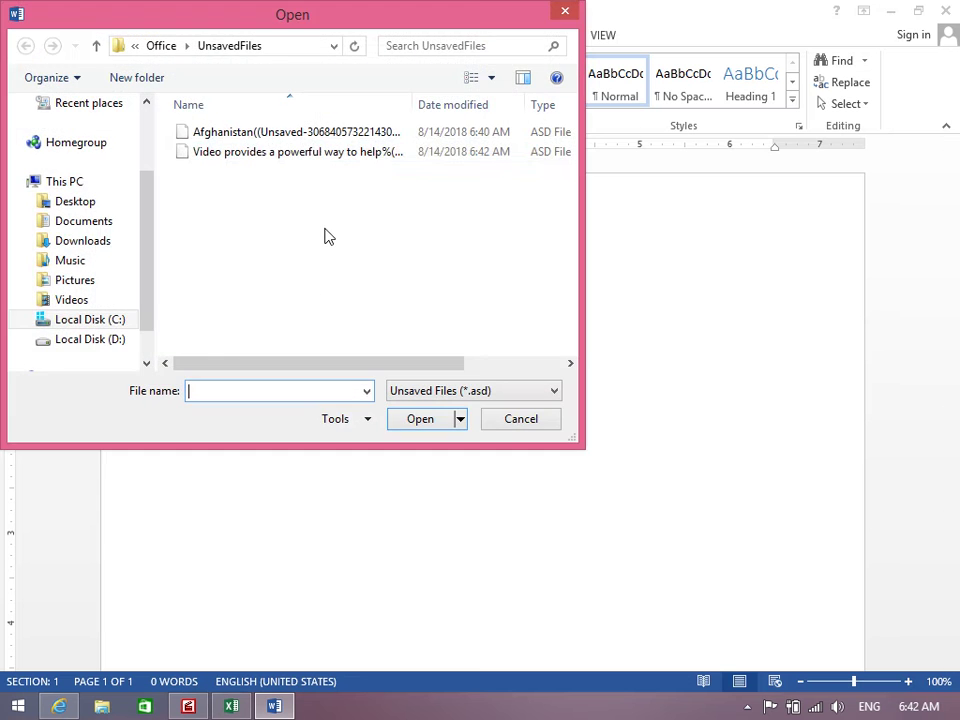
click(265, 152)
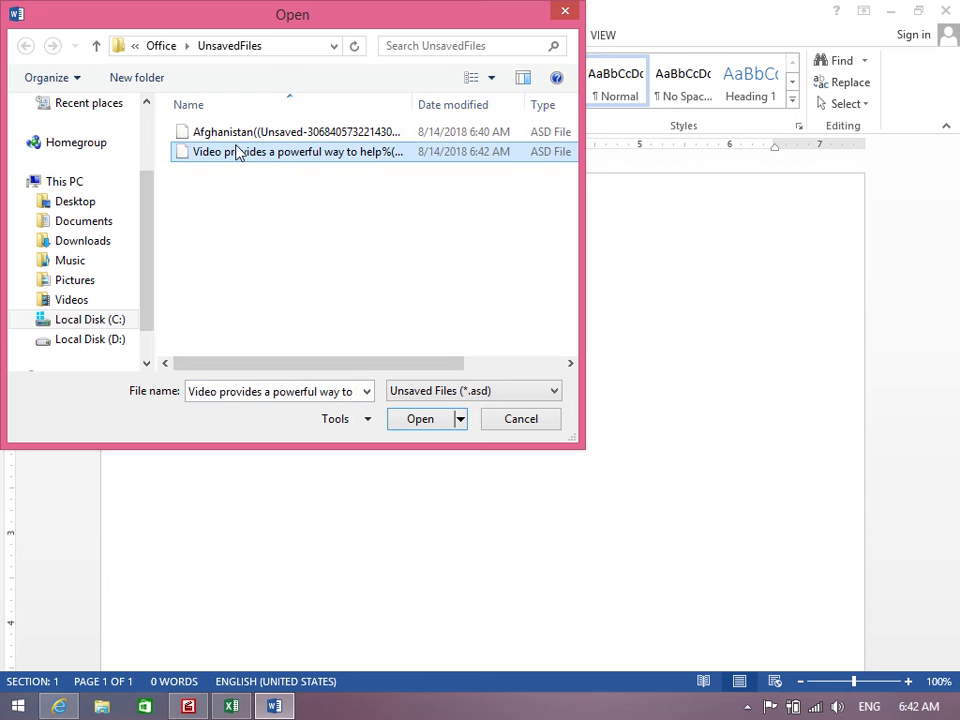
click(443, 420)
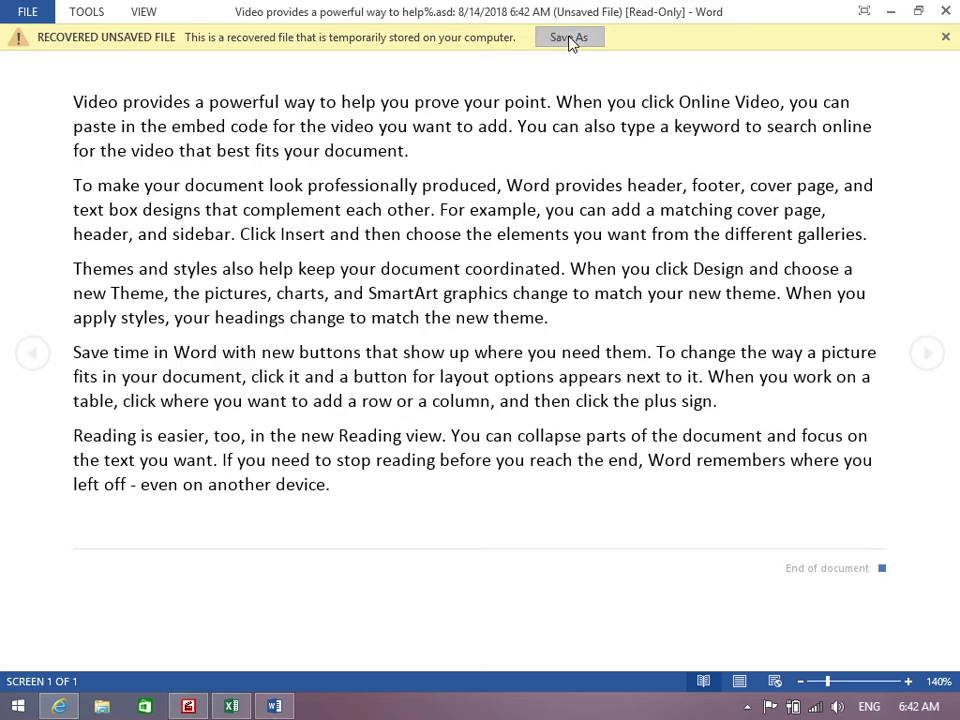
- Save the recovered file to the Desktop as a Word document and switch to Edit Document
click(570, 36)
click(75, 145)
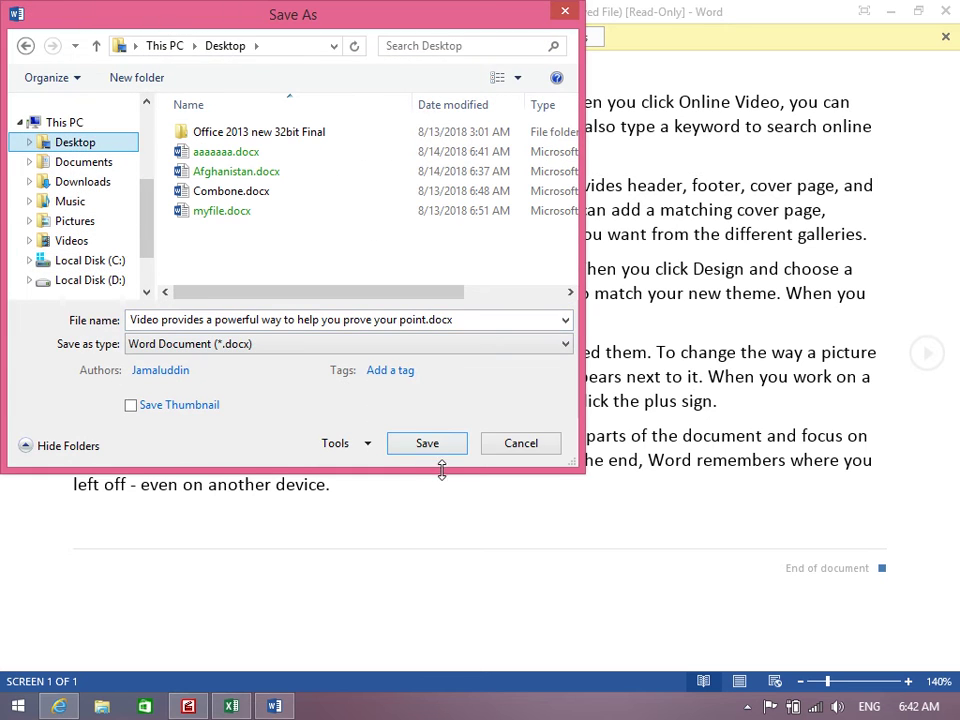
click(427, 443)
click(143, 11)
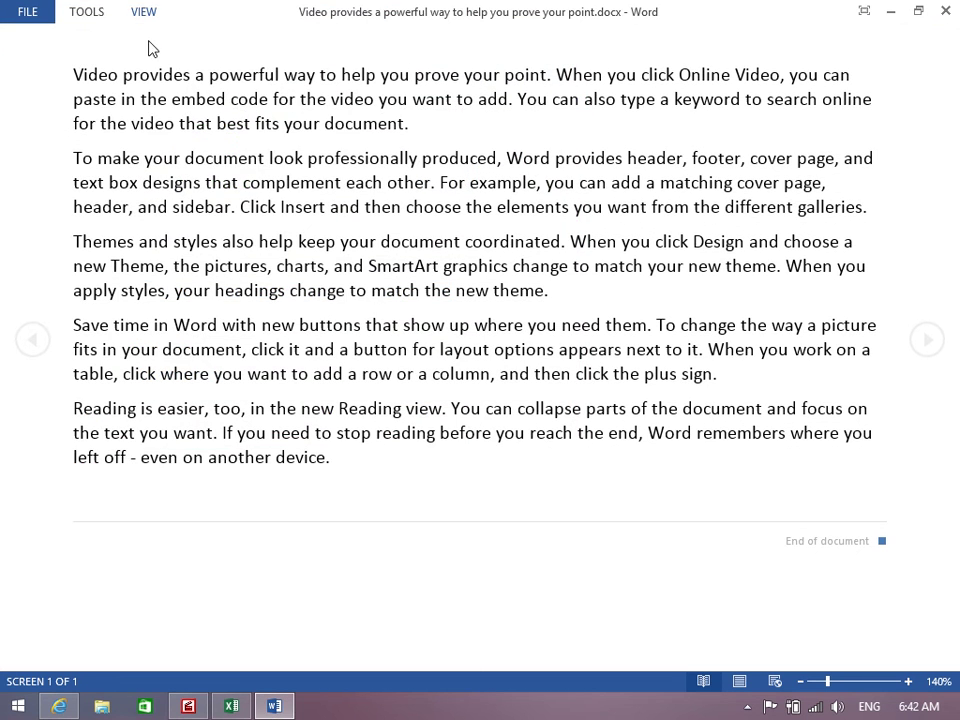
click(174, 45)
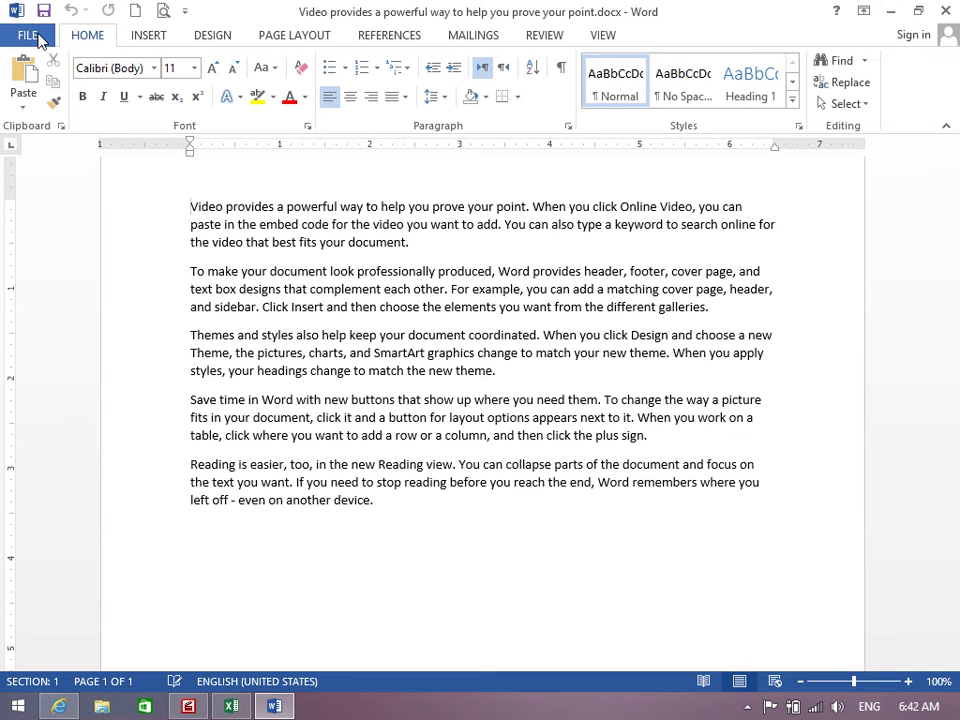
- Look over the Info page's Protect Document and Manage Versions options
click(39, 37)
click(190, 215)
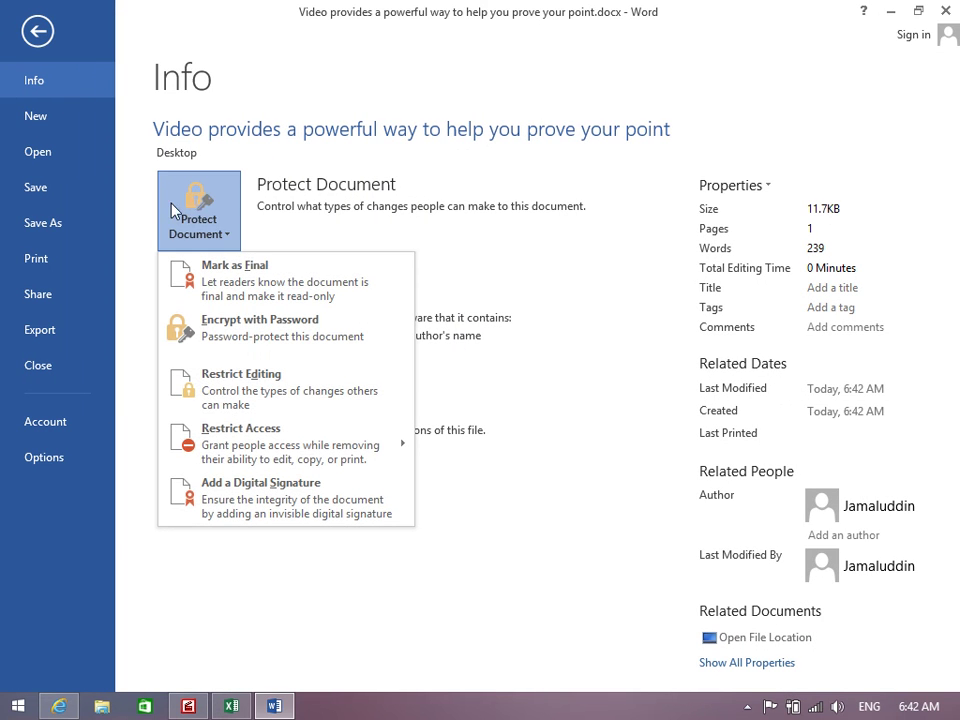
click(186, 242)
click(220, 424)
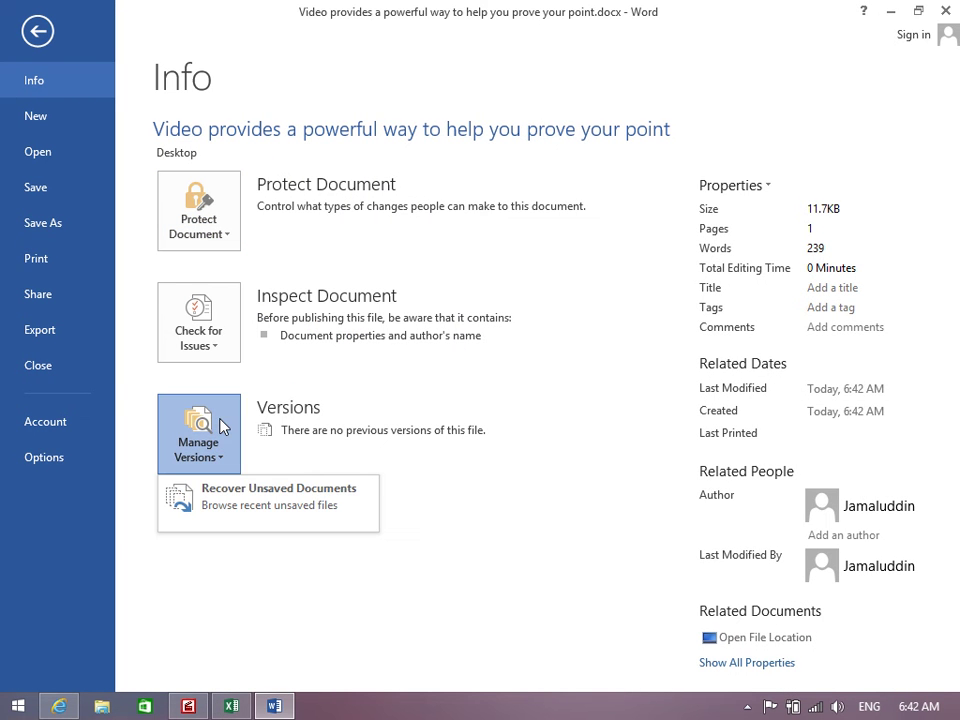
click(423, 498)
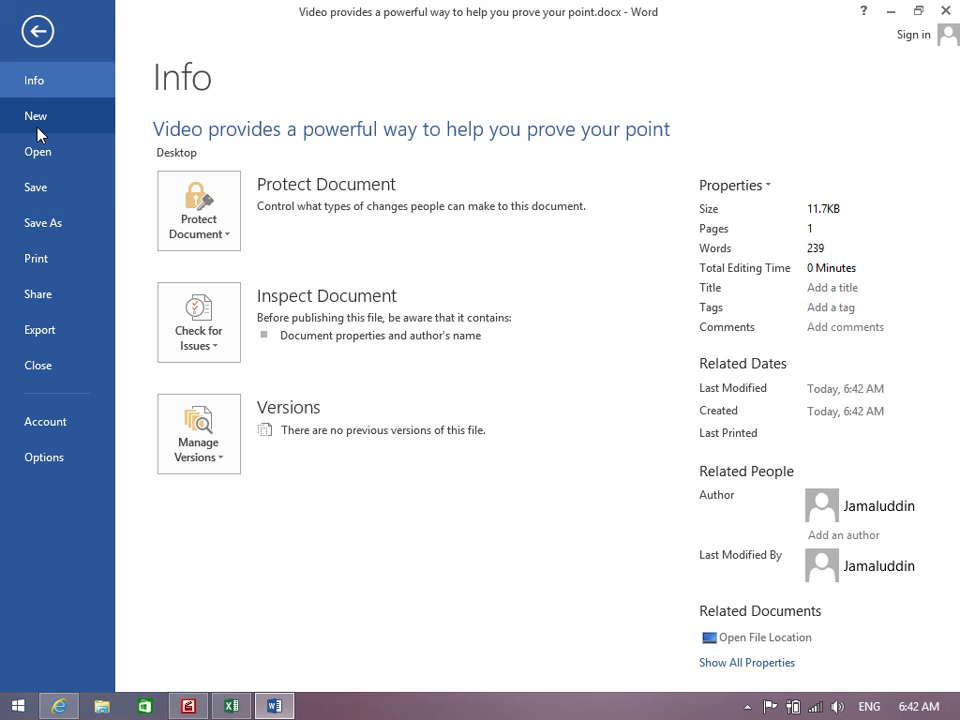
- Browse the New templates and Open locations (SkyDrive, Computer), then close Word
click(37, 127)
click(39, 157)
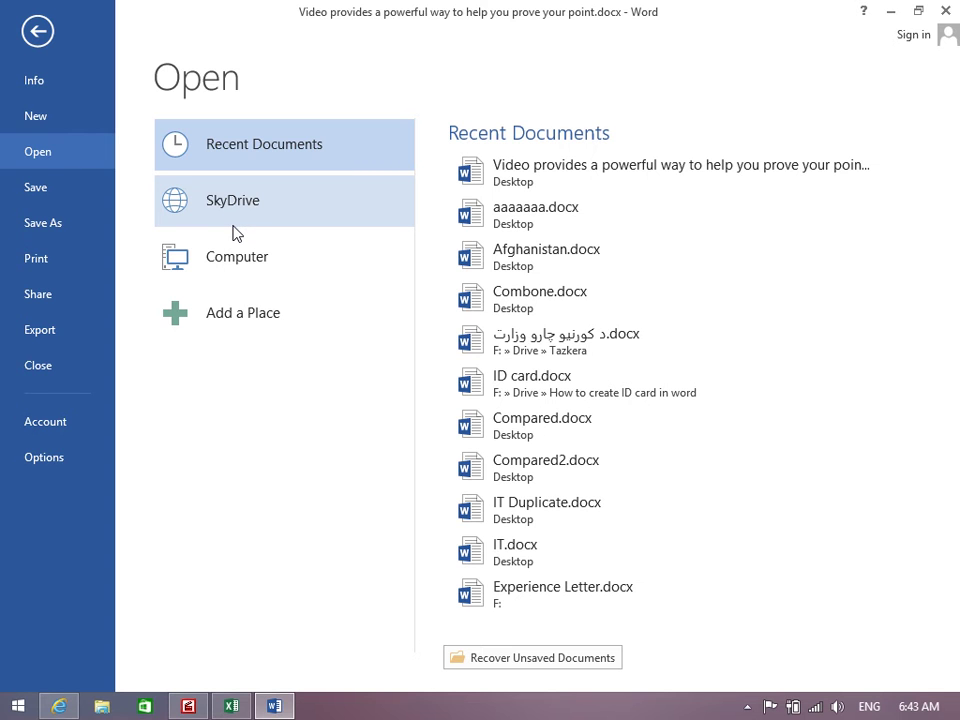
click(237, 230)
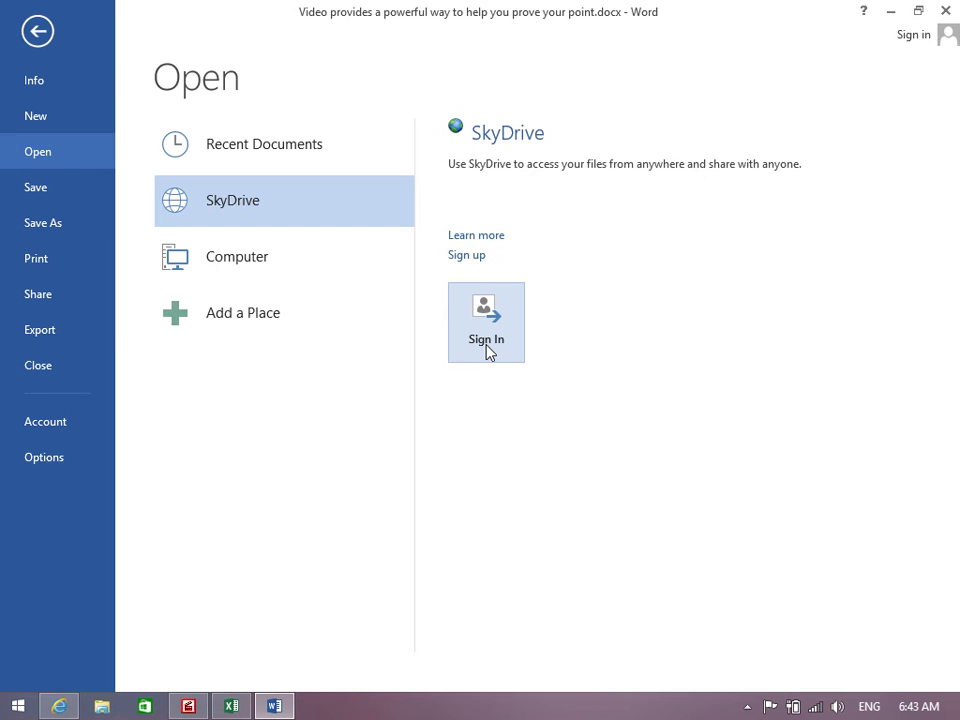
click(270, 257)
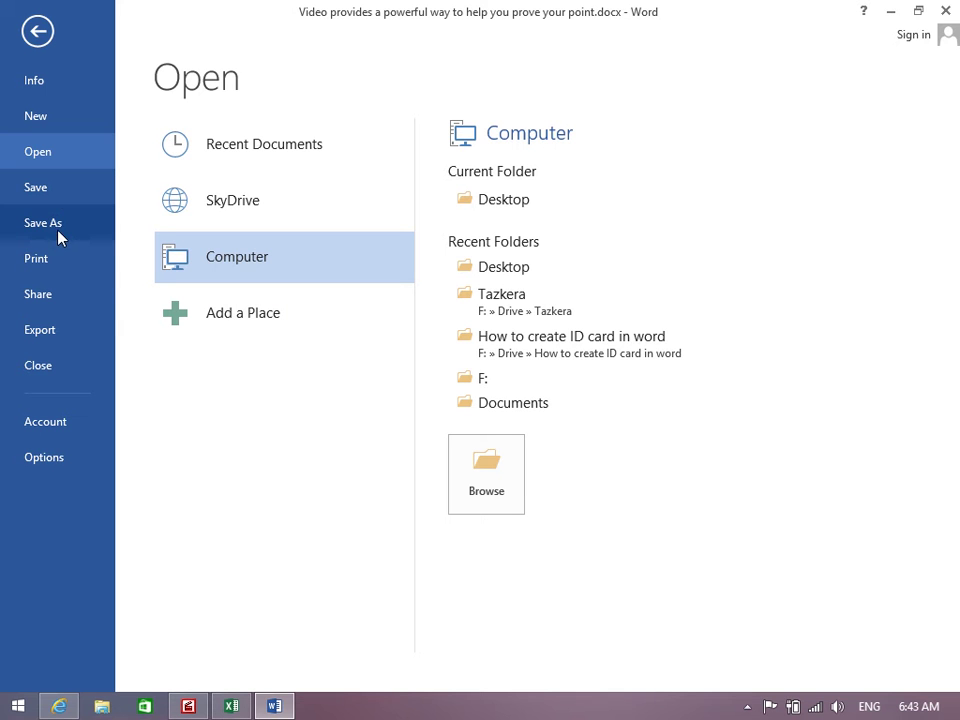
click(36, 24)
click(945, 10)
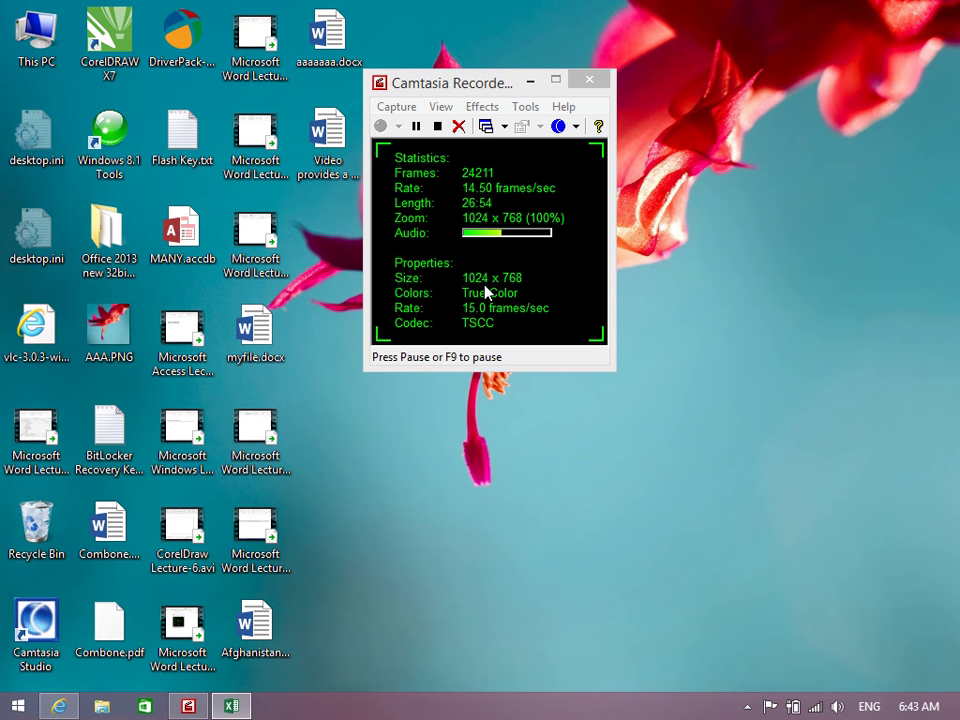
key(super+r)
key(alt+Tab)
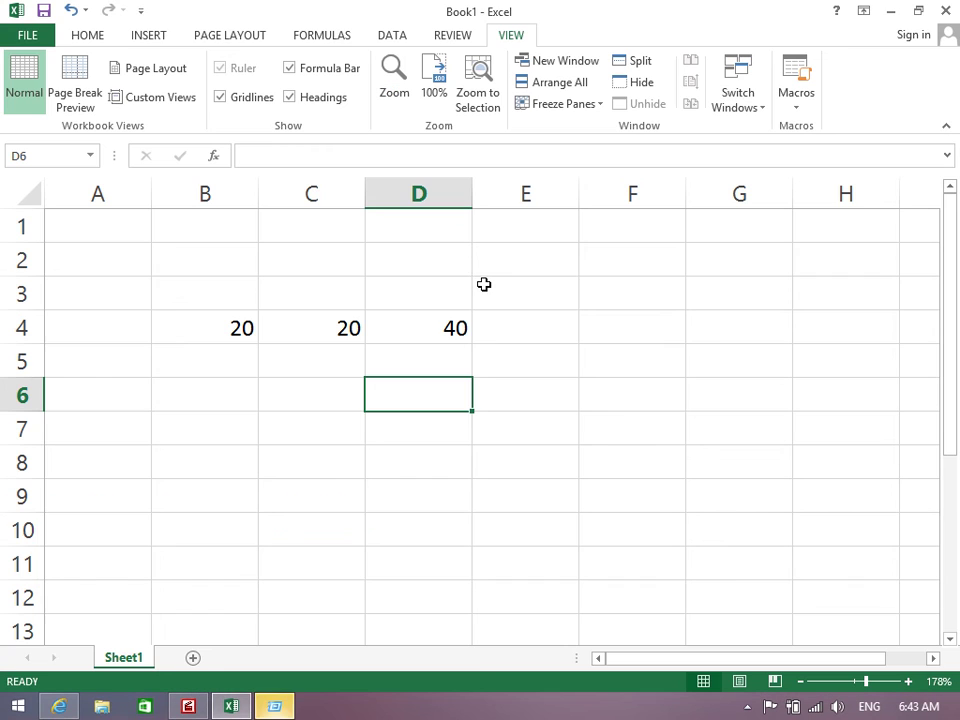
key(super+r)
key(Return)
click(487, 292)
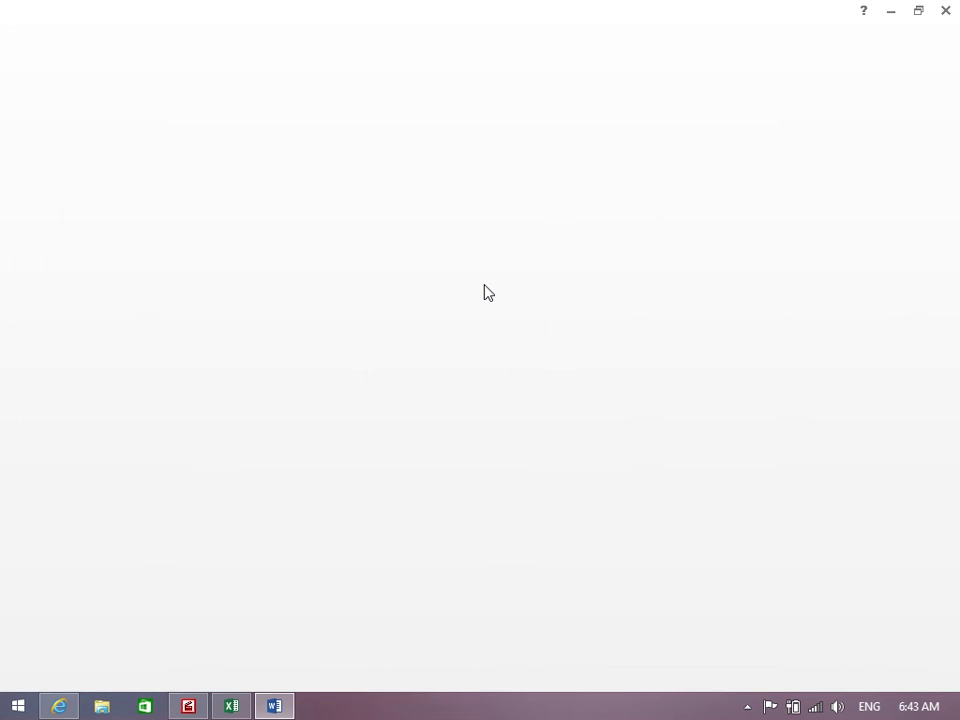
text(=rand())
key(Return)
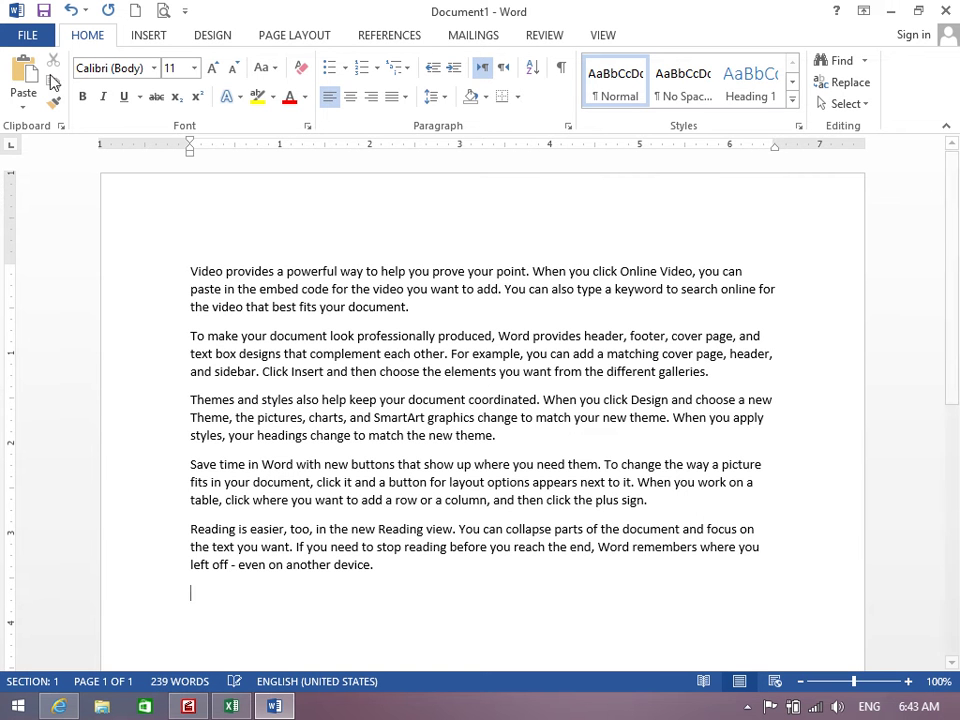
click(30, 35)
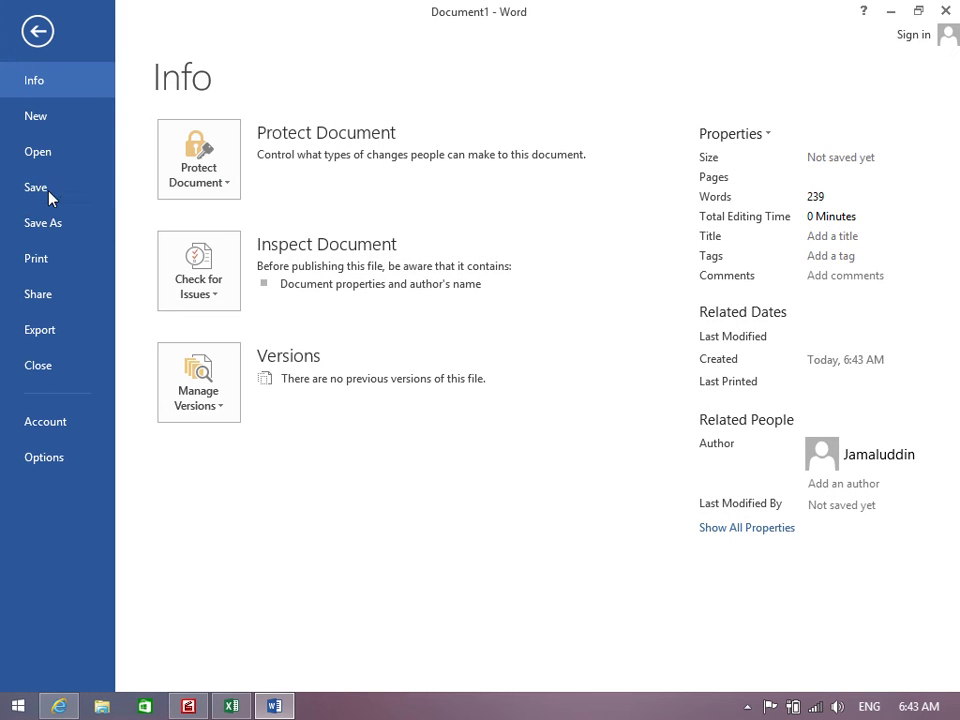
click(20, 191)
click(483, 414)
click(118, 203)
click(186, 322)
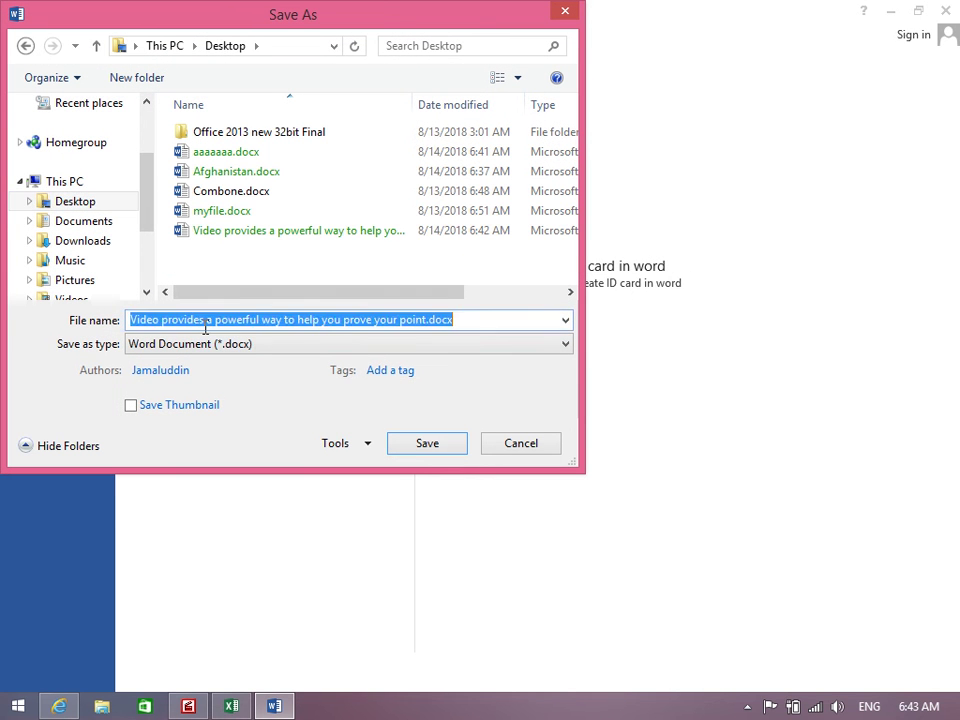
text(a)
key(Return)
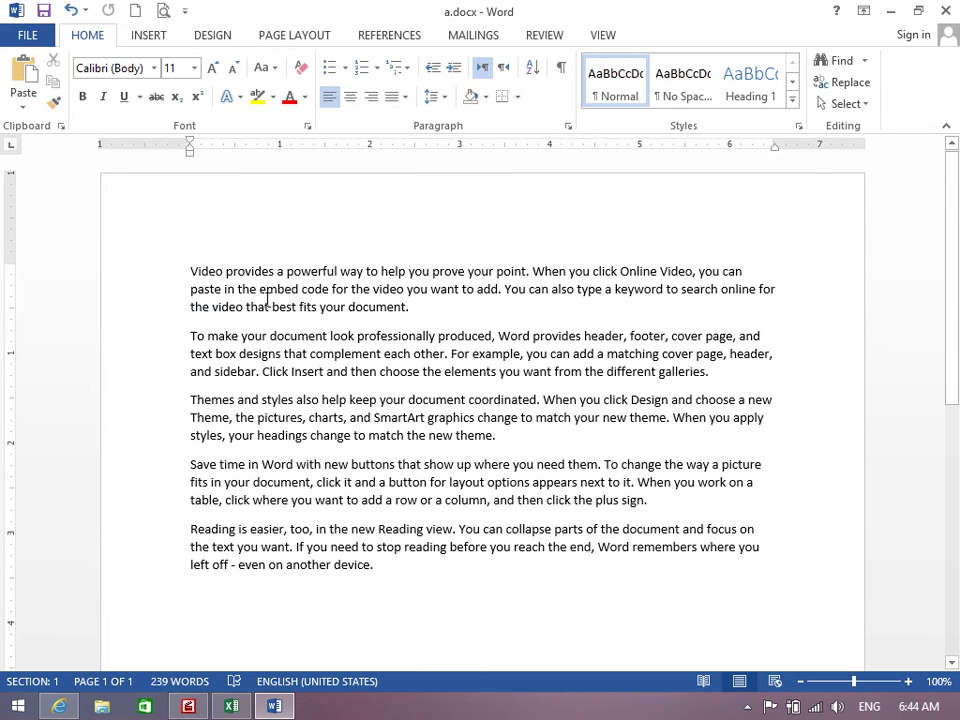
click(29, 35)
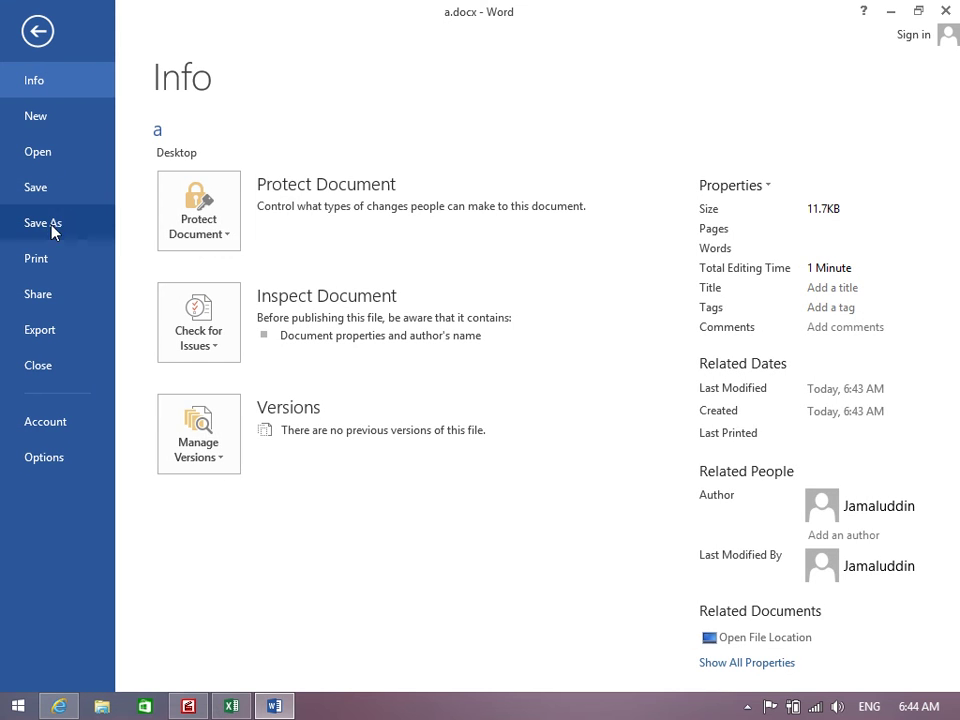
click(24, 198)
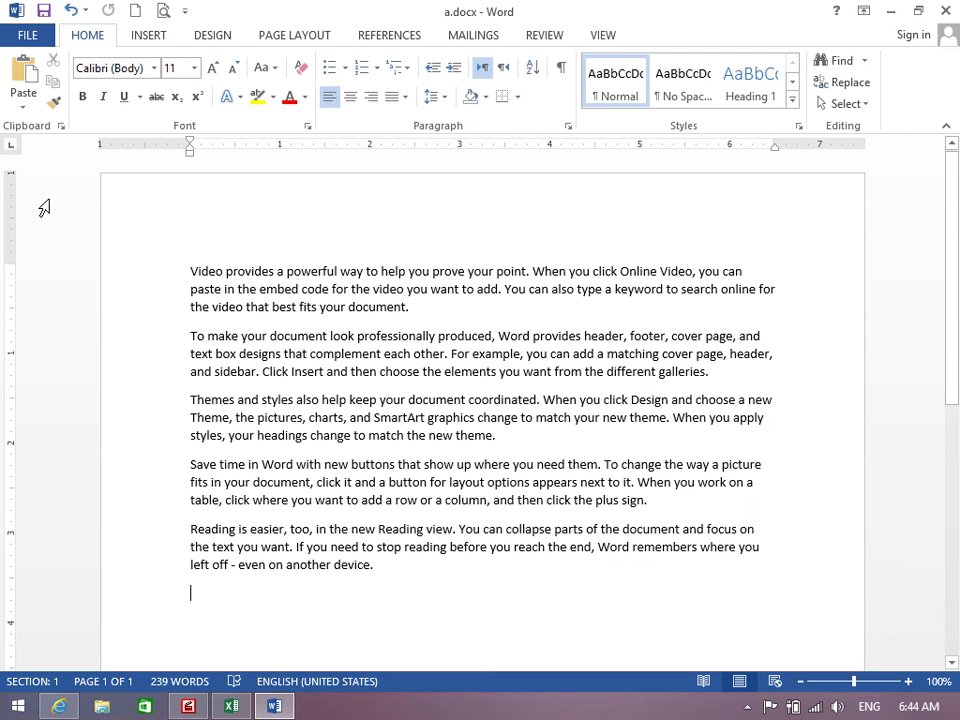
text(=rand())
key(Return)
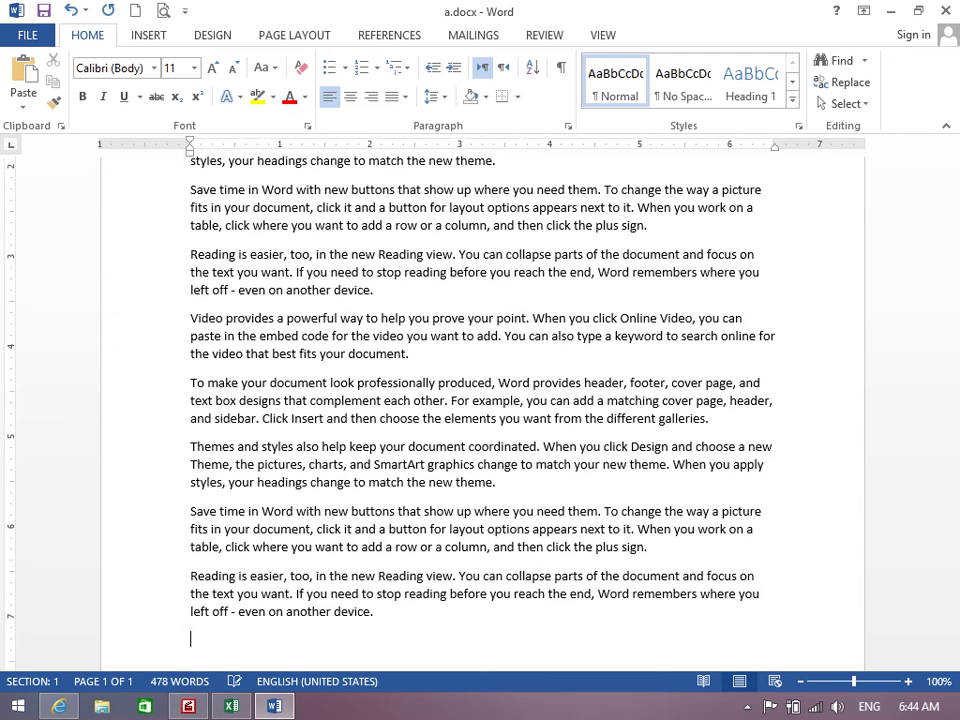
click(24, 37)
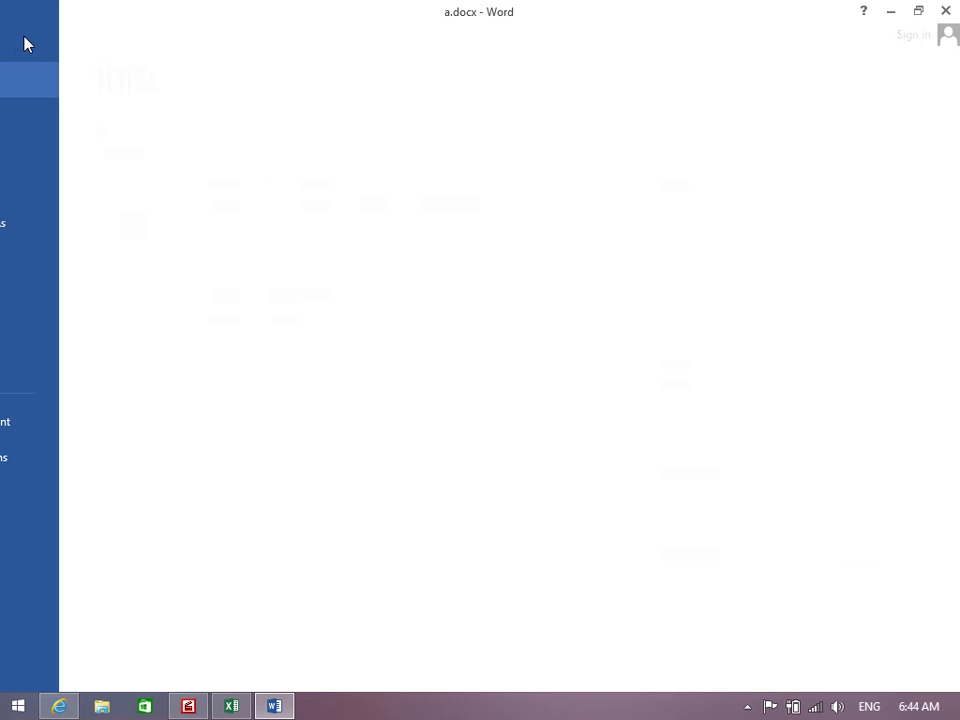
click(20, 198)
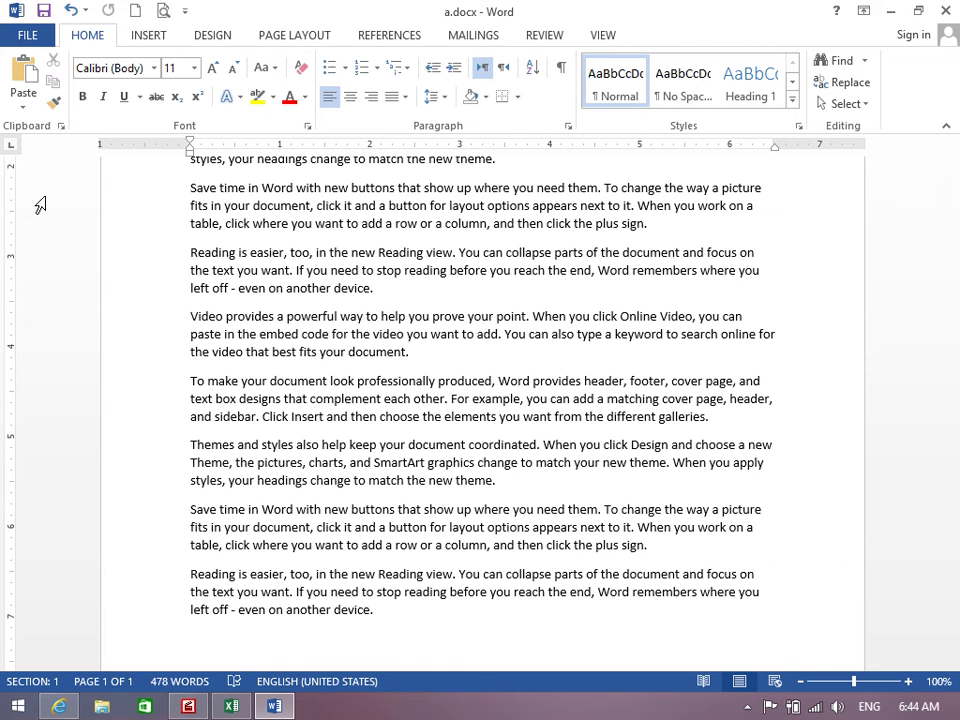
click(22, 33)
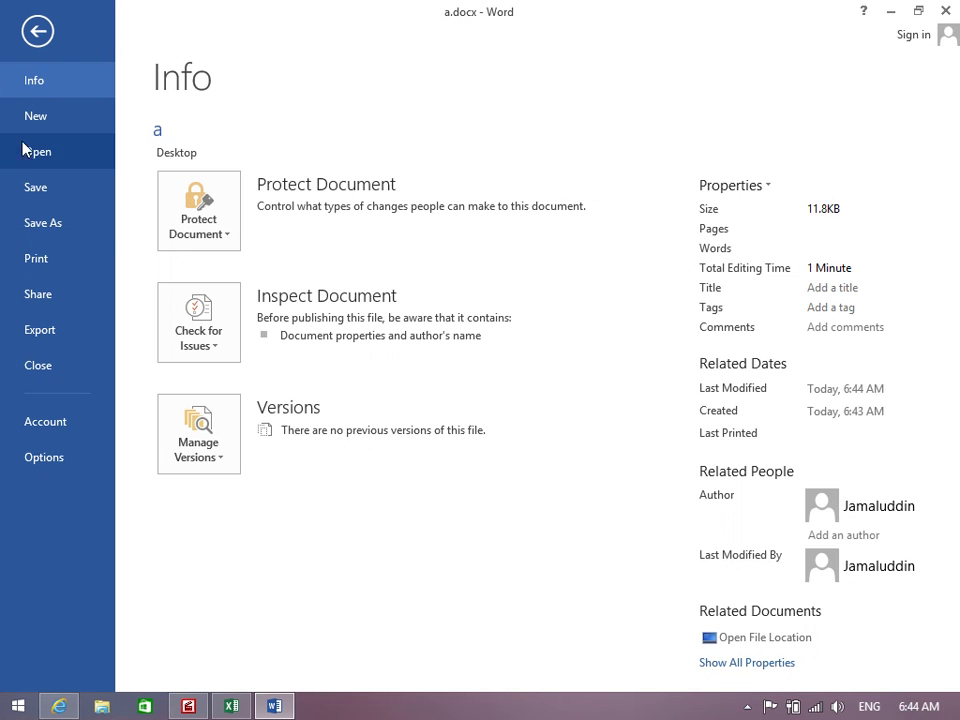
click(40, 223)
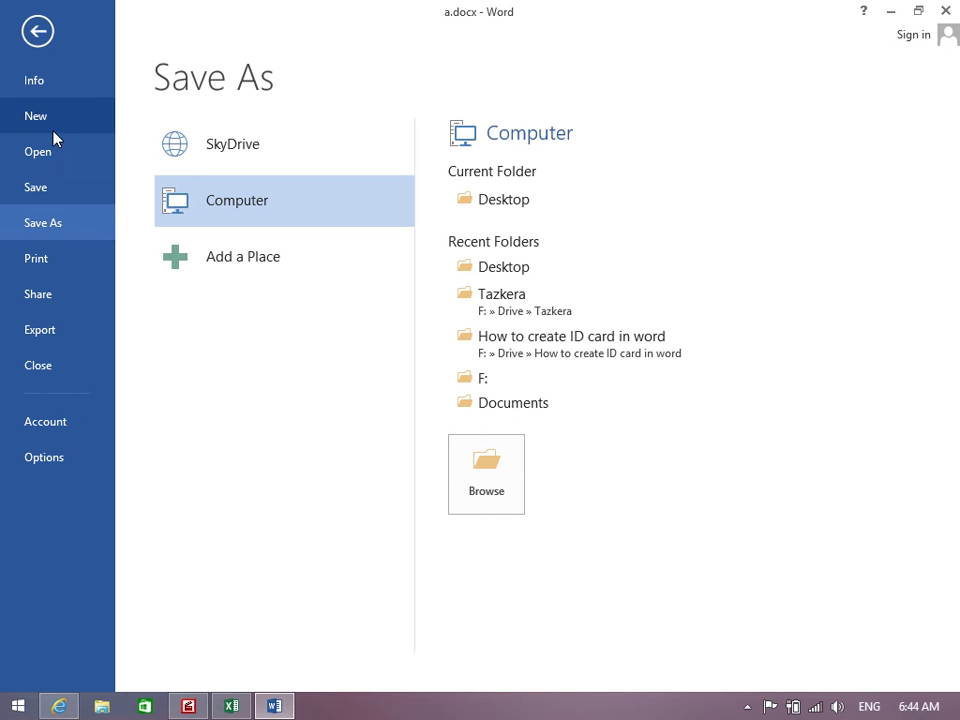
click(36, 32)
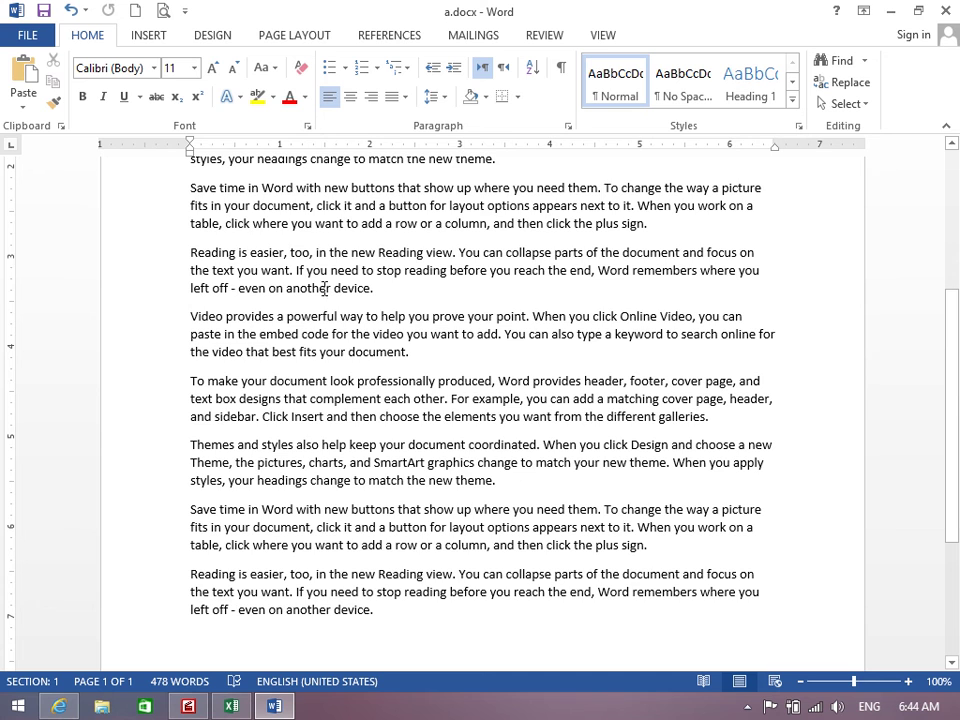
drag(953, 345, 953, 155)
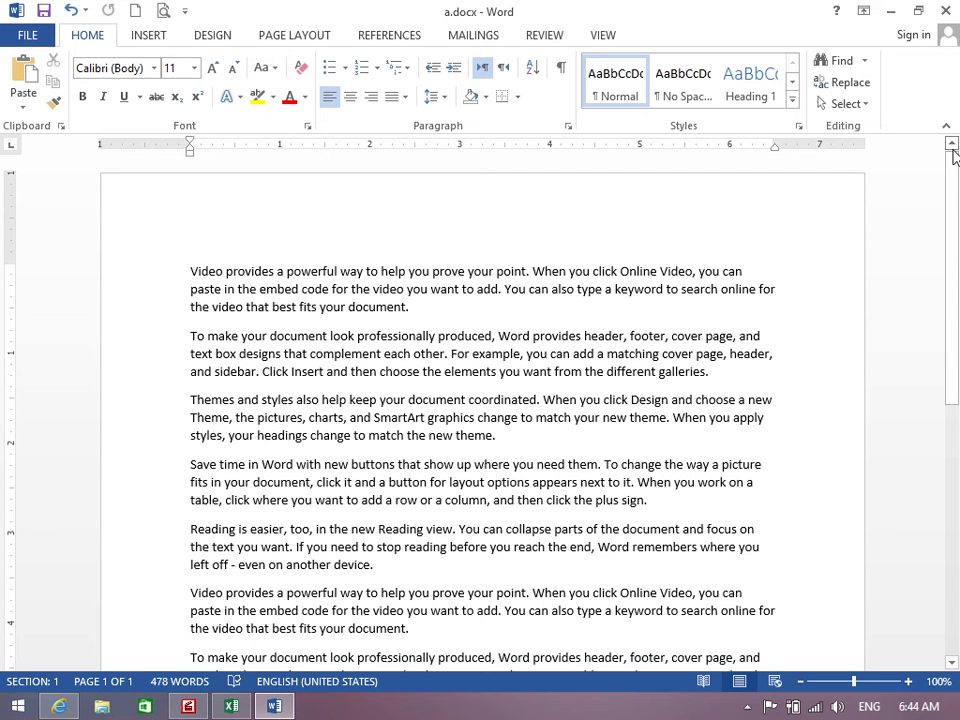
key(F12)
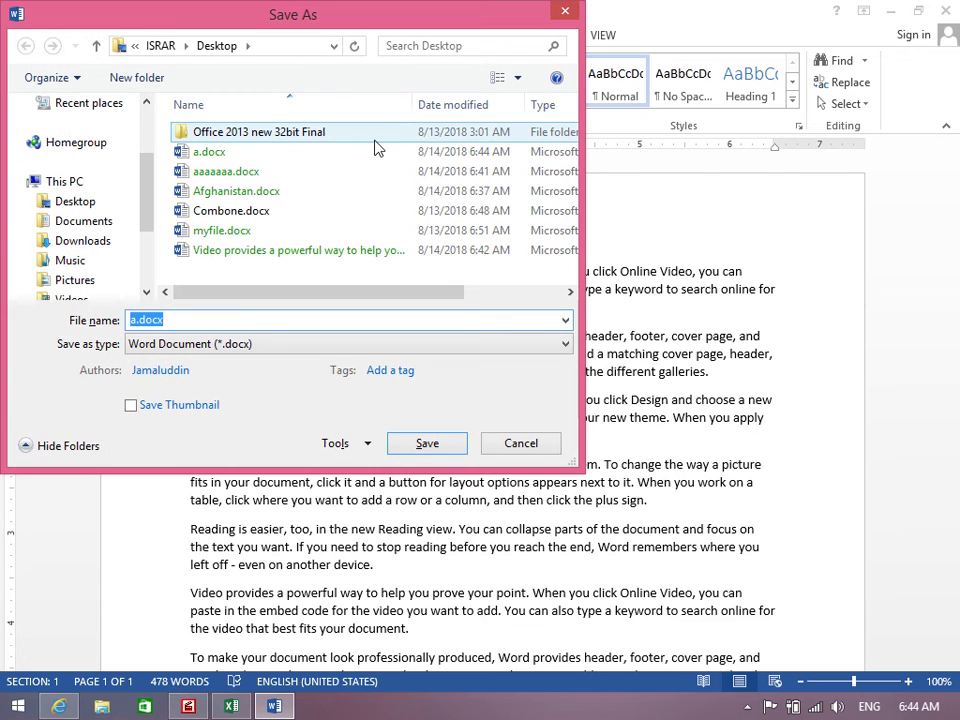
click(521, 443)
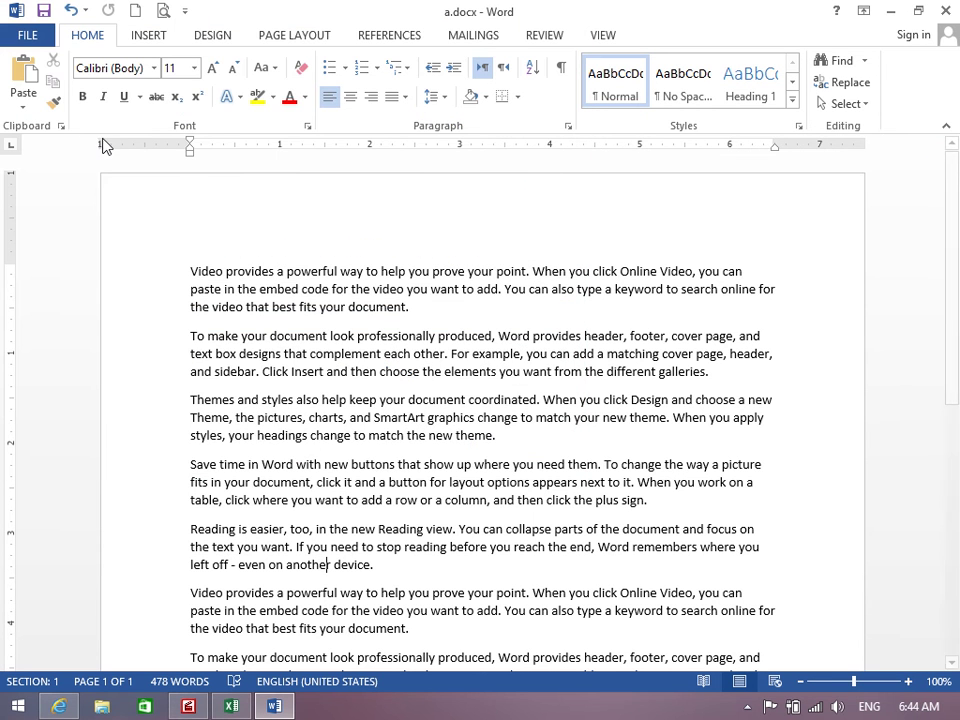
click(35, 42)
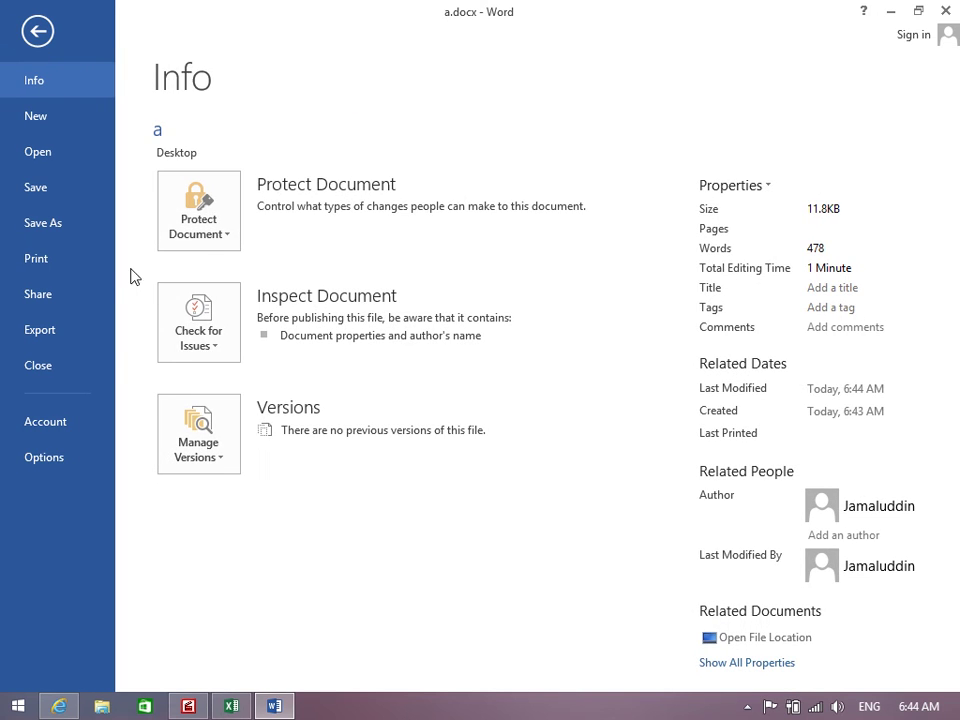
click(85, 266)
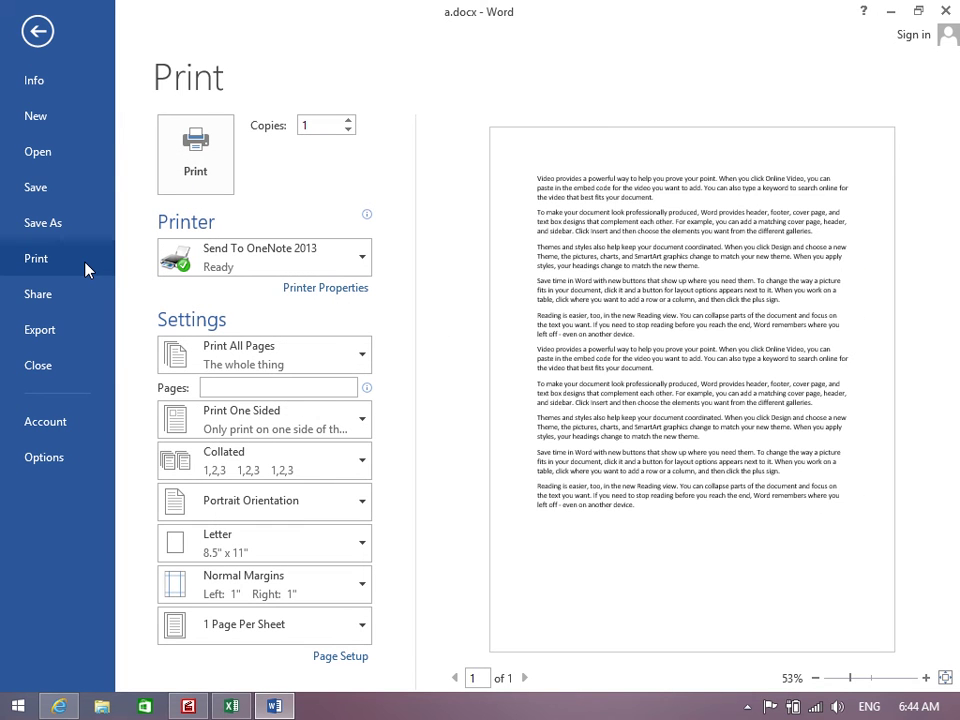
click(38, 31)
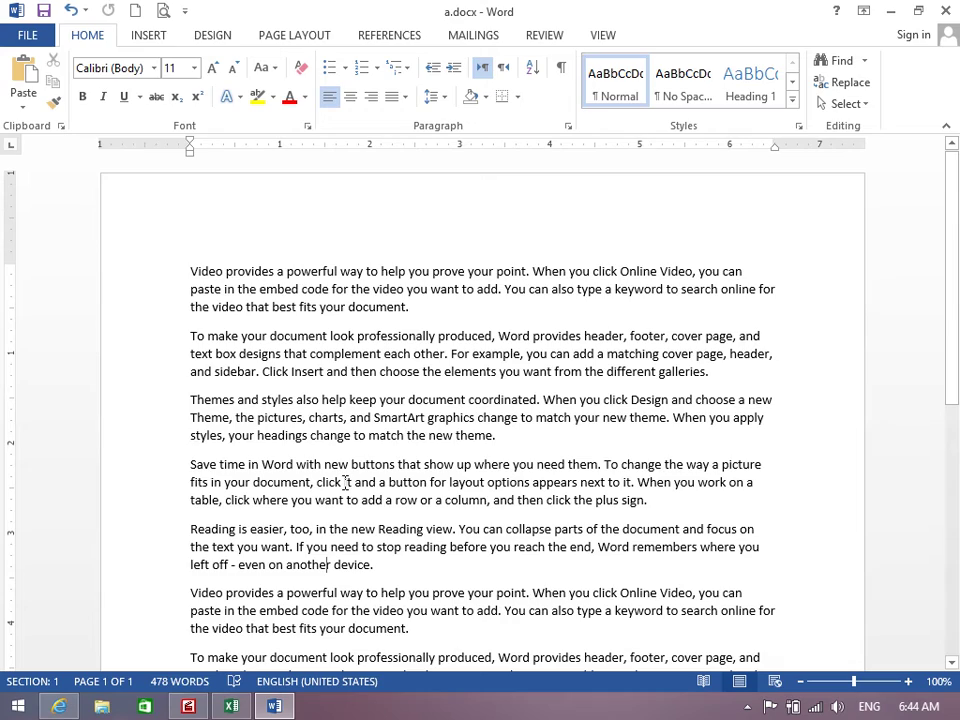
- Paste another copy of the text at the document's end and show the 13-page Print preview
key(ctrl+a)
click(345, 488)
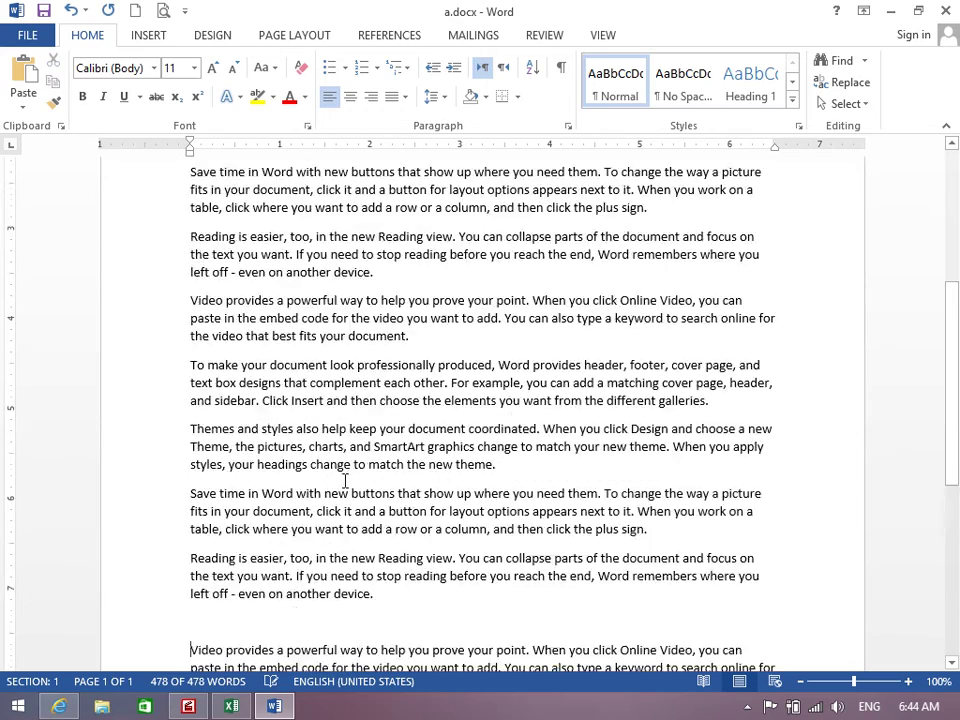
scroll(345, 485, down, 20)
key(ctrl+v)
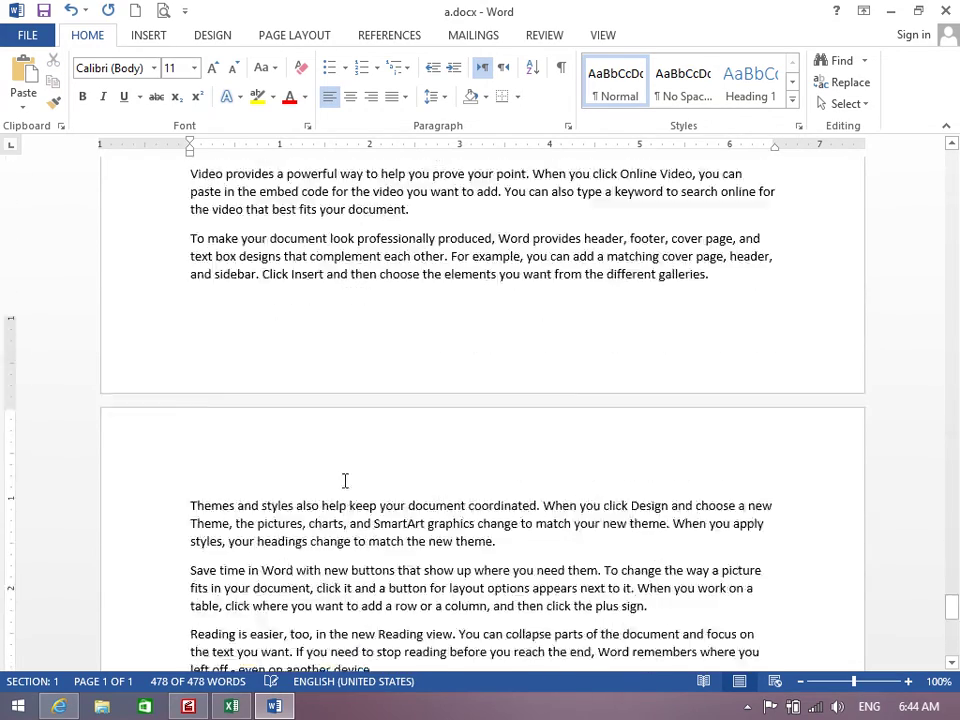
mouse_move(951, 610)
mouse_down()
mouse_move(950, 640)
mouse_move(945, 160)
mouse_up()
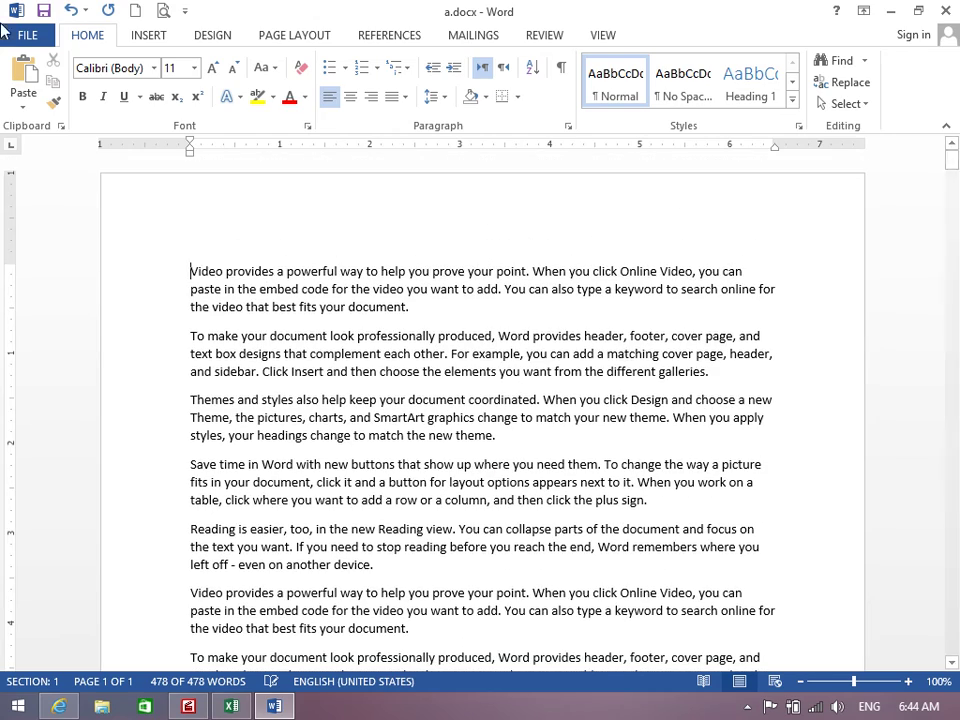
click(27, 35)
click(50, 260)
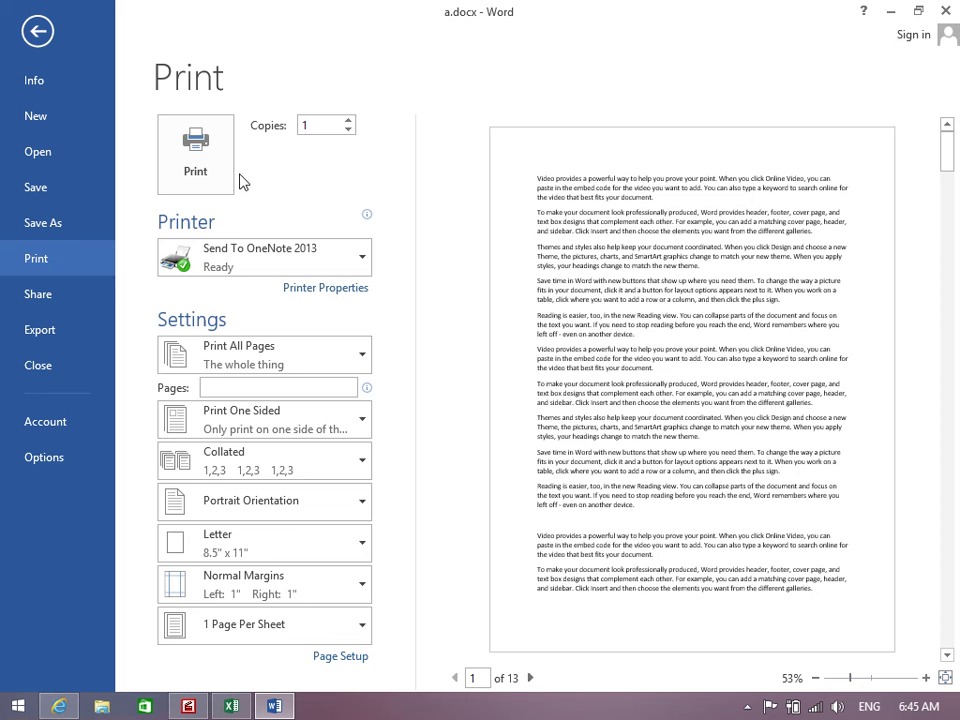
- Choose Microsoft XPS Document Writer in the Printer list instead of Send To OneNote 2013
click(277, 272)
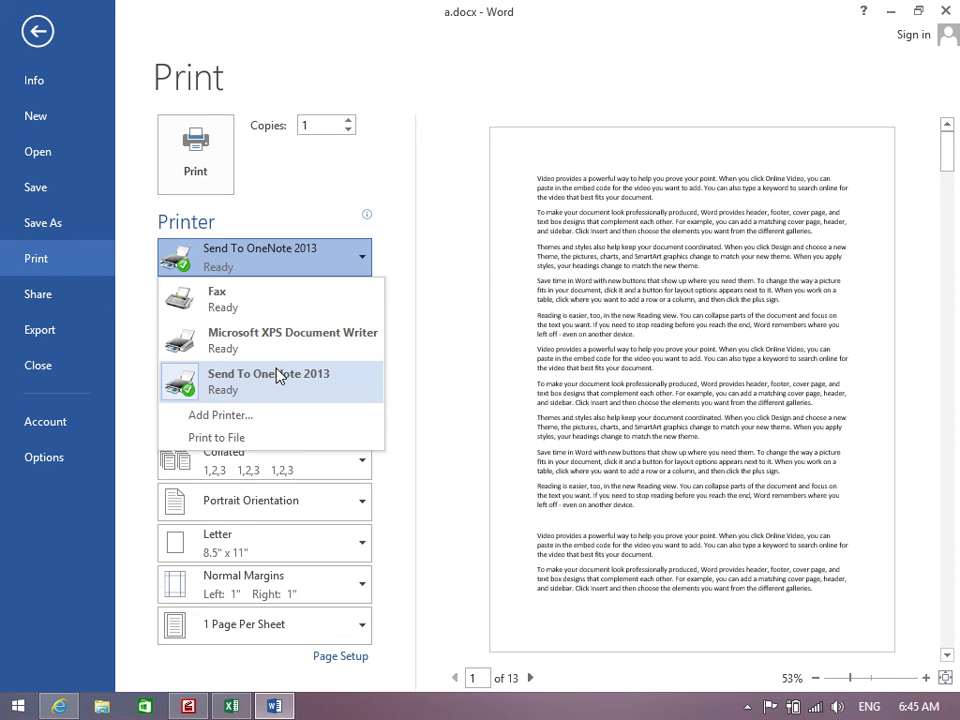
click(279, 374)
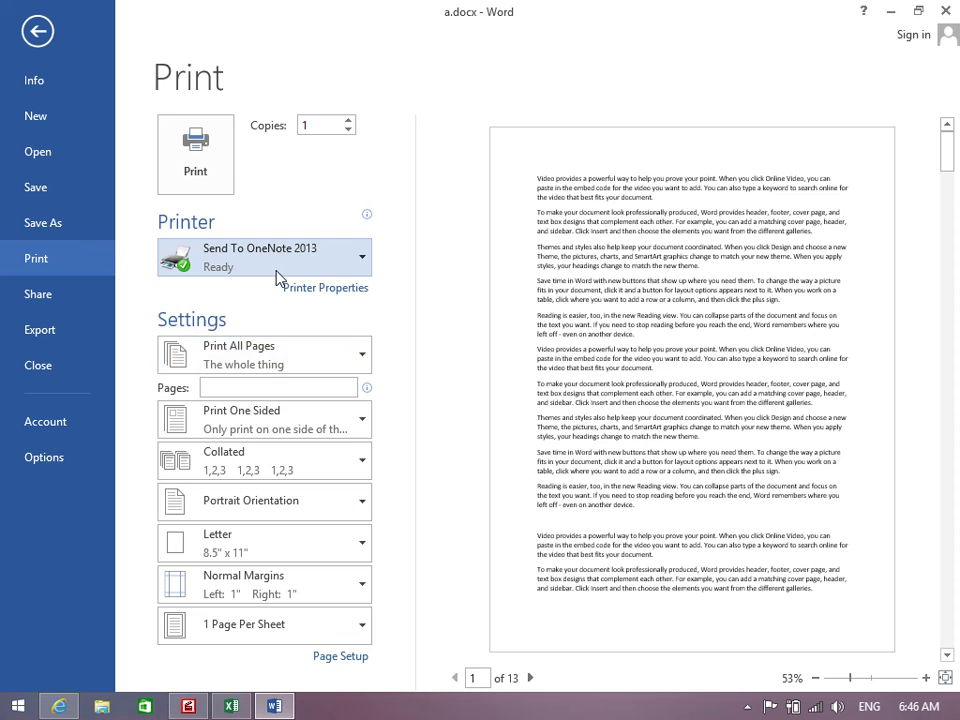
click(272, 250)
click(278, 340)
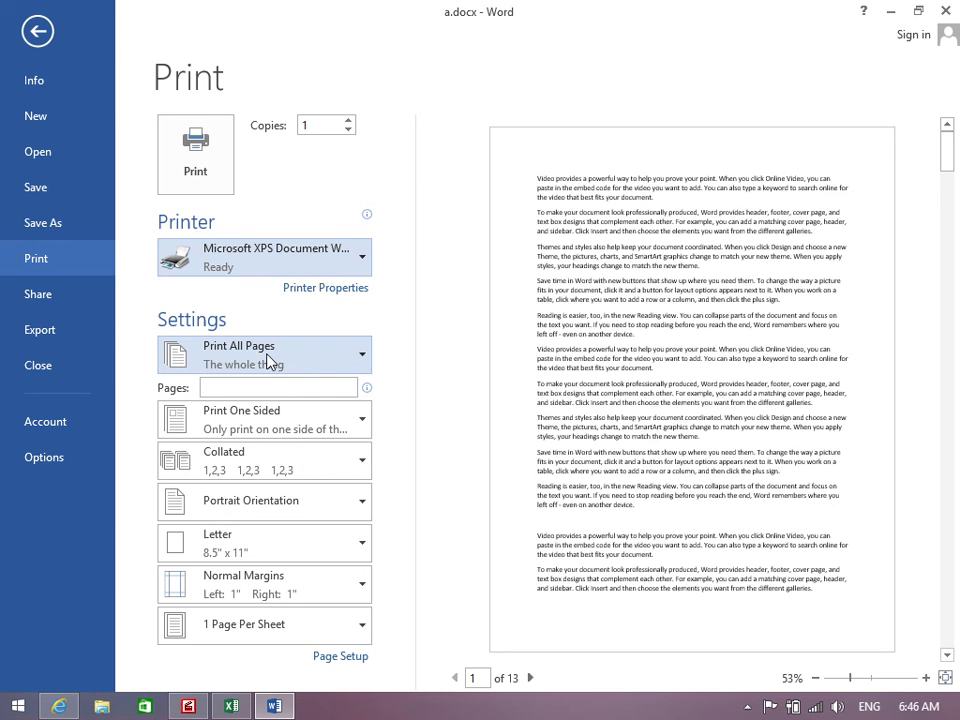
- Select the first paragraph and return to the Print page
click(301, 366)
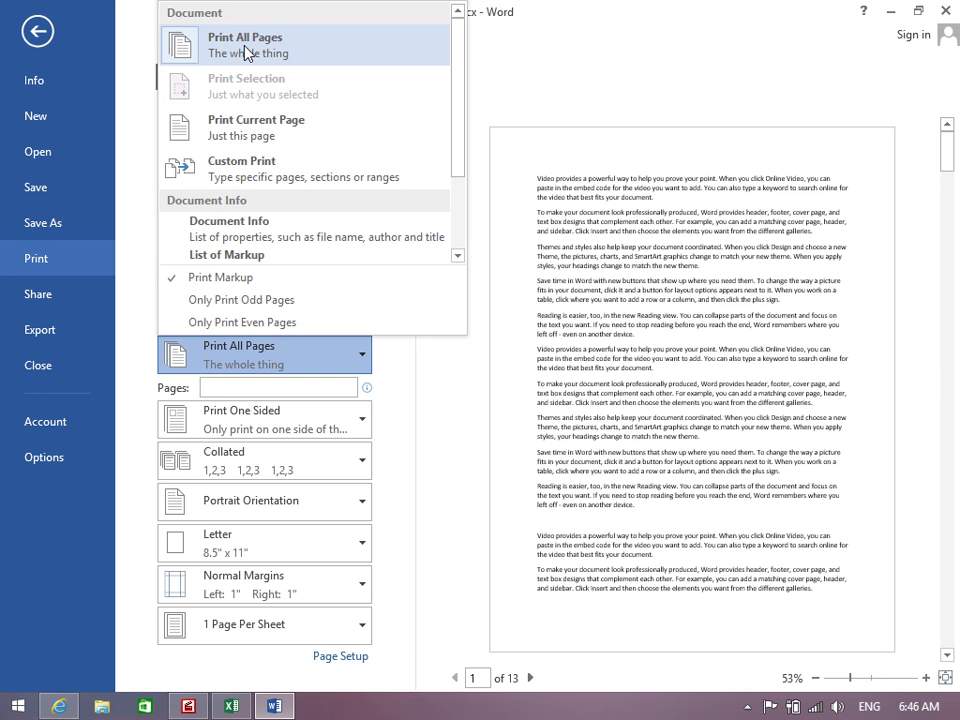
click(243, 52)
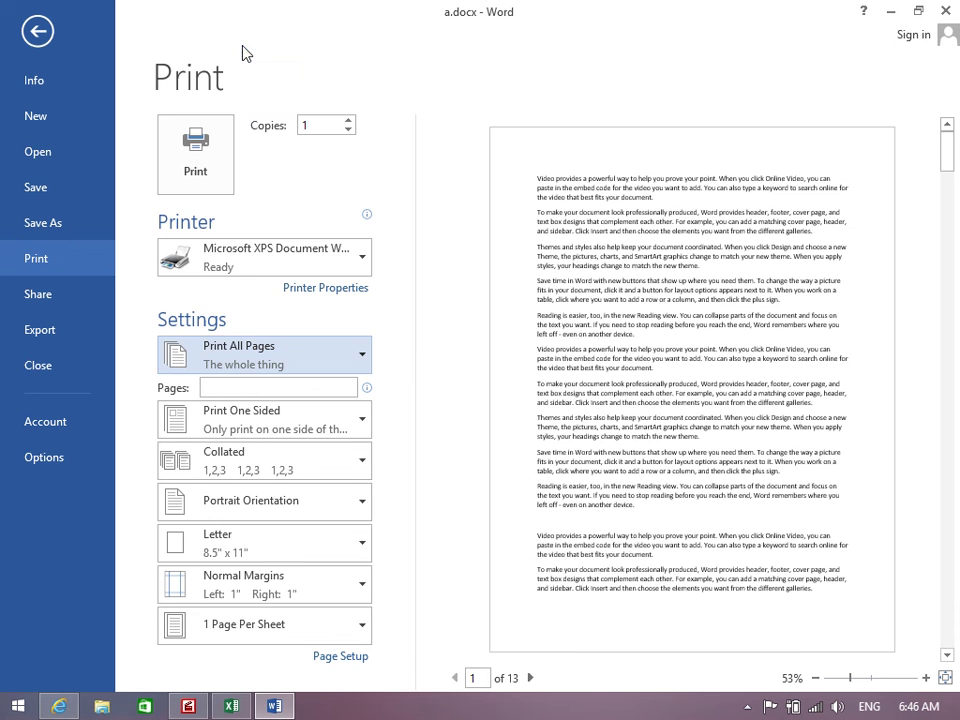
click(37, 31)
triple_click(210, 272)
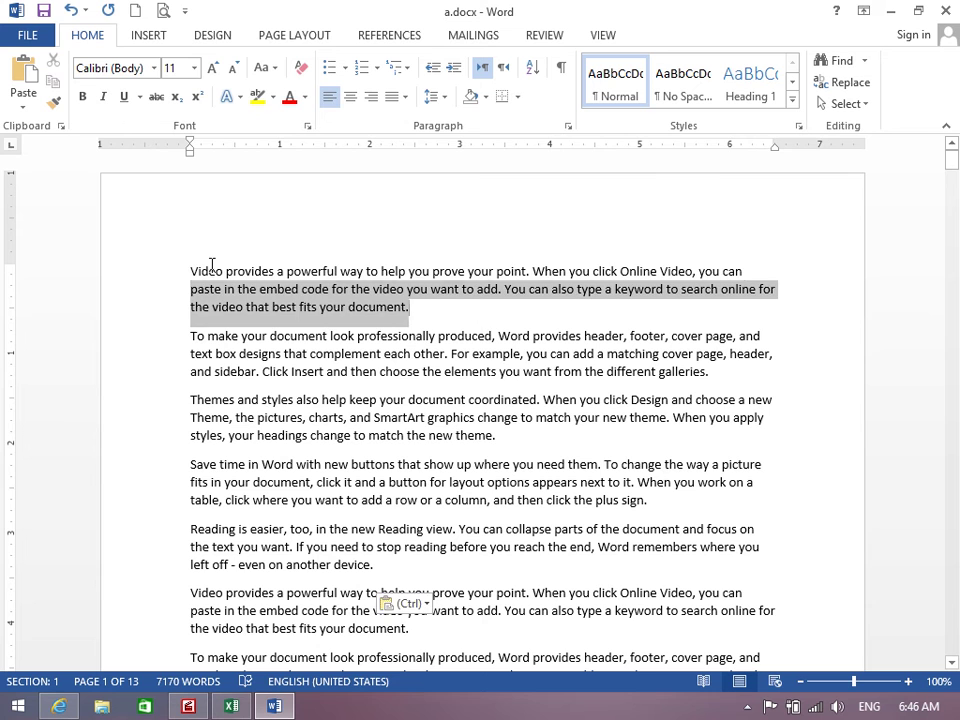
click(28, 35)
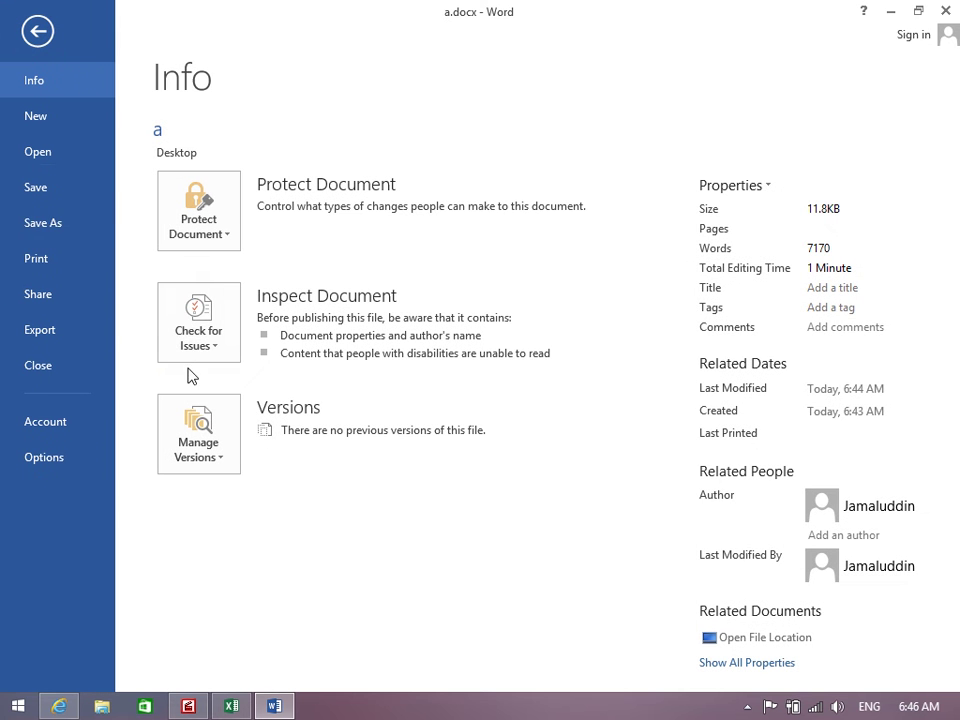
click(99, 259)
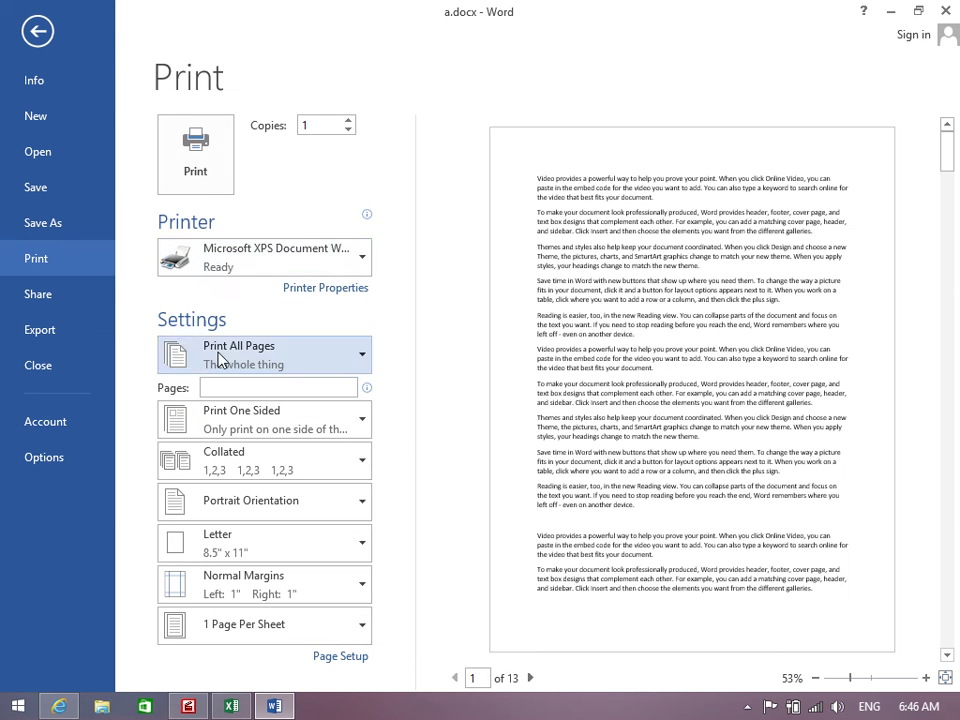
- Set the print range to Print Selection, then to Print Current Page
click(216, 355)
click(216, 133)
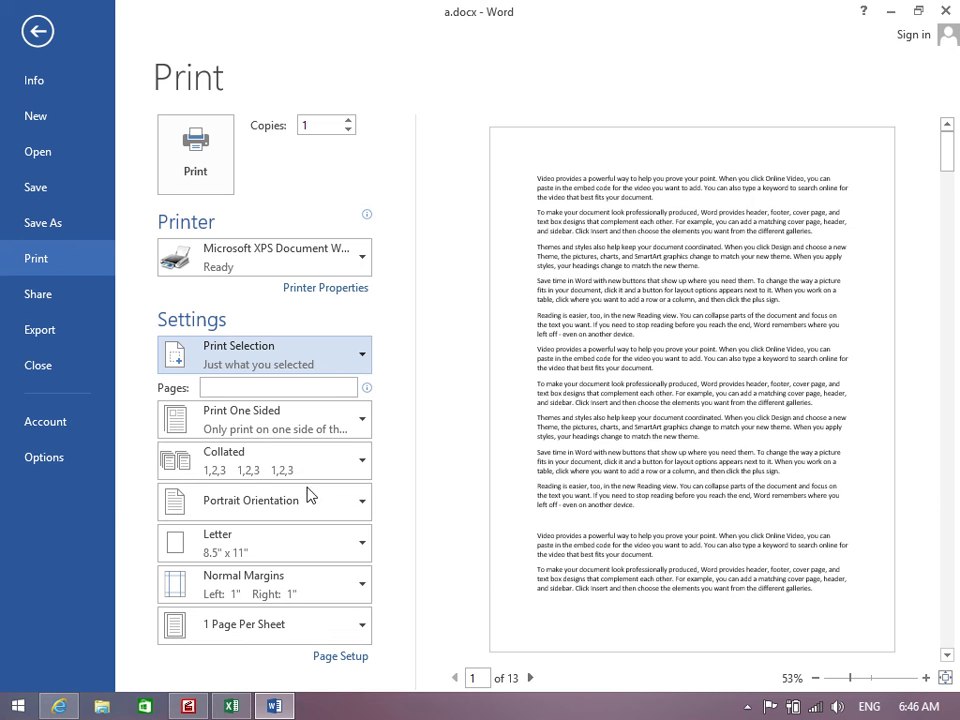
click(318, 362)
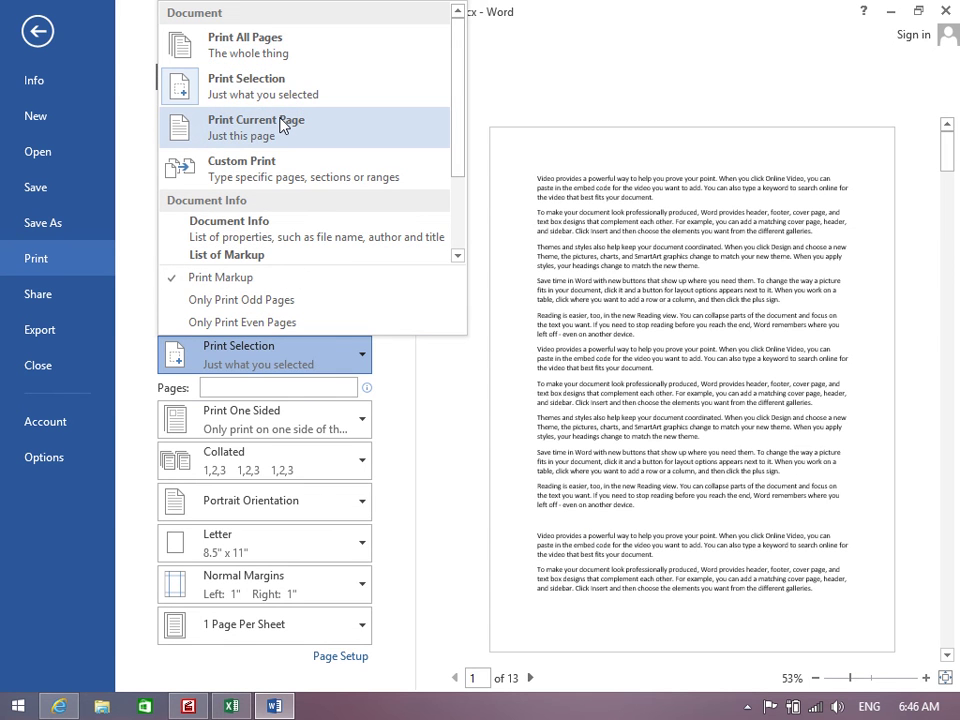
click(283, 124)
- Page the preview to page 4 and switch the range to Custom Print
double_click(535, 678)
click(531, 678)
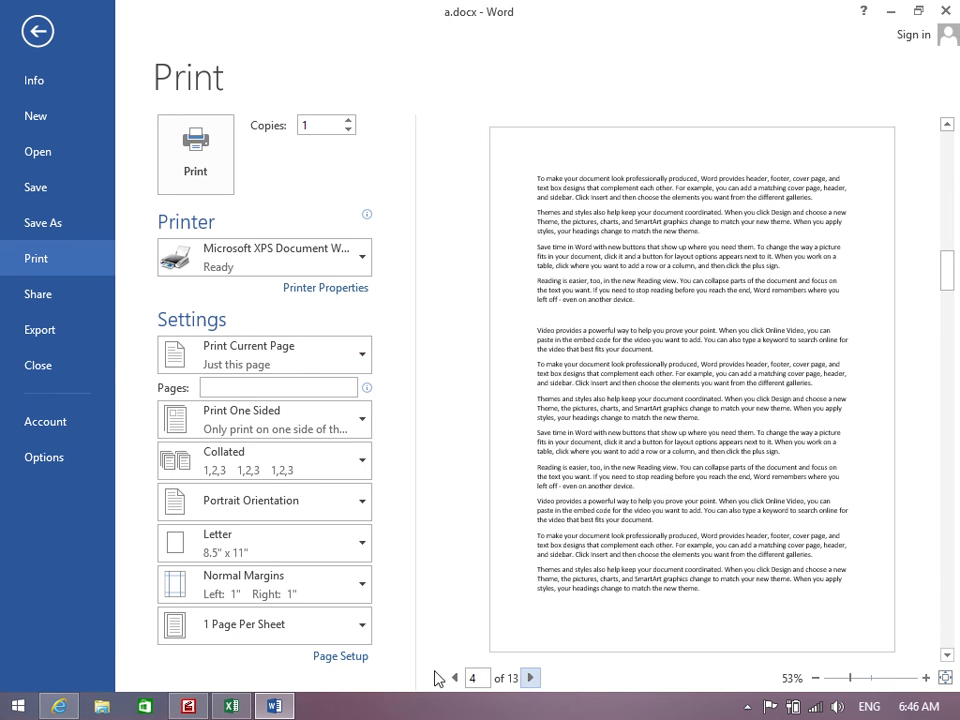
click(473, 678)
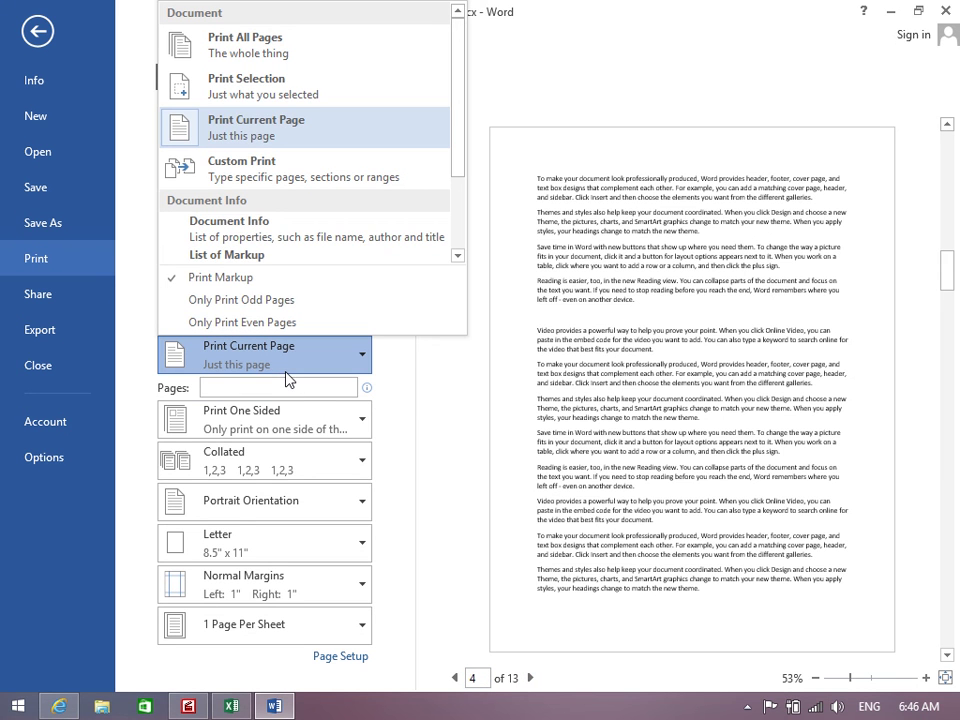
click(312, 168)
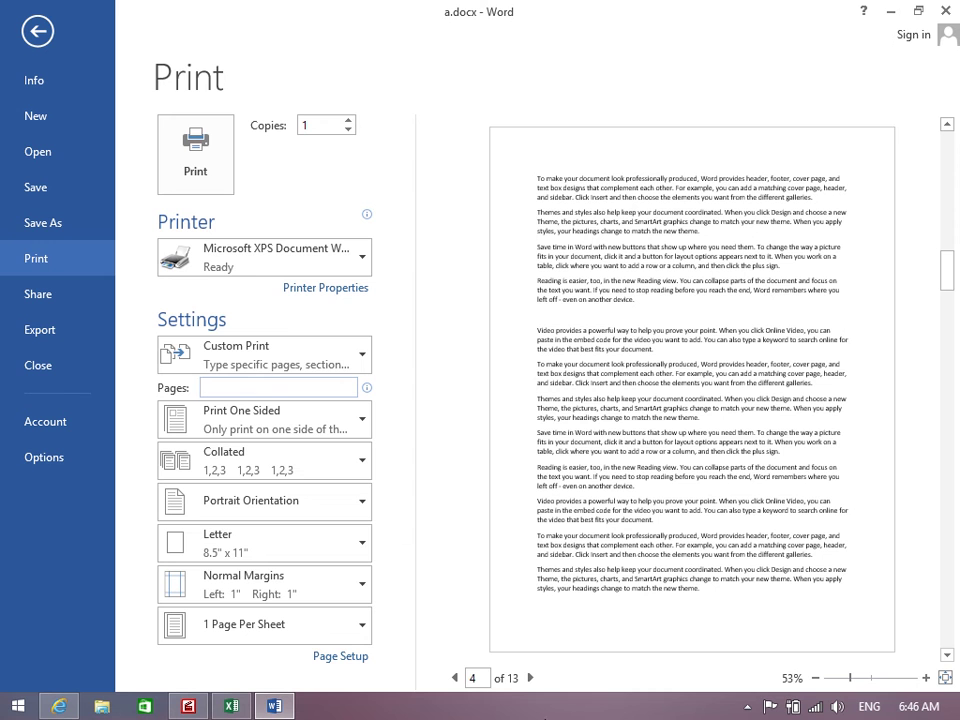
- Jump the print preview to page 1
click(488, 678)
click(474, 678)
text(1)
key(Return)
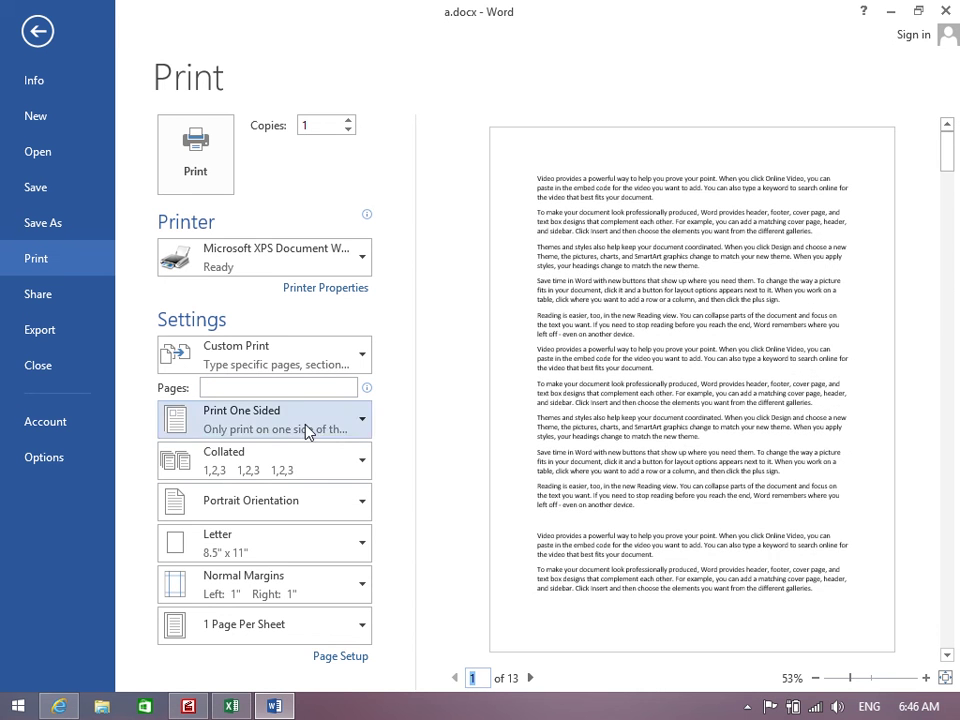
- Try the page ranges 1-7, 7-13 and 7-10 in the Pages box, clearing each
click(258, 391)
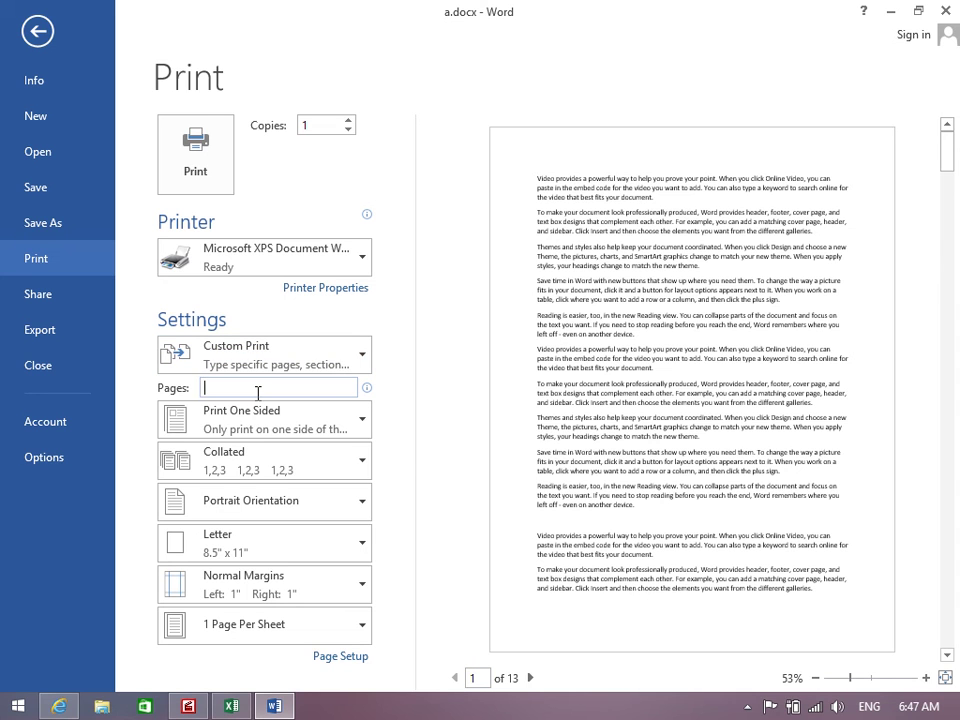
text(1-7)
key(BackSpace)
key(BackSpace)
key(BackSpace)
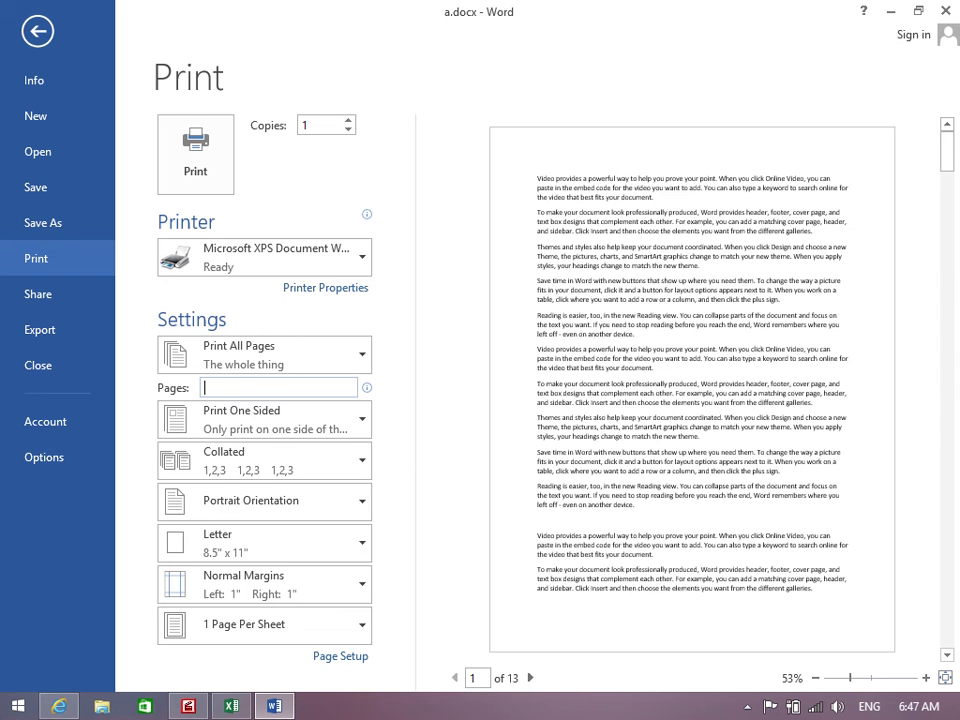
text(7-13)
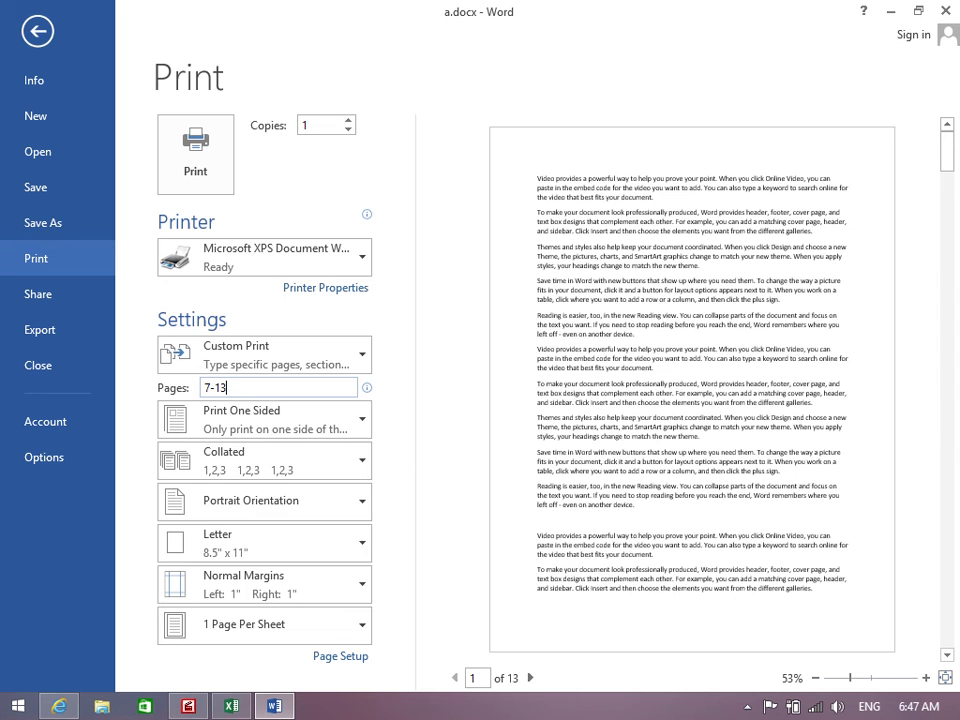
key(BackSpace)
text(0)
key(BackSpace)
key(BackSpace)
key(BackSpace)
key(BackSpace)
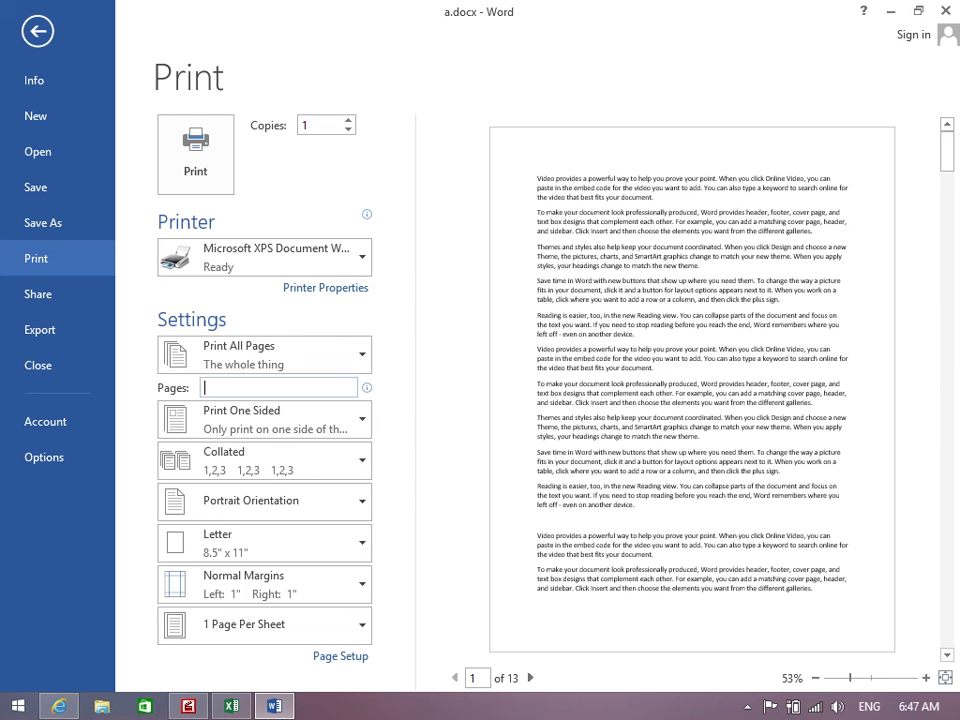
- Try the page lists 1,7,13 and 1-7,13,12, then clear the Pages box
text(1)
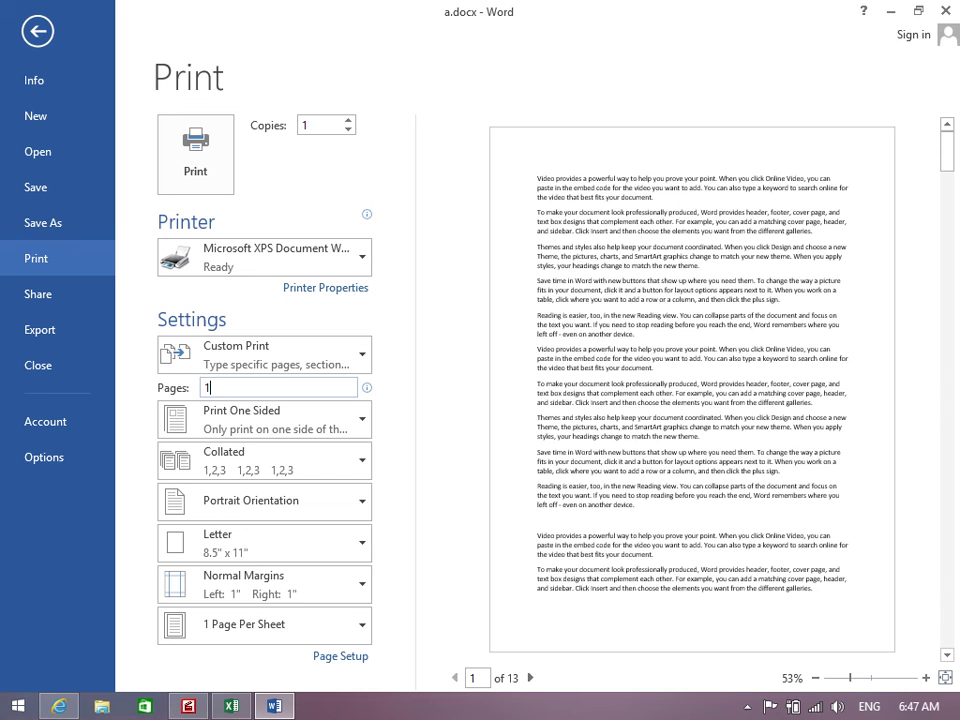
text(,7,13)
key(BackSpace)
key(BackSpace)
key(BackSpace)
key(BackSpace)
key(BackSpace)
key(BackSpace)
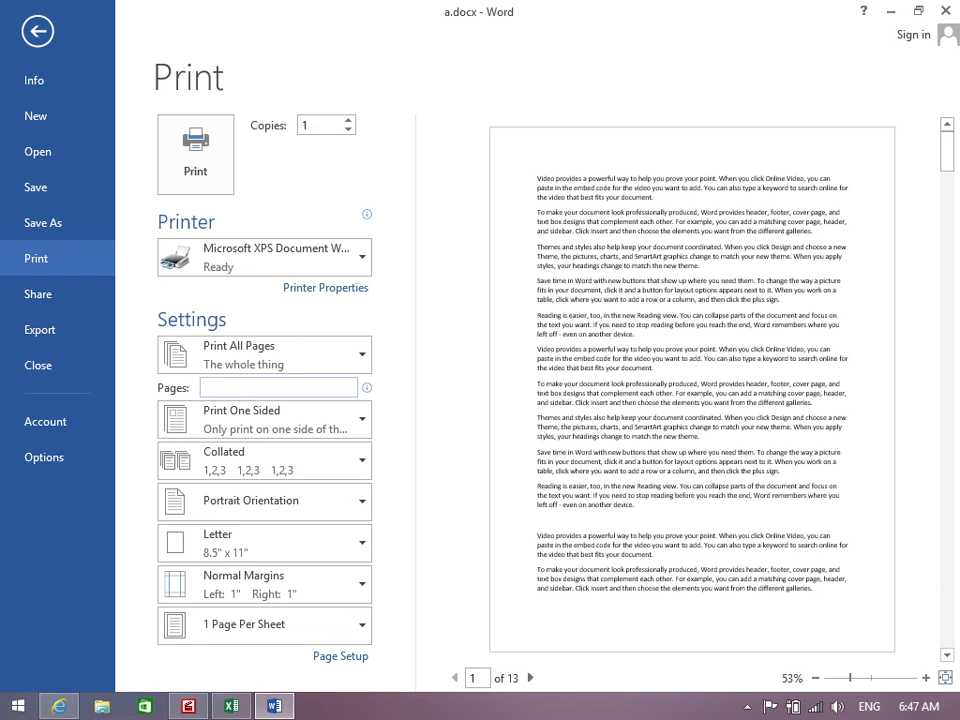
text(1-7)
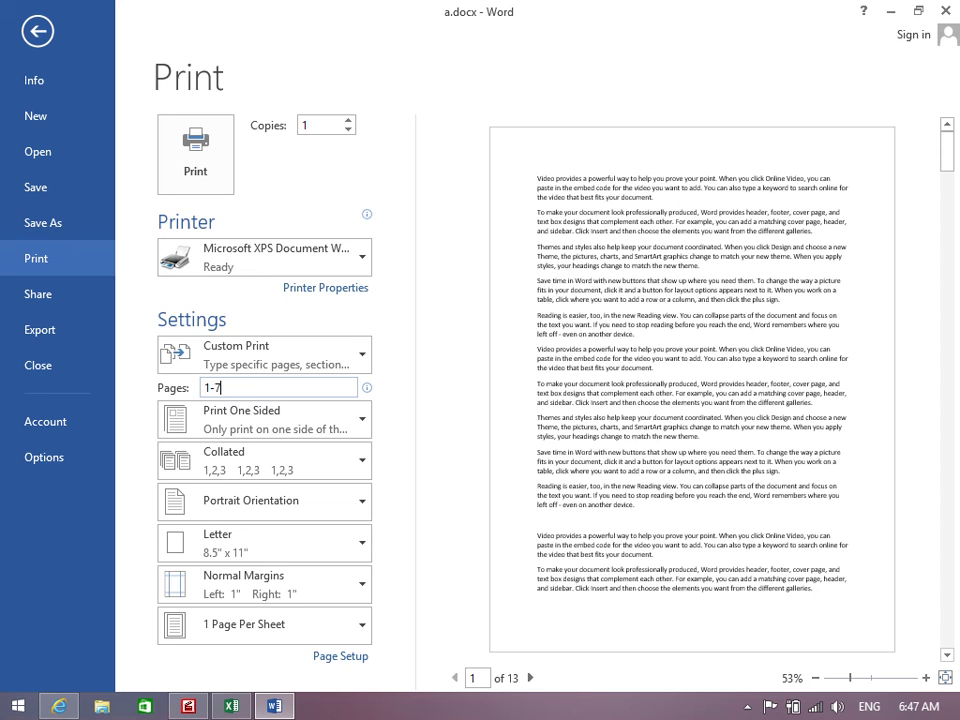
text(,)
text(13,12)
key(BackSpace)
key(BackSpace)
key(BackSpace)
key(BackSpace)
key(BackSpace)
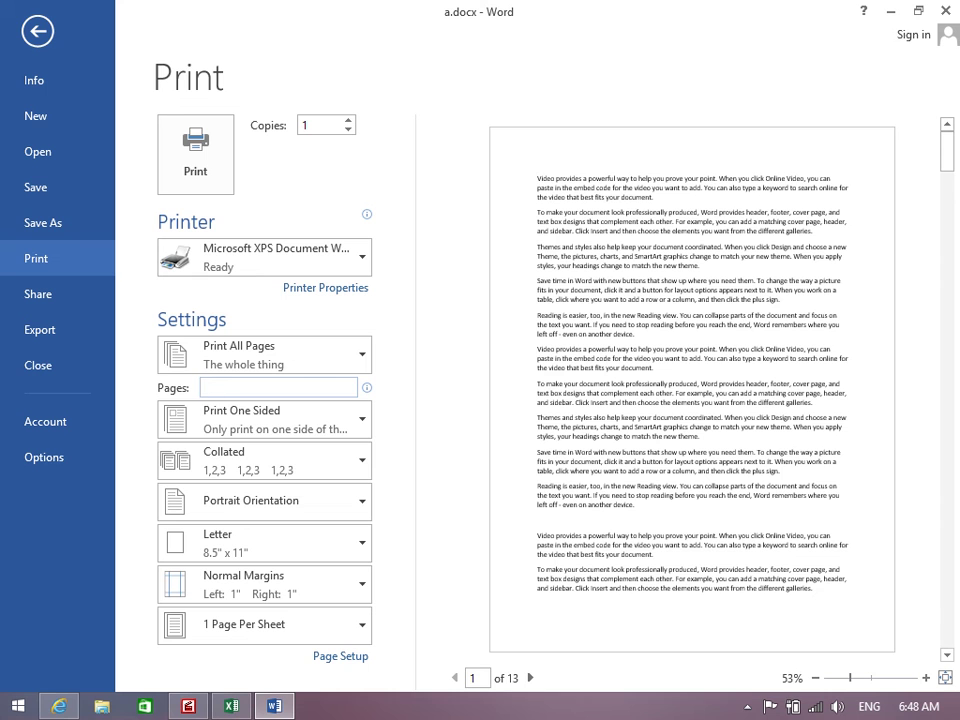
click(224, 428)
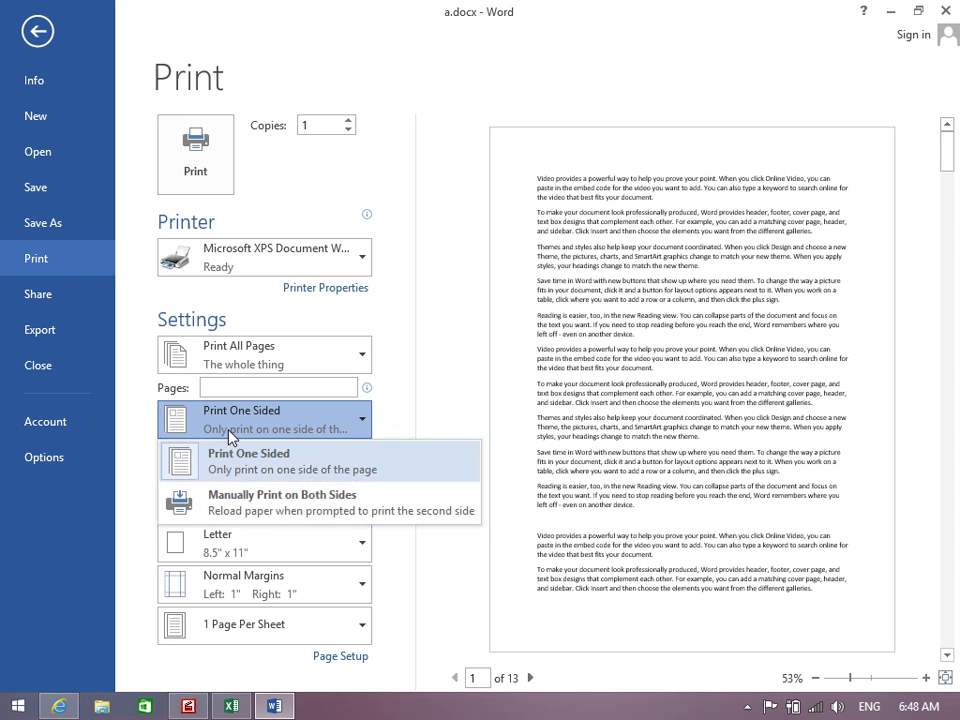
click(268, 470)
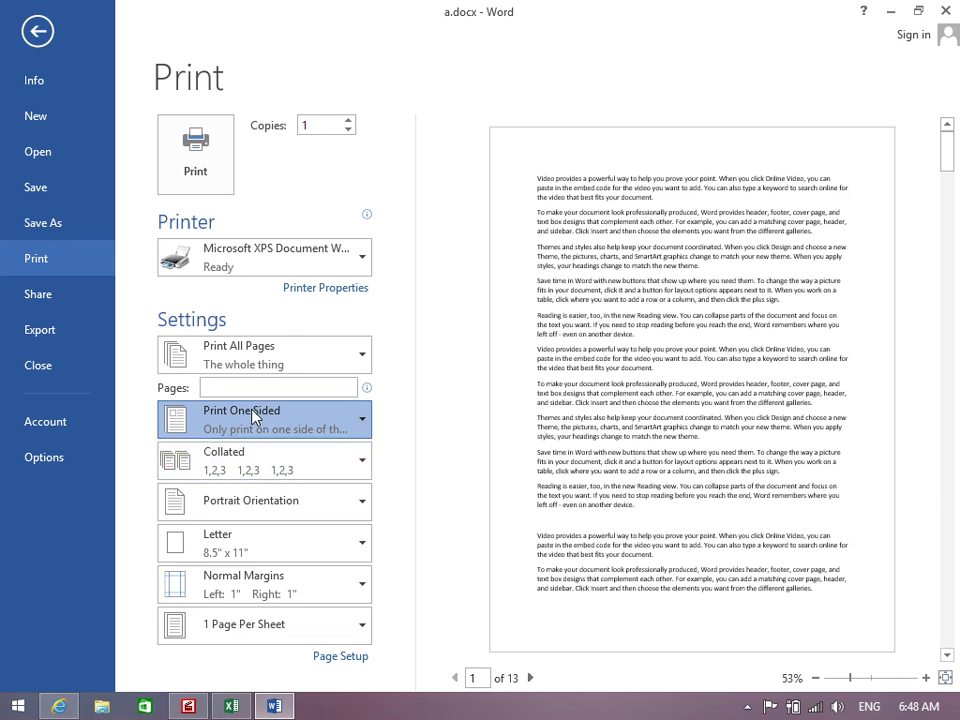
click(260, 415)
click(262, 510)
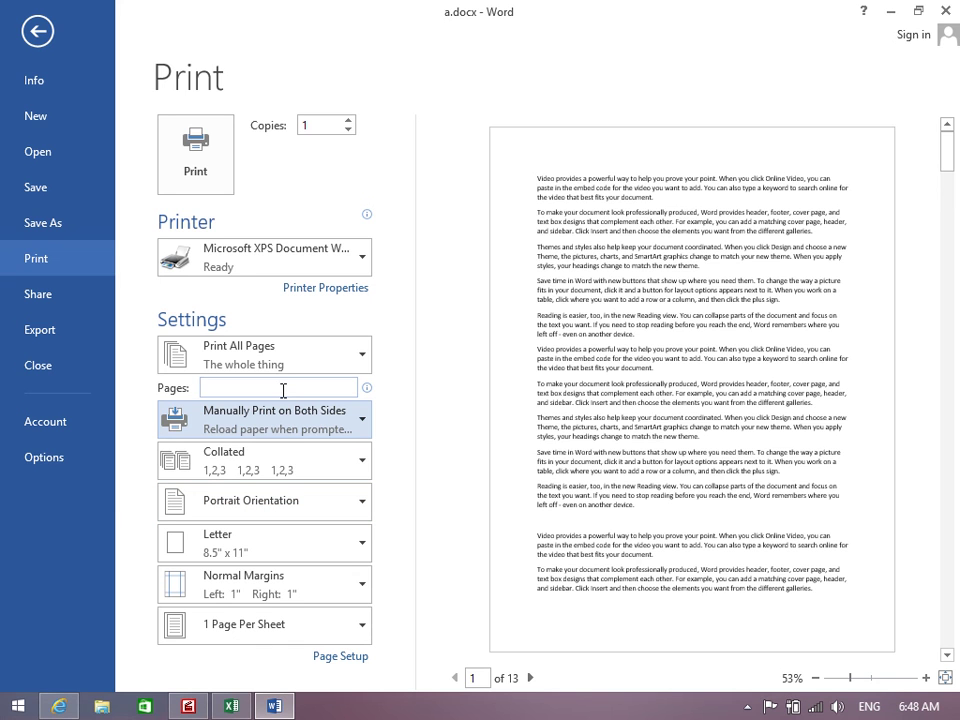
mouse_move(236, 253)
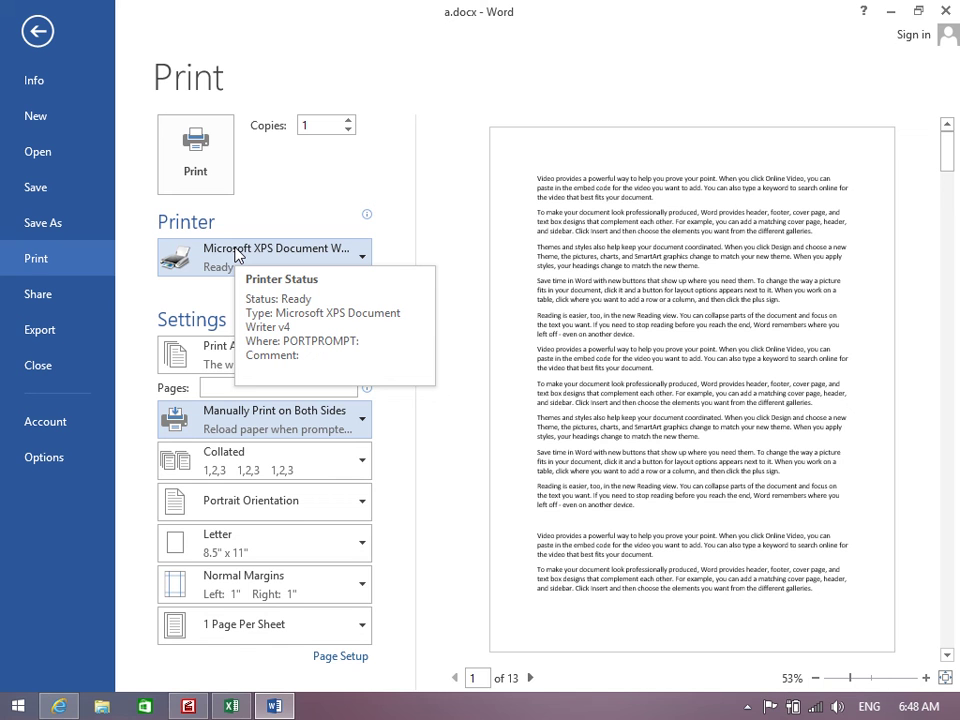
click(267, 422)
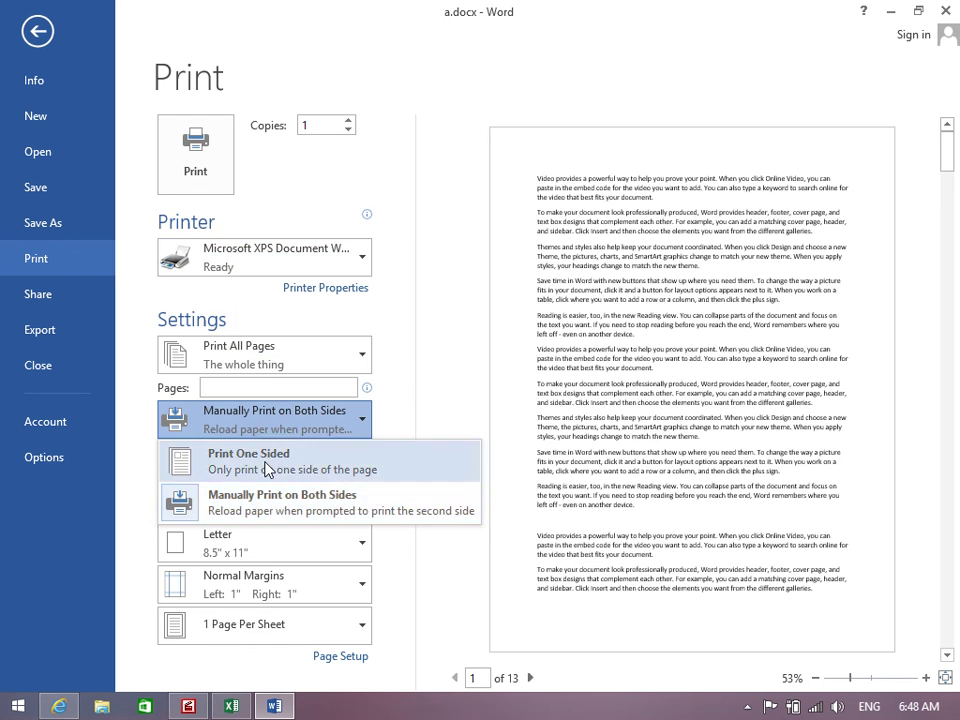
click(270, 506)
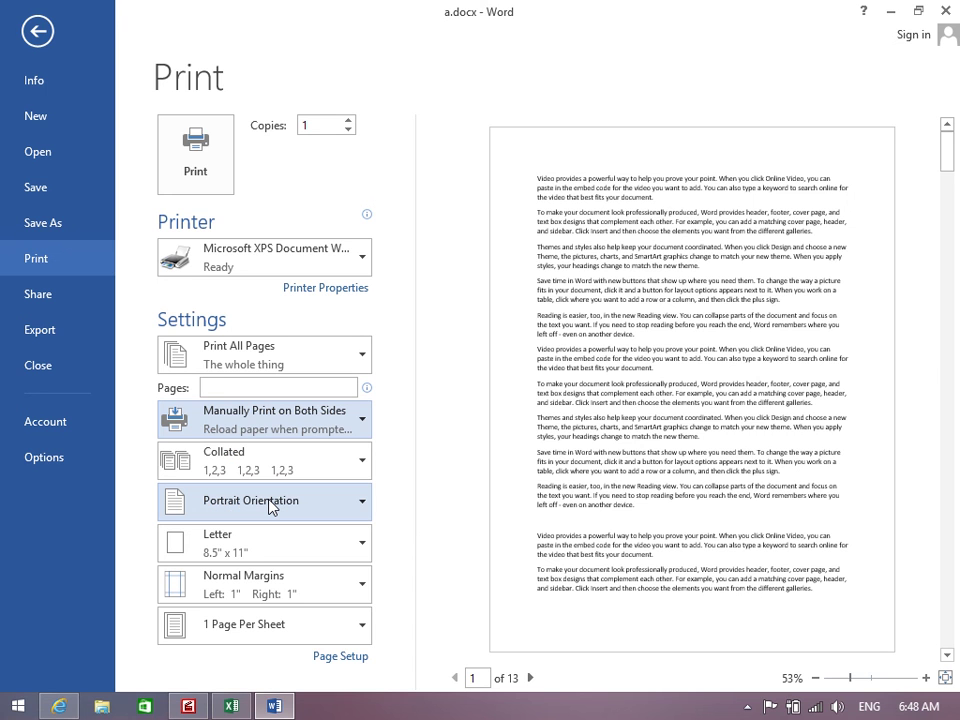
click(254, 424)
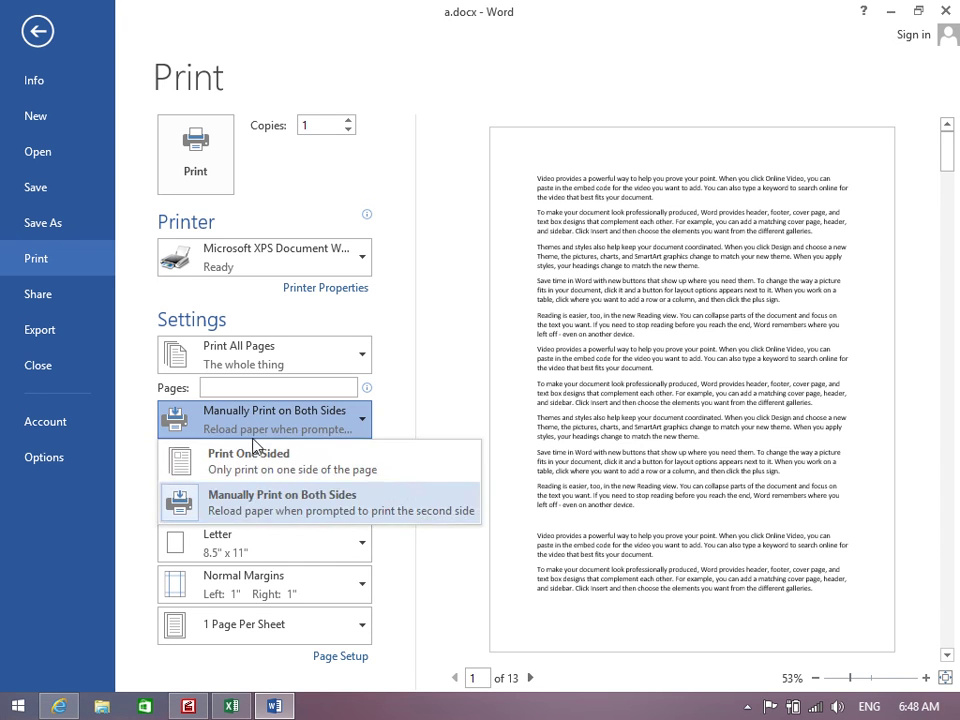
click(255, 462)
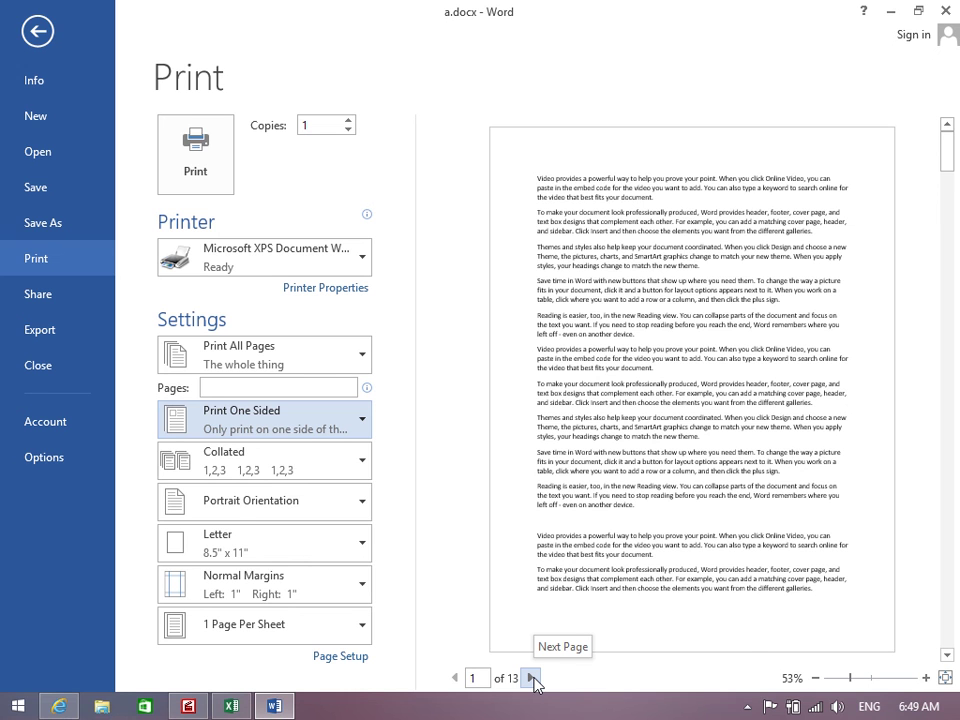
- Set copies to 10 and advance the preview to page 3
click(308, 125)
text(10)
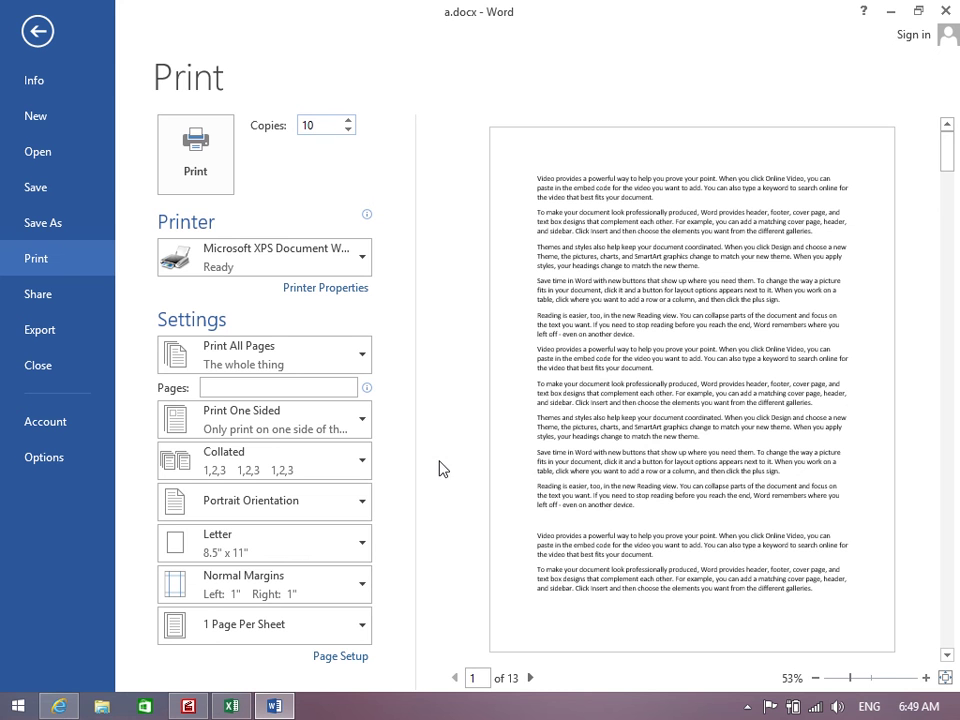
click(531, 678)
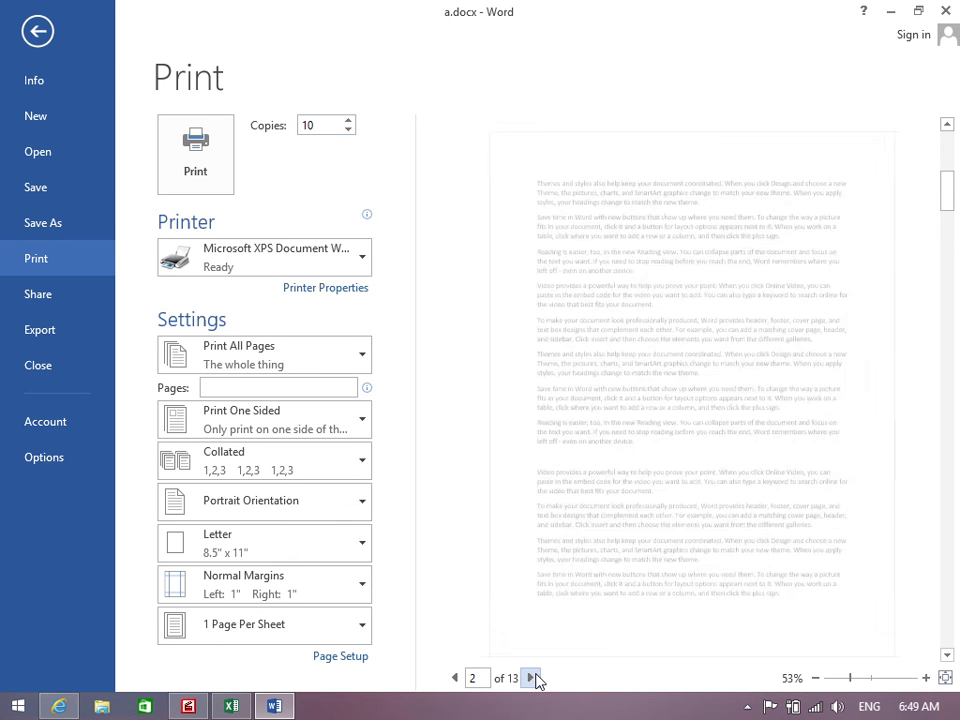
click(531, 678)
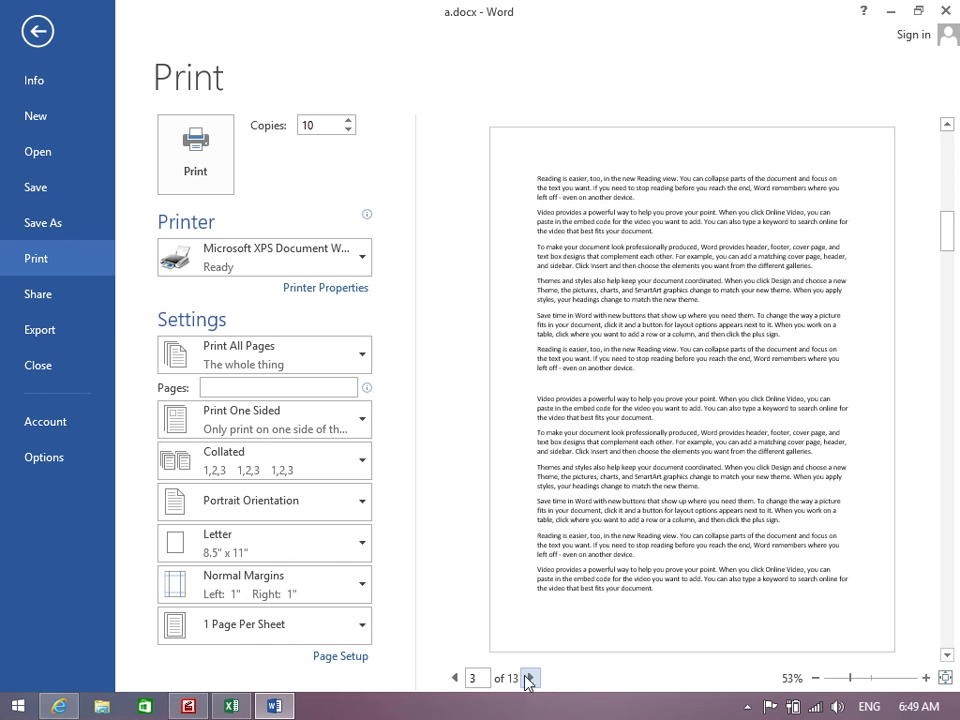
- Step the preview back to page 1 and keep the printout Collated
click(456, 678)
click(456, 678)
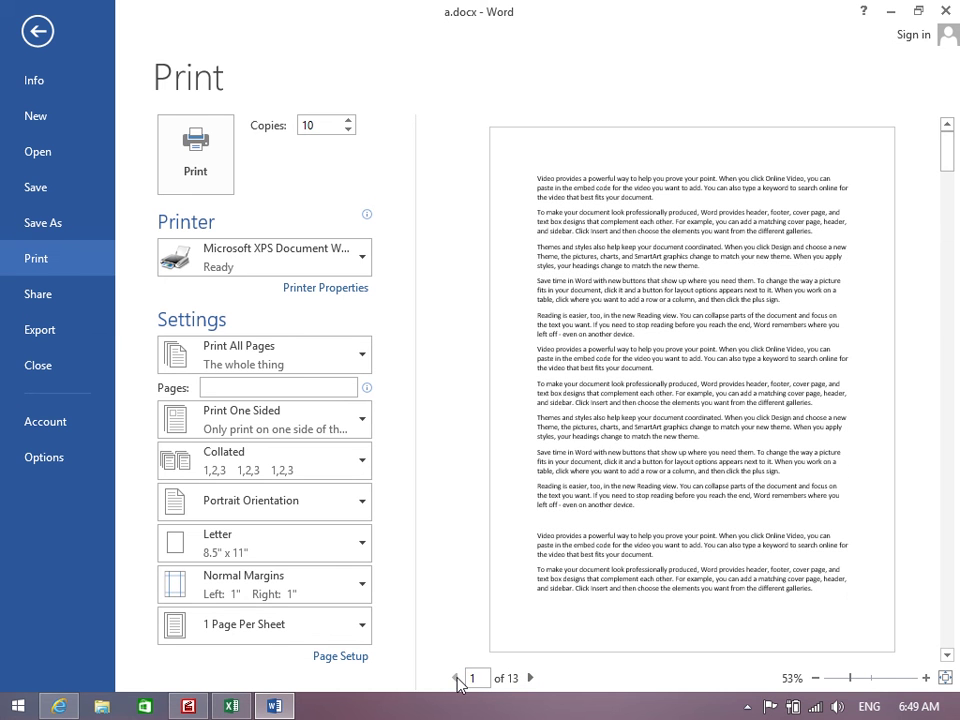
click(295, 466)
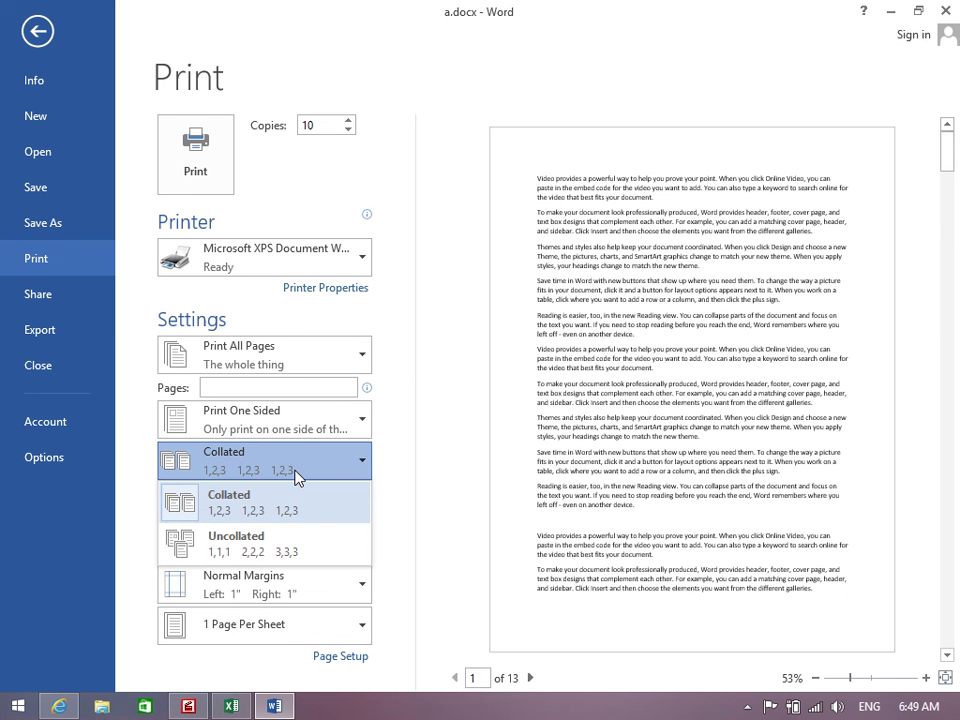
click(250, 518)
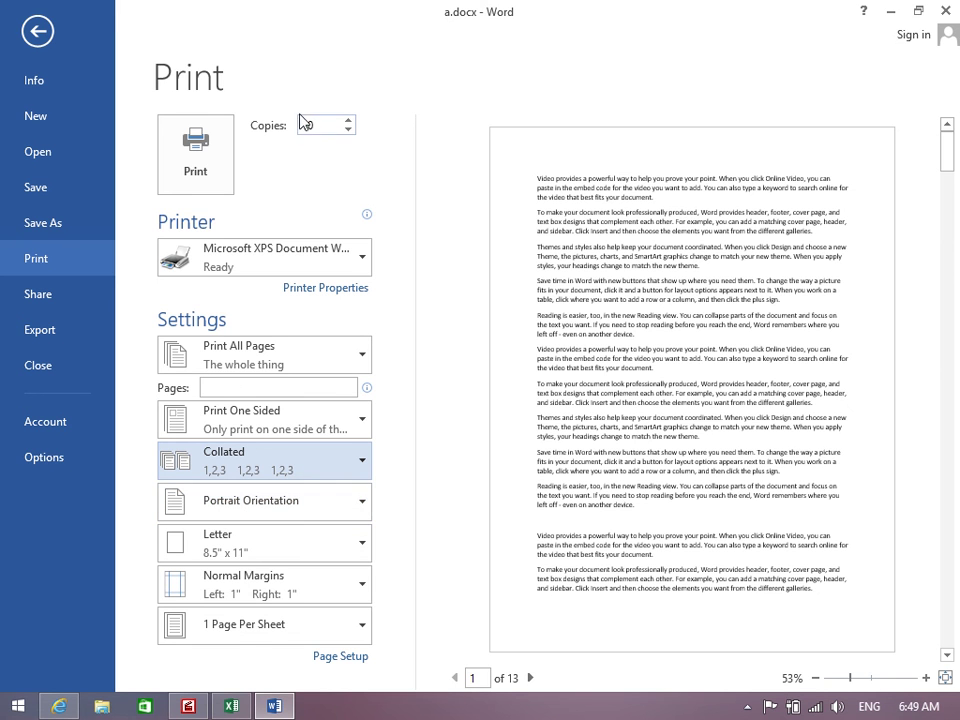
- Switch the printout to Uncollated, then back to Collated
click(238, 456)
click(250, 550)
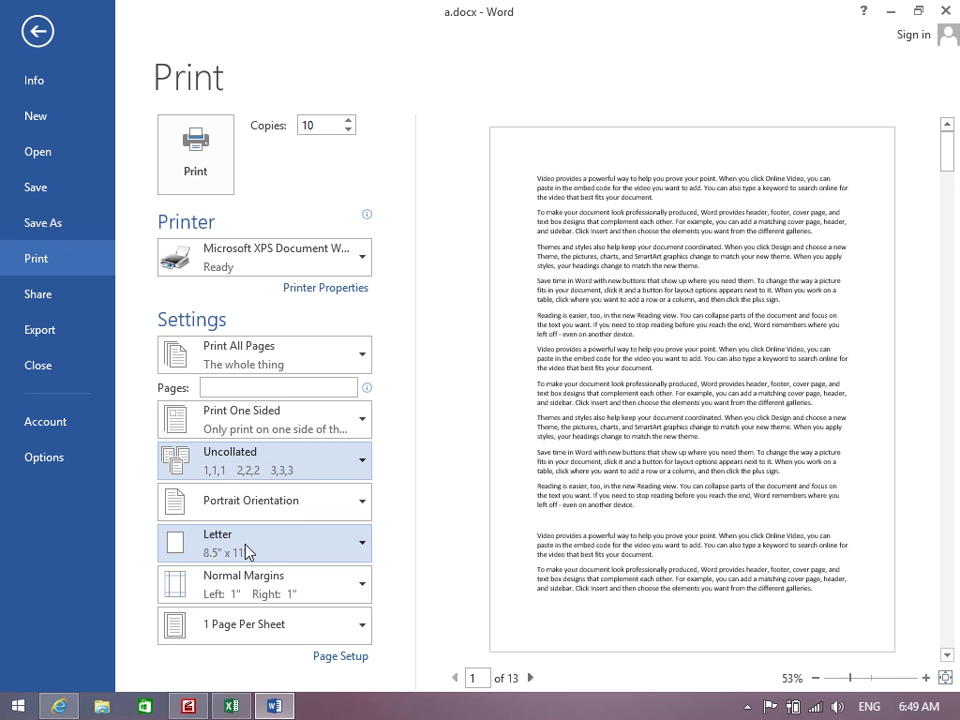
click(215, 462)
click(219, 505)
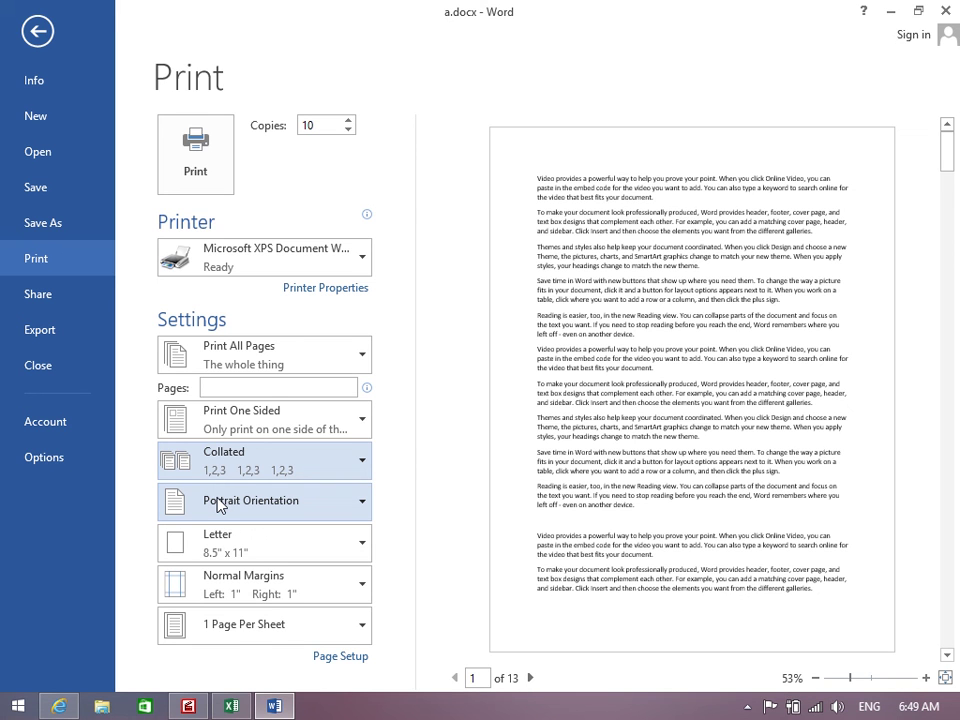
- Switch the orientation to Landscape, then back to Portrait
click(219, 505)
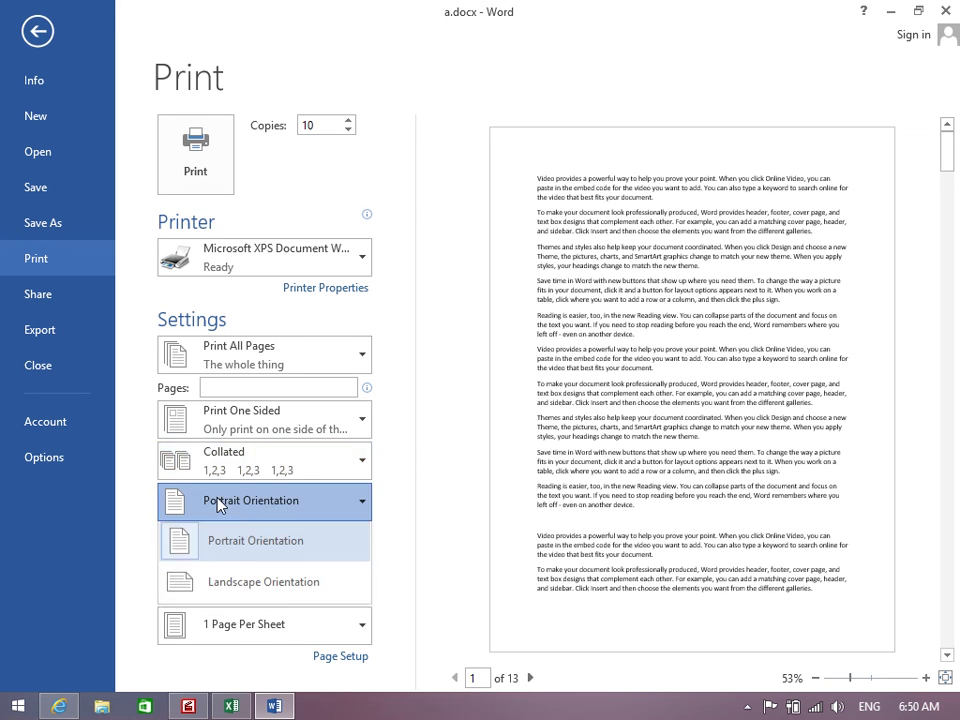
click(242, 582)
click(262, 505)
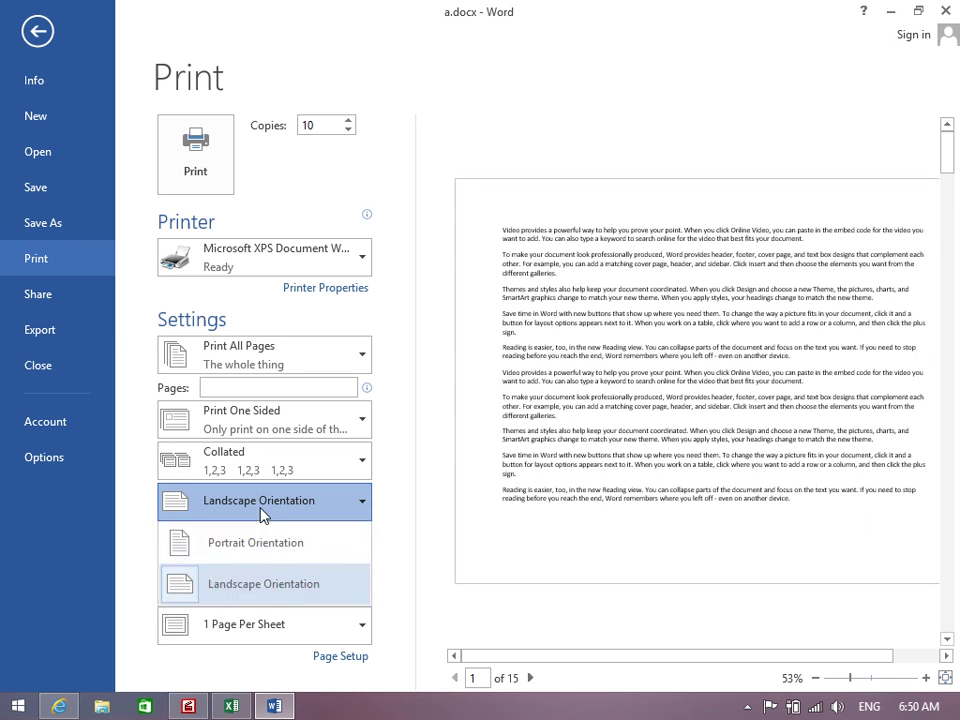
click(265, 544)
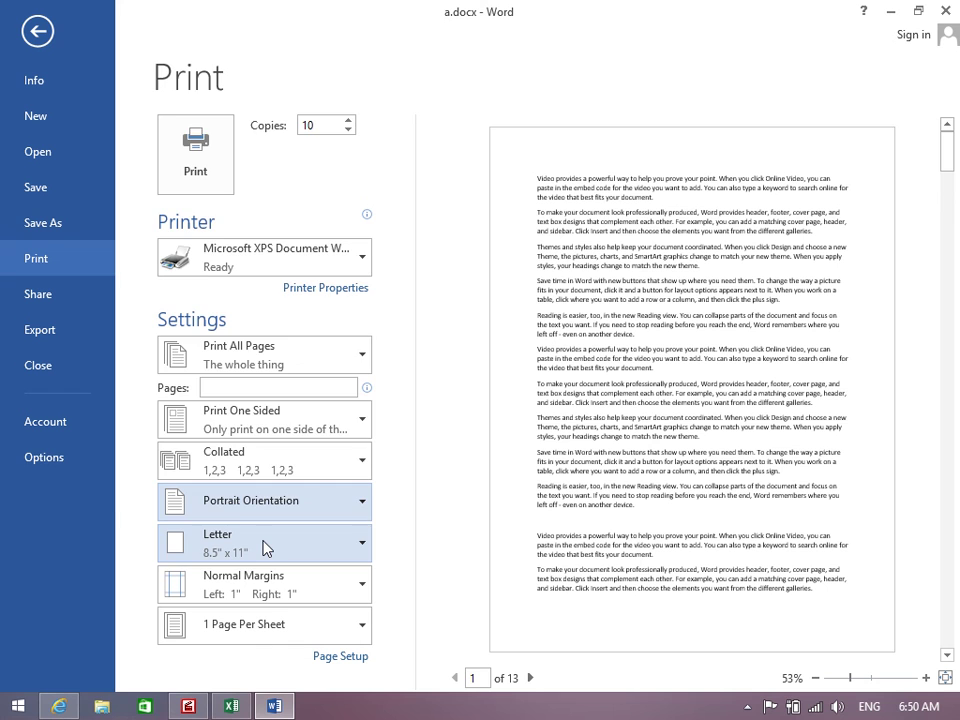
- Keep Letter paper size and Normal margins
click(265, 548)
click(262, 111)
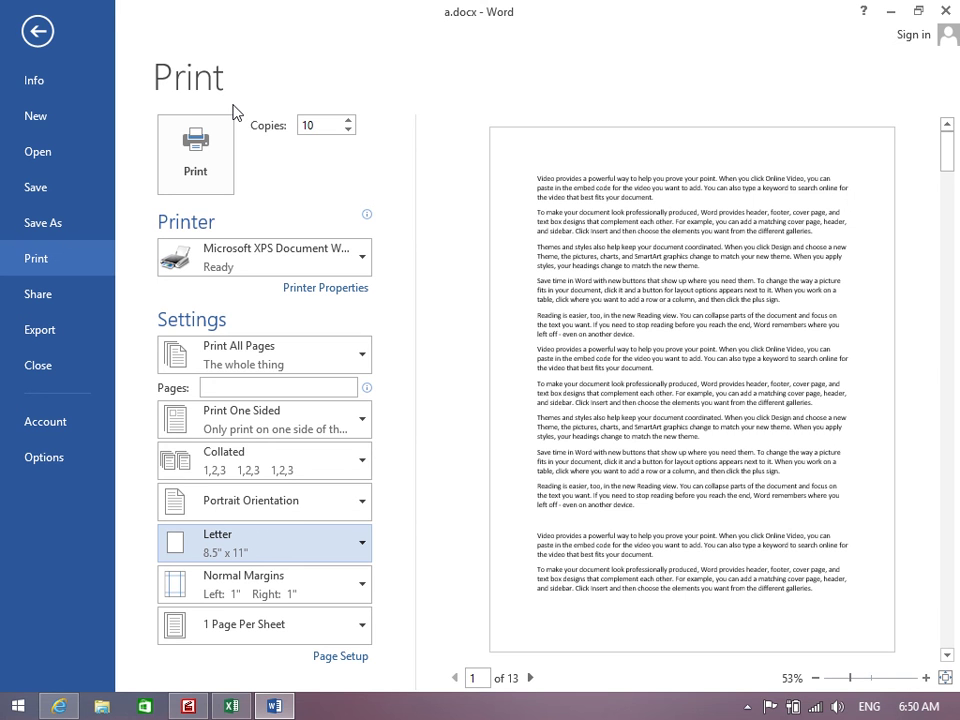
click(348, 595)
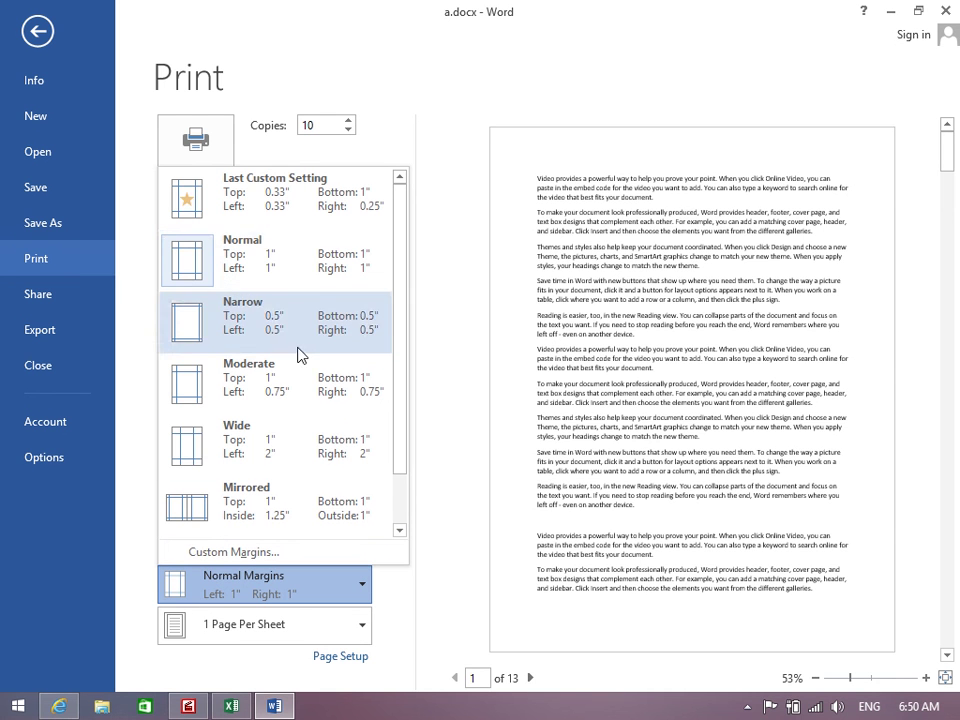
click(328, 260)
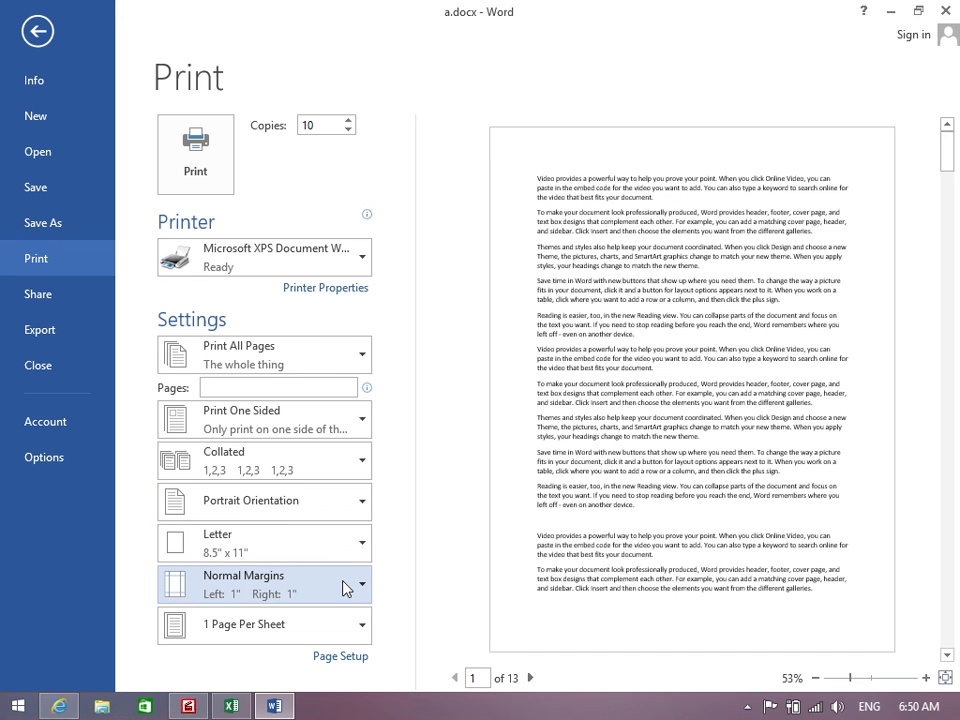
- Try 2 pages per sheet, revert to 1, and return to editing a.docx
click(339, 628)
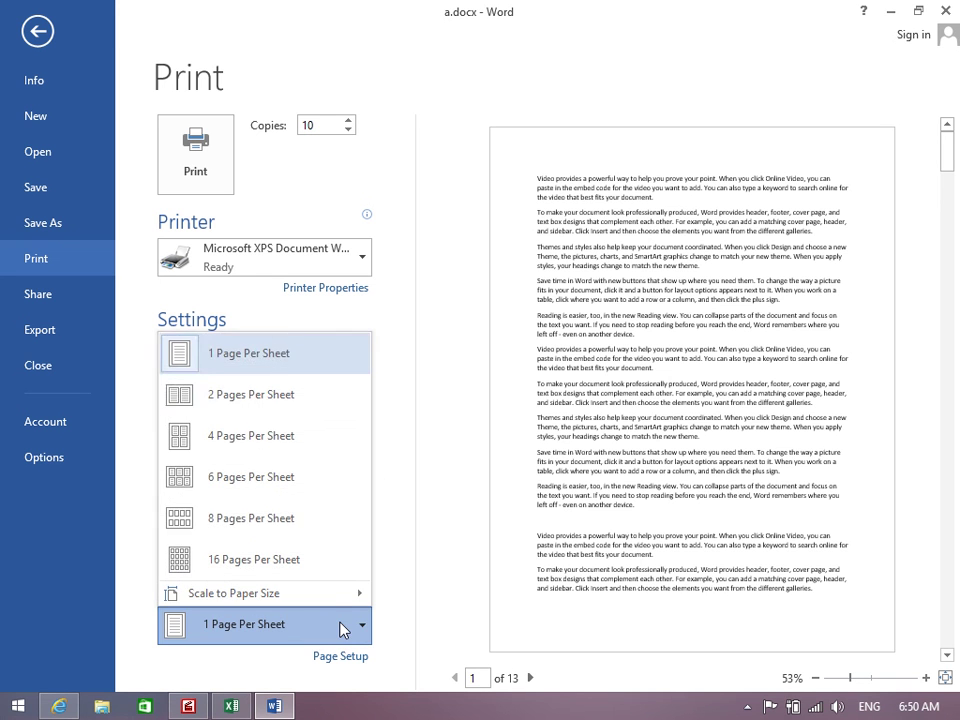
click(275, 415)
click(274, 688)
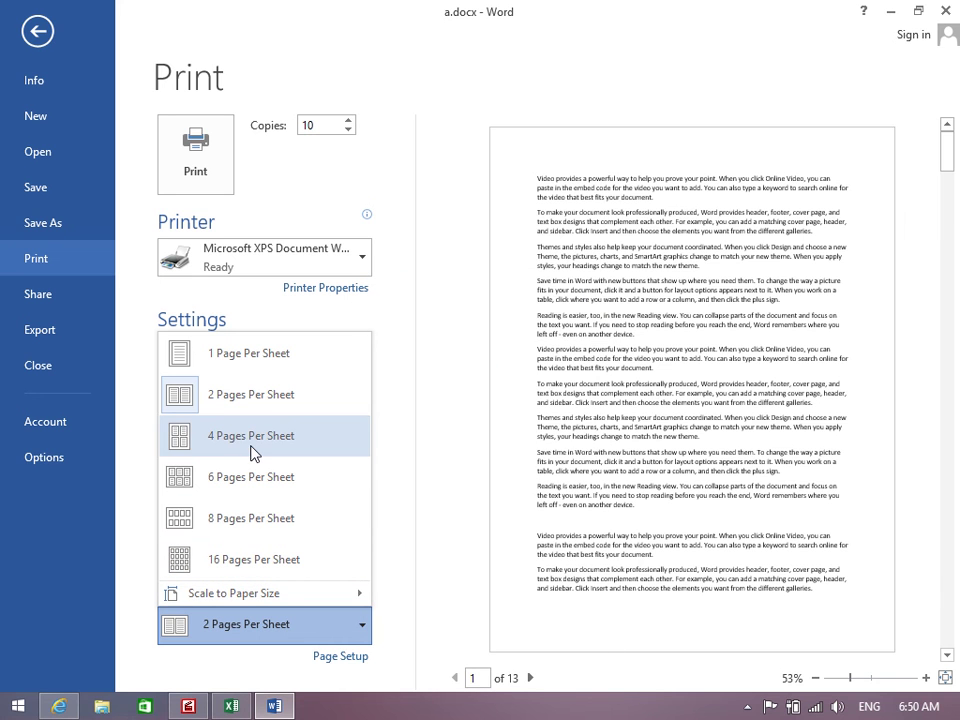
click(245, 368)
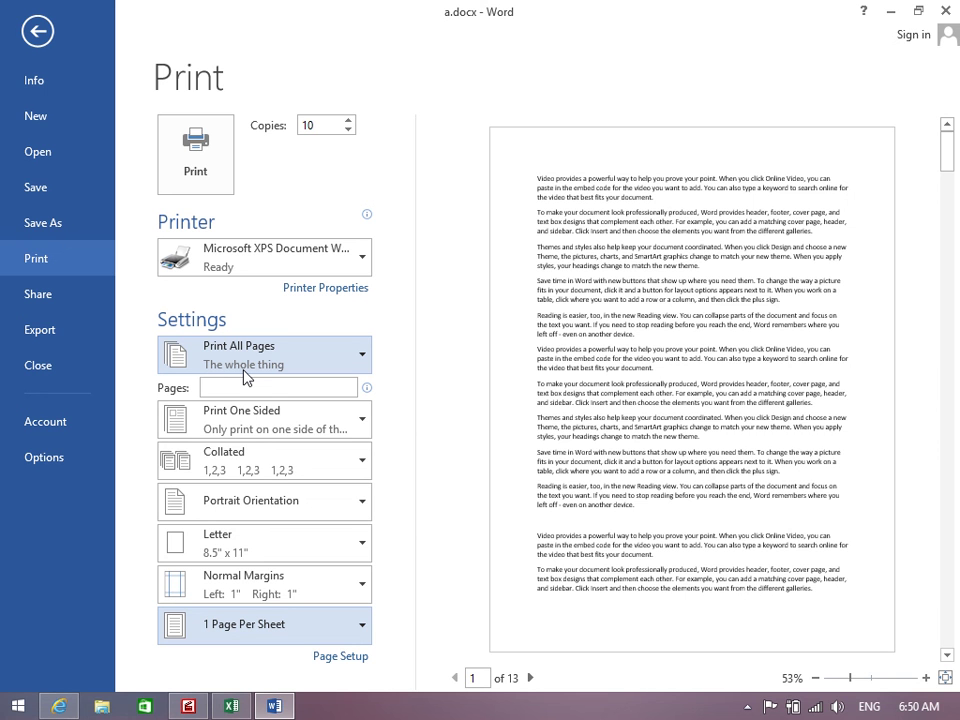
click(38, 30)
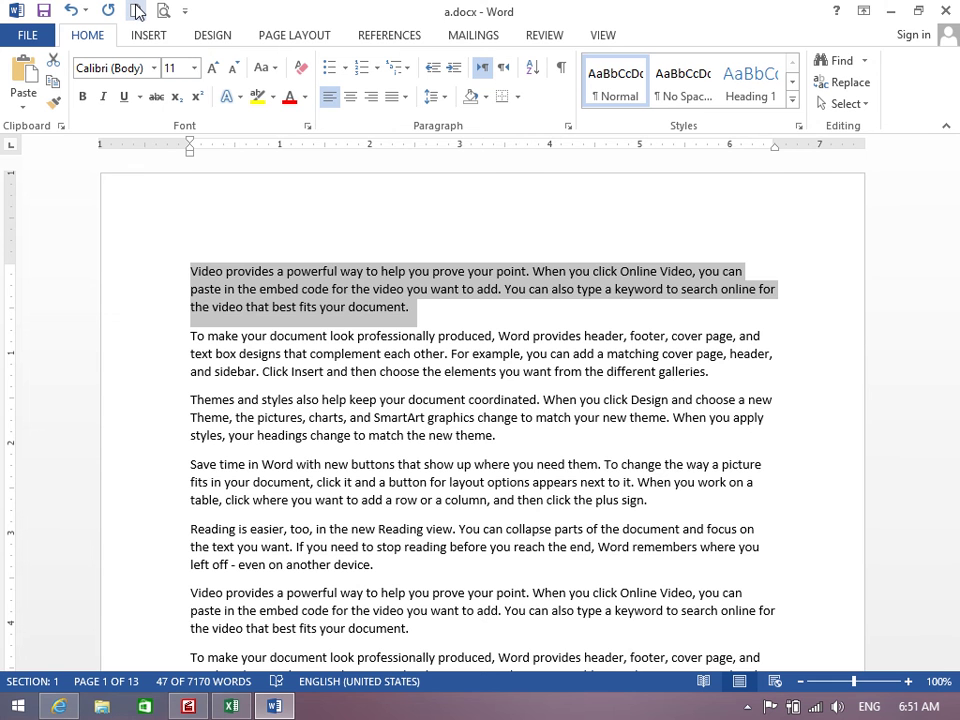
- Create a new blank document and reach the Height field in Page Setup's Paper settings
click(136, 12)
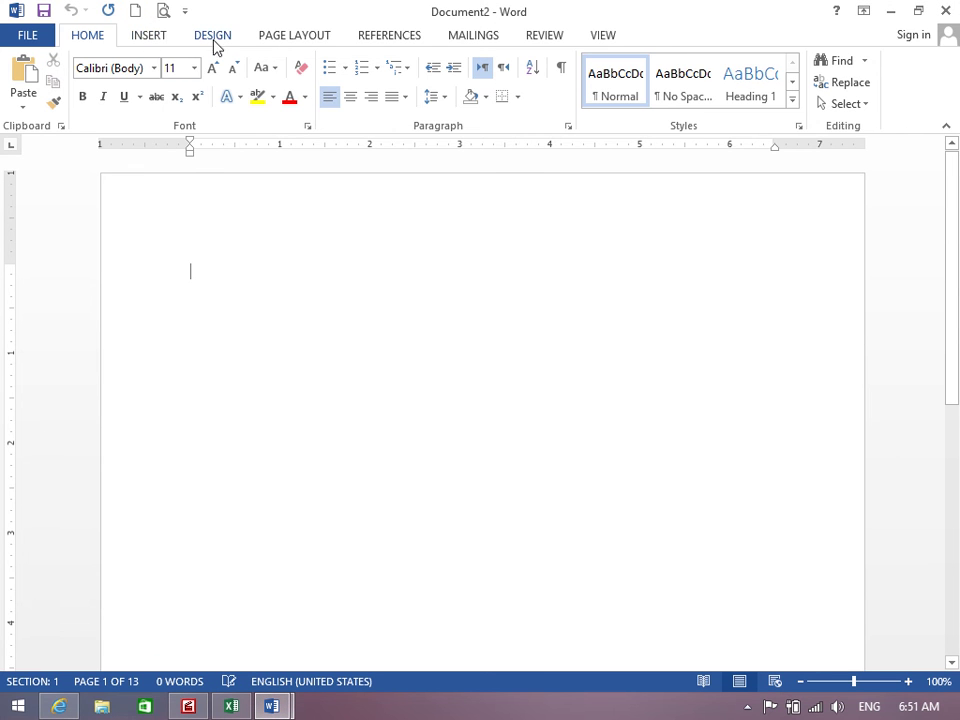
click(171, 40)
click(266, 40)
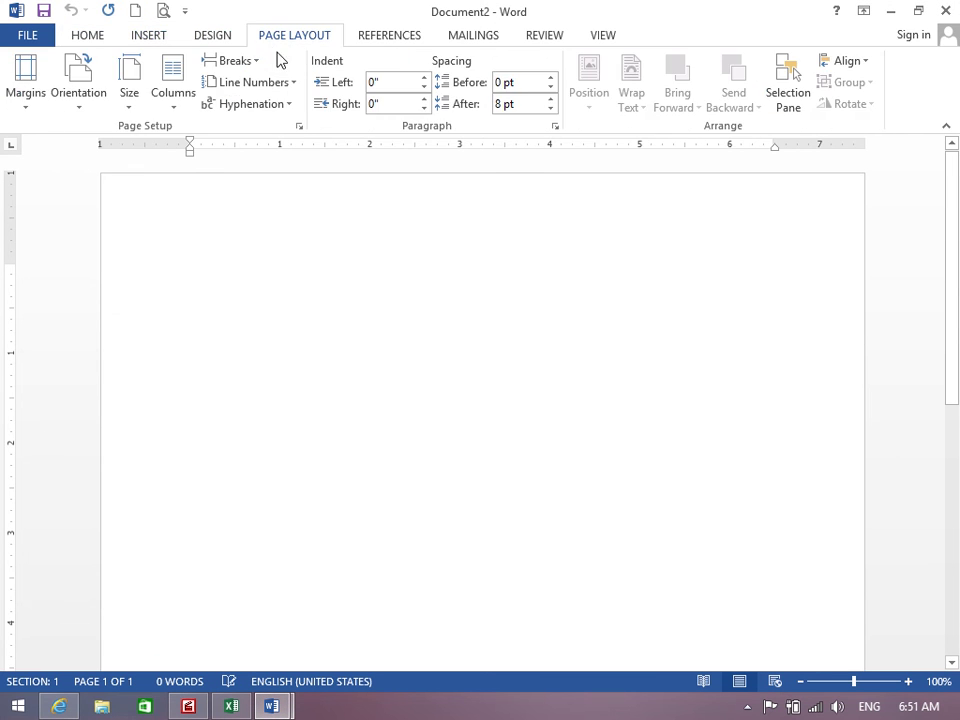
click(298, 130)
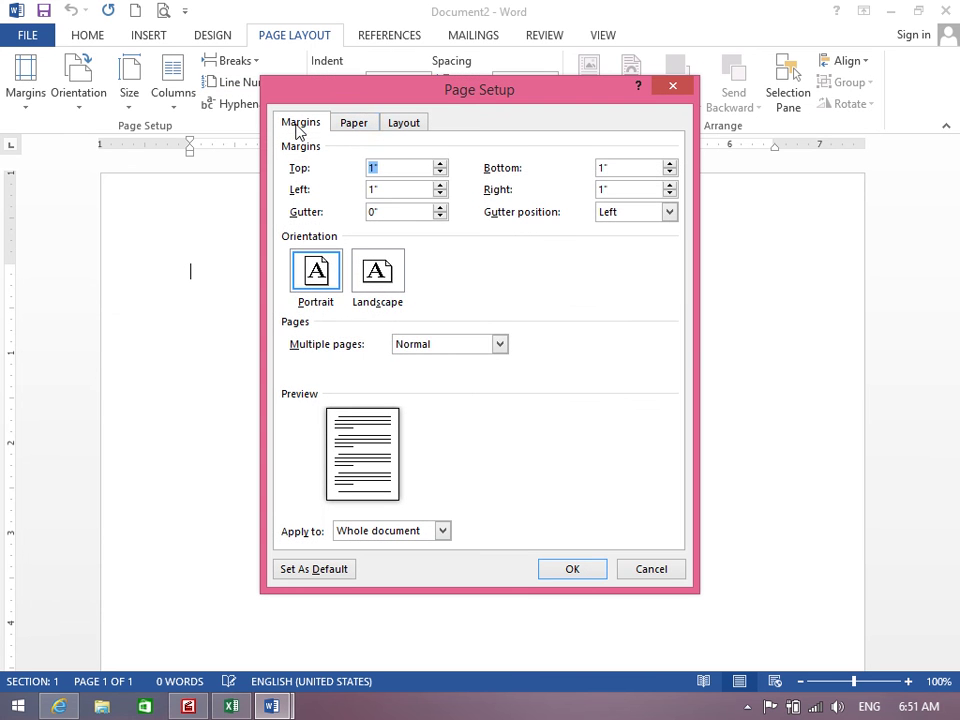
click(353, 123)
key(Tab)
key(Tab)
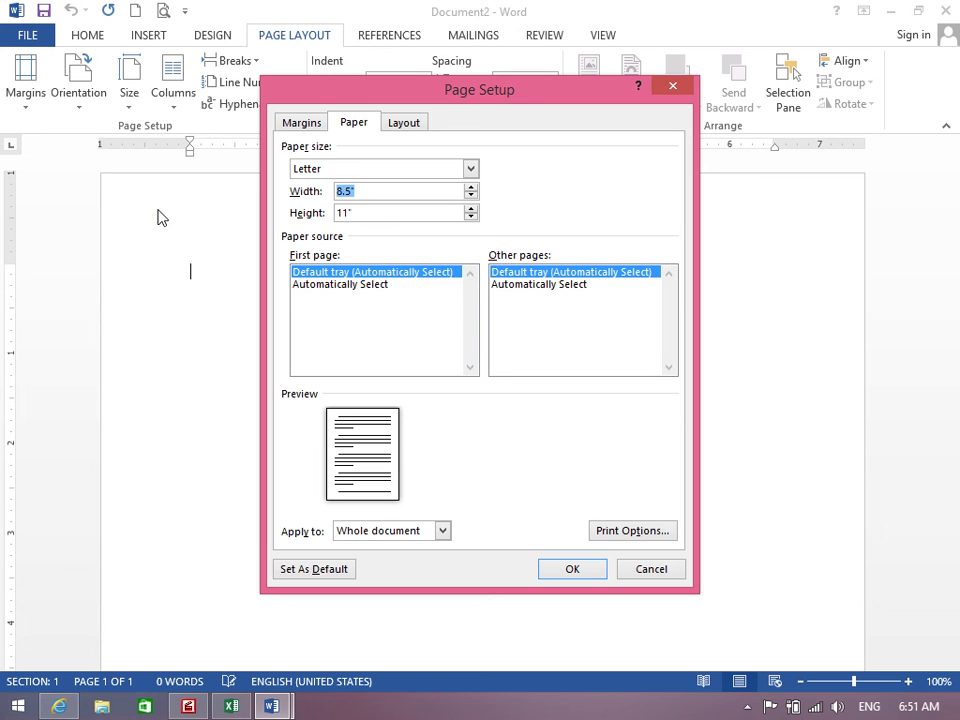
key(Tab)
- Launch Windows Calculator with 'calc' from the Run box
key(super+r)
text(clac)
key(Return)
key(Return)
text(calc)
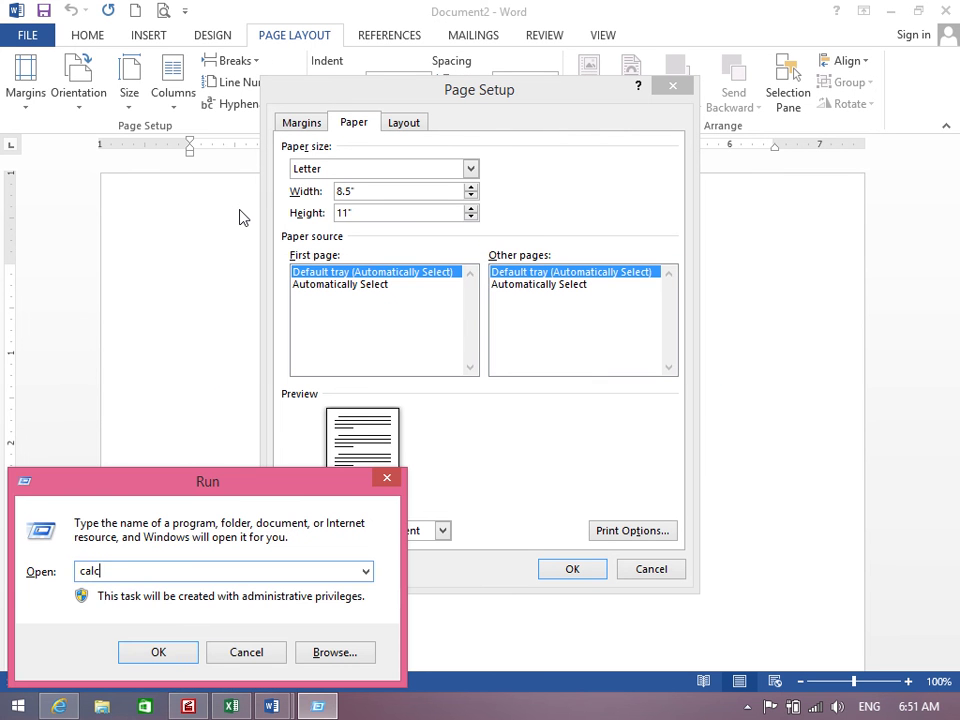
key(Return)
- Compute 11 ÷ 4 = 2.75 in Calculator and enter 2.75 as Word's page height
click(186, 241)
click(183, 242)
click(289, 182)
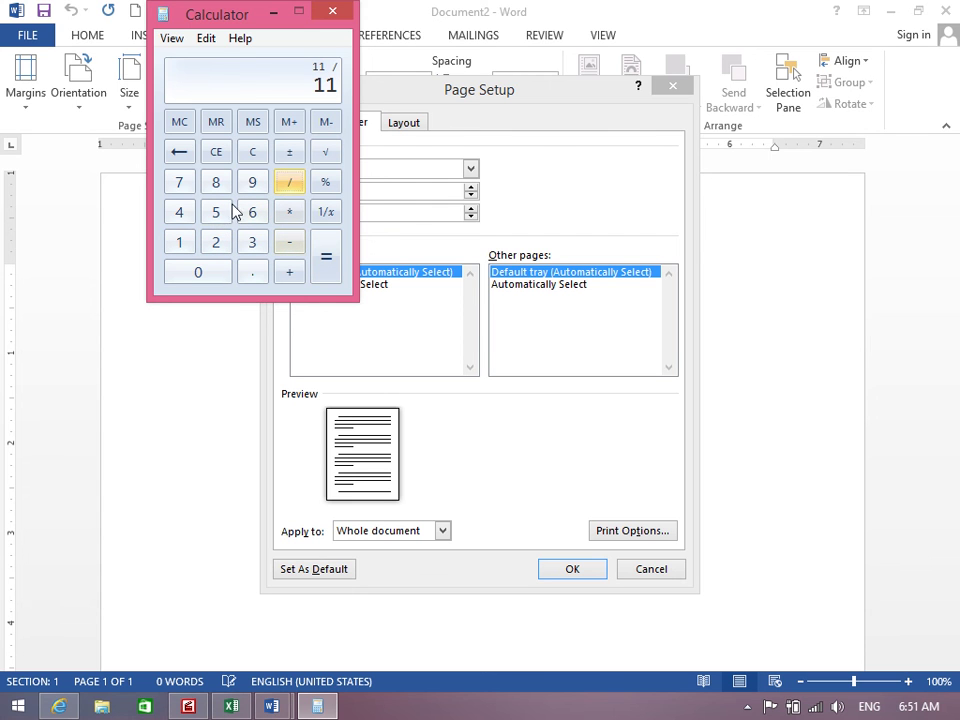
click(180, 219)
click(323, 258)
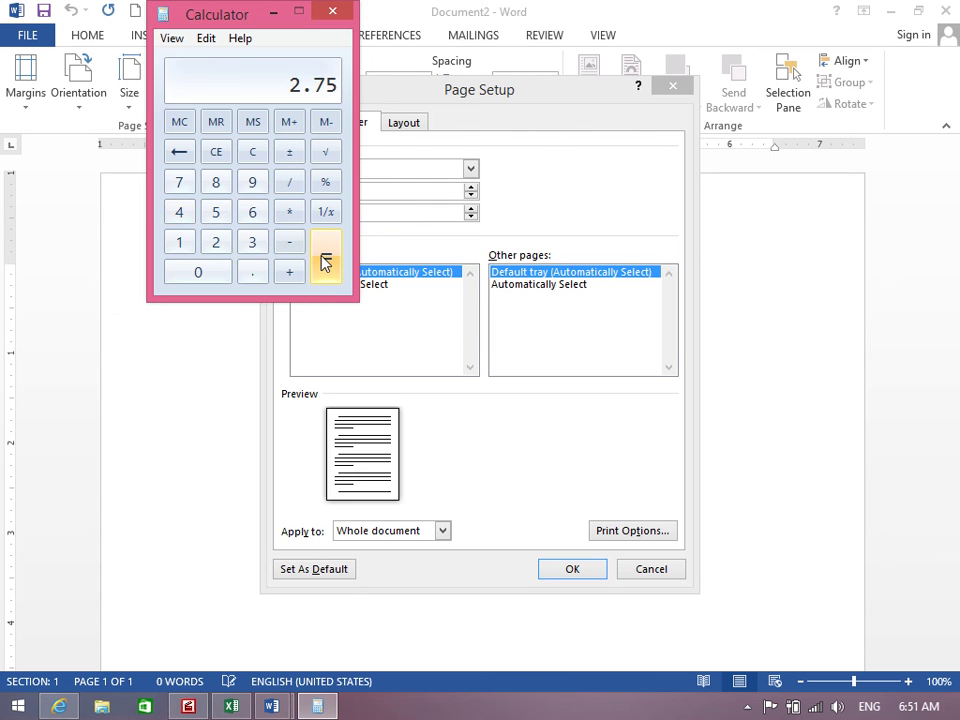
double_click(413, 214)
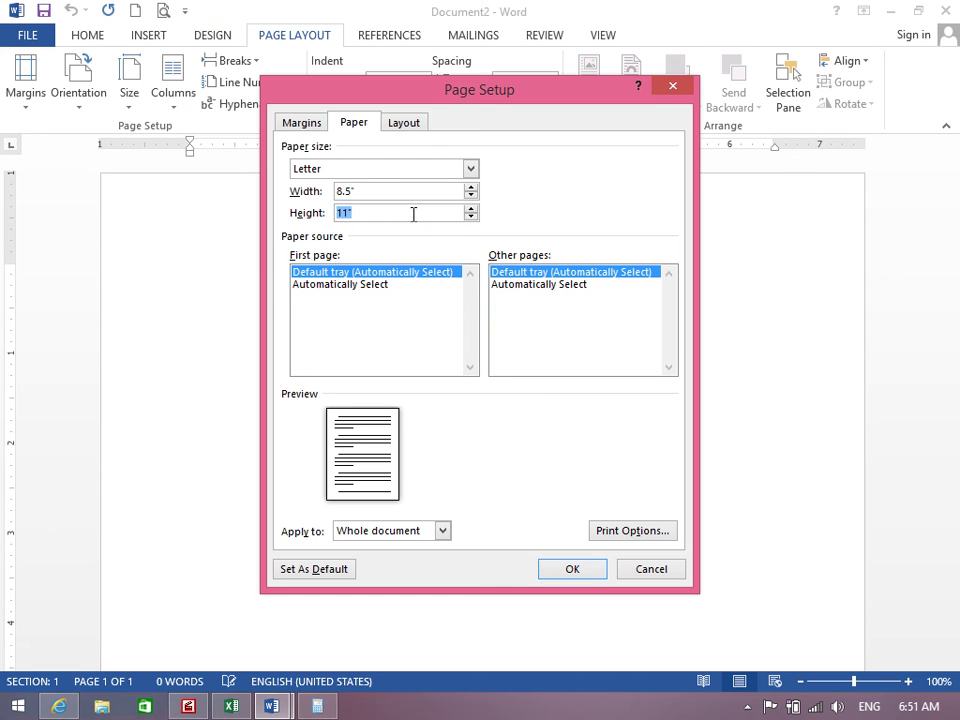
text(2)
text(.)
text(7)
text(5)
- Apply the 2.75" page height, then insert and delete =rand() sample text
key(Return)
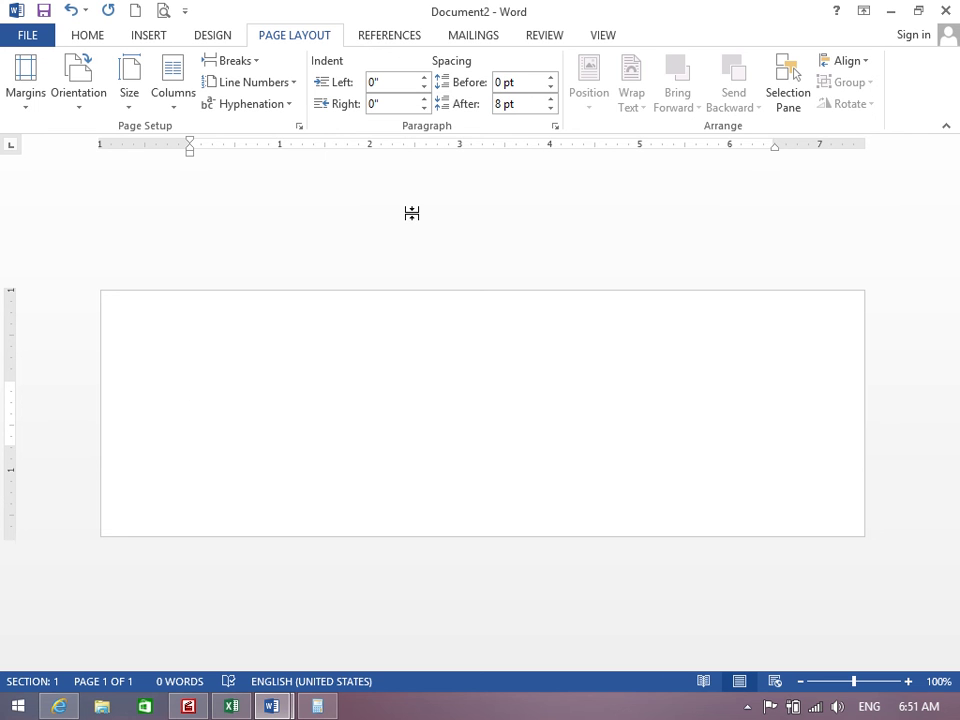
text(=rand())
key(Return)
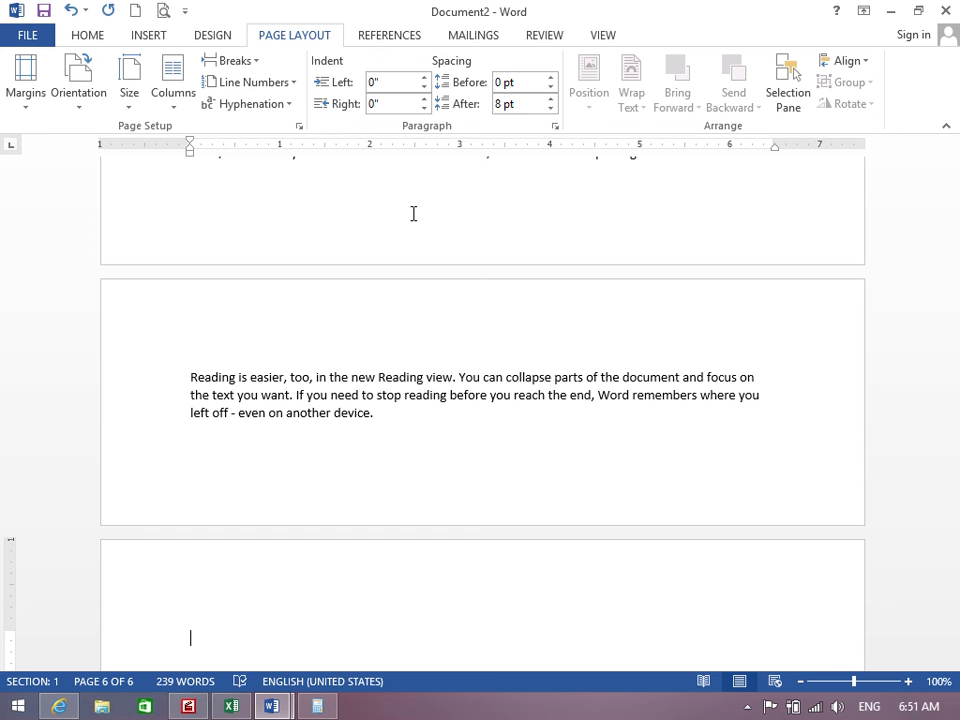
key(ctrl+a)
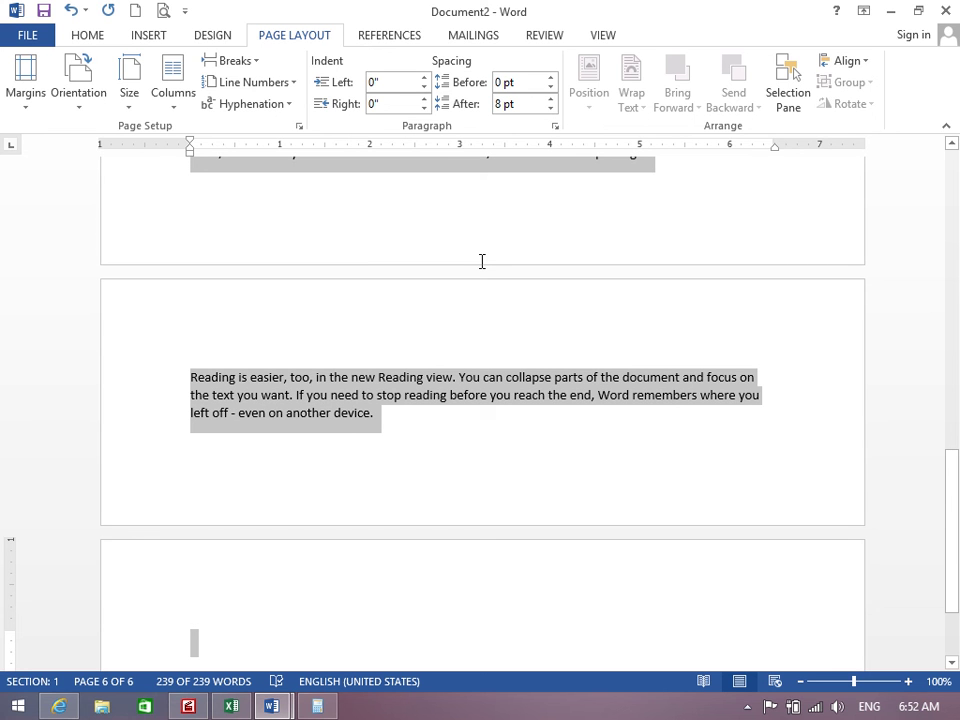
key(Delete)
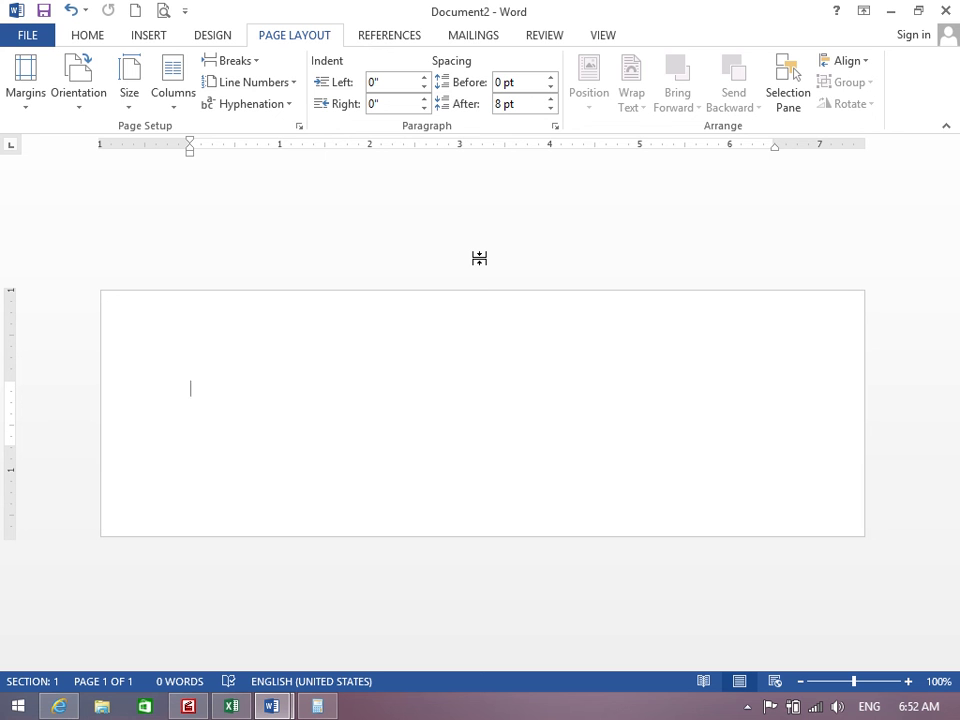
- Refill the document with =rand() sample paragraphs, trim the empty last one, and open print preview
text(=ra)
text(nd())
key(Return)
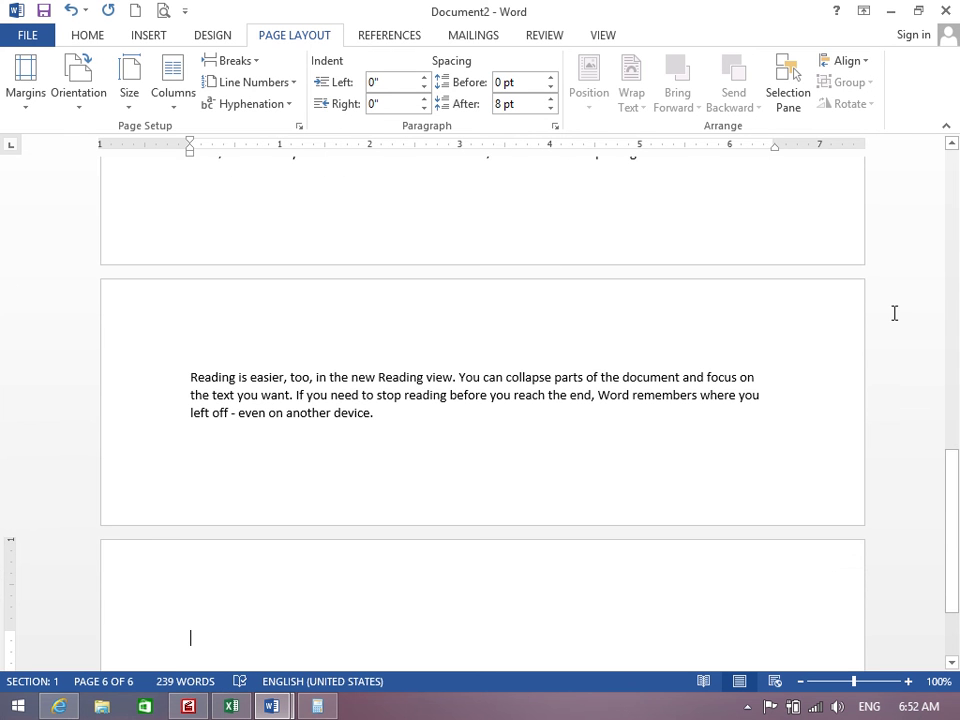
key(BackSpace)
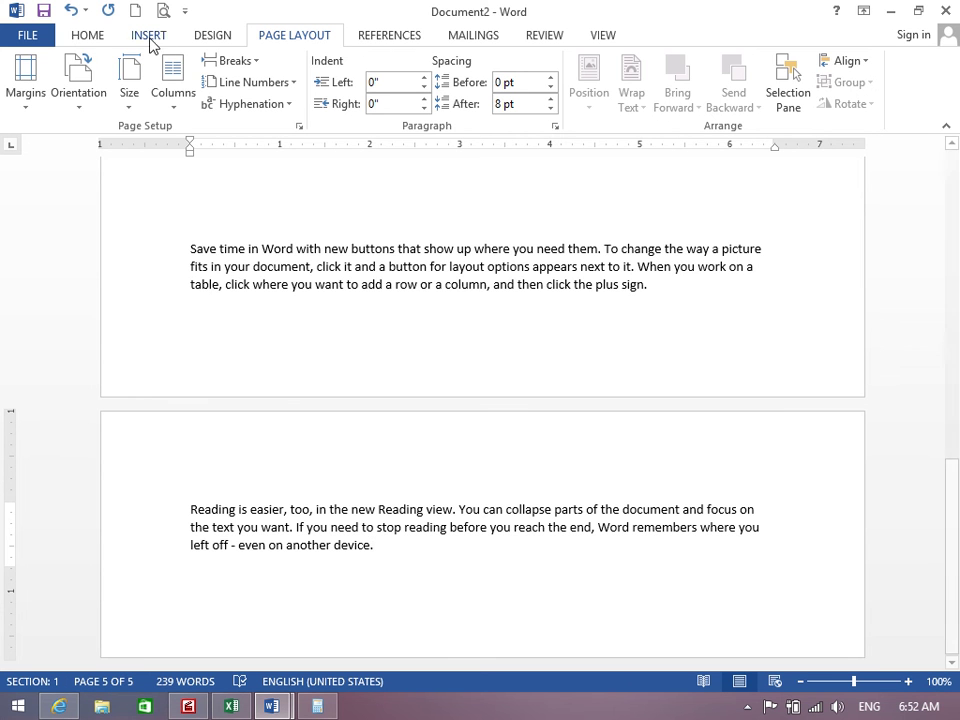
key(ctrl+p)
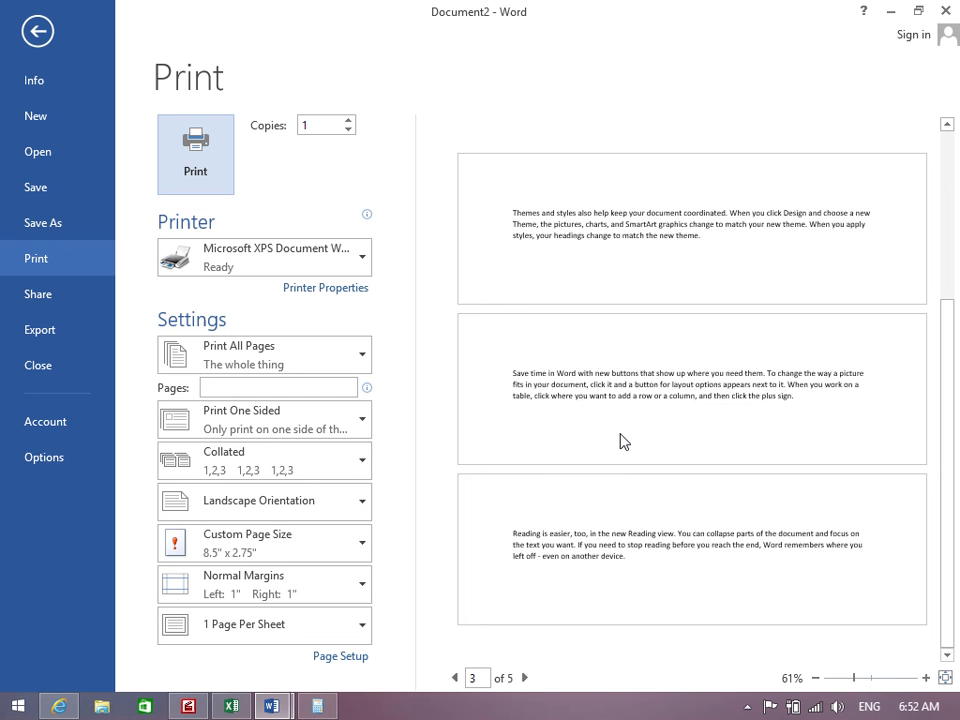
- Page through the strip pages in the preview and return to page 1
click(525, 678)
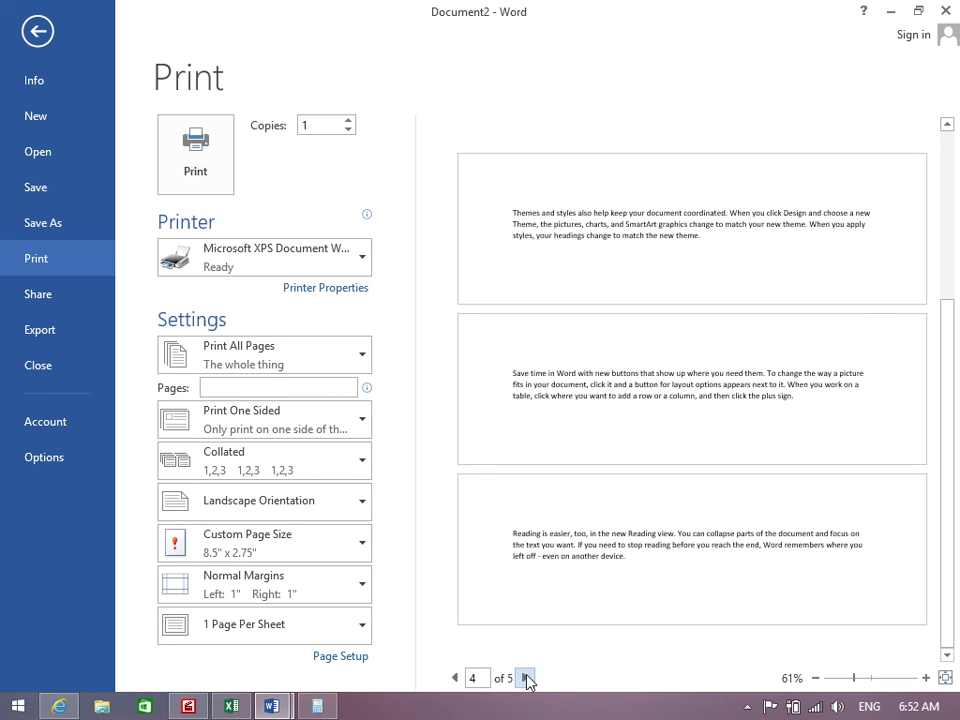
click(525, 678)
click(456, 678)
click(456, 678)
click(456, 678)
click(456, 678)
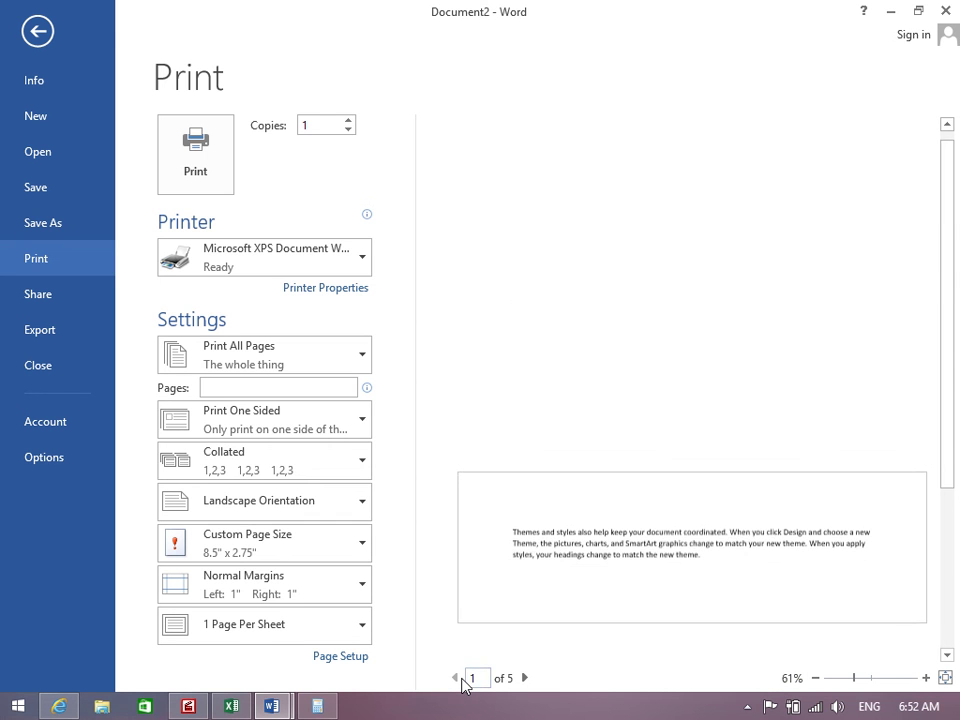
- Set Pages Per Sheet to 4
click(336, 630)
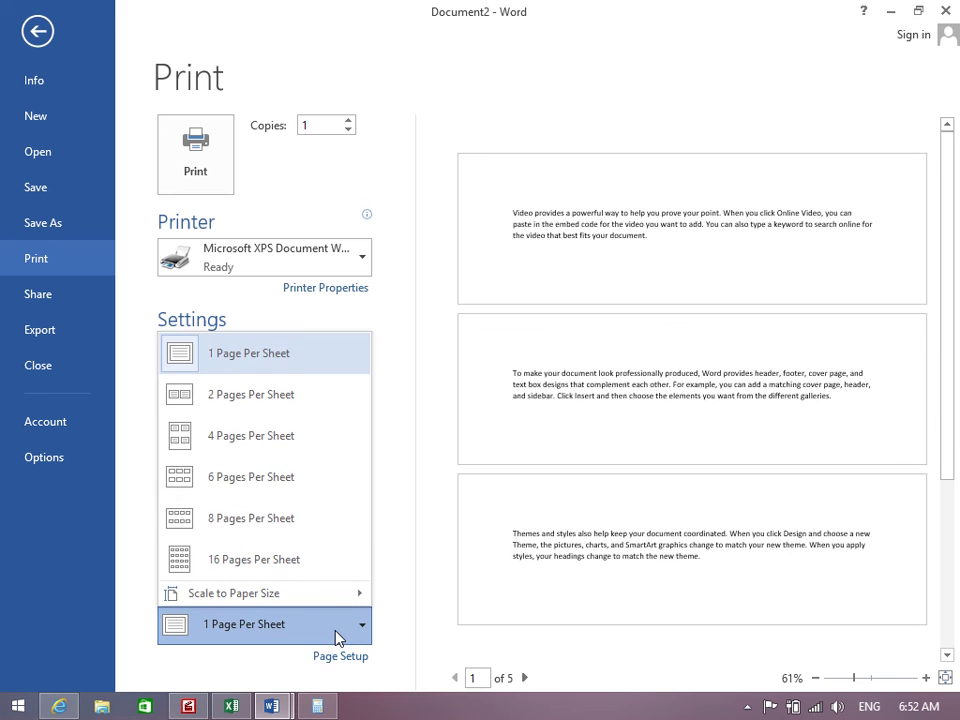
click(273, 443)
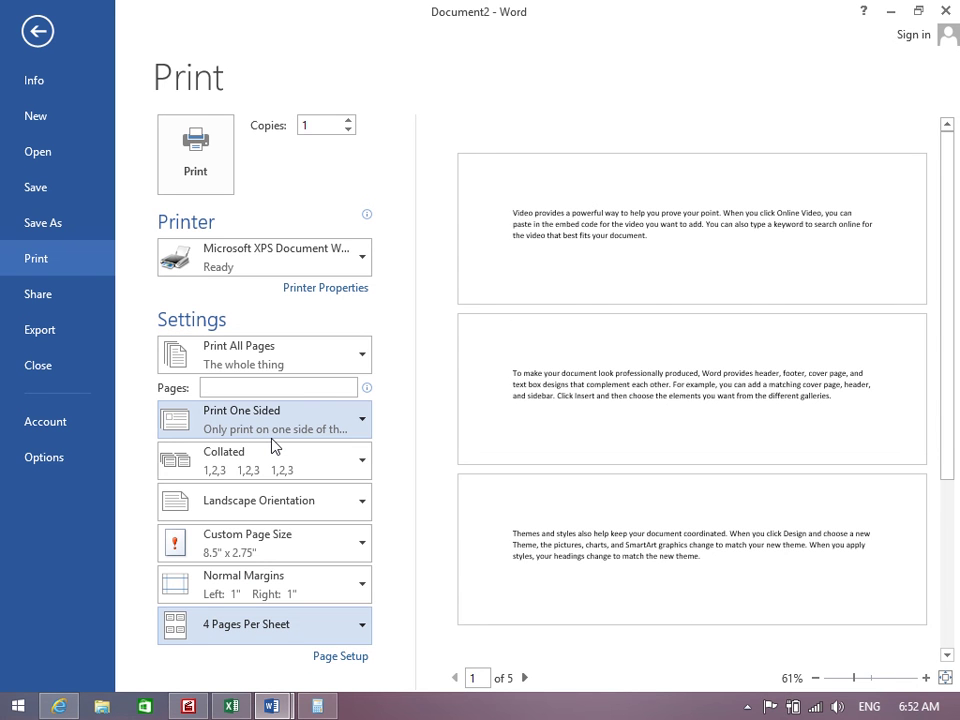
click(236, 628)
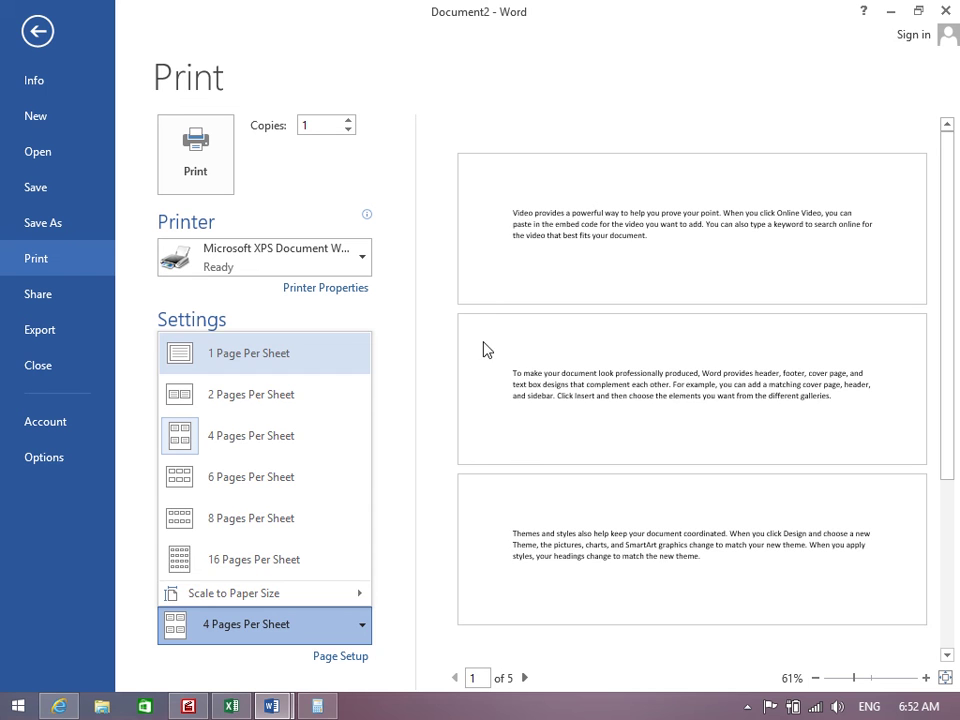
click(428, 310)
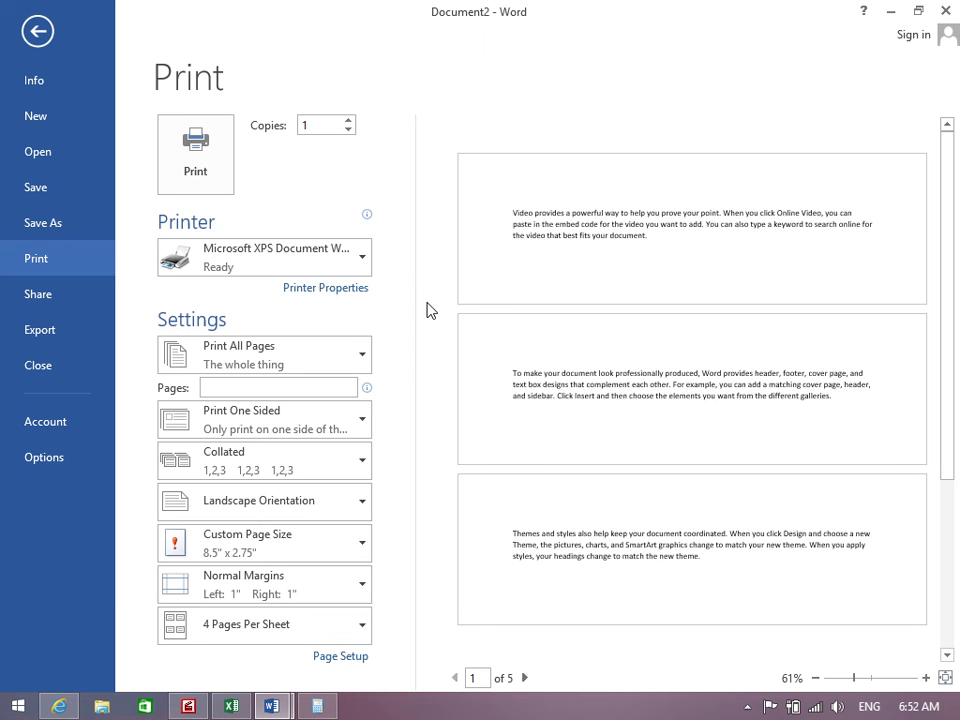
- Try 2 pages per sheet, revert to 1 Page Per Sheet, and return to Document2
click(275, 626)
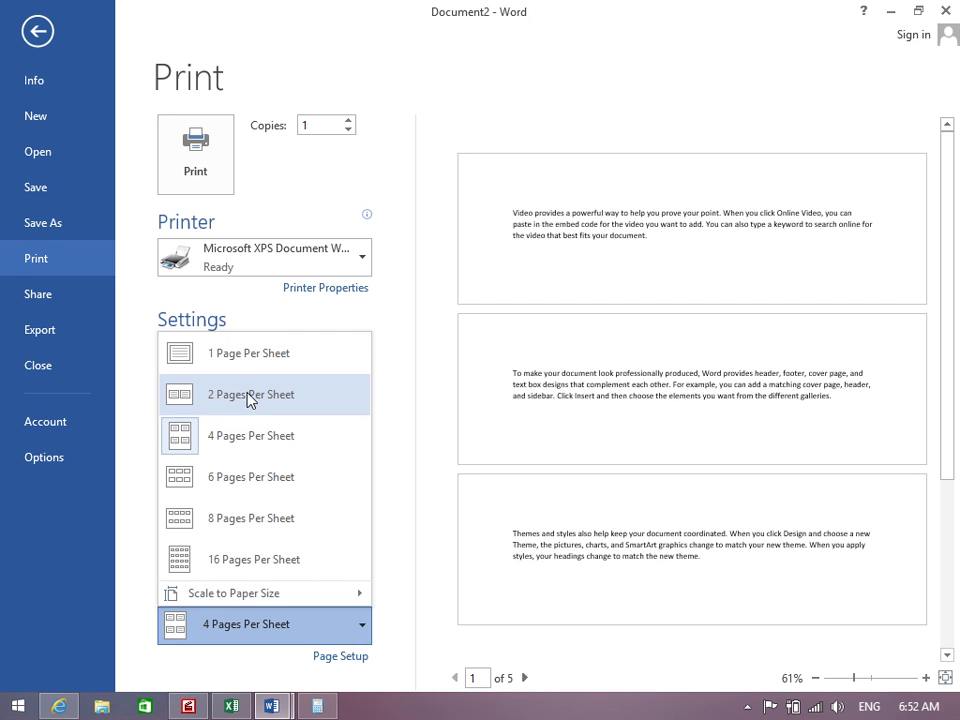
click(195, 398)
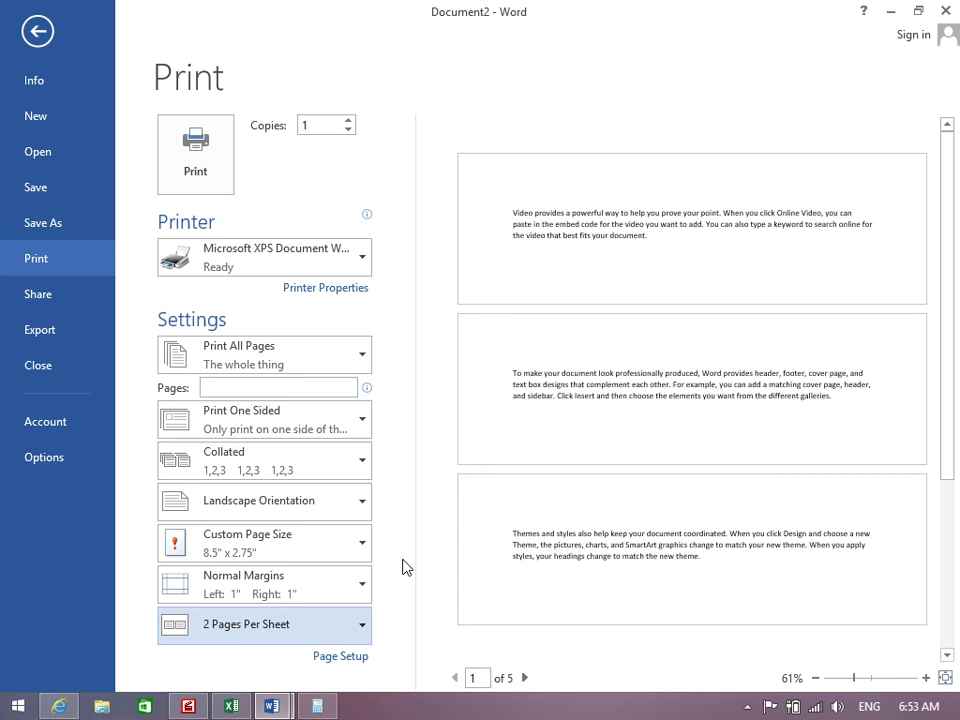
click(321, 627)
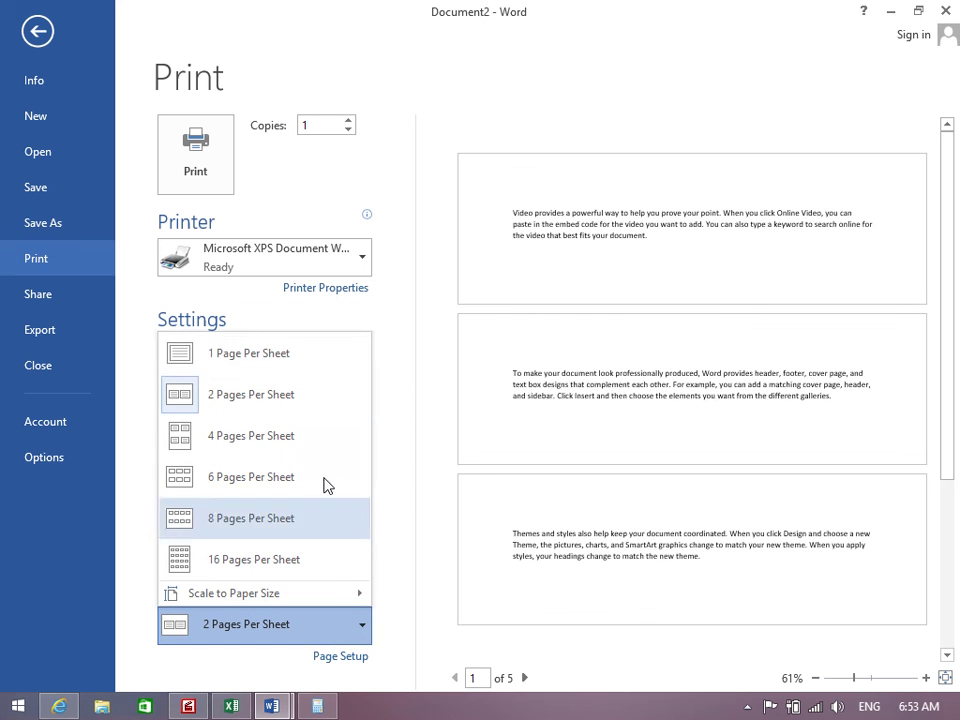
click(250, 353)
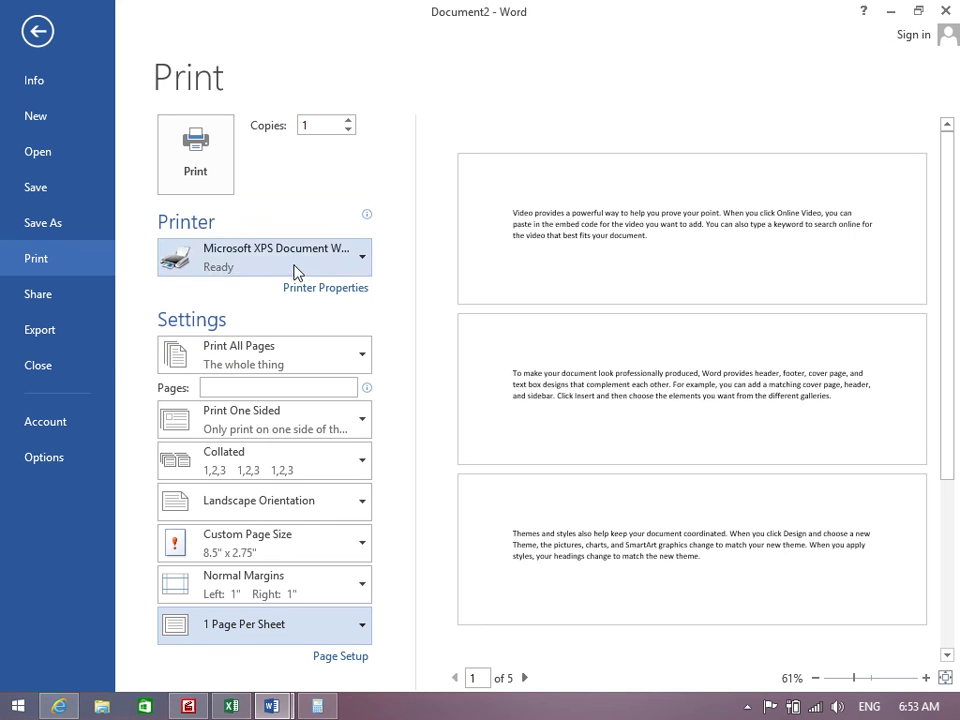
click(37, 31)
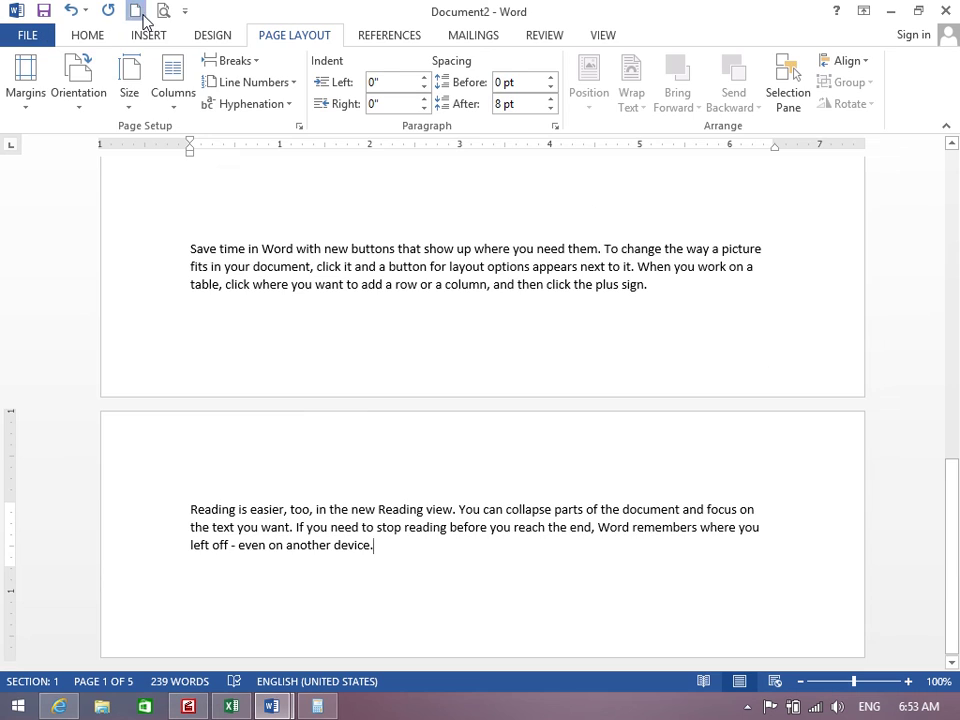
- Create blank Document3, confirm its Letter 8.5" x 11" print setup, and return to editing
click(137, 12)
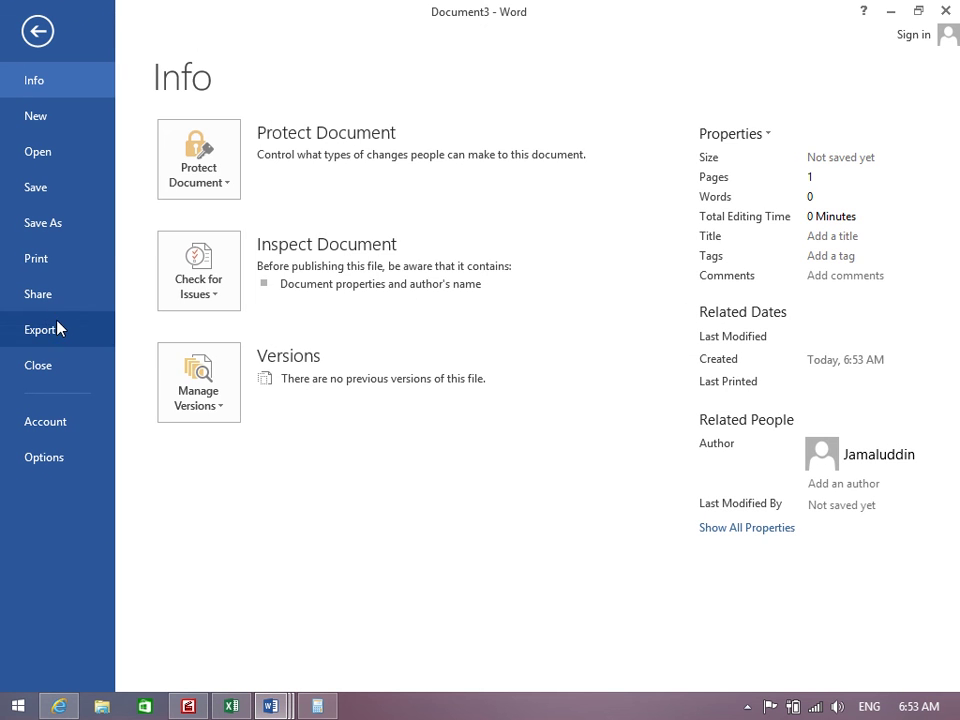
click(26, 257)
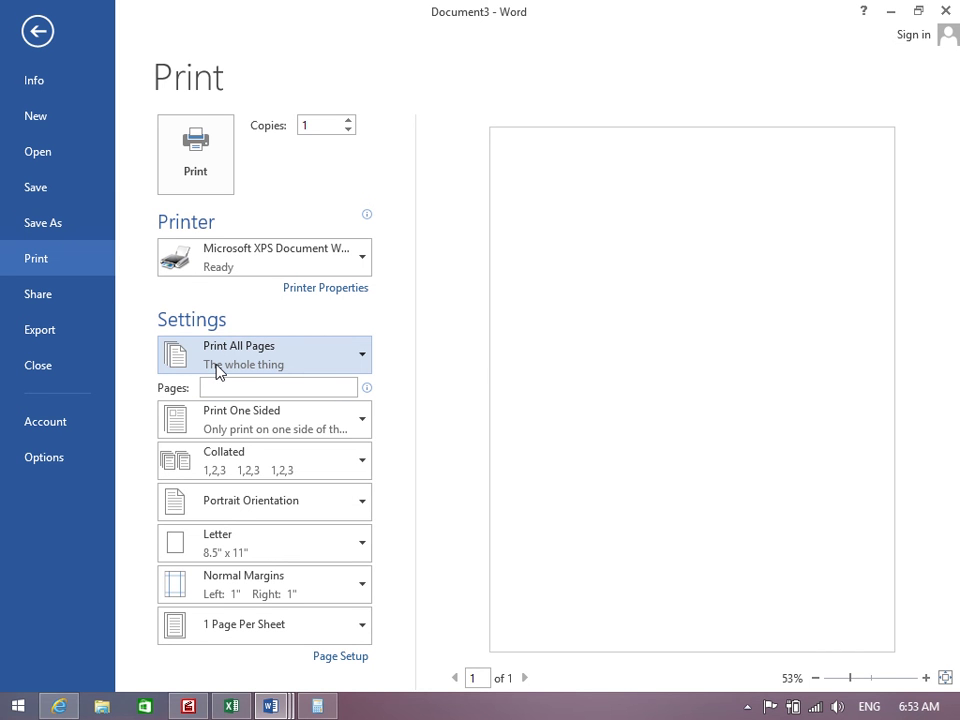
click(24, 33)
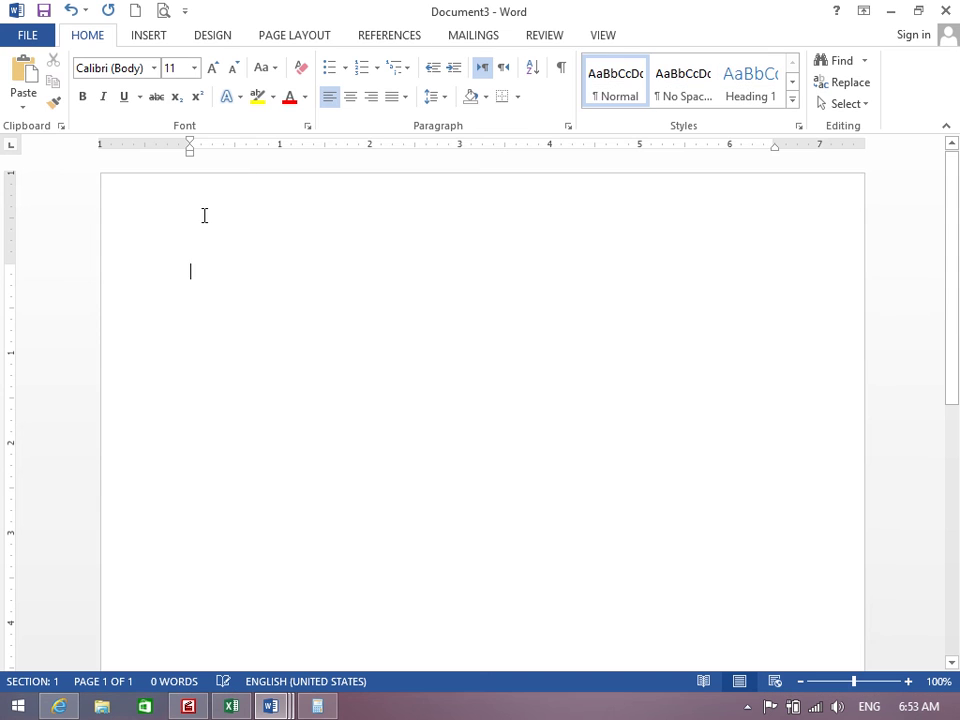